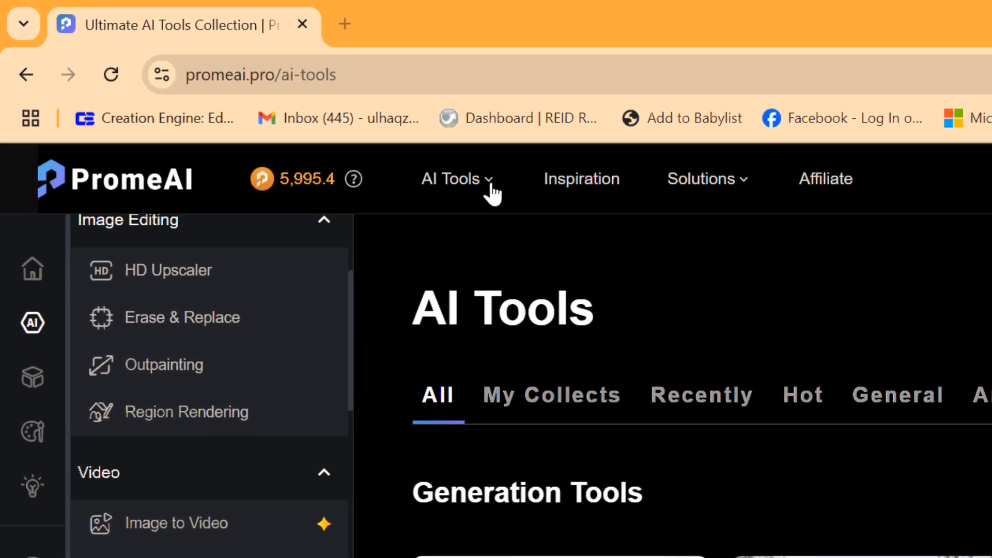
# Open the Sketch Rendering tool and browse the featured works in its Discover & Remix gallery.
pyautogui.click(320, 120)
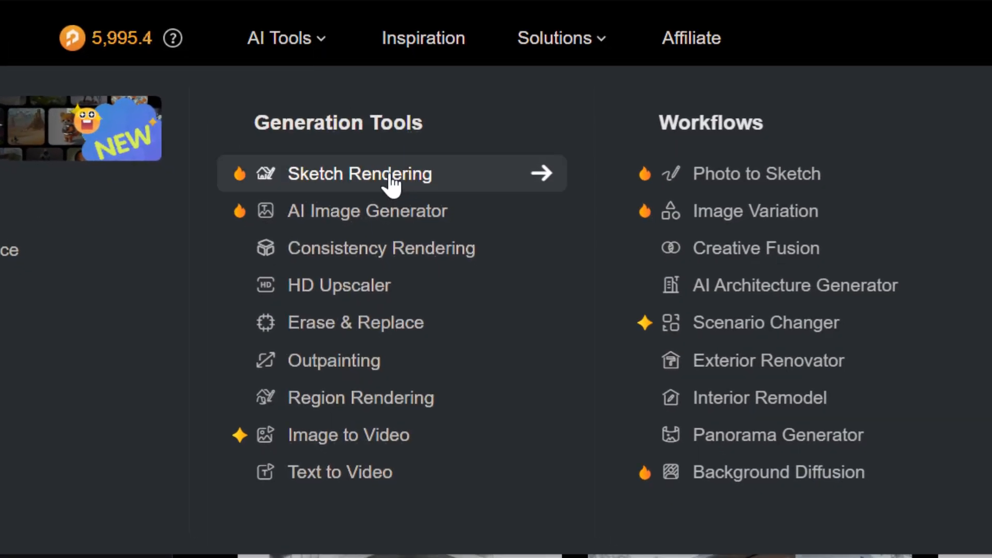
pyautogui.click(395, 182)
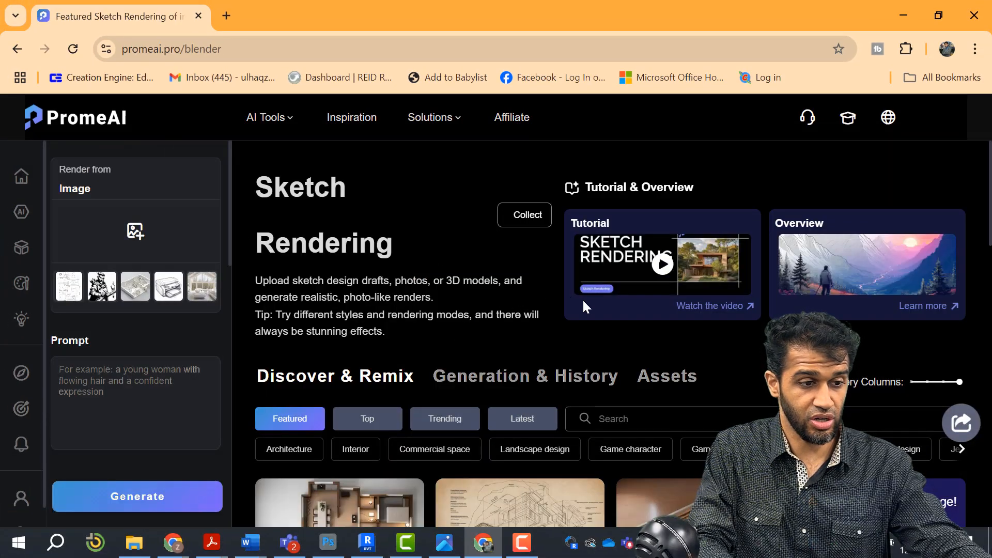
pyautogui.scroll(-5, 365, 424)
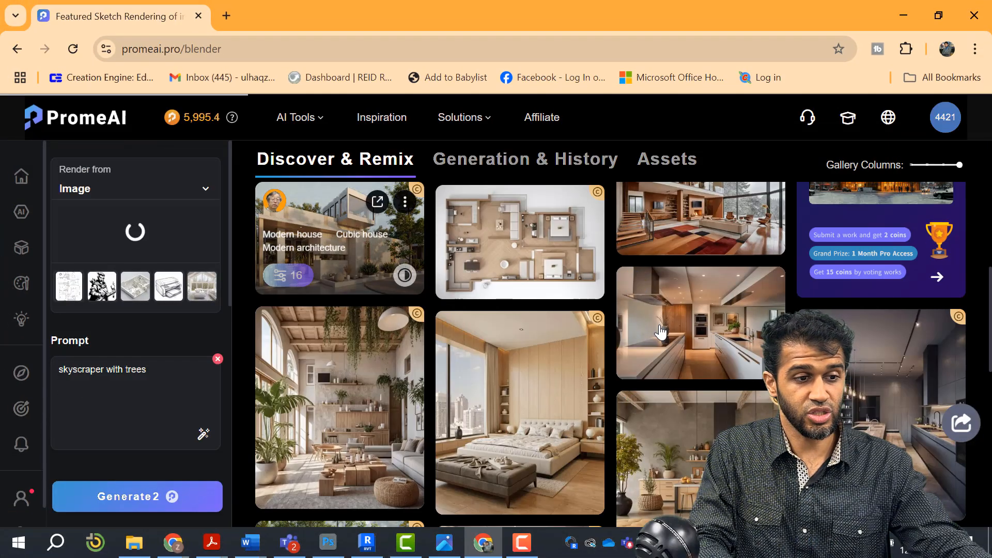
pyautogui.scroll(2, 668, 326)
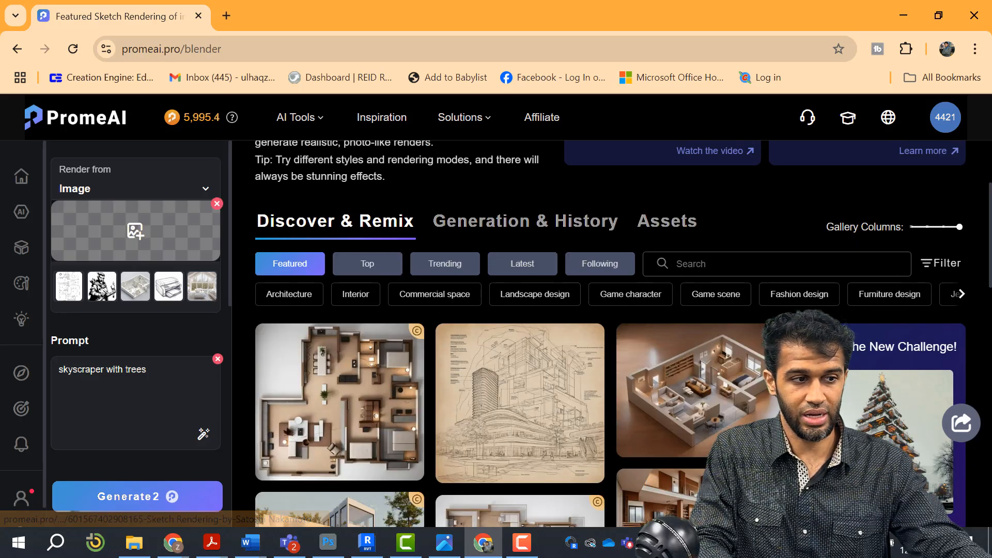
pyautogui.scroll(-5, 402, 399)
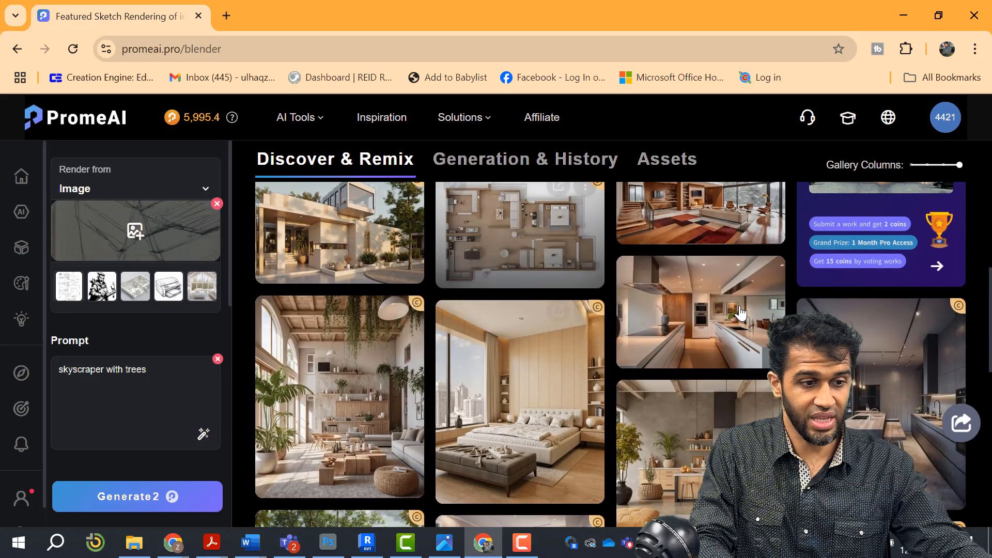
pyautogui.scroll(-5, 427, 332)
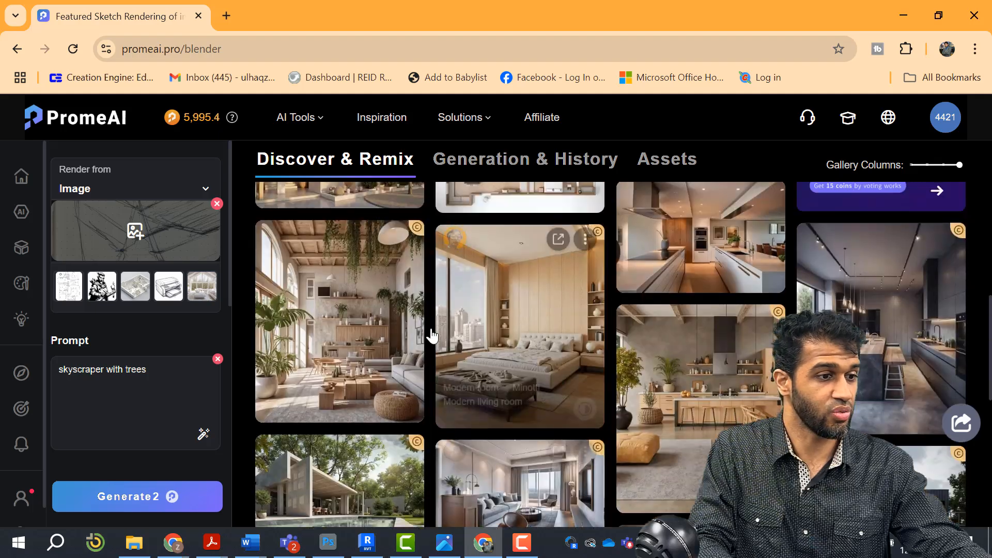
pyautogui.scroll(10, 274, 309)
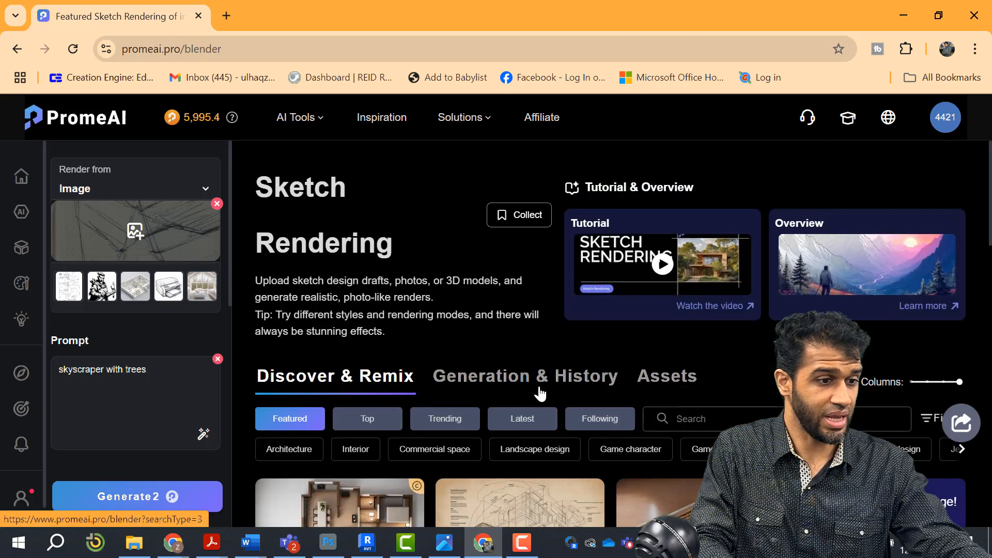
# Open Generation & History, dismiss the image-size dialog, and choose the dark ink sketch of an angular building from Assets as the source image.
pyautogui.click(536, 384)
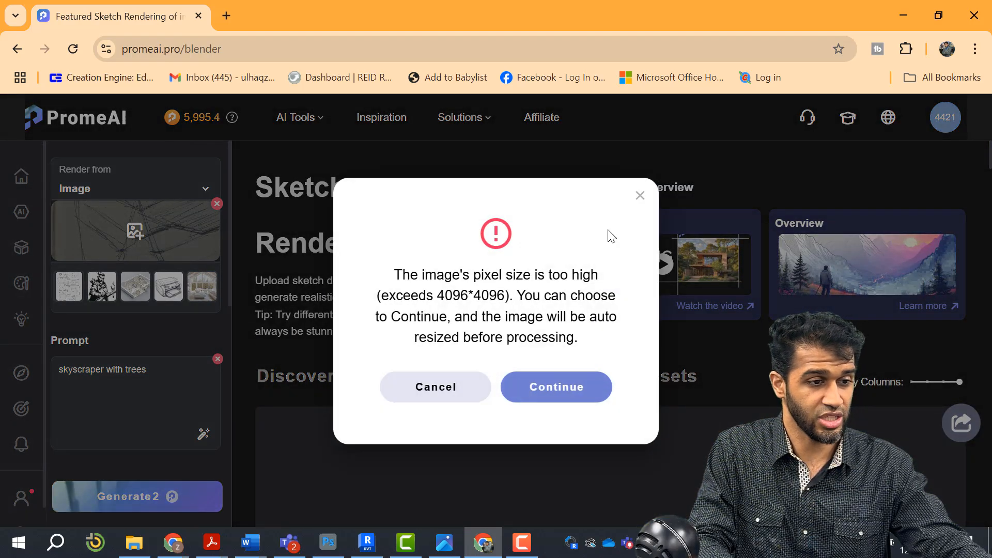
pyautogui.click(640, 197)
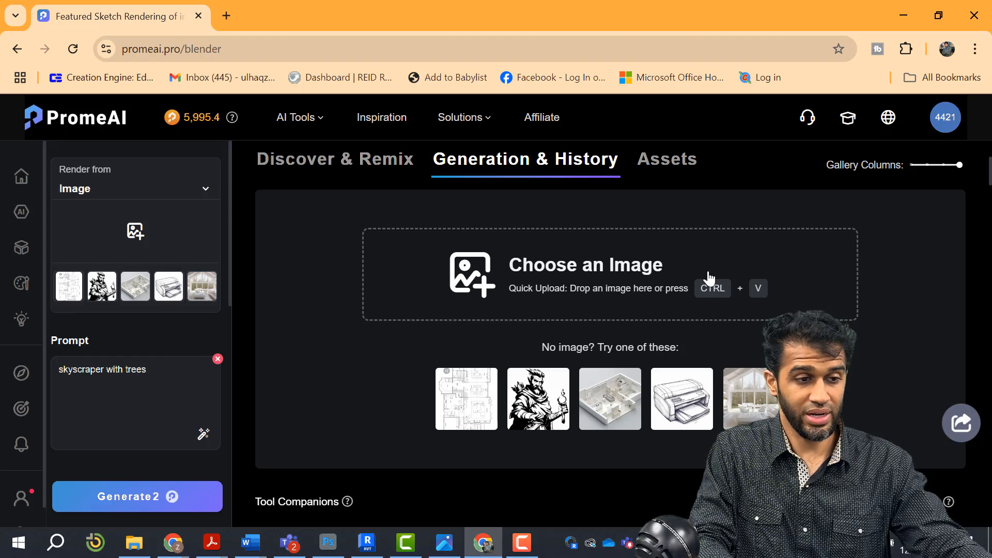
pyautogui.click(559, 275)
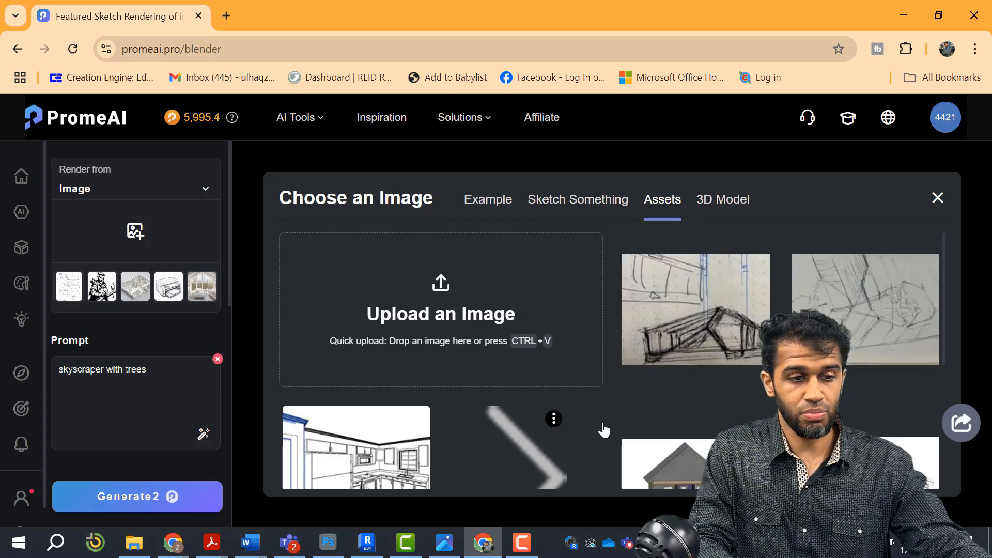
pyautogui.click(671, 312)
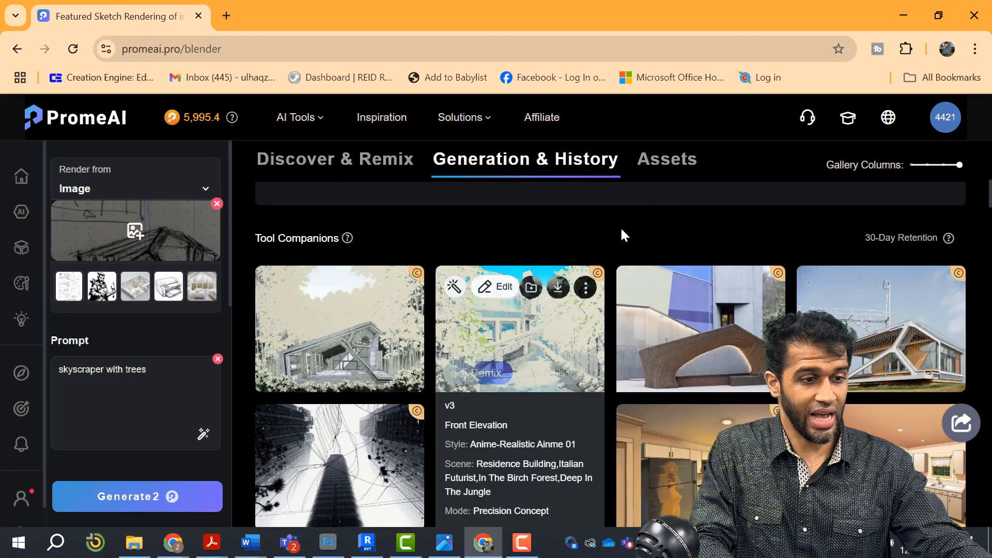
# Find the render of the angular white-framed glass house in the generation history and open it in Erase & Replace.
pyautogui.scroll(-2, 674, 254)
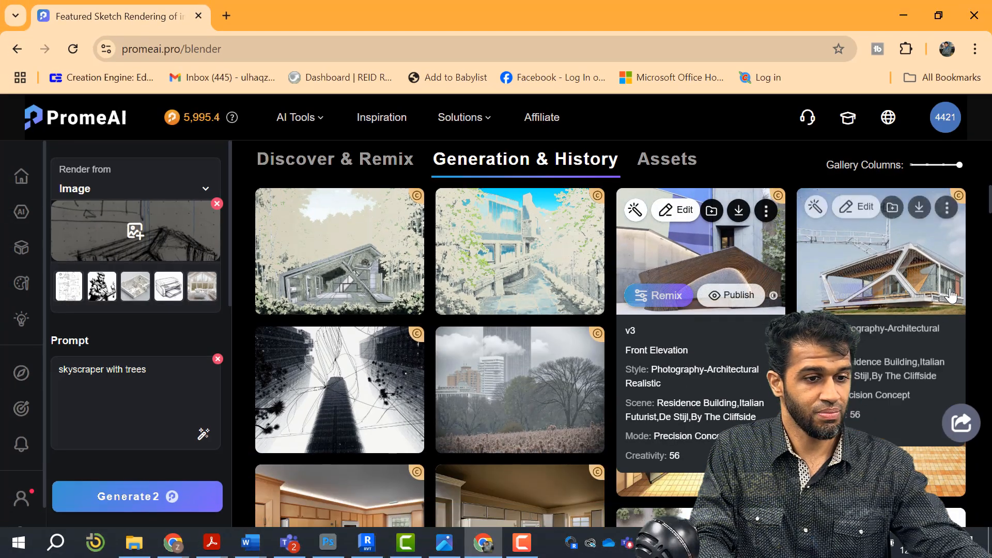
pyautogui.moveTo(928, 263)
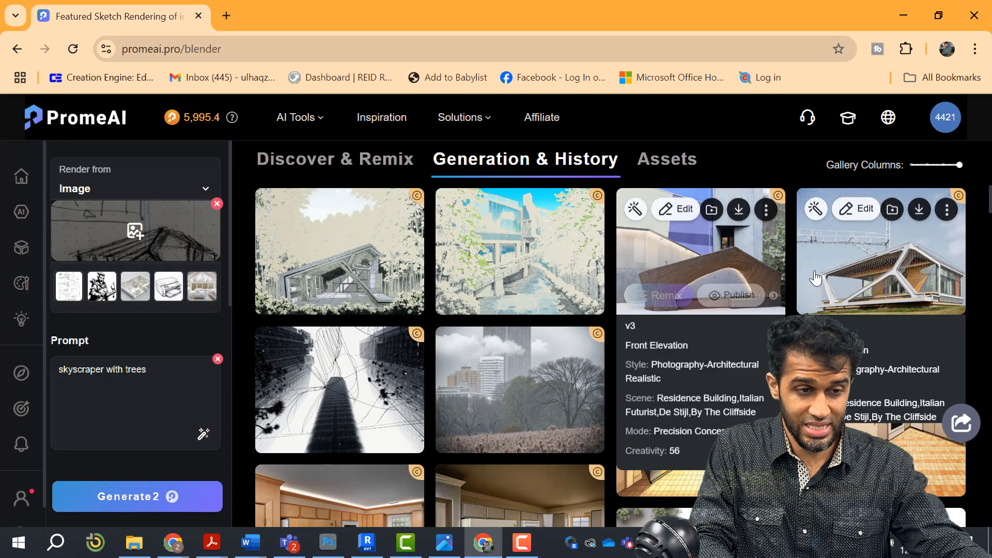
pyautogui.moveTo(865, 215)
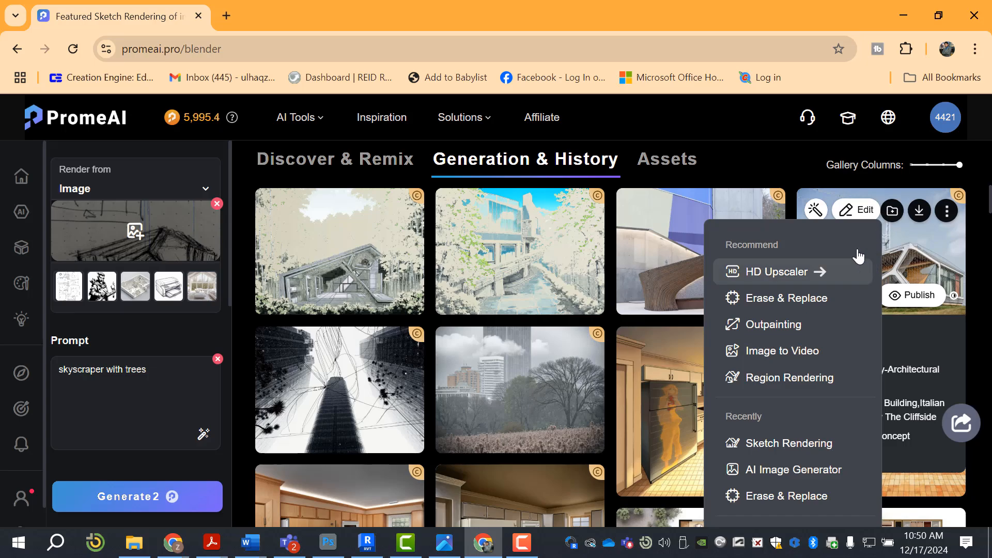
pyautogui.click(840, 305)
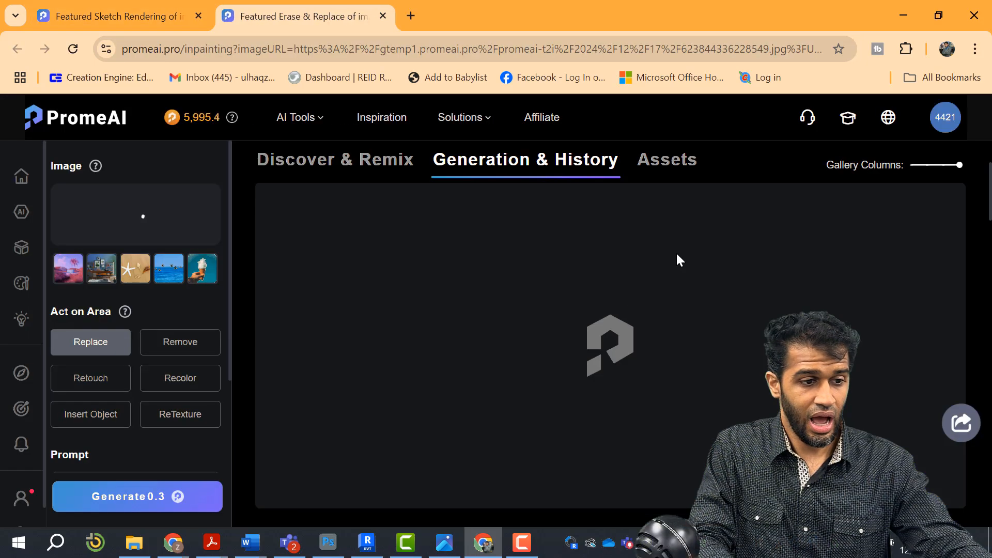
# Examine two of the "Trees and subdivision" replacement renders in the history at large size.
pyautogui.scroll(-5, 752, 282)
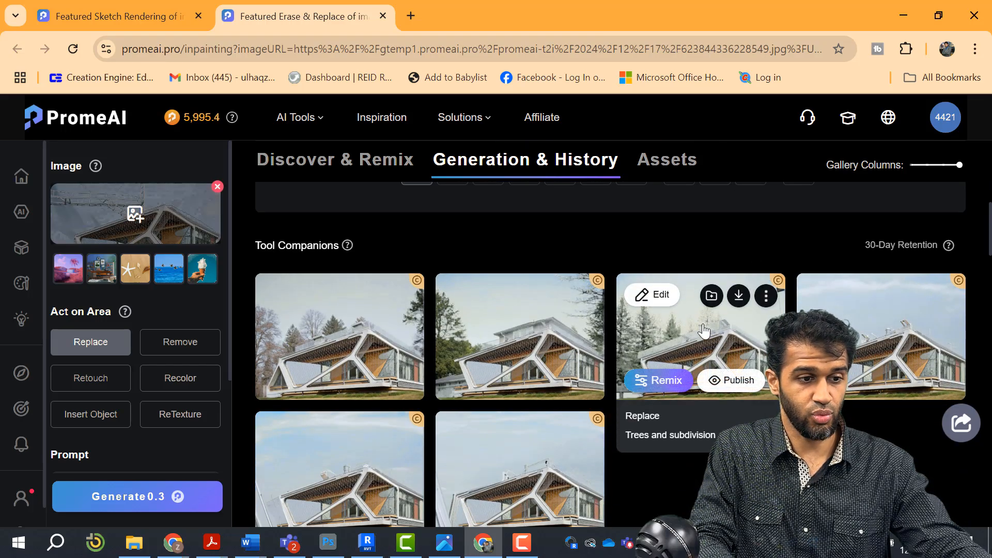
pyautogui.click(704, 333)
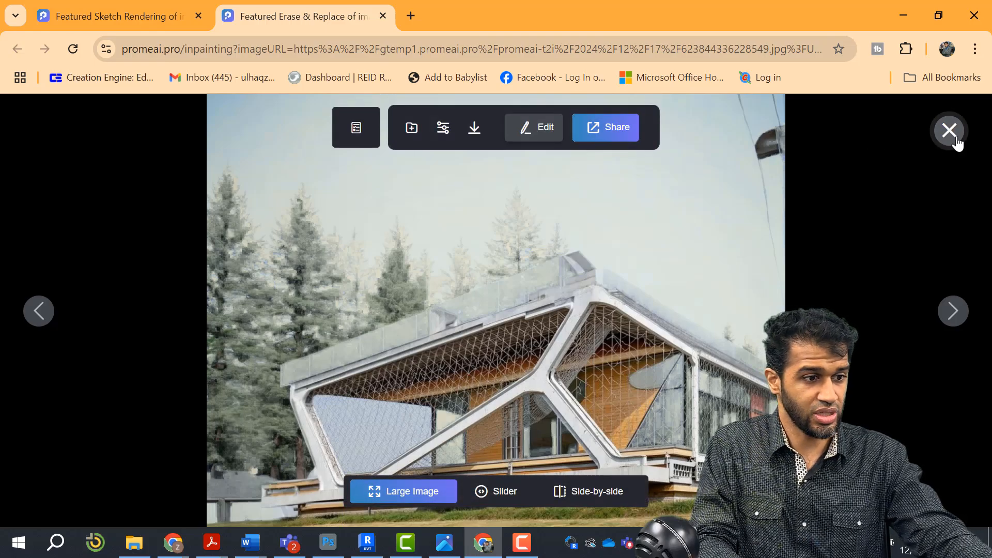
pyautogui.click(945, 140)
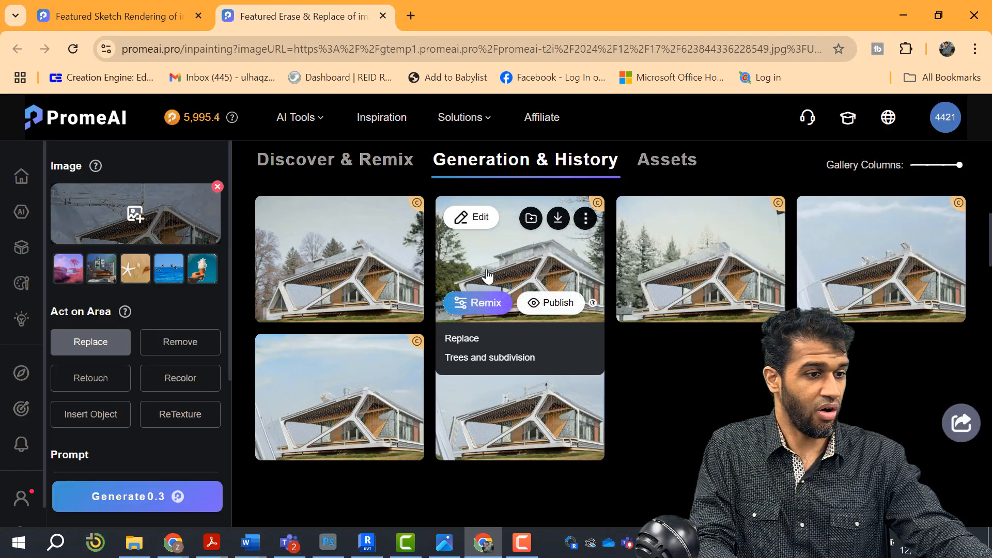
pyautogui.click(631, 351)
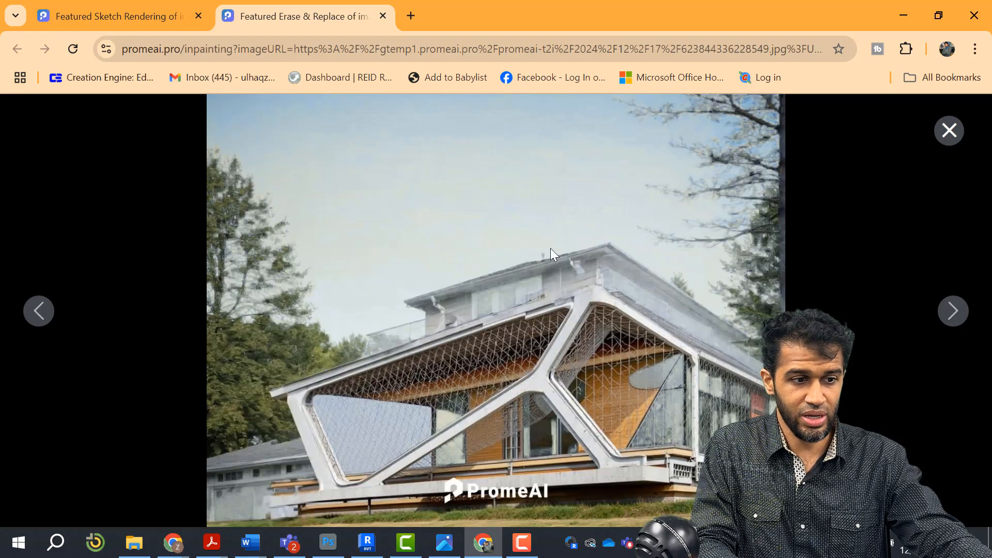
pyautogui.click(948, 130)
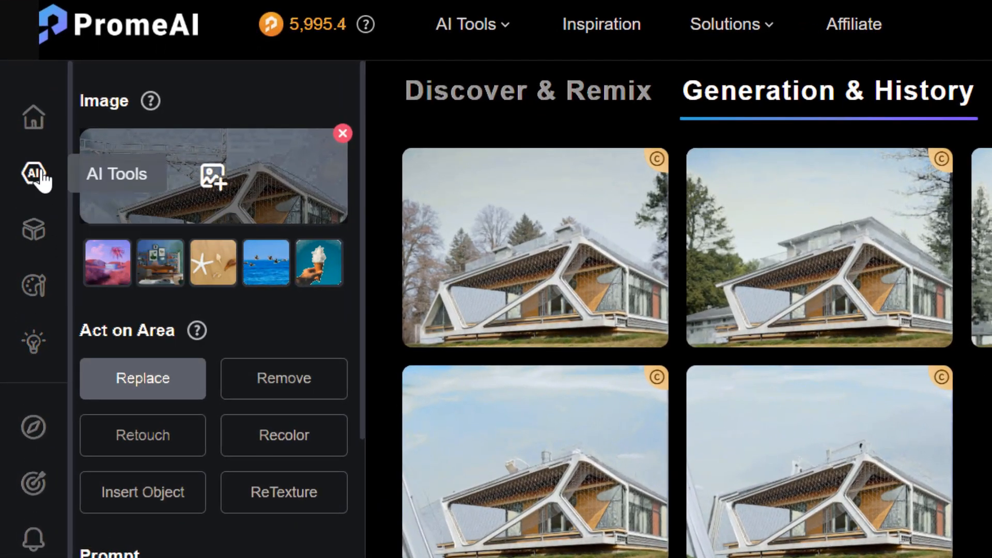
# Go to the home page and open the Sketch Rendering tool from the generation tools.
pyautogui.click(39, 121)
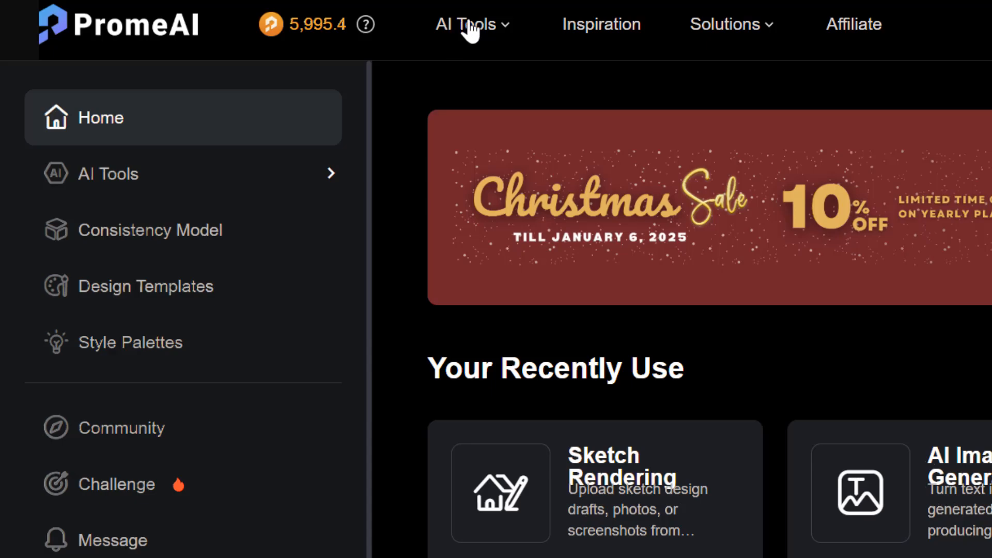
pyautogui.moveTo(471, 31)
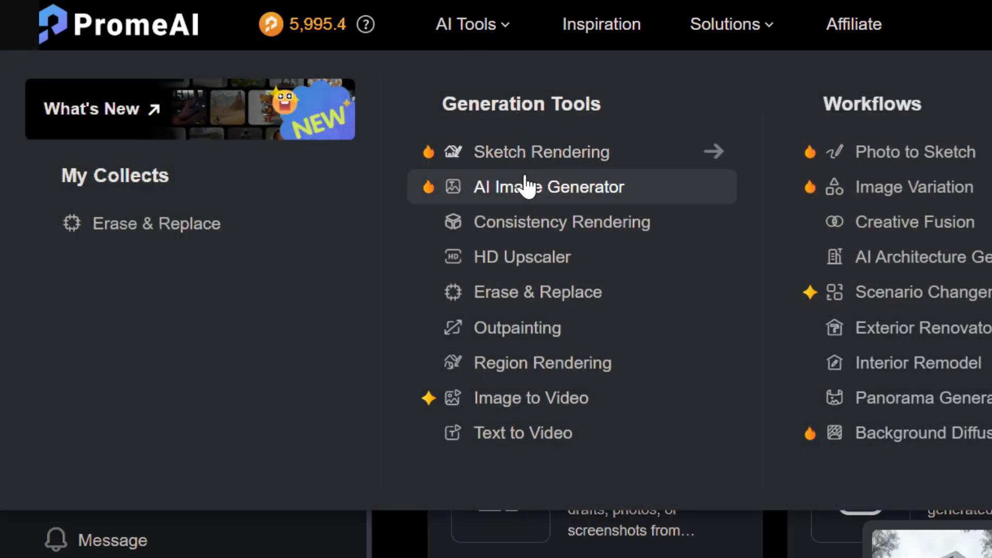
pyautogui.click(558, 168)
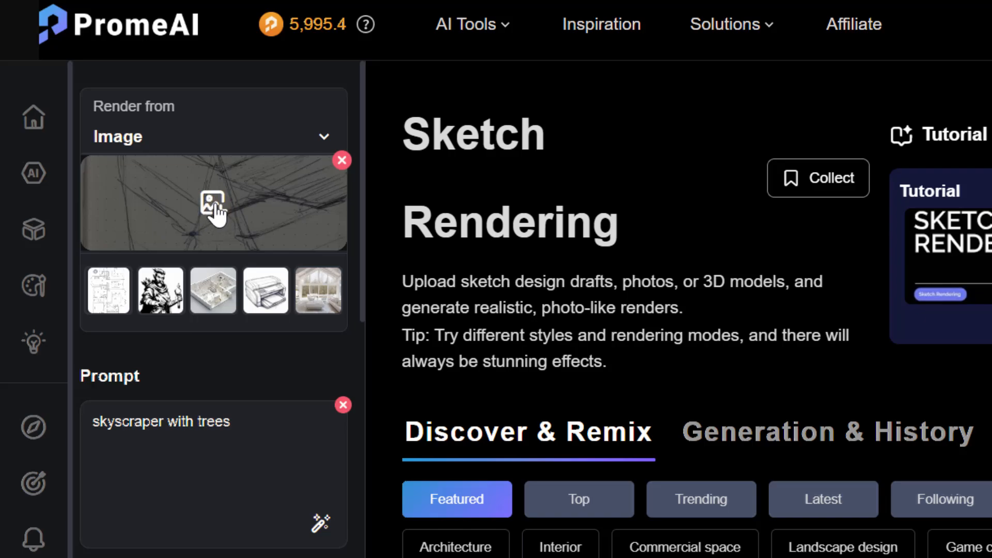
# Upload IMG_2351.JPG from New folder (2) on the Desktop as the source image and accept its automatic resizing.
pyautogui.click(213, 205)
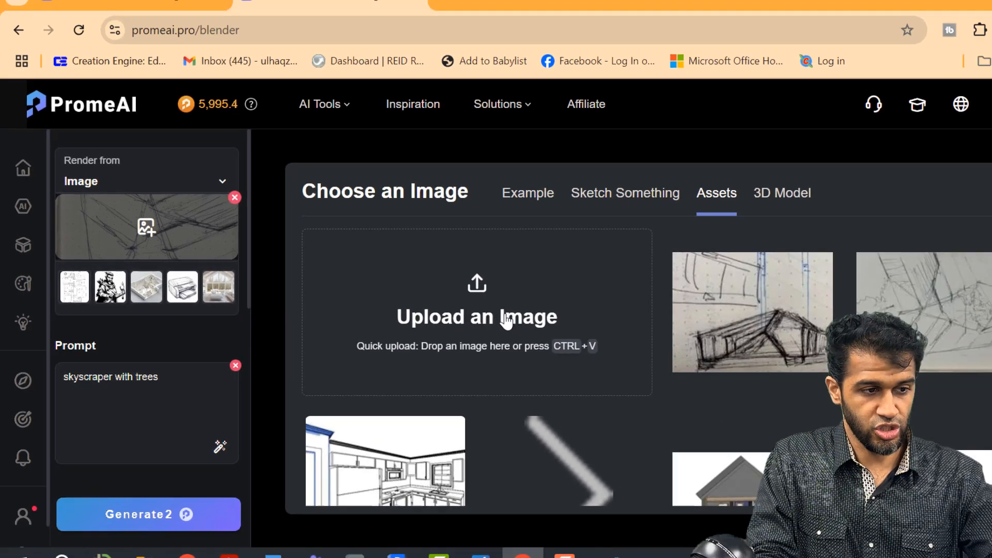
pyautogui.click(738, 345)
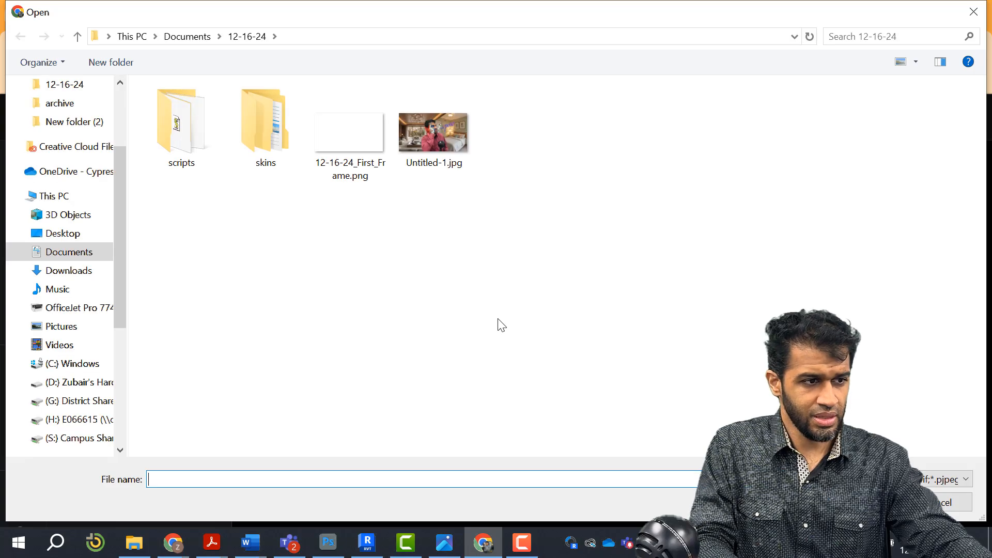
pyautogui.scroll(2, 82, 155)
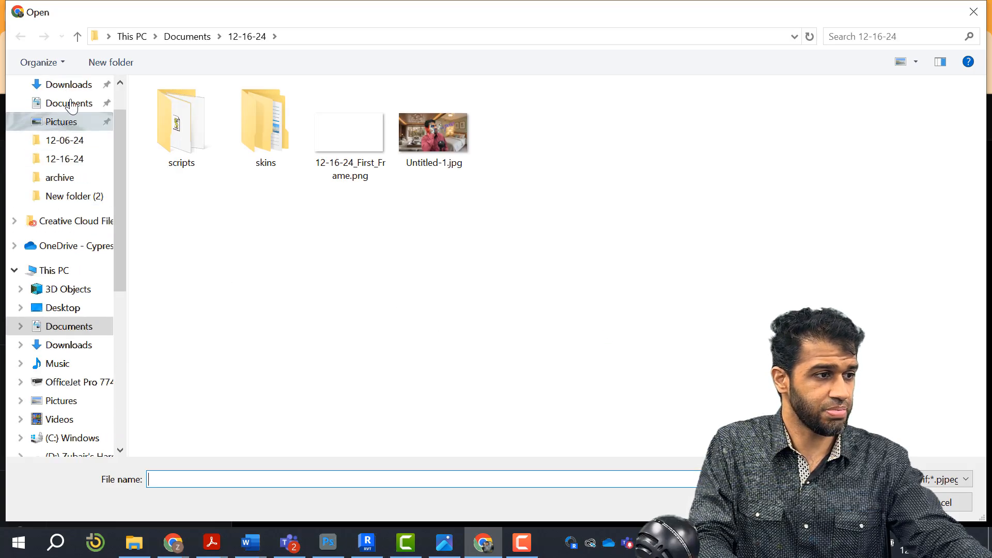
pyautogui.scroll(2, 72, 106)
pyautogui.click(78, 117)
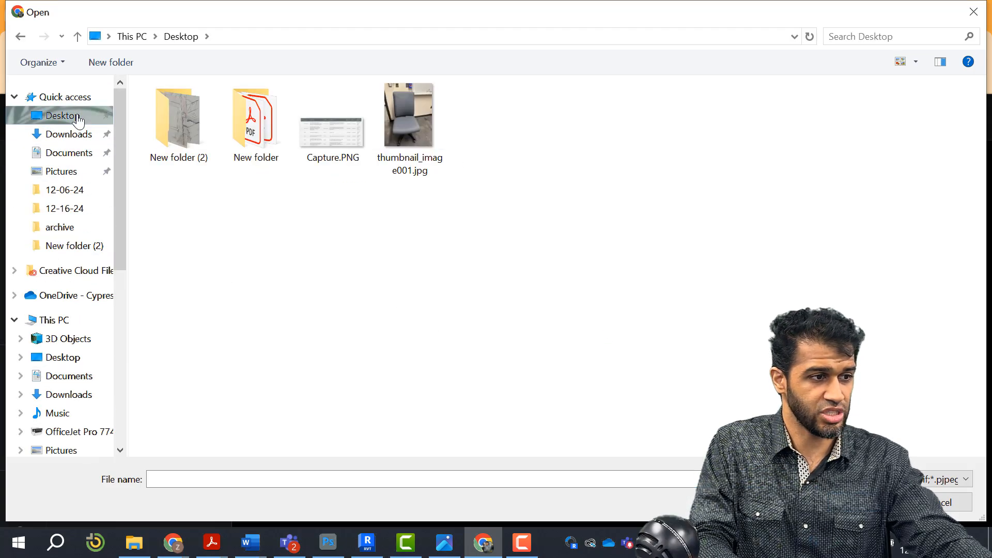
pyautogui.doubleClick(168, 152)
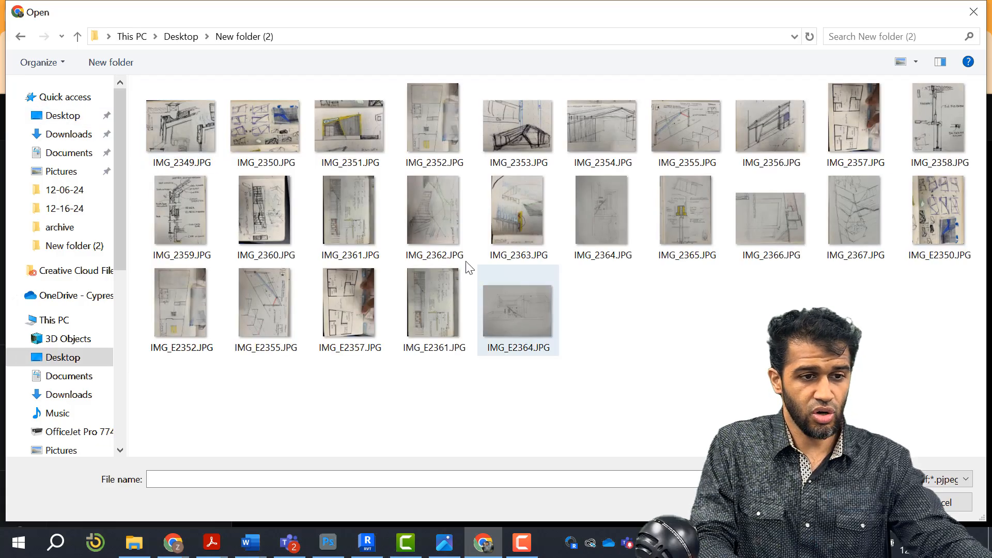
pyautogui.click(336, 132)
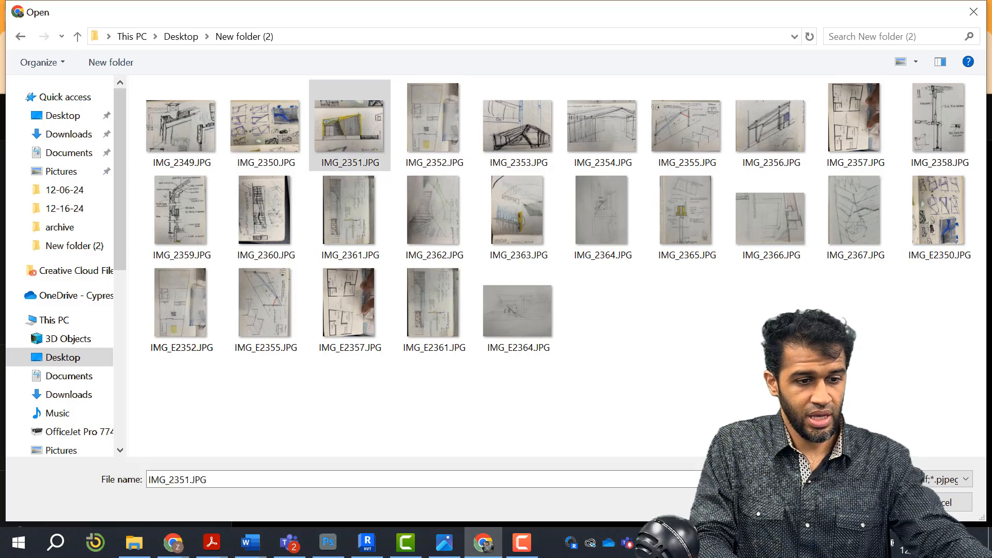
pyautogui.click(863, 502)
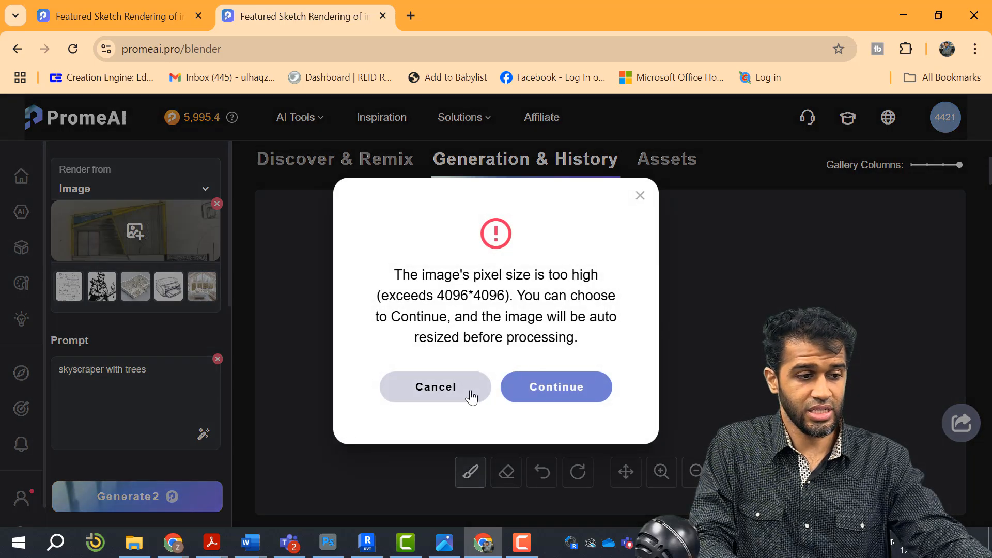
pyautogui.click(573, 400)
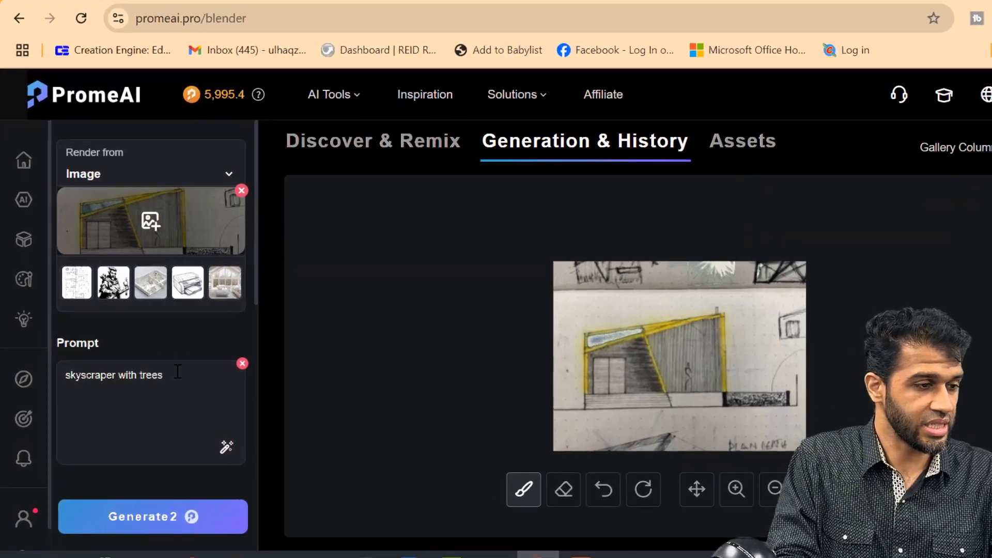
# Replace the prompt text with "Front Elevation".
pyautogui.scroll(-2, 190, 371)
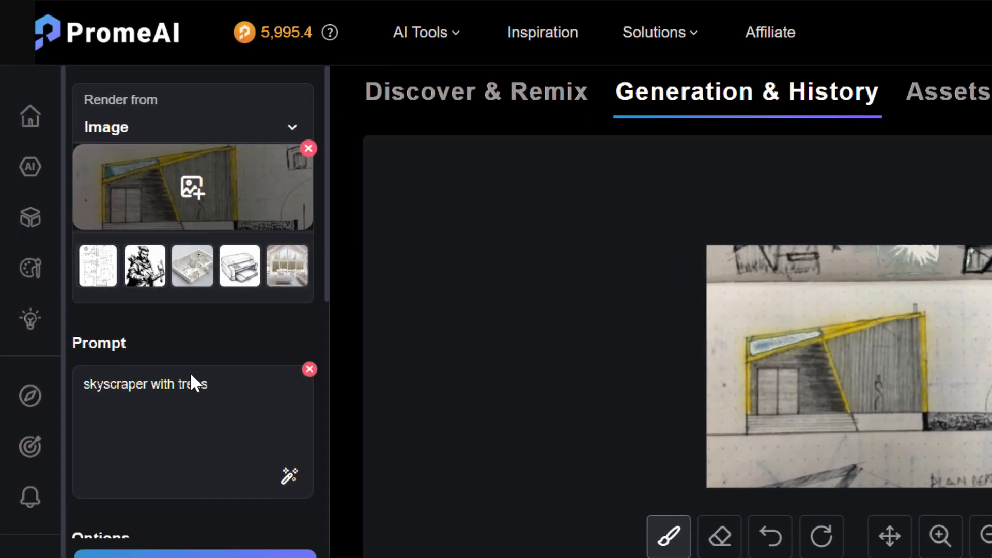
pyautogui.moveTo(240, 288); pyautogui.dragTo(78, 278)
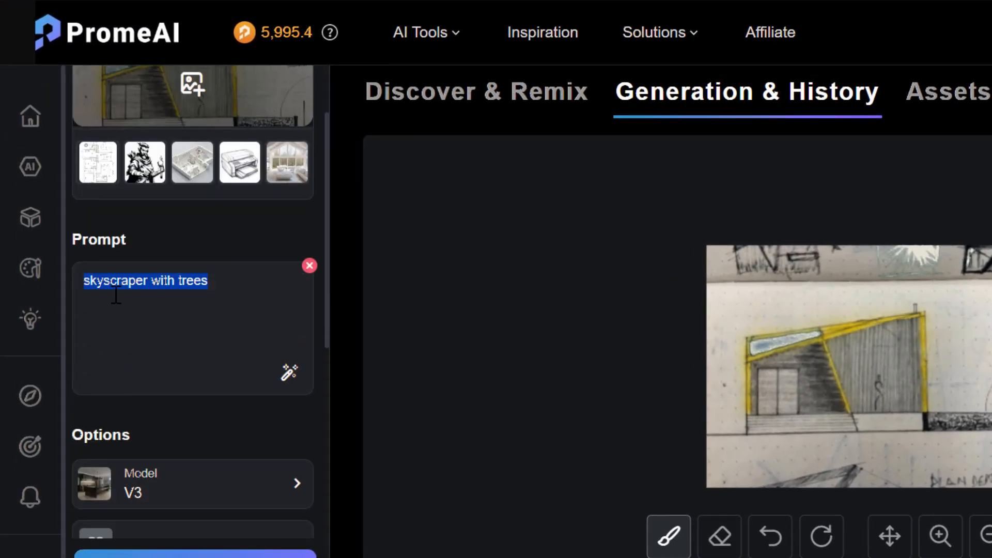
pyautogui.press('BackSpace')
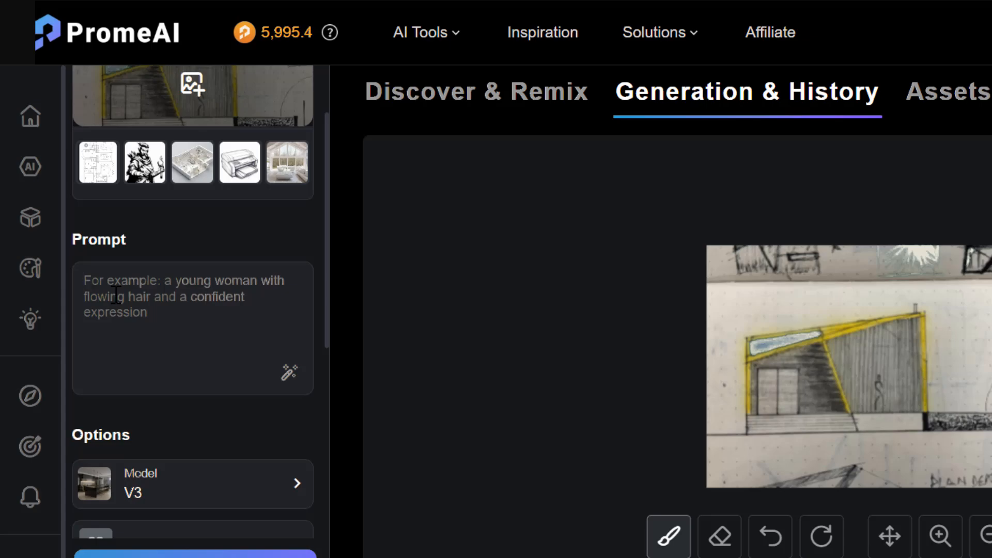
pyautogui.write('Front Elevation')
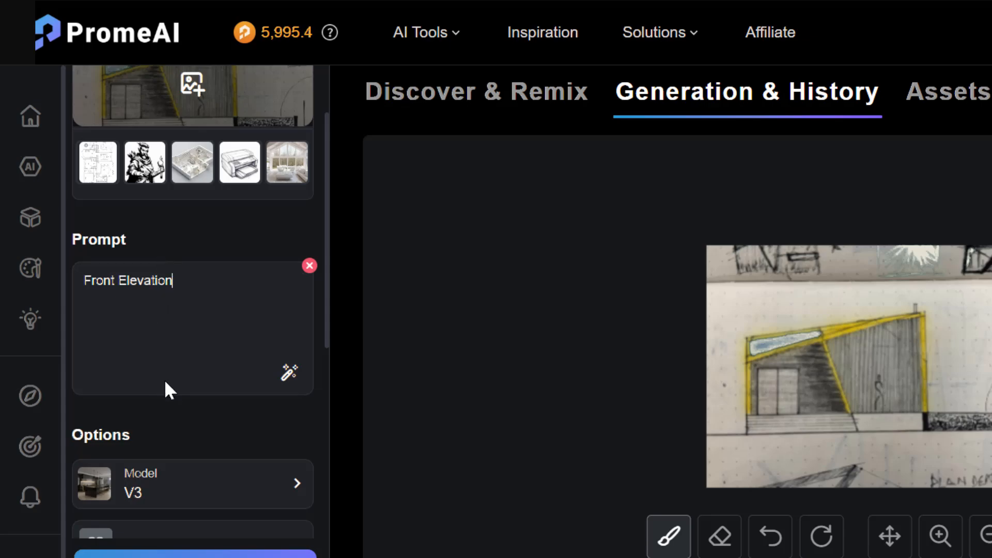
# Choose V3 as the rendering model for the front elevation sketch.
pyautogui.scroll(-2, 235, 389)
pyautogui.click(230, 383)
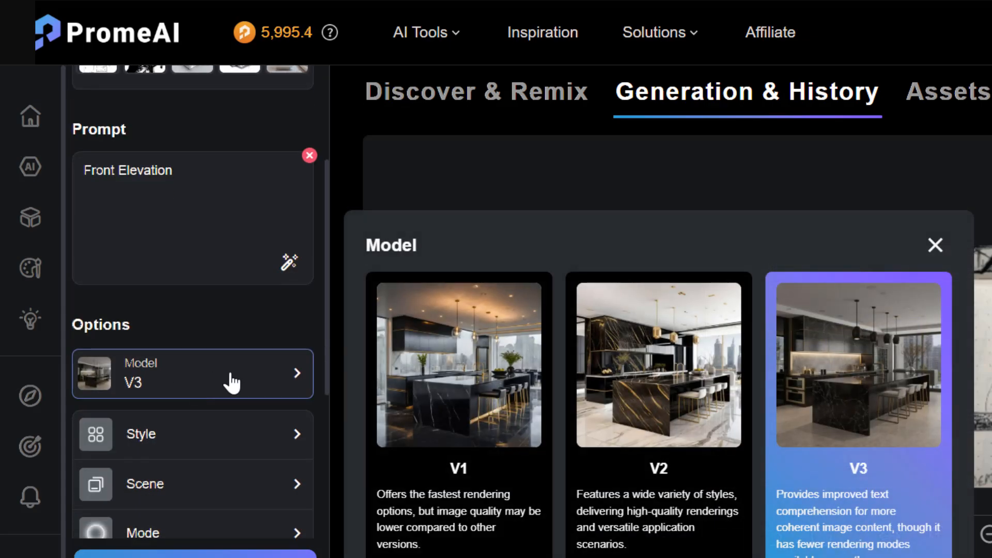
pyautogui.click(888, 421)
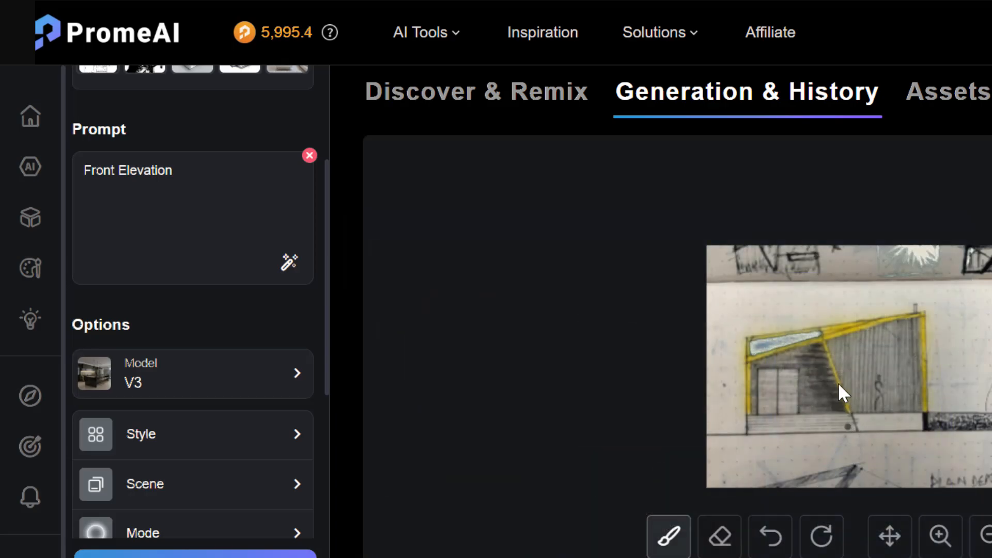
# Compare the two architectural Photography styles and set the style to Architectural Realistic.
pyautogui.click(196, 446)
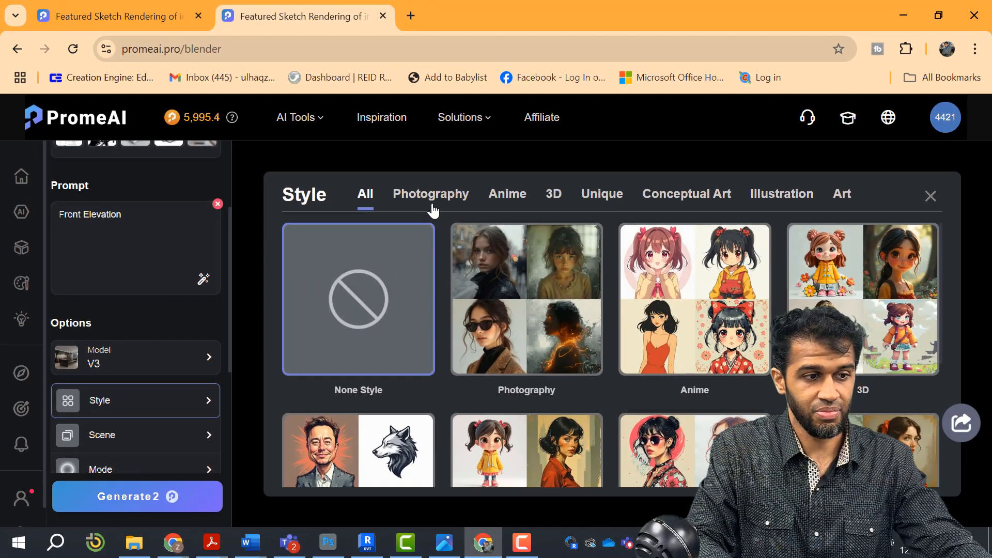
pyautogui.click(419, 202)
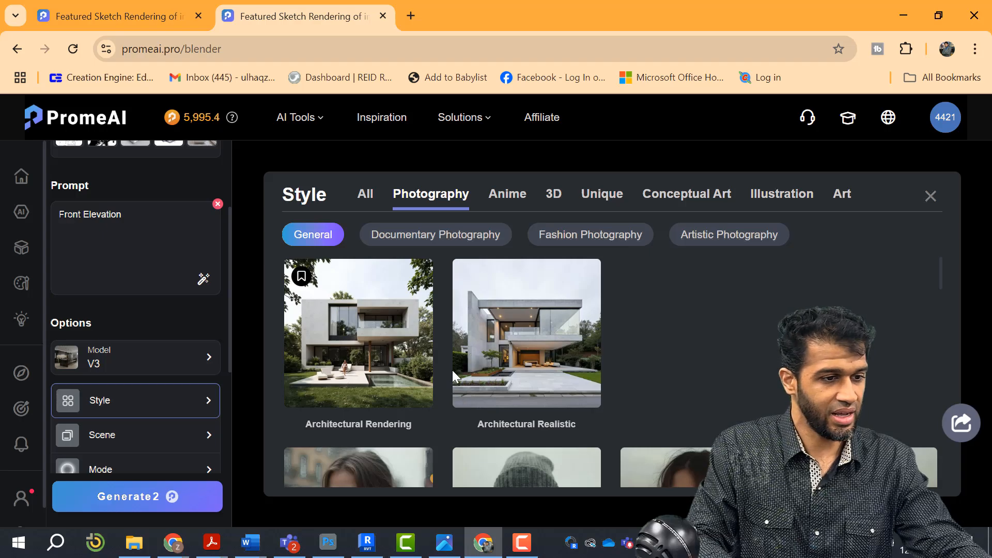
pyautogui.click(495, 356)
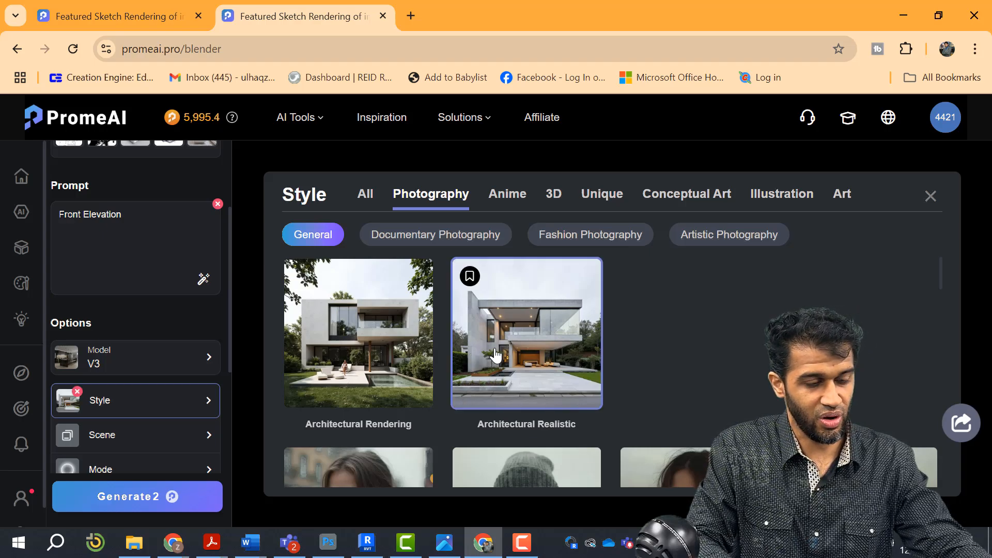
pyautogui.click(377, 387)
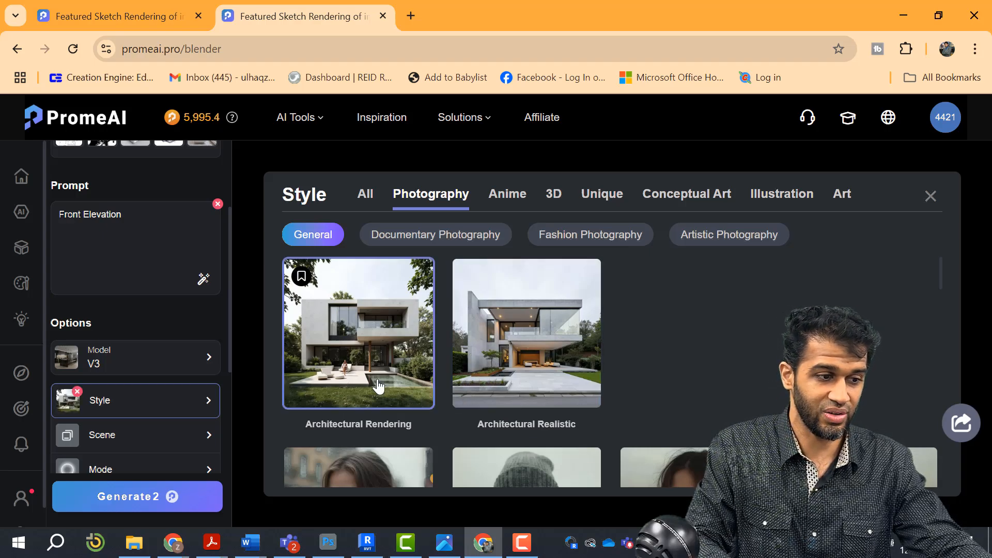
pyautogui.click(525, 384)
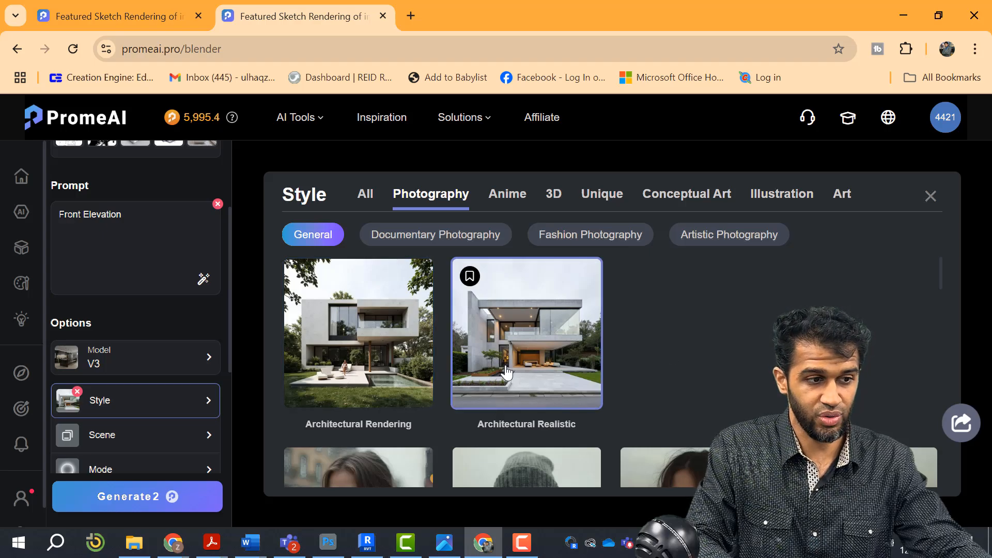
# Look through the Anime, 3D, Unique, Conceptual Art and Illustration styles for anything suited to architecture.
pyautogui.click(509, 199)
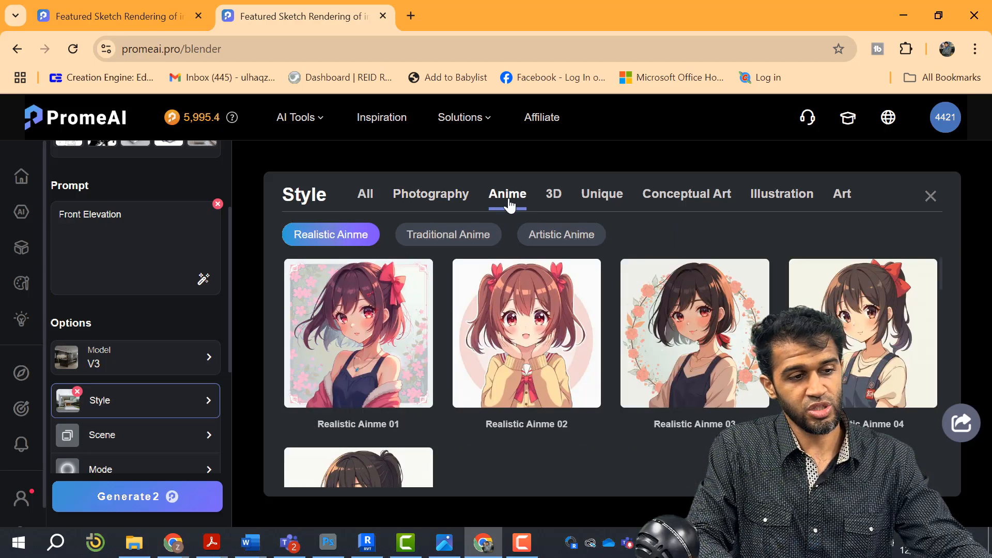
pyautogui.click(553, 201)
pyautogui.click(615, 201)
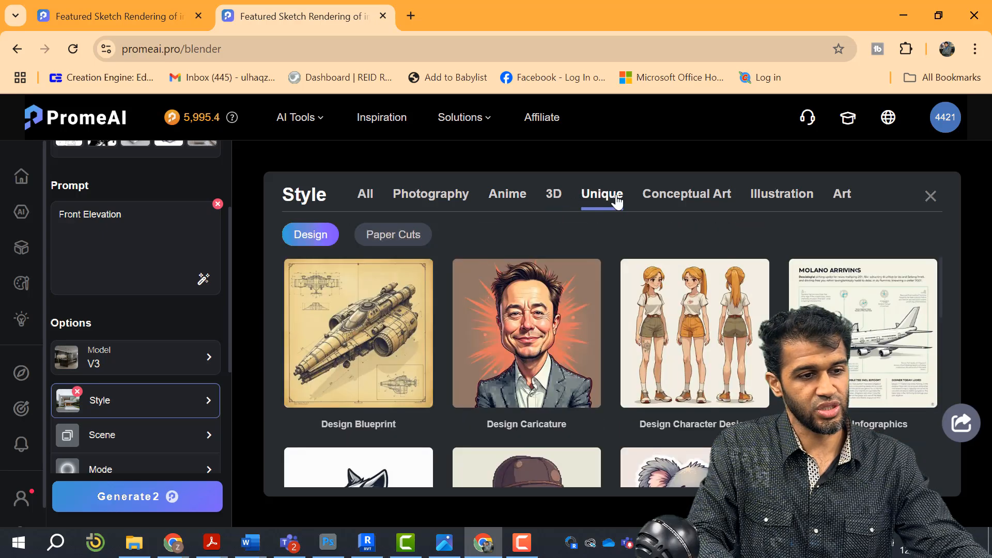
pyautogui.click(675, 199)
pyautogui.scroll(-20, 825, 265)
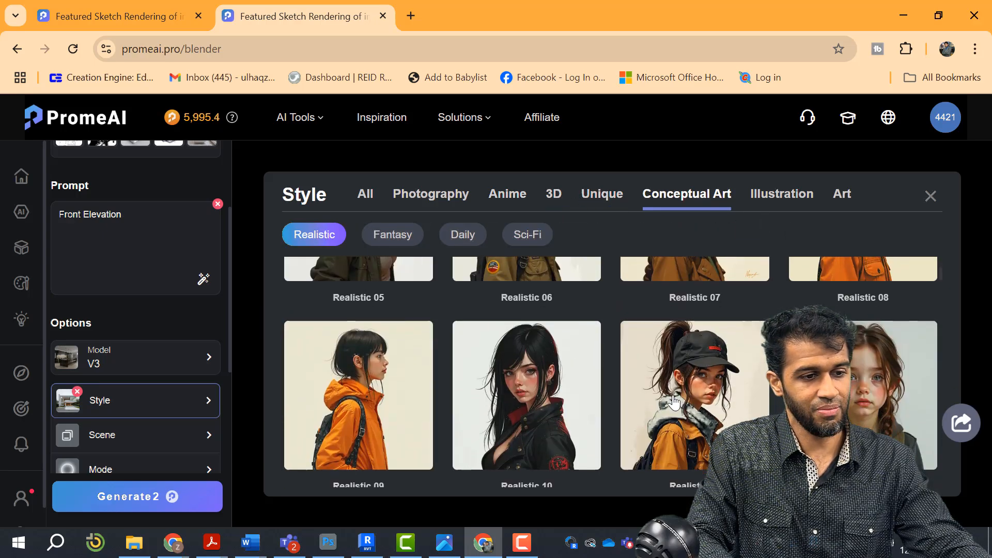
pyautogui.scroll(-9, 700, 244)
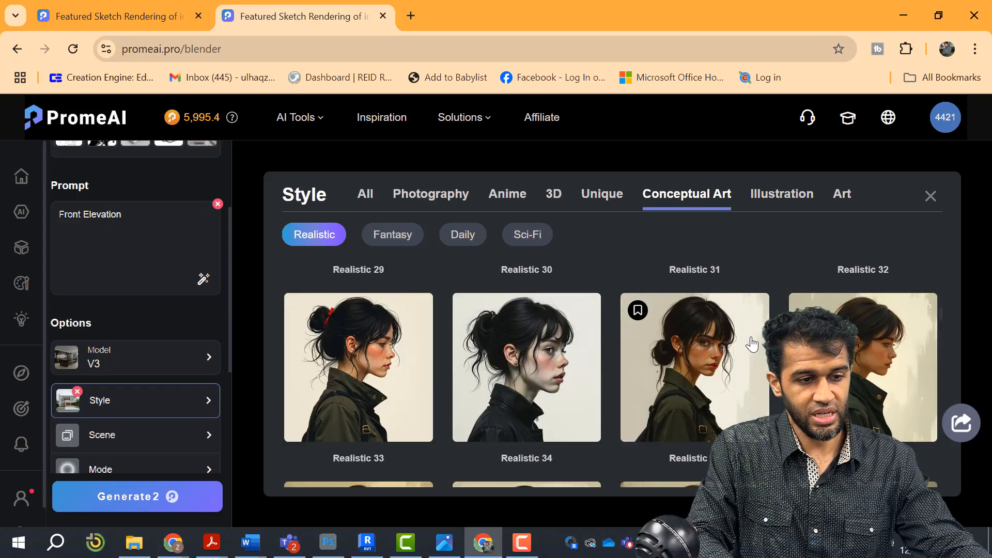
pyautogui.scroll(-10, 710, 402)
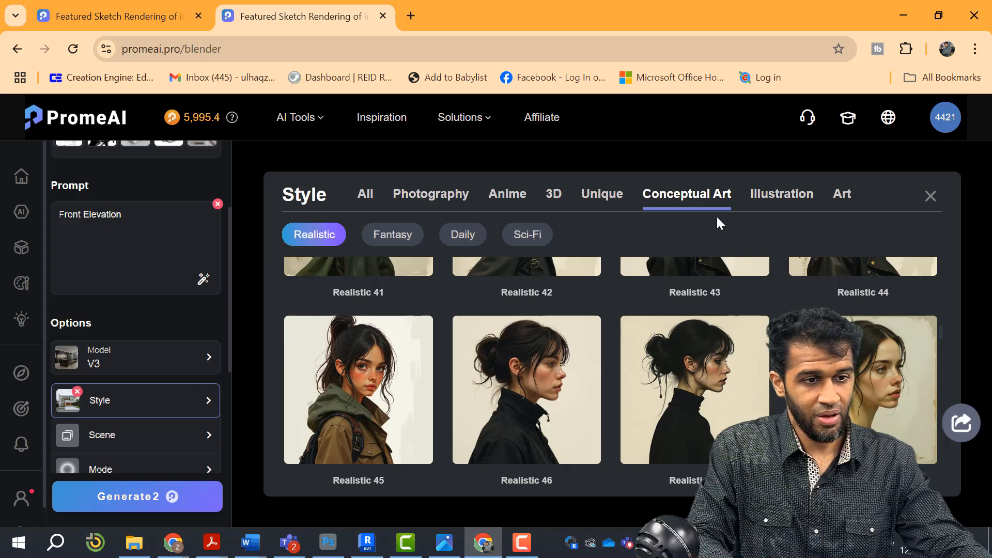
pyautogui.click(781, 195)
pyautogui.scroll(-8, 729, 360)
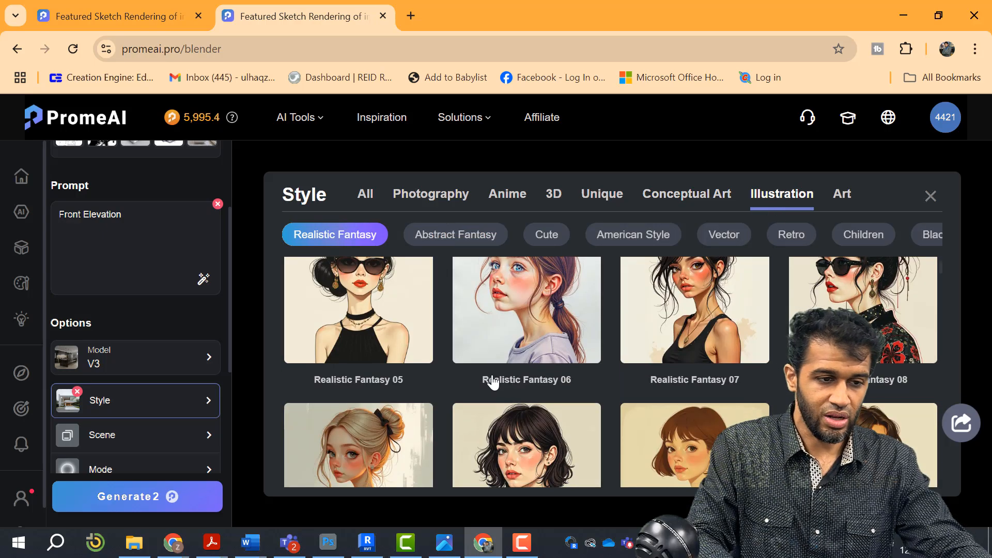
pyautogui.scroll(-5, 729, 361)
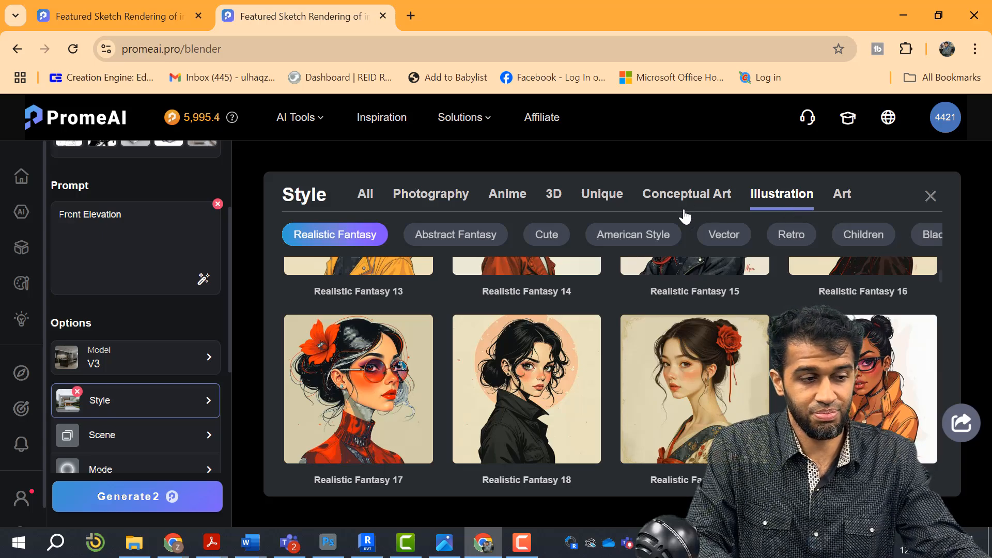
# Review the Photography styles again and compare them with the Anime and Realistic Fantasy illustration styles.
pyautogui.click(437, 196)
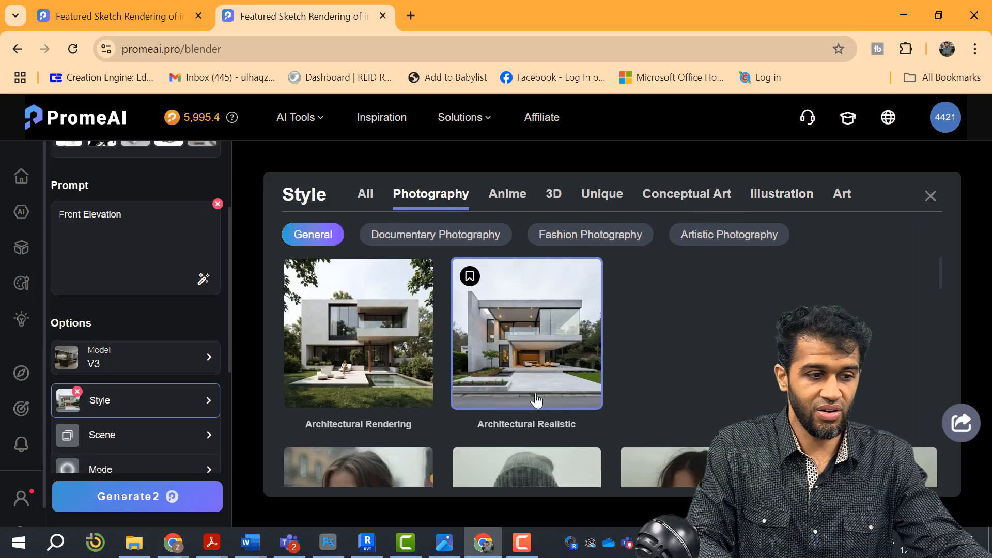
pyautogui.click(514, 201)
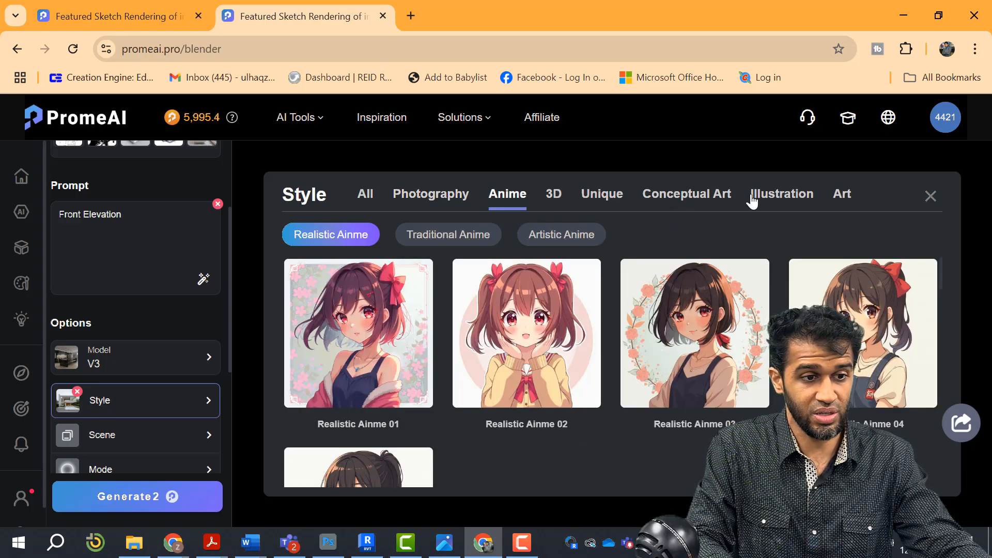
pyautogui.click(774, 202)
pyautogui.scroll(-10, 851, 293)
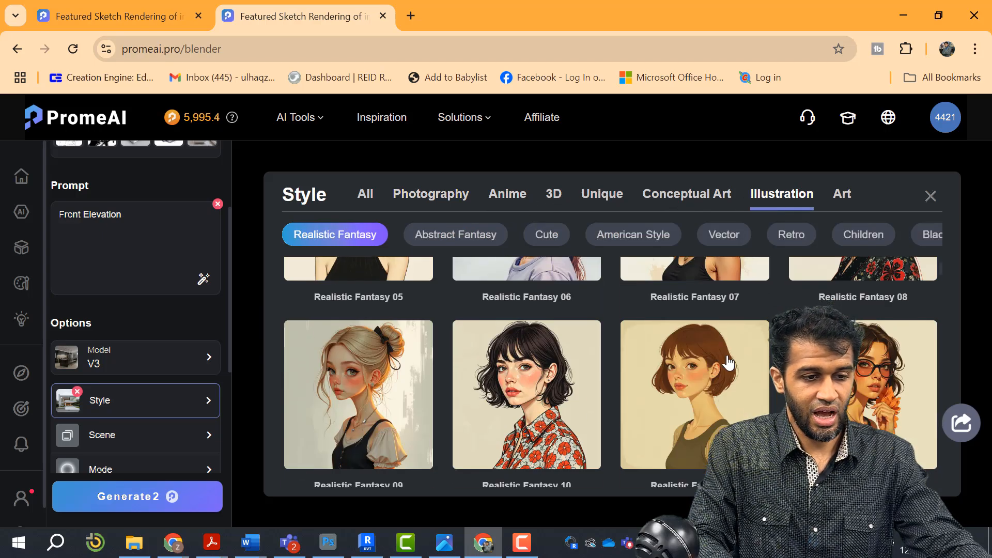
pyautogui.scroll(-4, 687, 409)
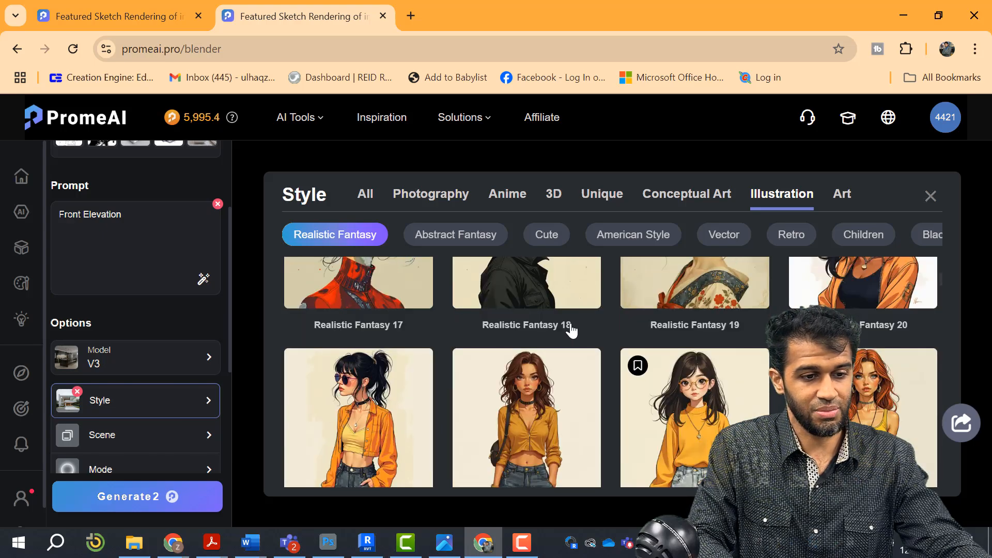
pyautogui.scroll(14, 450, 418)
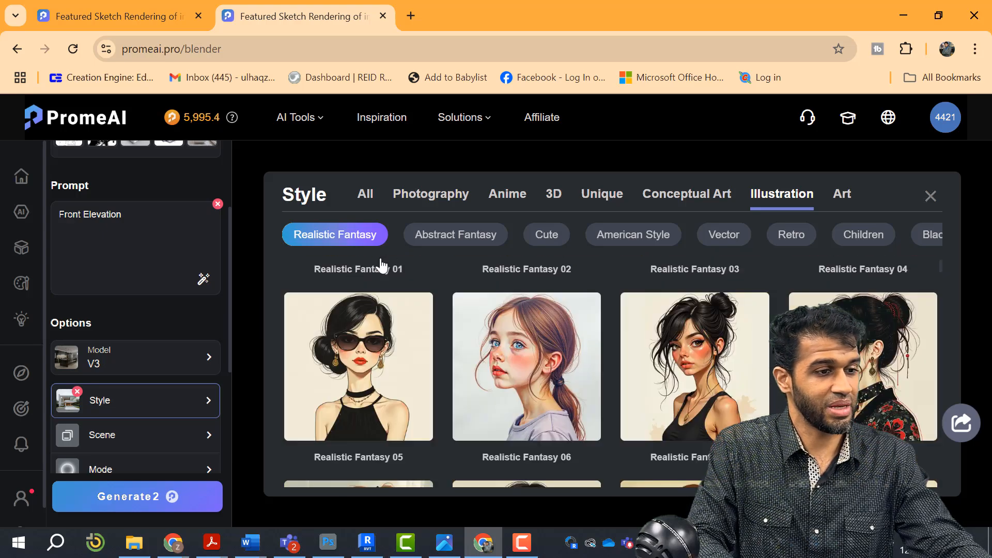
pyautogui.click(426, 196)
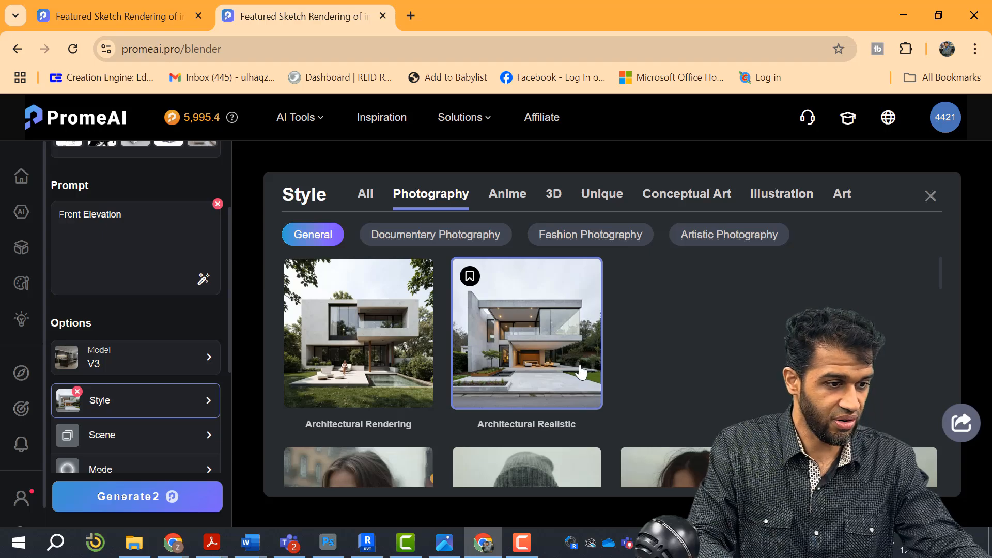
pyautogui.scroll(-4, 581, 371)
pyautogui.scroll(2, 155, 373)
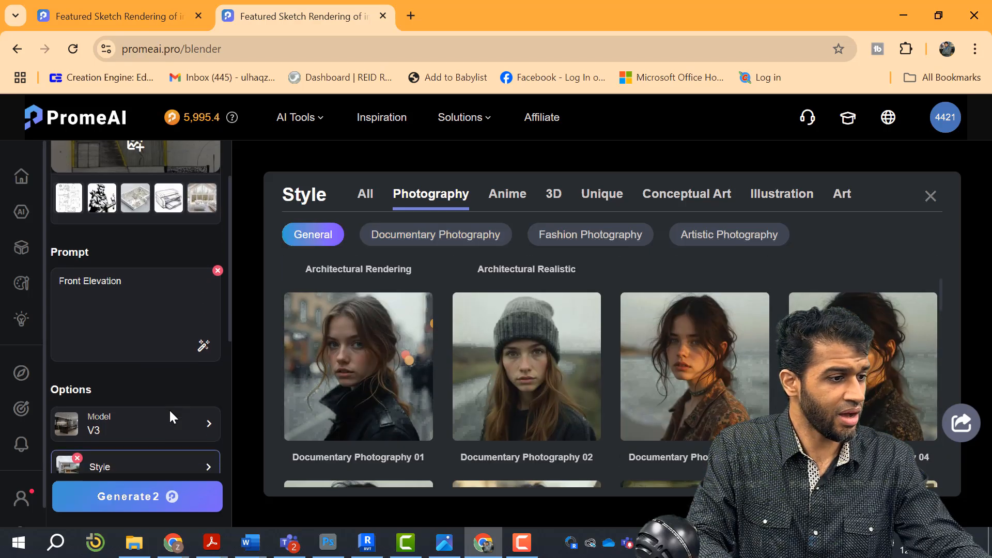
# Set the scene to Residence Building from the Architecture building types.
pyautogui.scroll(-1, 170, 412)
pyautogui.click(140, 446)
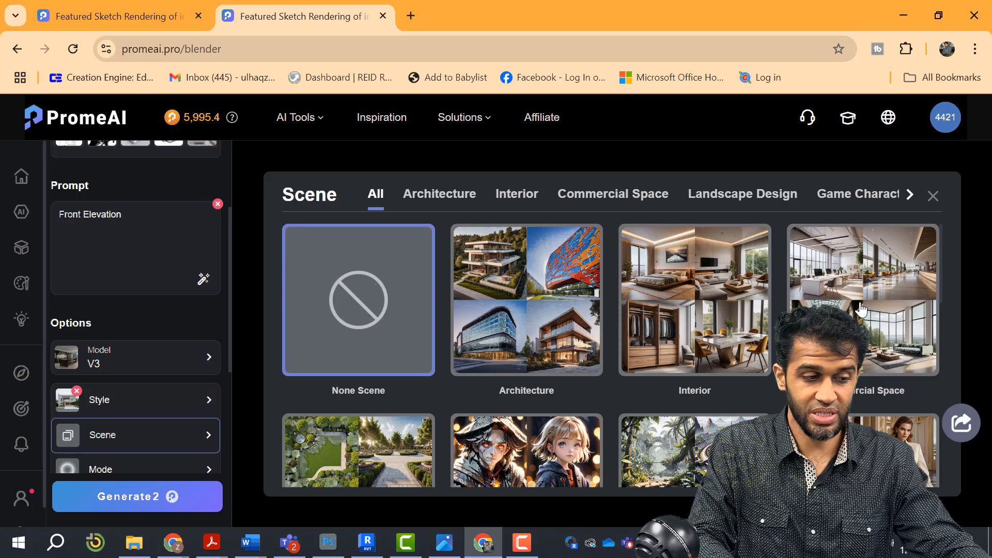
pyautogui.scroll(-3, 414, 377)
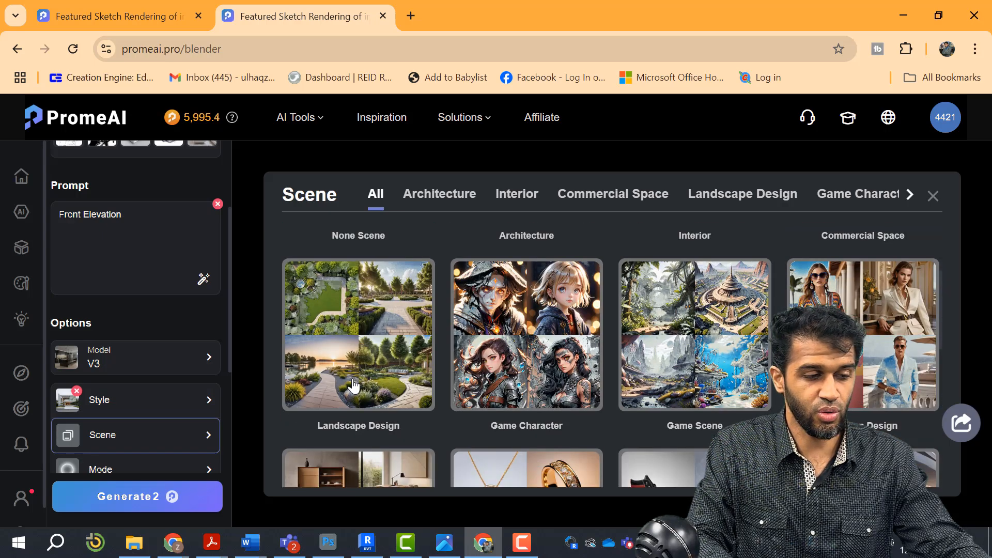
pyautogui.scroll(2, 449, 234)
pyautogui.scroll(3, 449, 235)
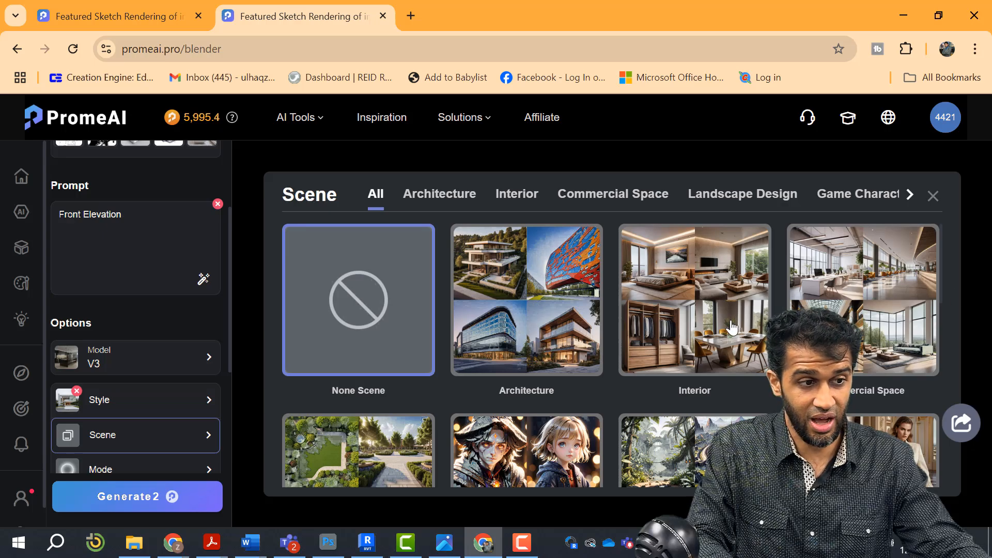
pyautogui.click(435, 197)
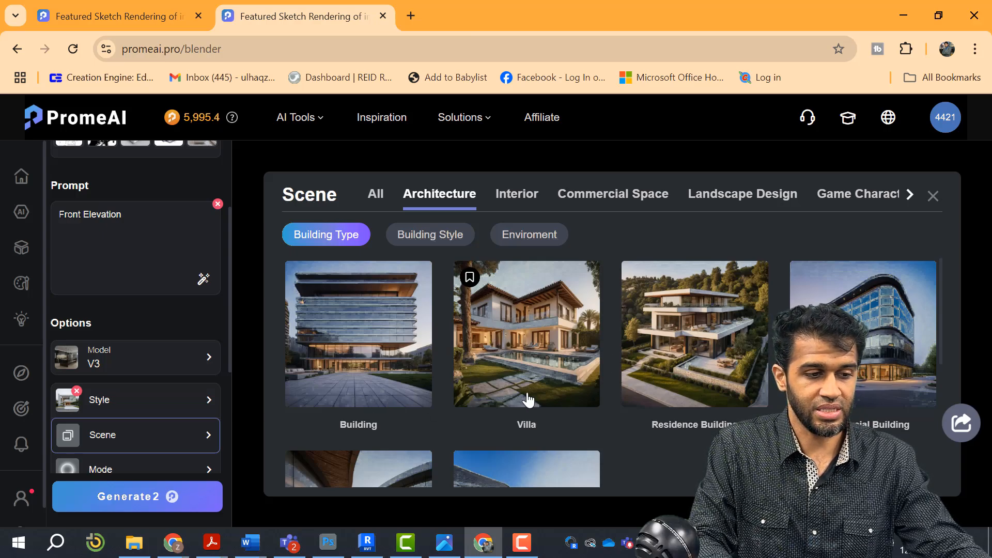
pyautogui.scroll(-2, 527, 399)
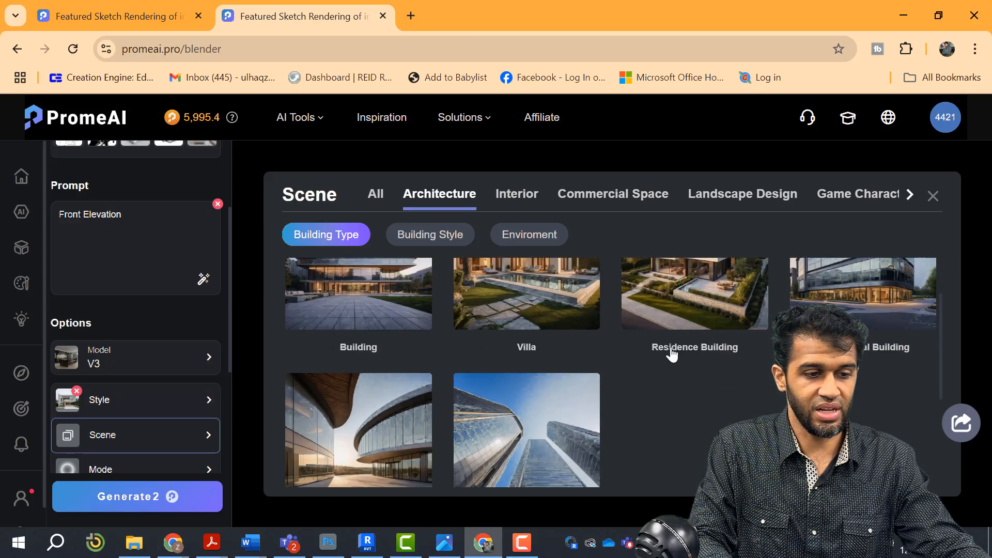
pyautogui.click(702, 302)
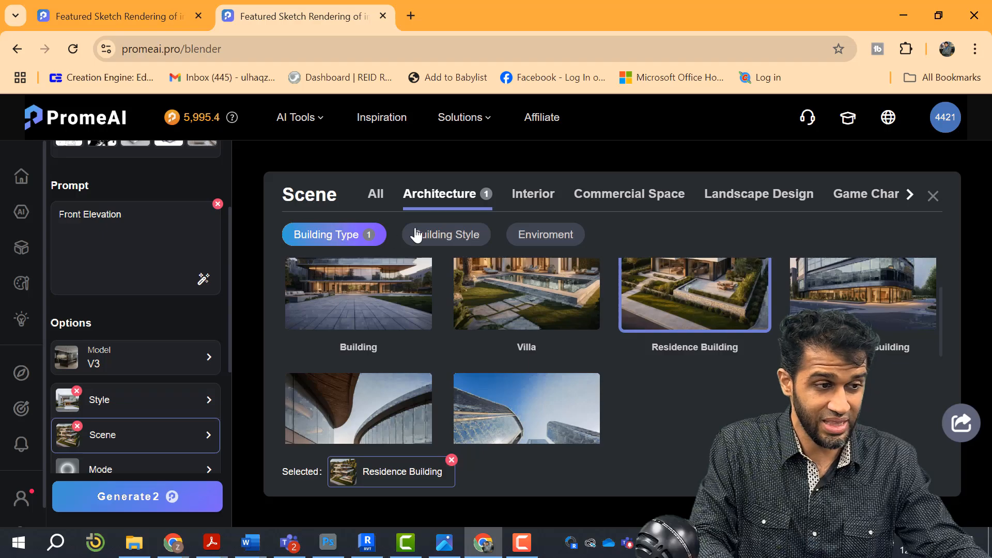
# Look through the Minimalist building styles offered for the architecture scene.
pyautogui.click(466, 237)
pyautogui.scroll(-5, 270, 277)
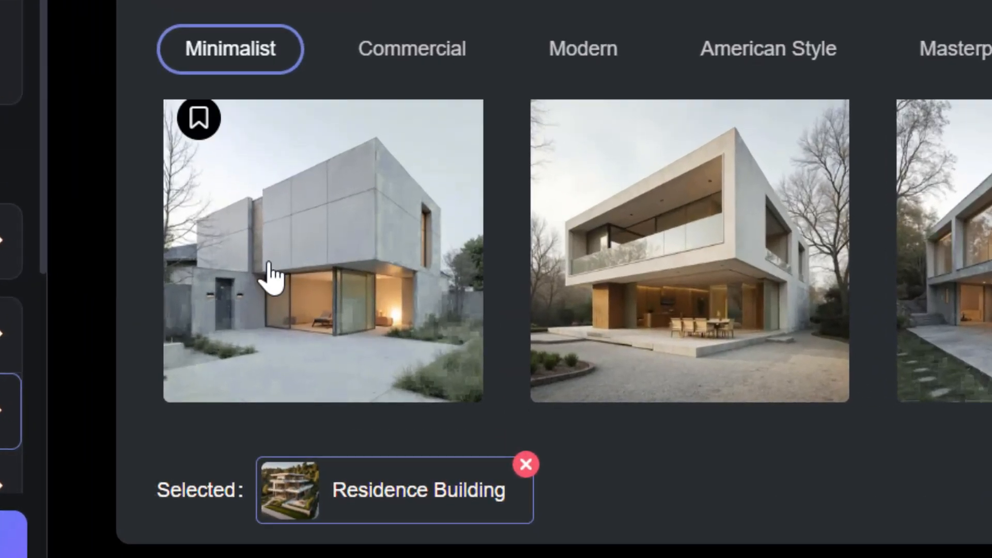
pyautogui.scroll(-10, 660, 262)
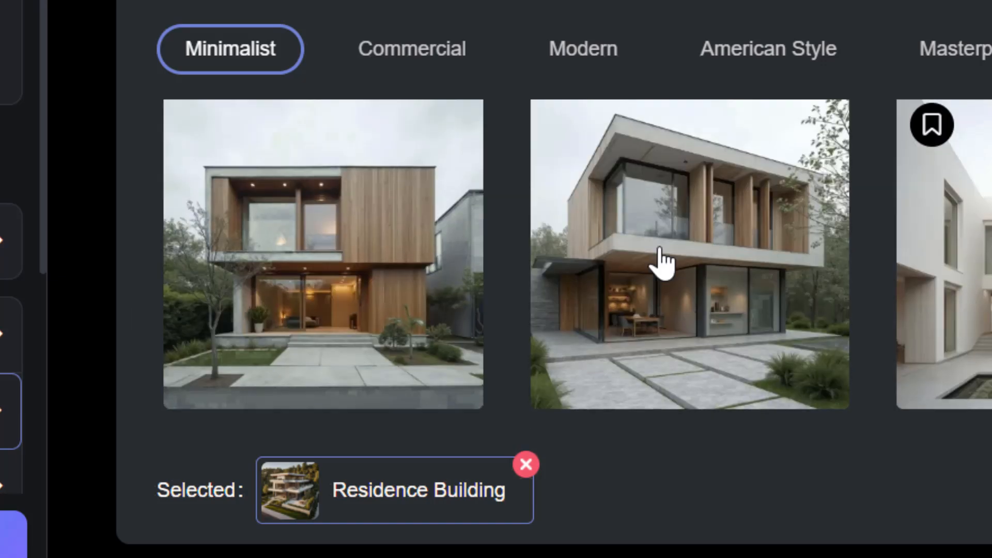
pyautogui.scroll(-12, 509, 315)
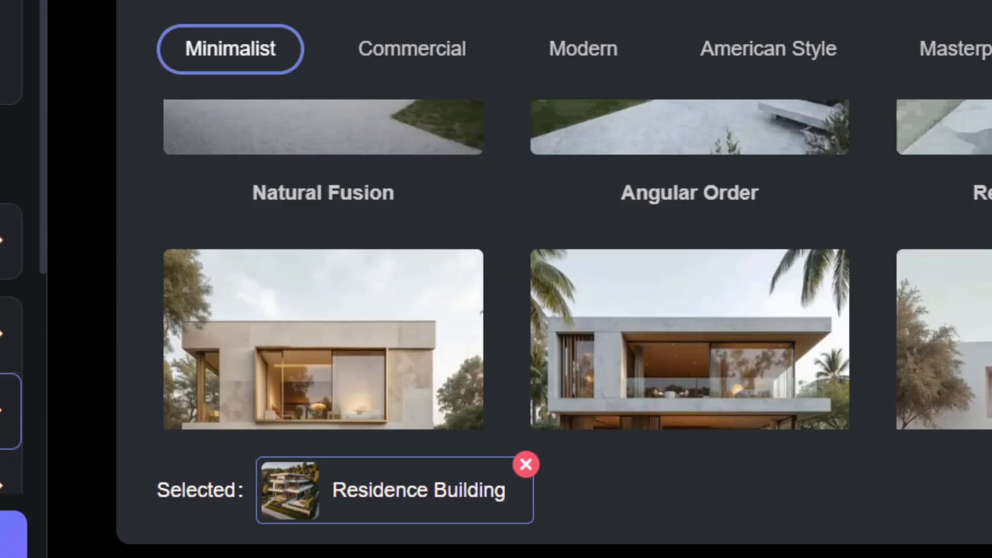
pyautogui.scroll(-10, 832, 286)
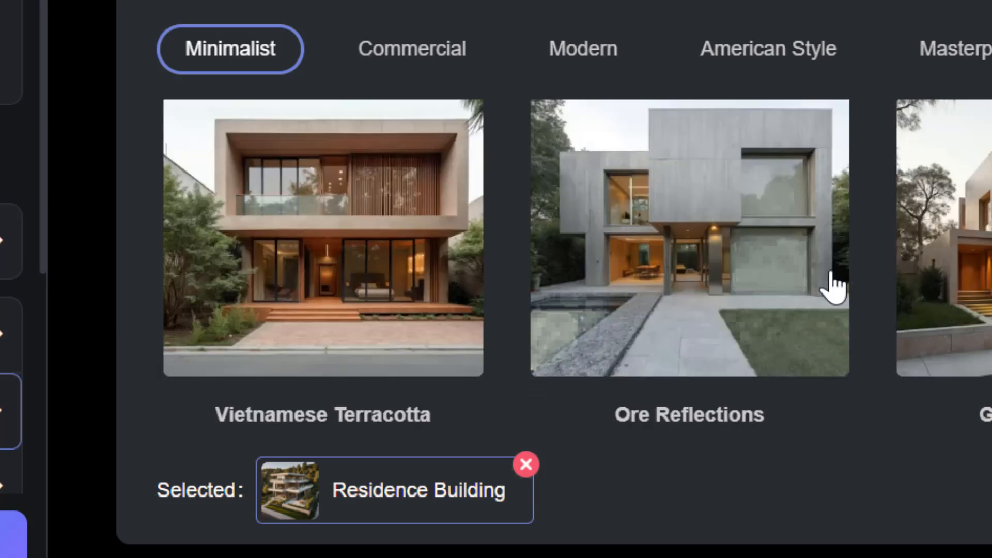
pyautogui.scroll(-5, 833, 286)
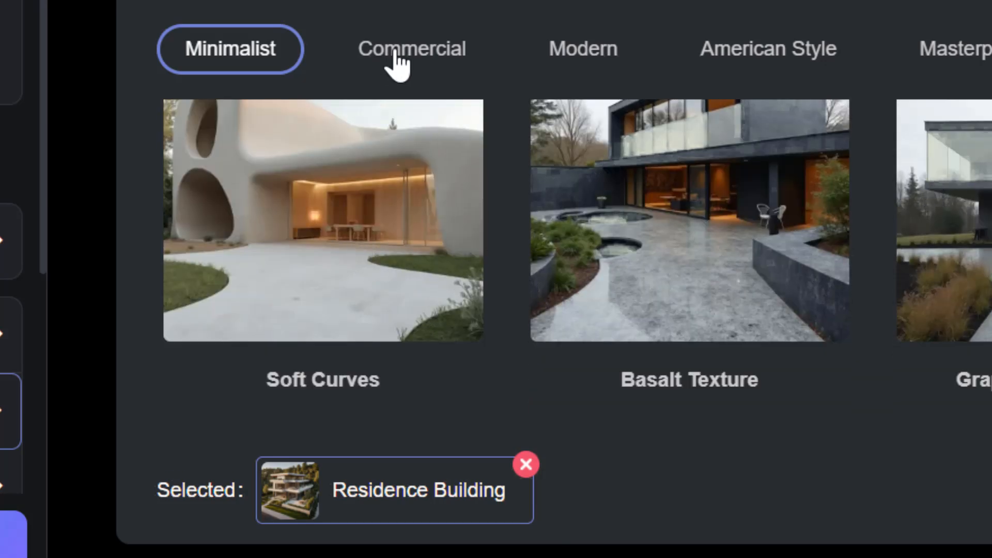
# Look through further building styles, including Commercial, American Style, Futurism and European Traditional.
pyautogui.click(419, 47)
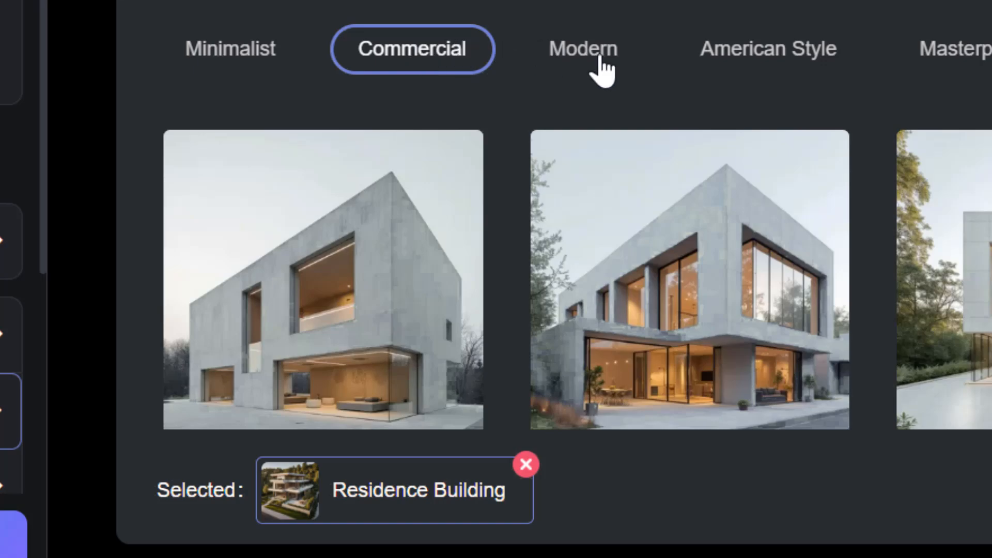
pyautogui.click(599, 61)
pyautogui.click(659, 67)
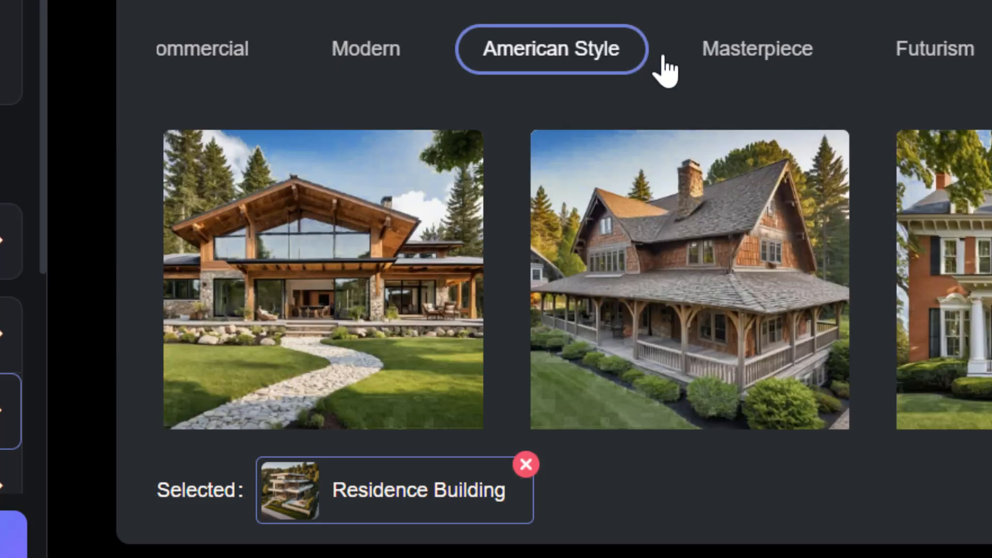
pyautogui.click(956, 61)
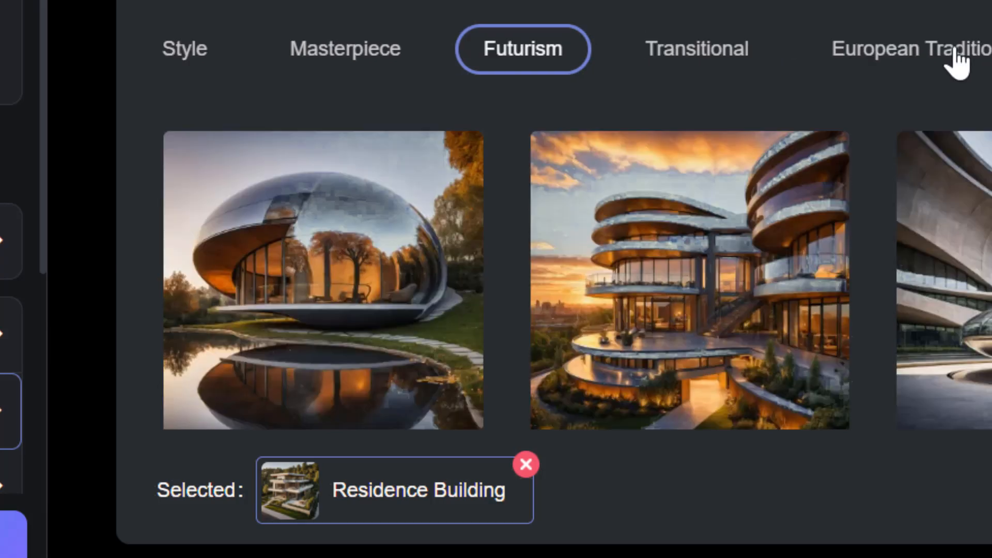
pyautogui.click(955, 61)
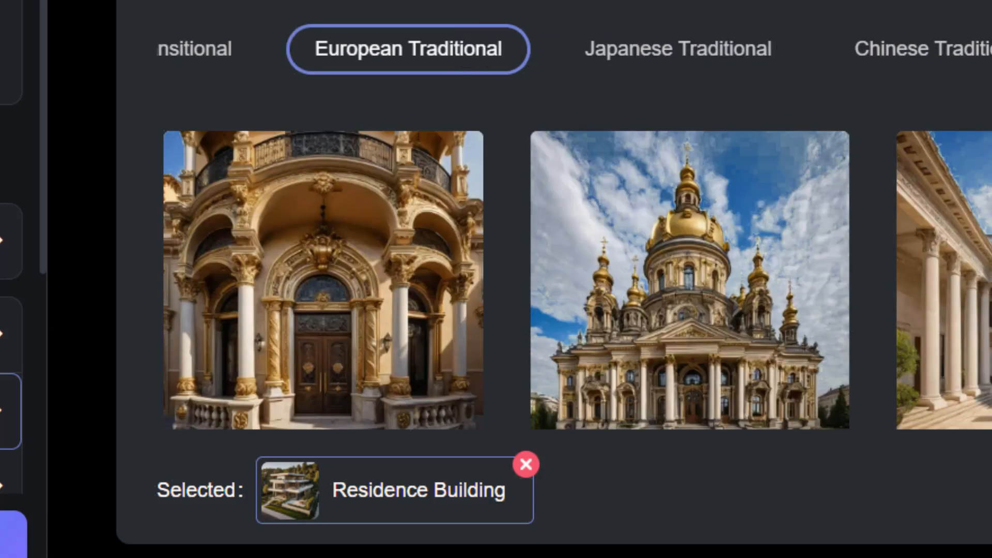
pyautogui.click(901, 28)
pyautogui.click(989, 49)
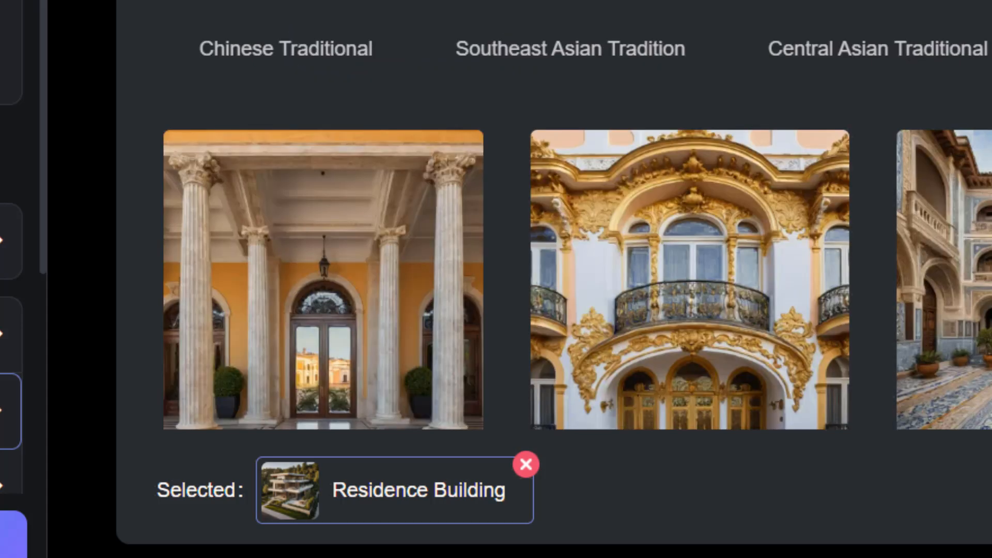
pyautogui.click(989, 49)
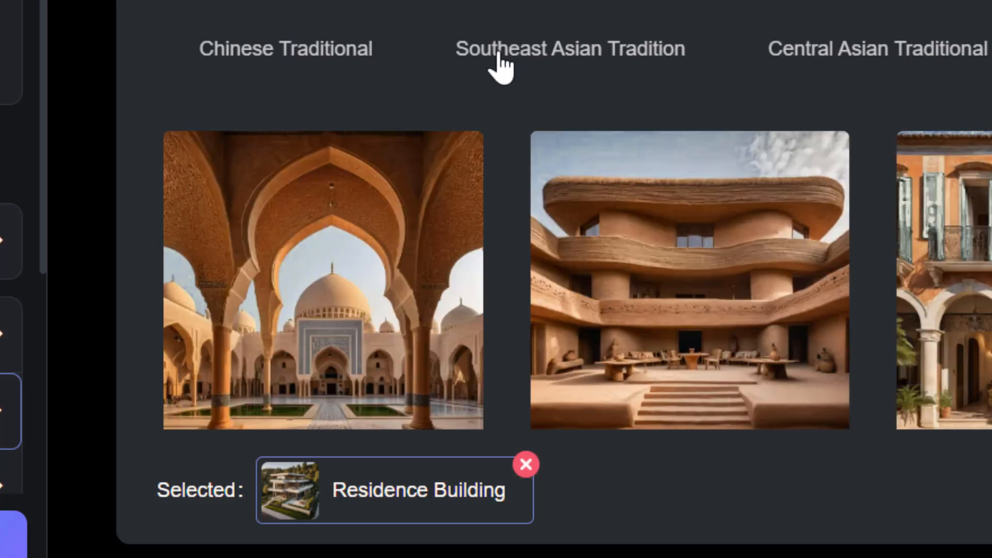
# Go back through the Japanese Traditional and Masterpiece building styles, and examine the Modern ones in detail.
pyautogui.click(292, 52)
pyautogui.click(194, 57)
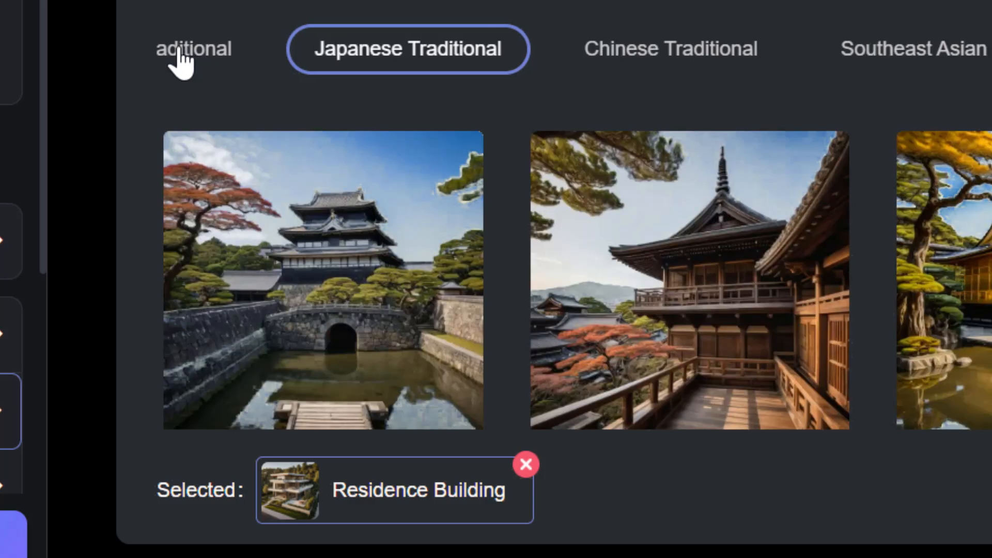
pyautogui.click(178, 59)
pyautogui.click(181, 60)
pyautogui.click(204, 60)
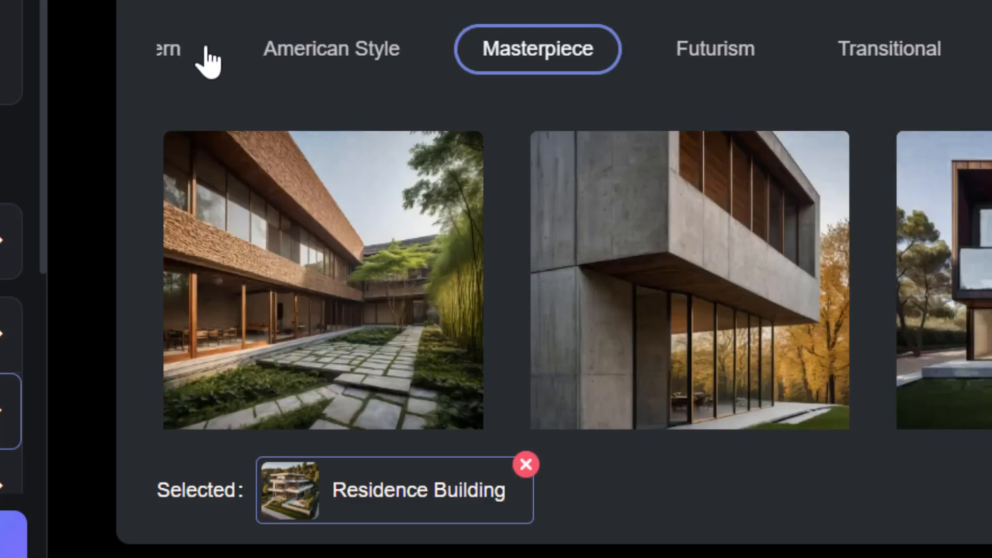
pyautogui.click(292, 60)
pyautogui.click(362, 65)
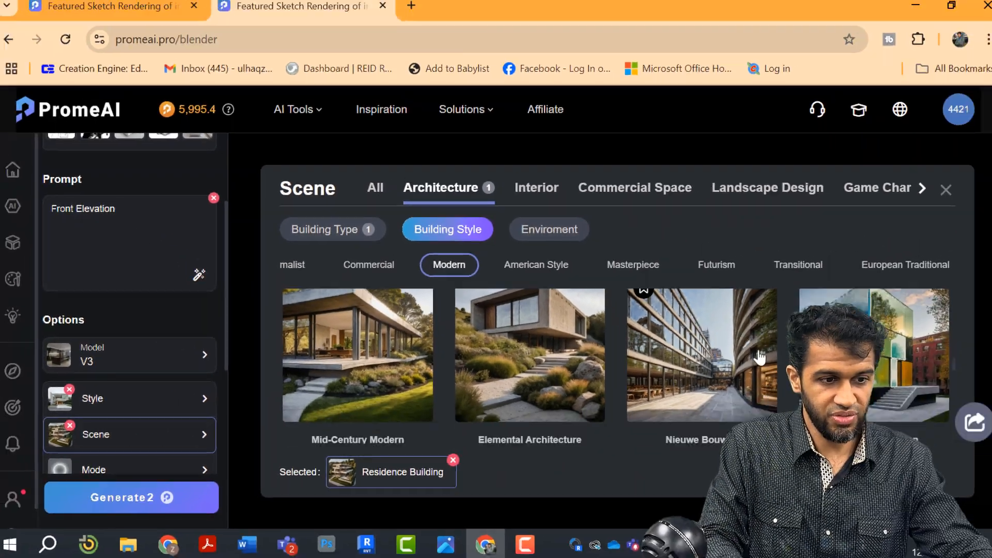
pyautogui.scroll(-5, 758, 356)
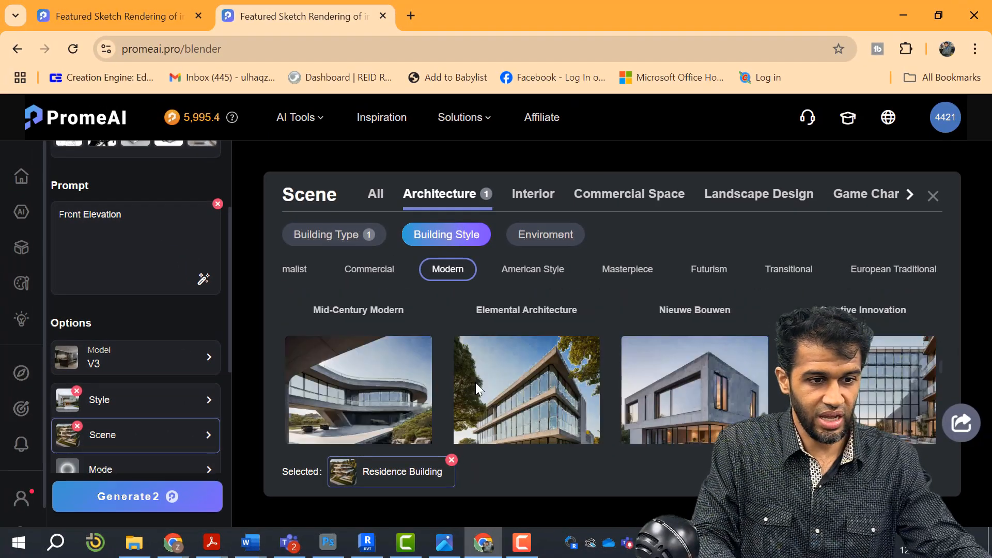
pyautogui.scroll(-8, 611, 368)
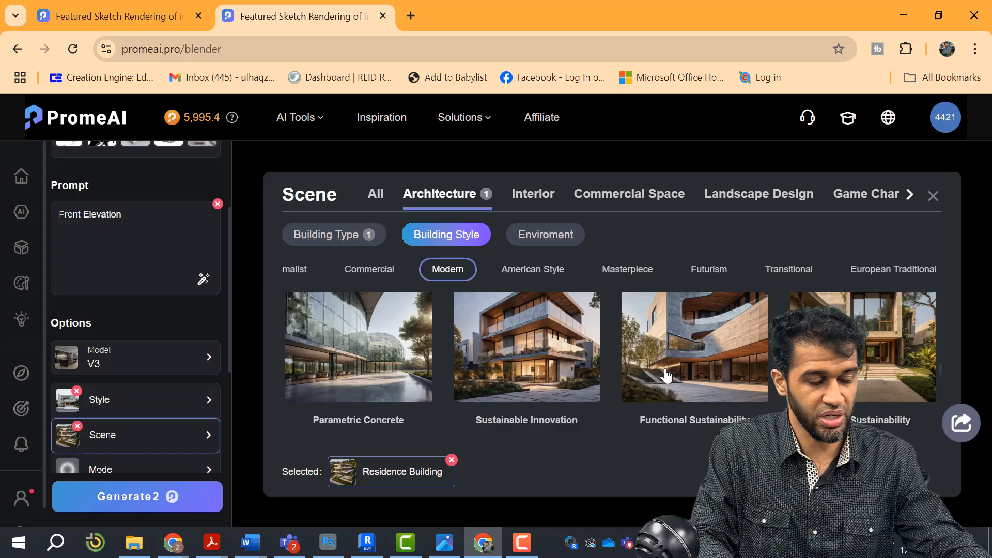
pyautogui.scroll(-3, 666, 375)
pyautogui.scroll(-3, 463, 360)
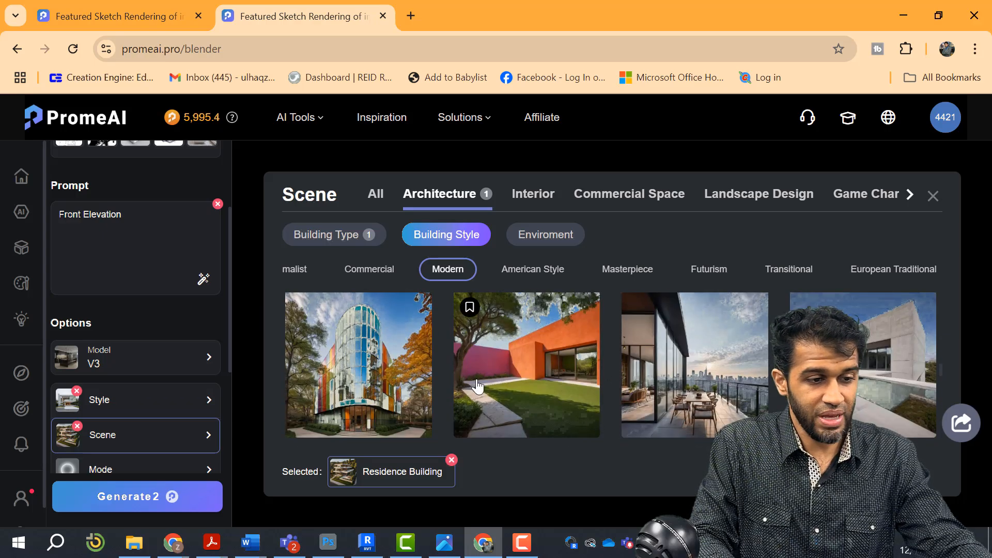
pyautogui.scroll(-3, 478, 387)
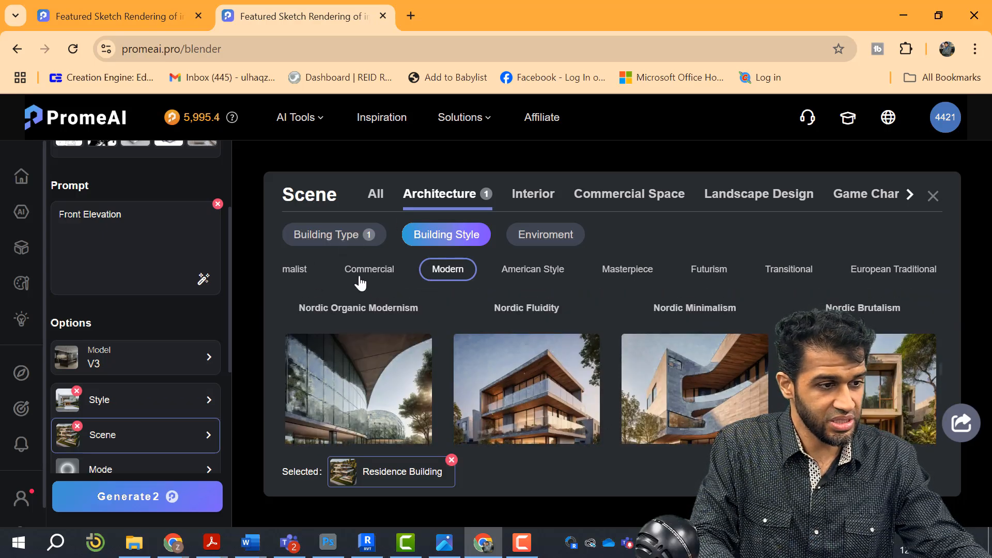
# Add the Minimalist building style Pure Geometry to the scene selection.
pyautogui.click(296, 270)
pyautogui.scroll(-2, 385, 400)
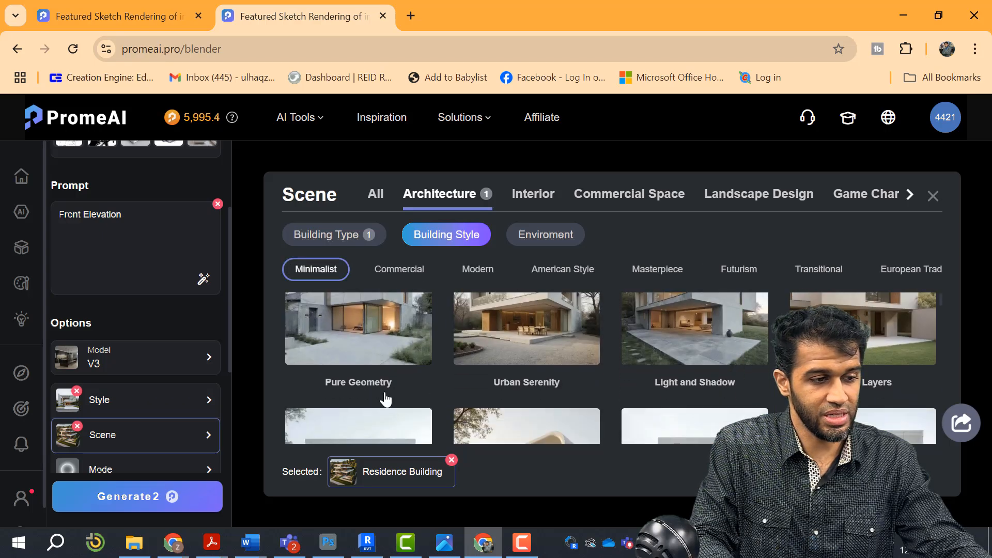
pyautogui.click(391, 349)
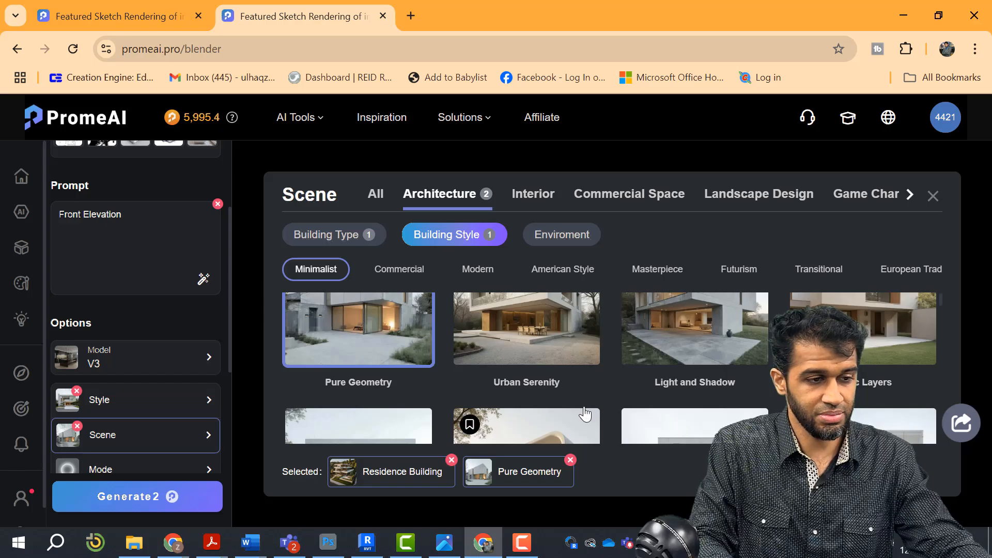
# Review the architecture environment options and add In The Birch Forest to the scene selection.
pyautogui.click(569, 239)
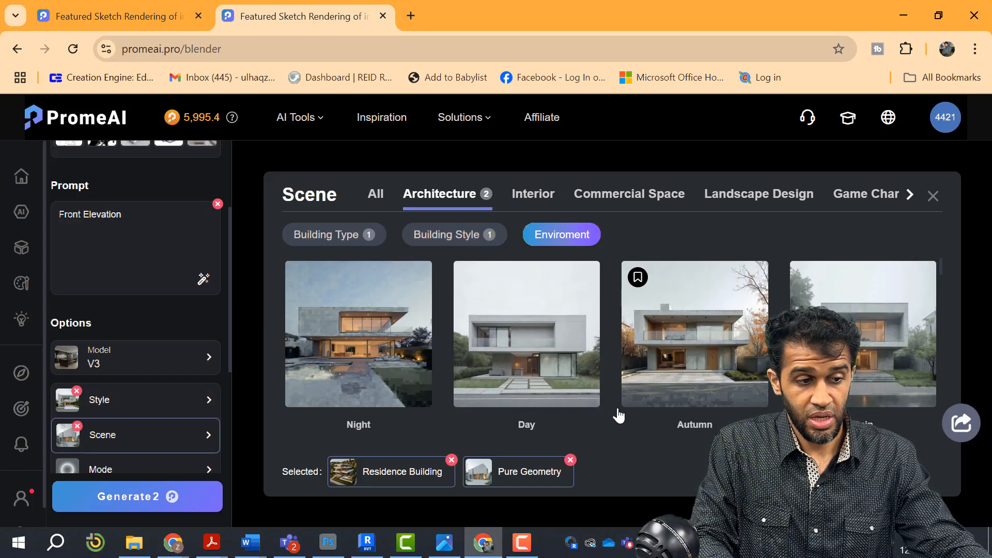
pyautogui.scroll(-1, 619, 367)
pyautogui.scroll(-2, 464, 367)
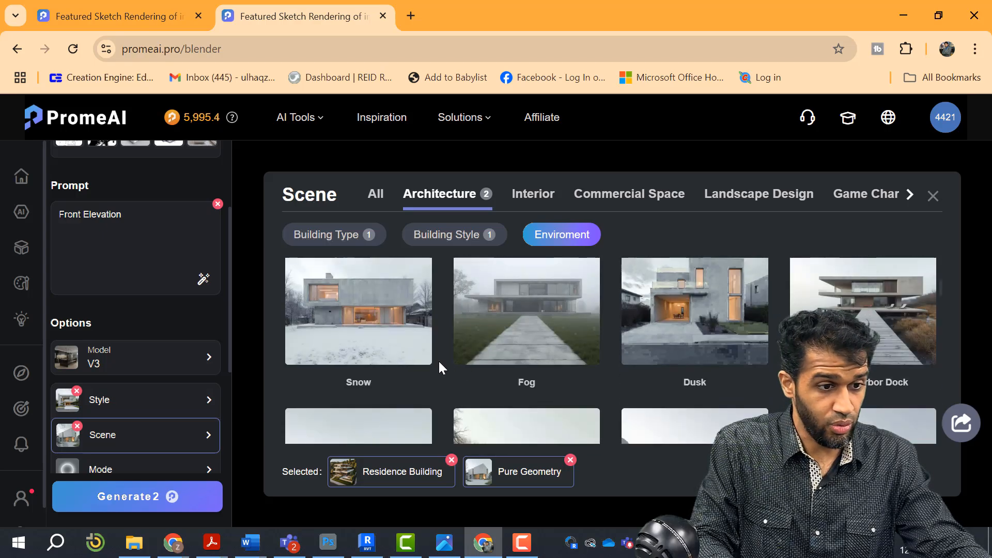
pyautogui.scroll(-1, 661, 383)
pyautogui.scroll(-2, 527, 352)
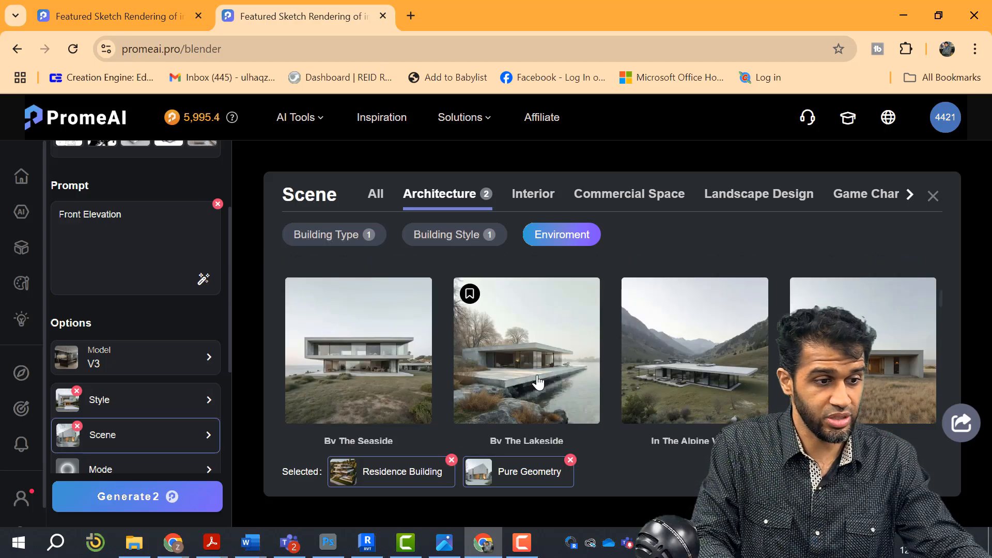
pyautogui.scroll(-6, 645, 367)
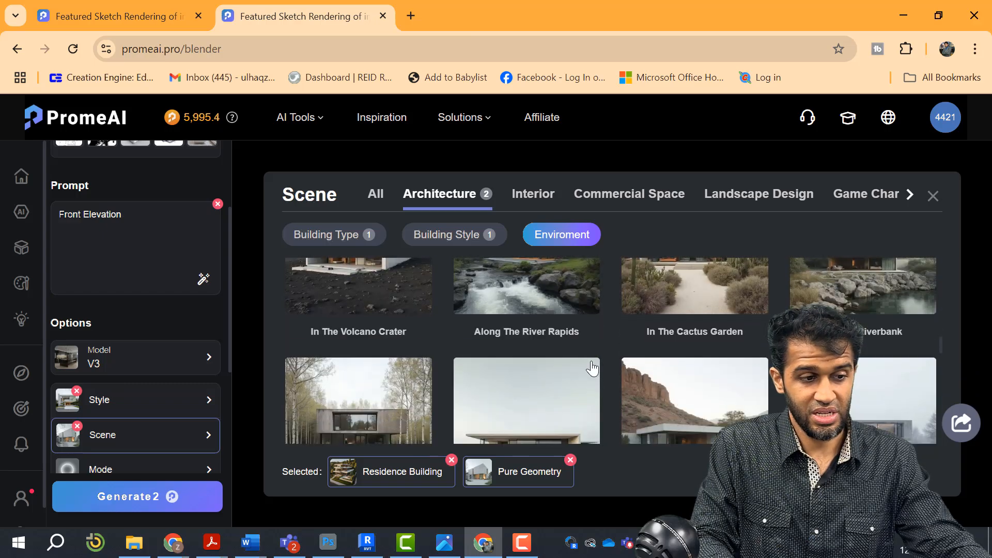
pyautogui.scroll(-2, 612, 354)
pyautogui.scroll(2, 393, 362)
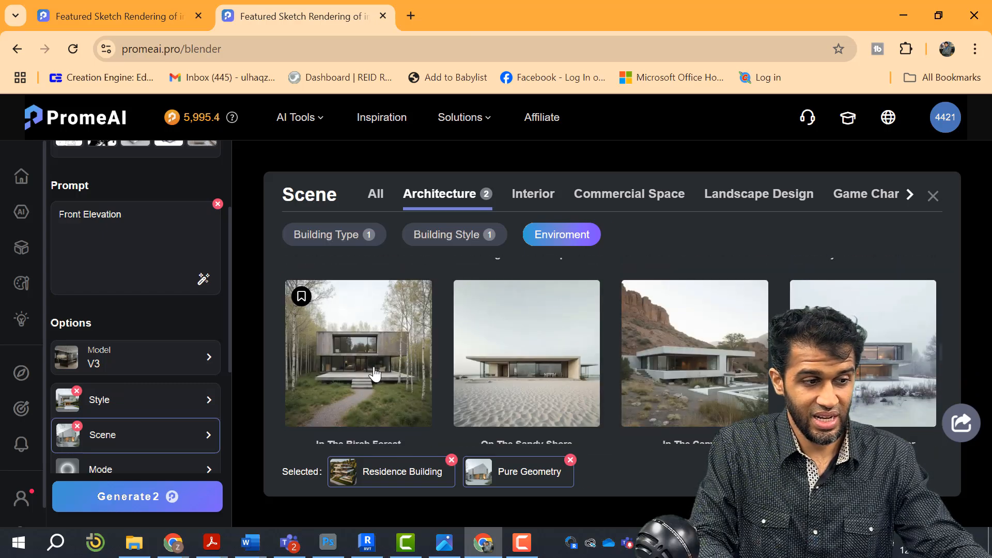
pyautogui.click(375, 394)
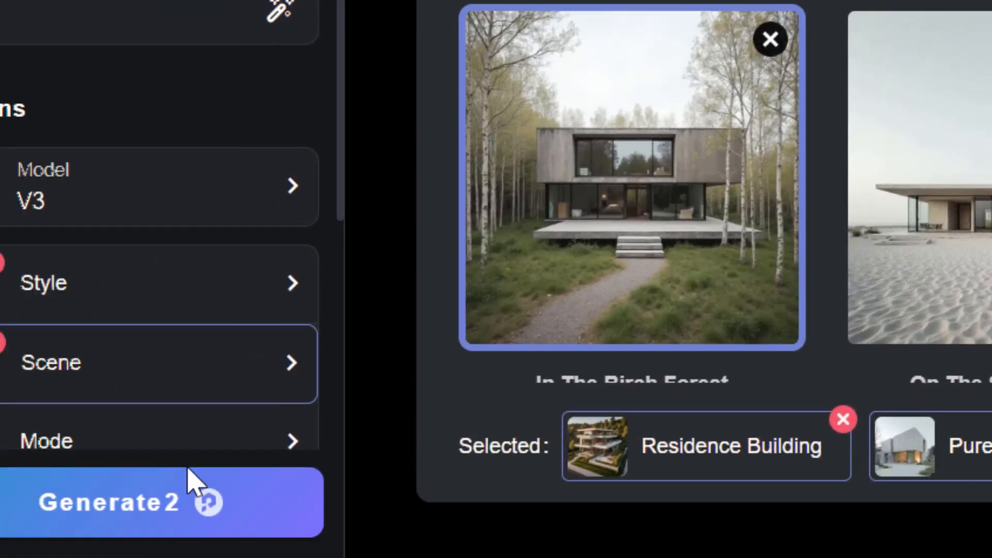
# Generate 3 images of the sketch with Fast Mode turned off.
pyautogui.scroll(-5, 201, 393)
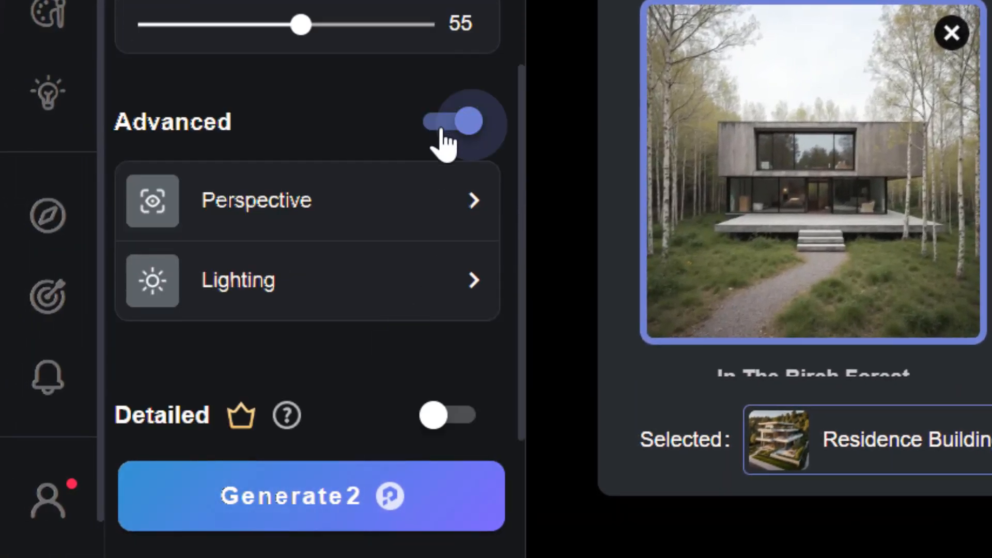
pyautogui.scroll(-6, 429, 166)
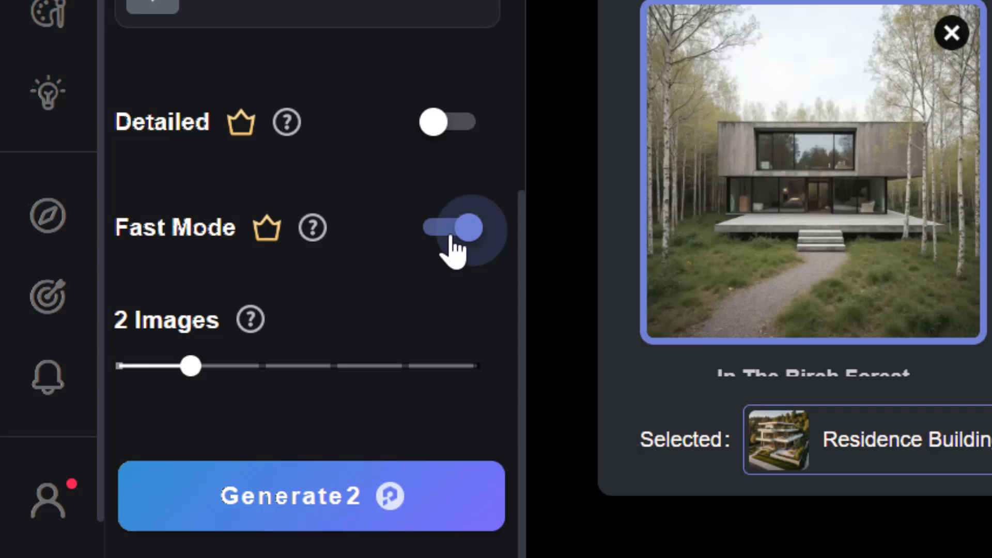
pyautogui.click(451, 230)
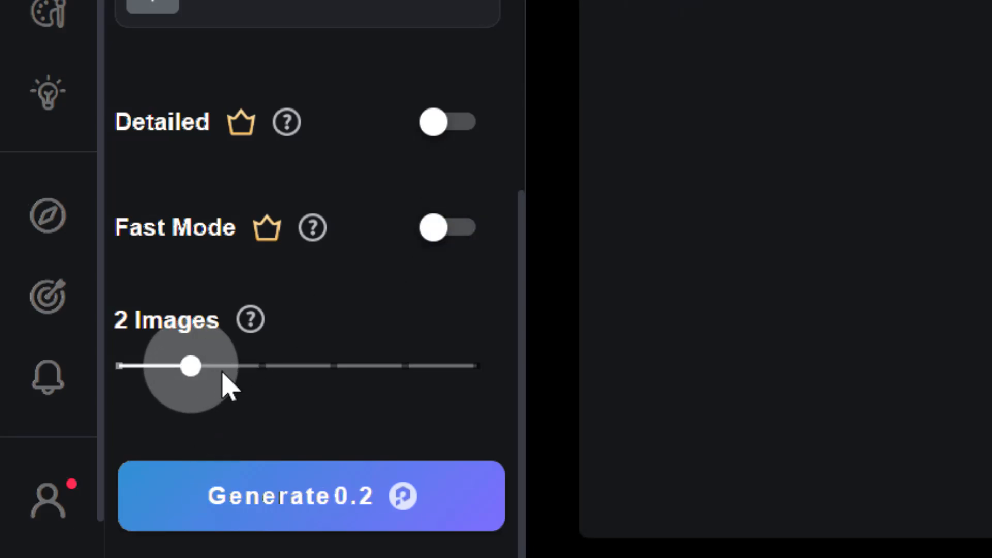
pyautogui.moveTo(222, 372); pyautogui.dragTo(276, 371)
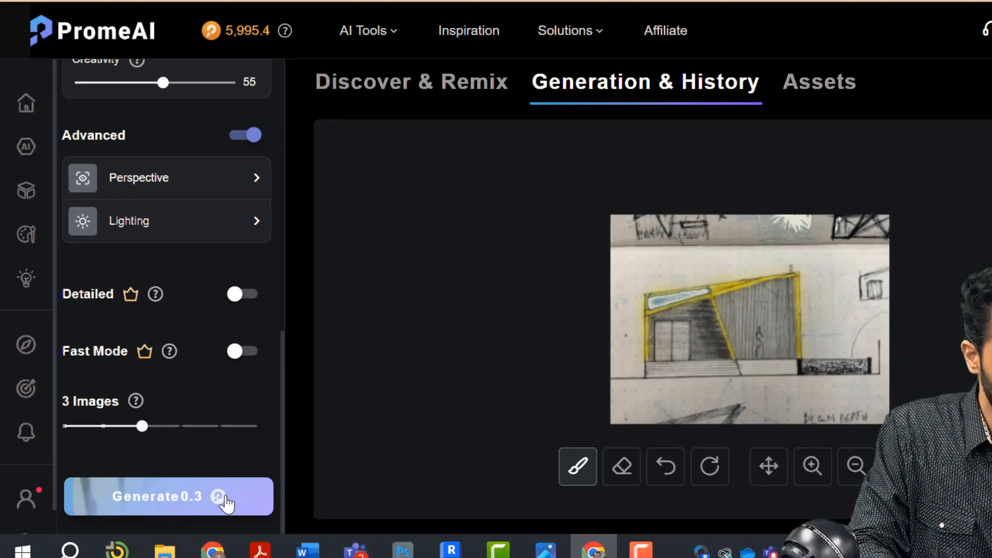
pyautogui.click(427, 494)
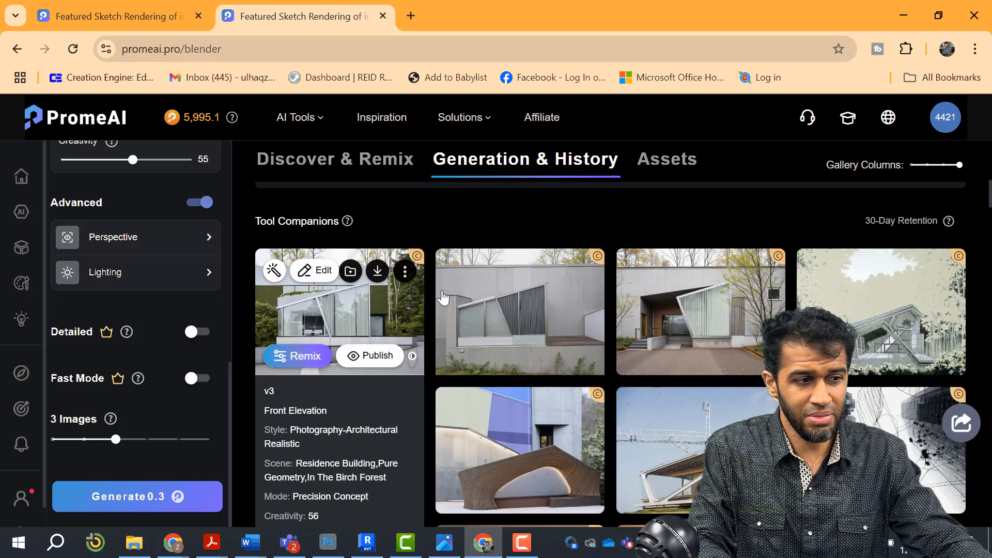
# View the first and second generated renderings at full size, closing each one after inspecting it.
pyautogui.click(316, 318)
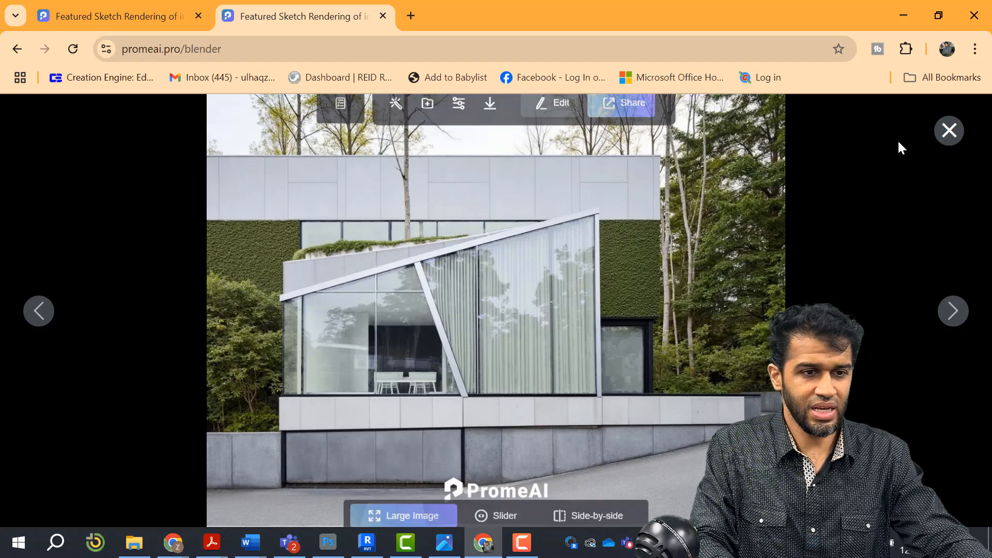
pyautogui.click(949, 131)
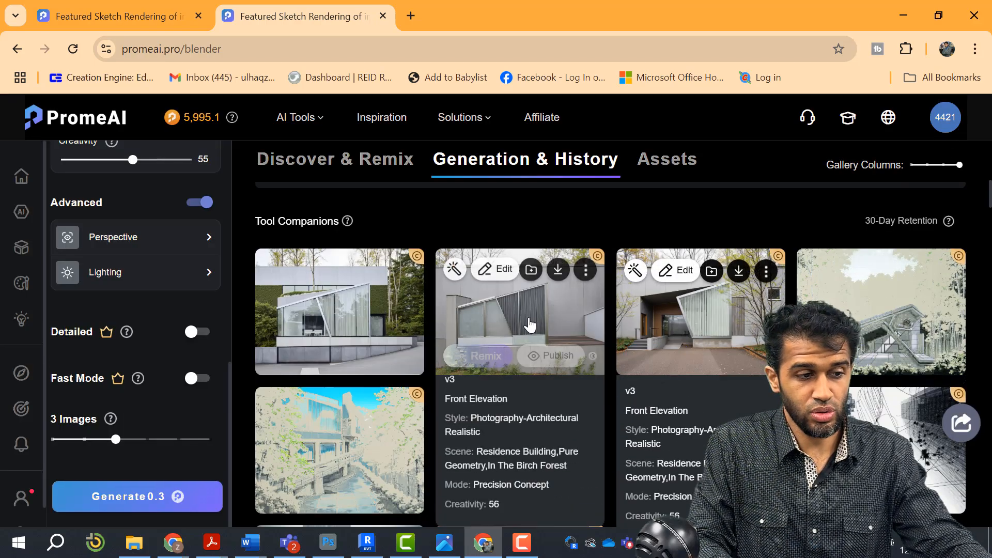
pyautogui.click(528, 324)
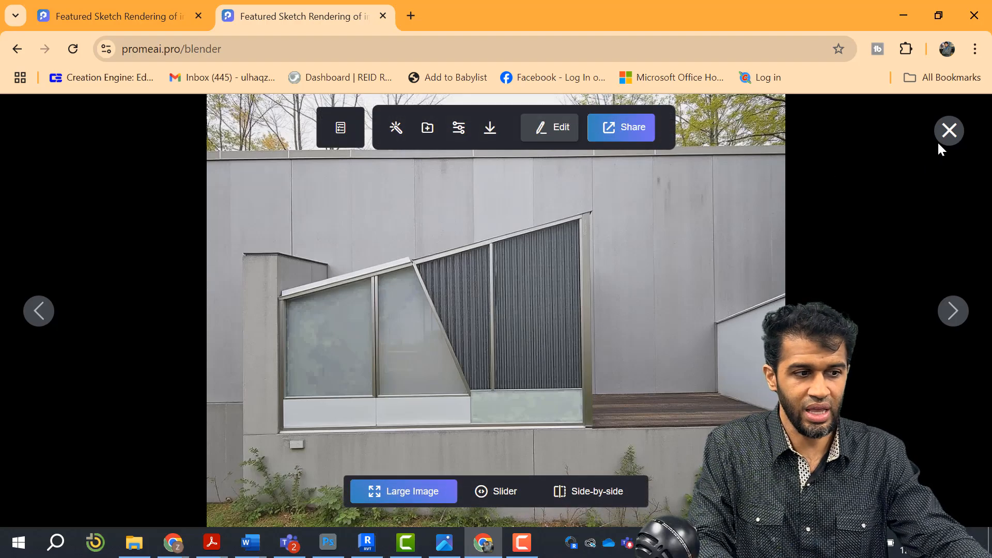
pyautogui.click(949, 131)
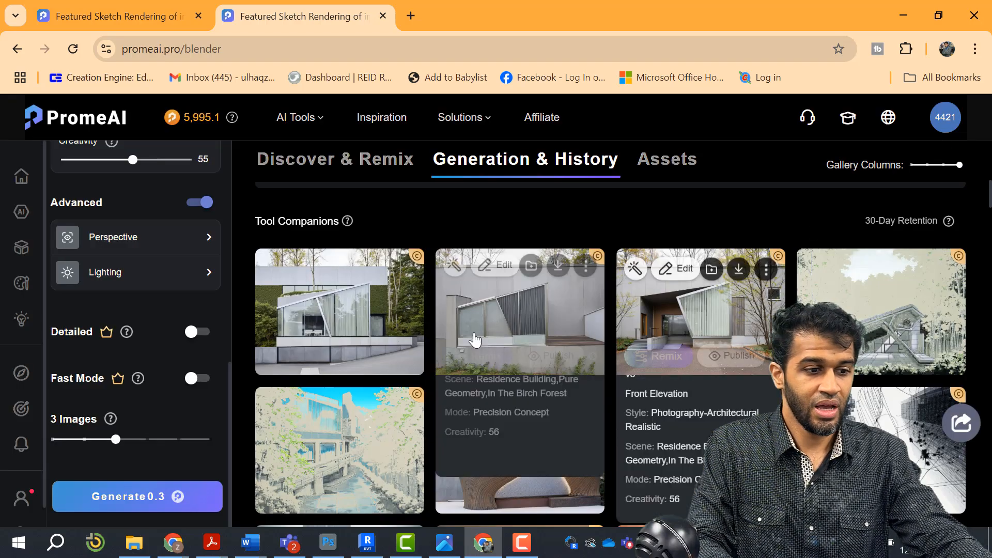
# Browse the older generations in the history and inspect the rendering of the white kitchen at full size, closing it after viewing.
pyautogui.scroll(-3, 641, 270)
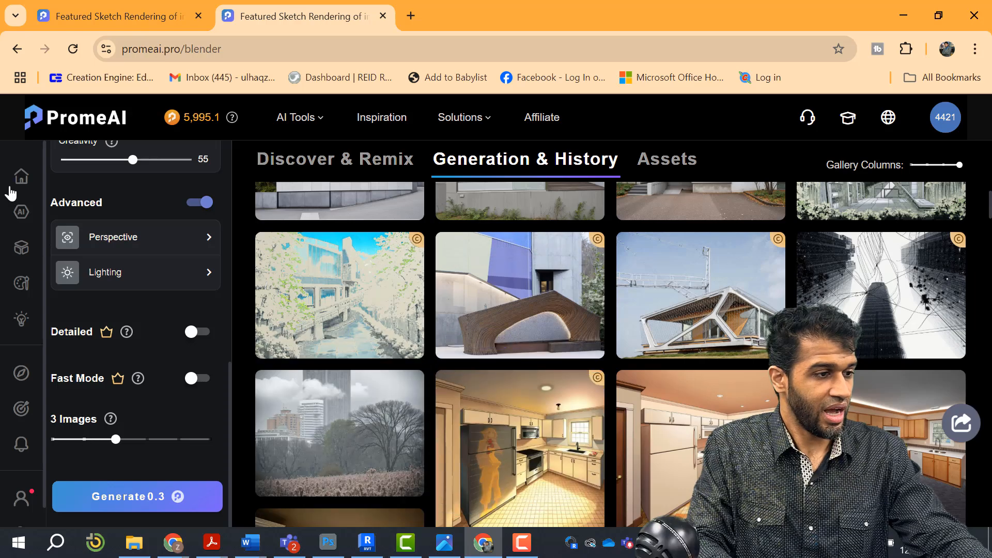
pyautogui.click(692, 455)
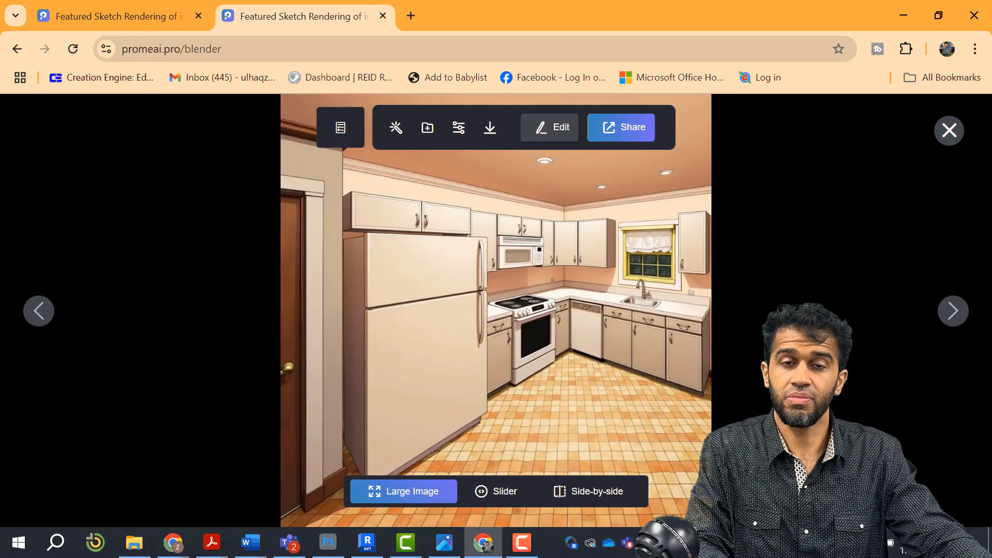
pyautogui.click(948, 131)
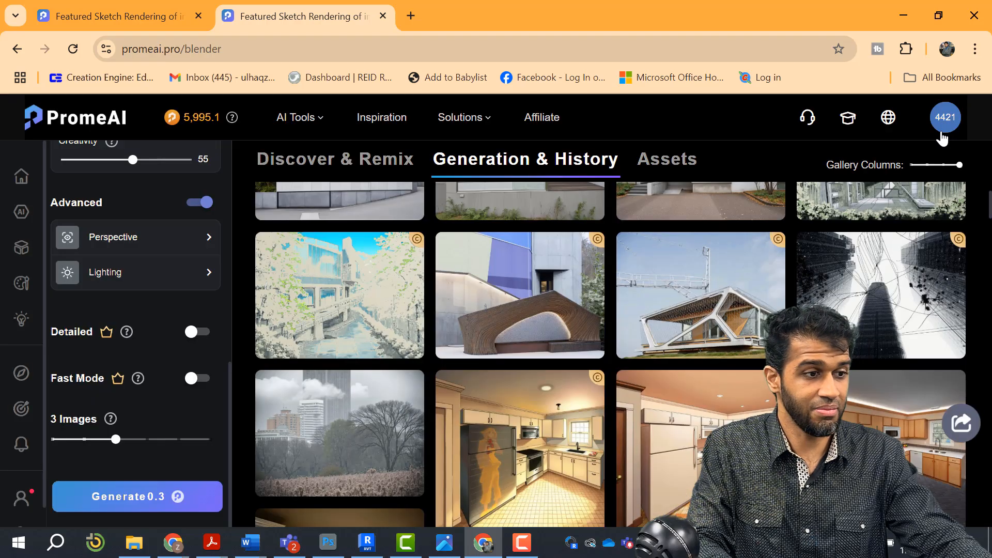
# Replace the source image with the kitchen perspective line drawing from the saved assets.
pyautogui.scroll(5, 160, 232)
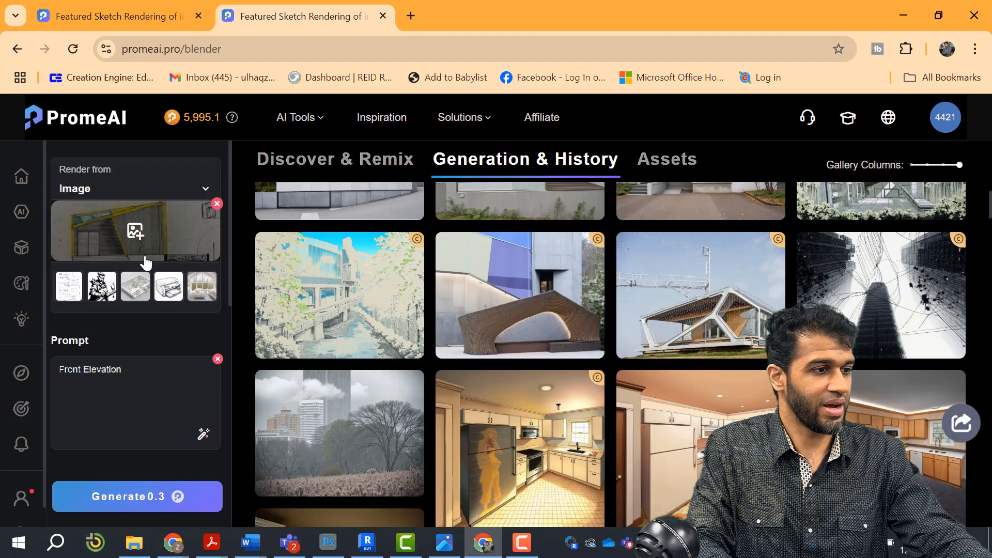
pyautogui.click(135, 231)
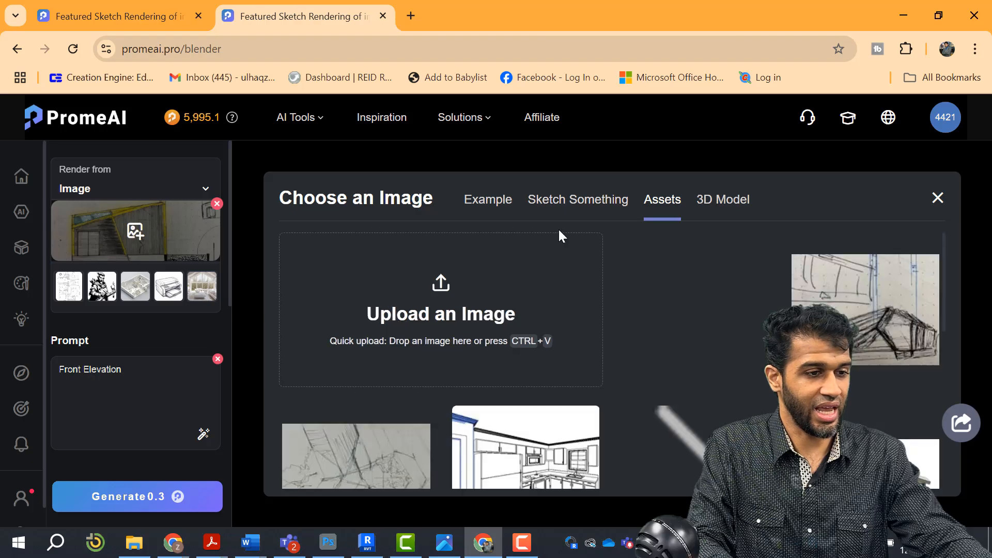
pyautogui.scroll(-5, 560, 234)
pyautogui.click(549, 323)
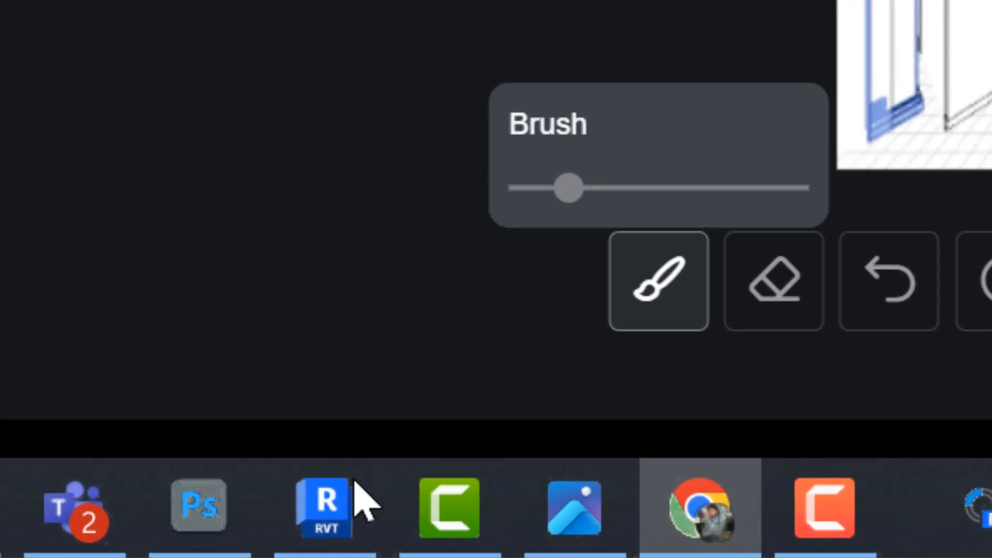
# Switch to Revit and, in the First Floor plan, place a camera just inside the bathroom door, aimed diagonally at the bathtub's far corner.
pyautogui.click(331, 509)
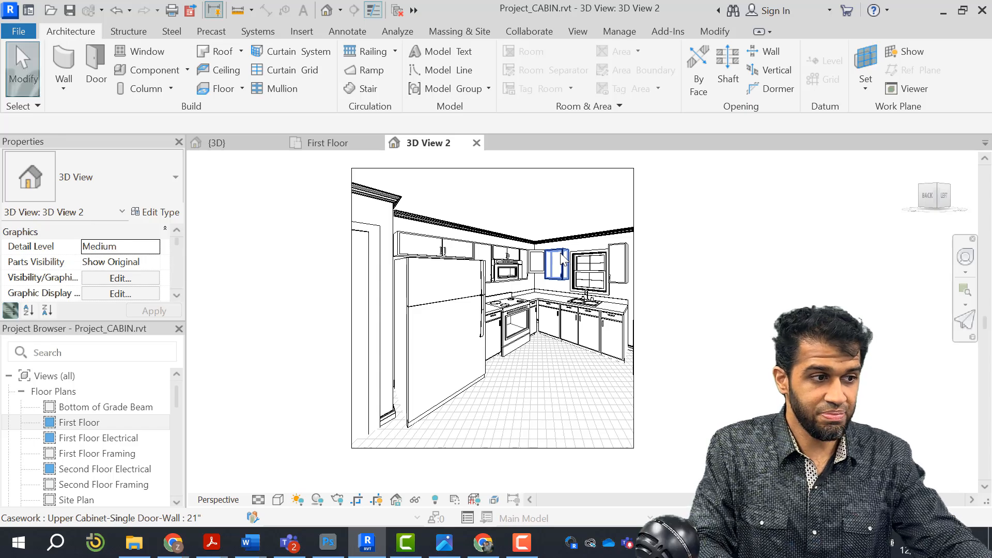
pyautogui.click(323, 144)
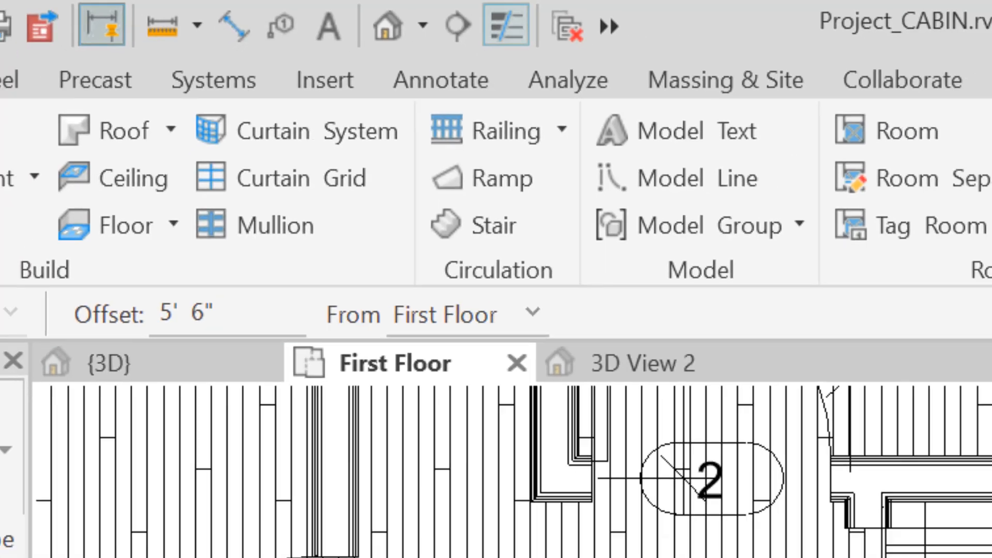
pyautogui.click(565, 241)
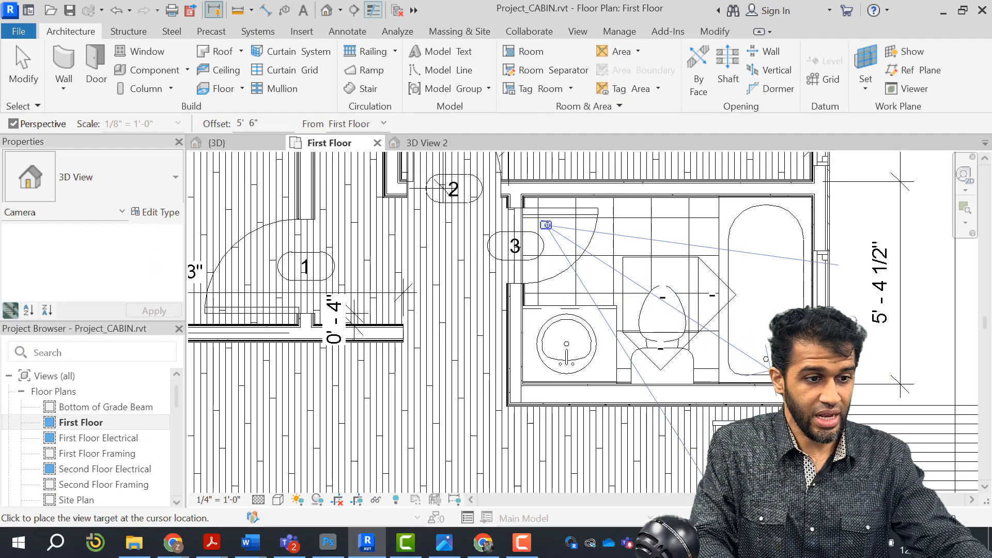
pyautogui.click(782, 369)
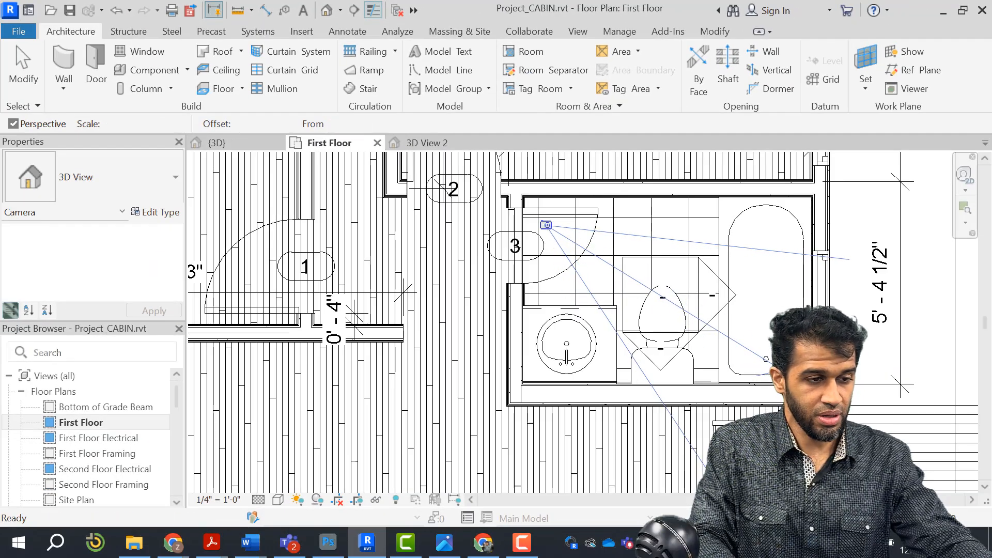
# Enlarge the new bathroom camera view's crop region downward and to both sides to take in the bathtub, toilet and sink.
pyautogui.scroll(-5, 488, 267)
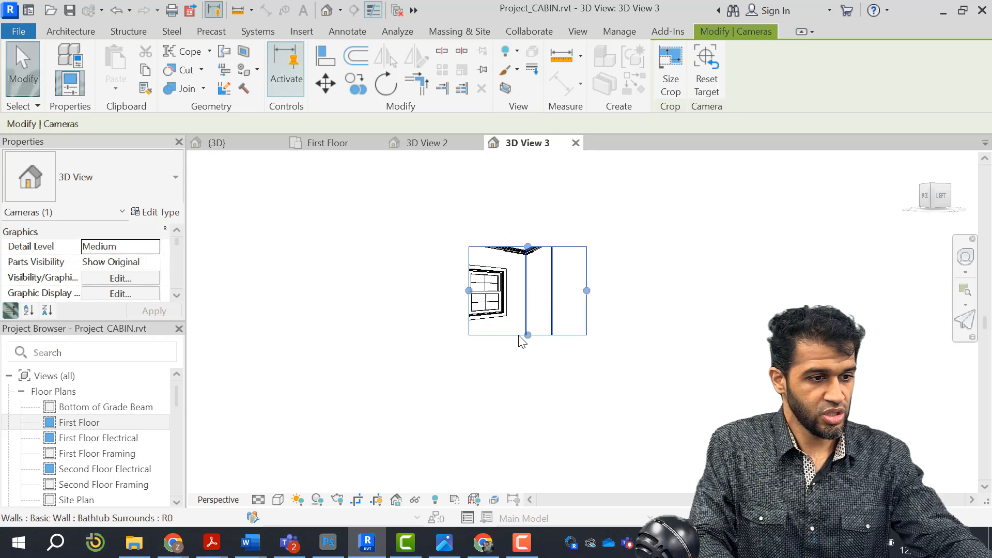
pyautogui.moveTo(528, 335); pyautogui.dragTo(540, 412)
pyautogui.scroll(-3, 582, 227)
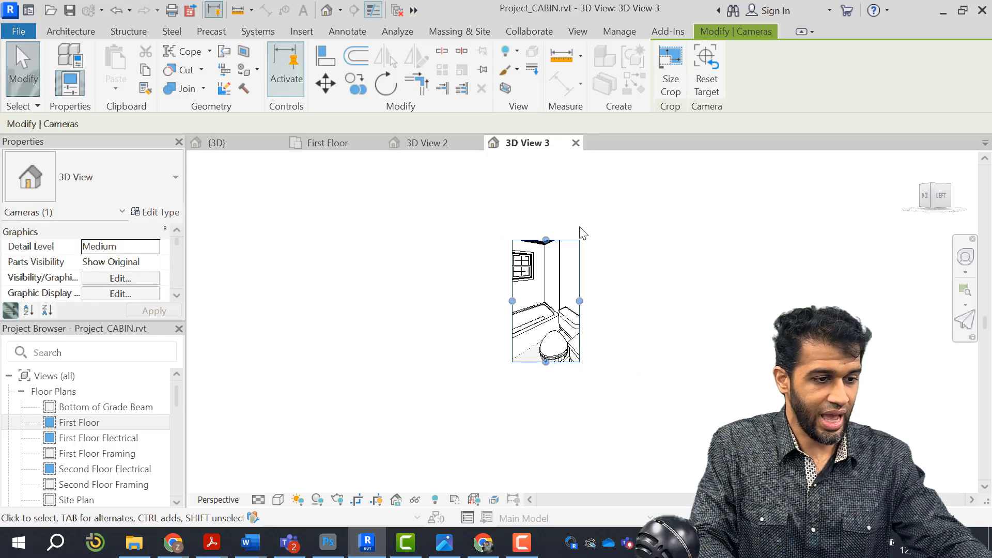
pyautogui.moveTo(615, 309); pyautogui.dragTo(634, 304)
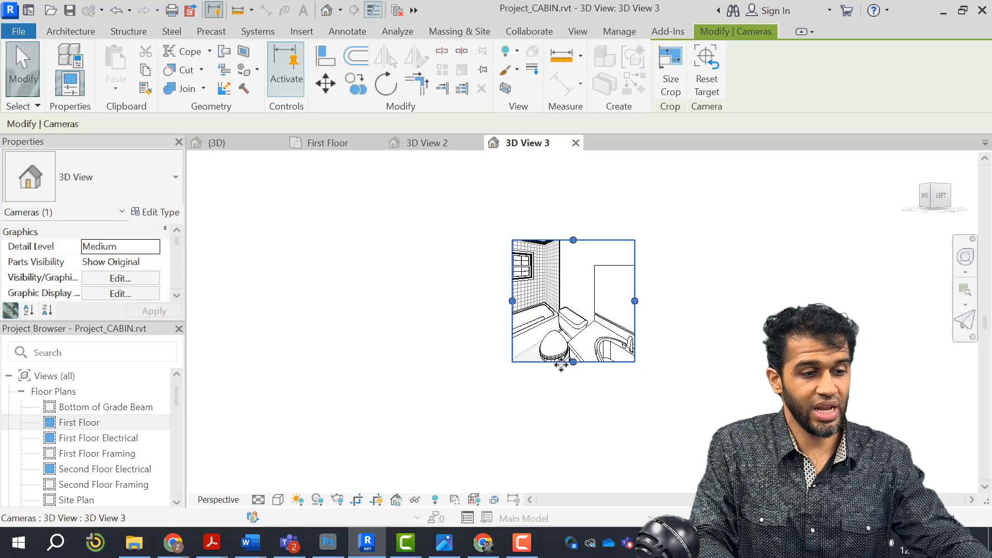
pyautogui.moveTo(579, 364); pyautogui.dragTo(574, 427)
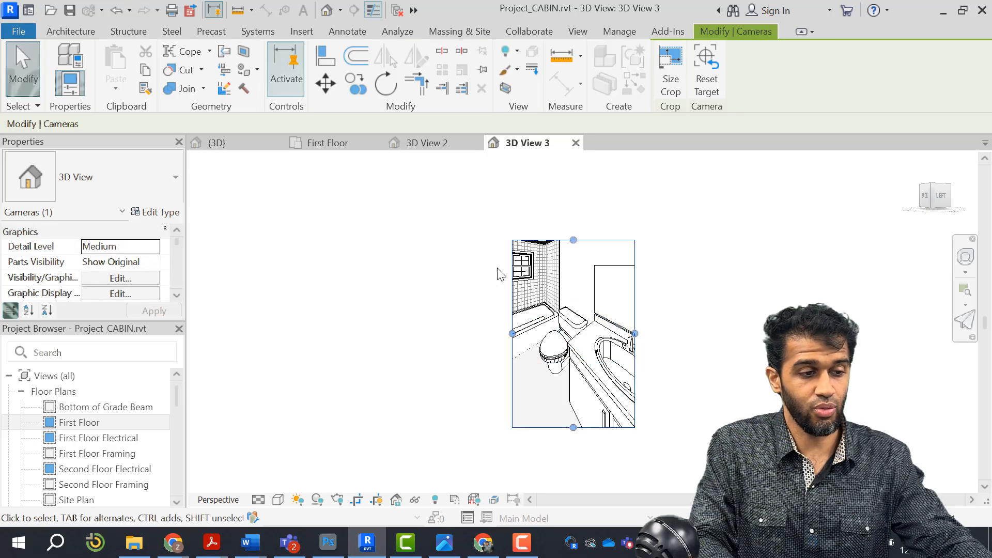
pyautogui.moveTo(512, 334); pyautogui.dragTo(472, 333)
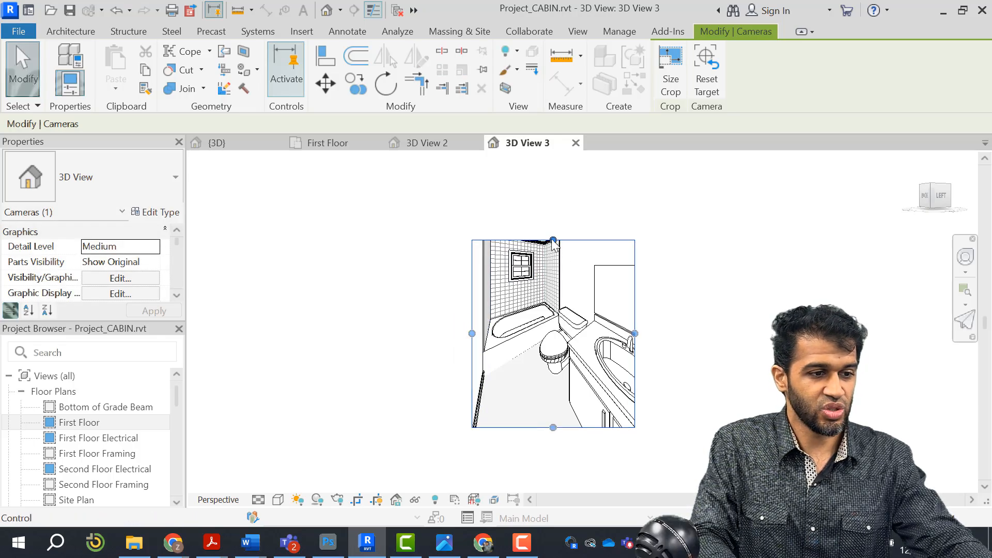
# Extend the bathroom view's crop region upward to include the ceiling, and downward and sideways to include the vanity, leaving the camera deselected.
pyautogui.moveTo(553, 240); pyautogui.dragTo(553, 203)
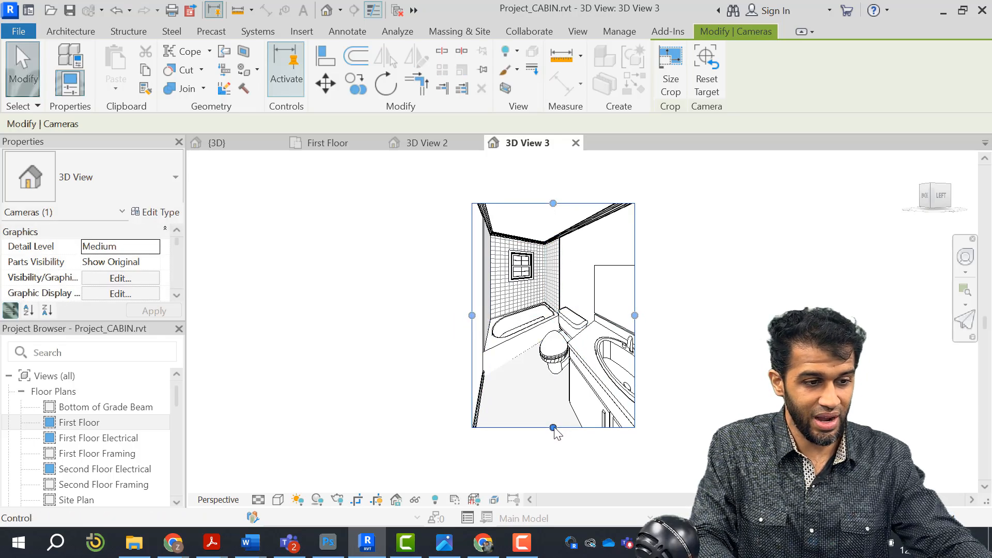
pyautogui.moveTo(553, 428); pyautogui.dragTo(555, 449)
pyautogui.moveTo(635, 326); pyautogui.dragTo(652, 331)
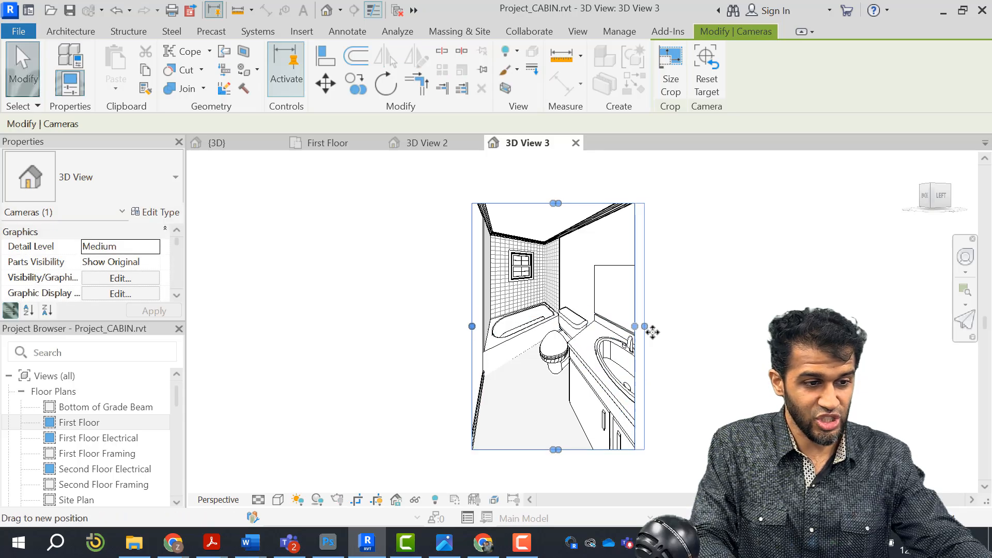
pyautogui.moveTo(562, 450); pyautogui.dragTo(560, 477)
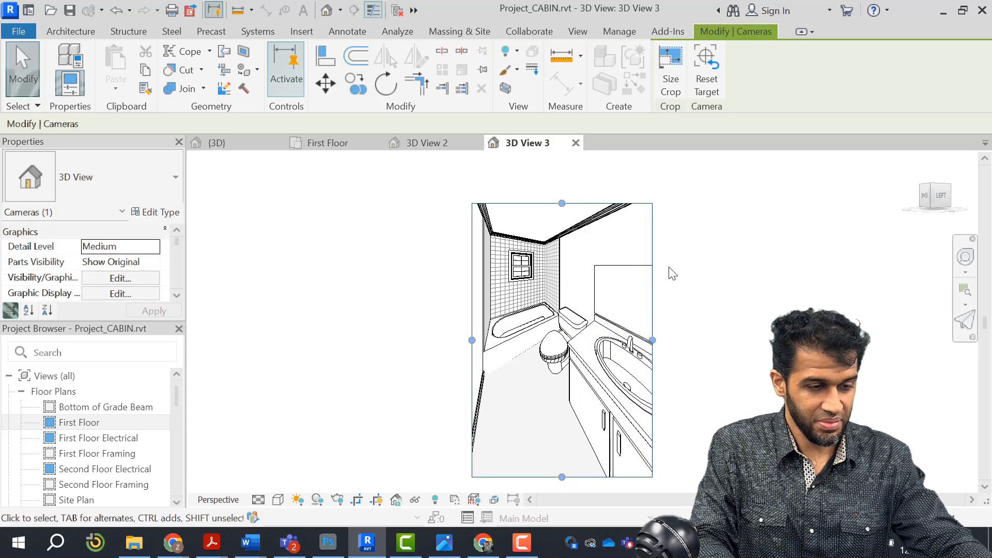
pyautogui.scroll(-2, 669, 273)
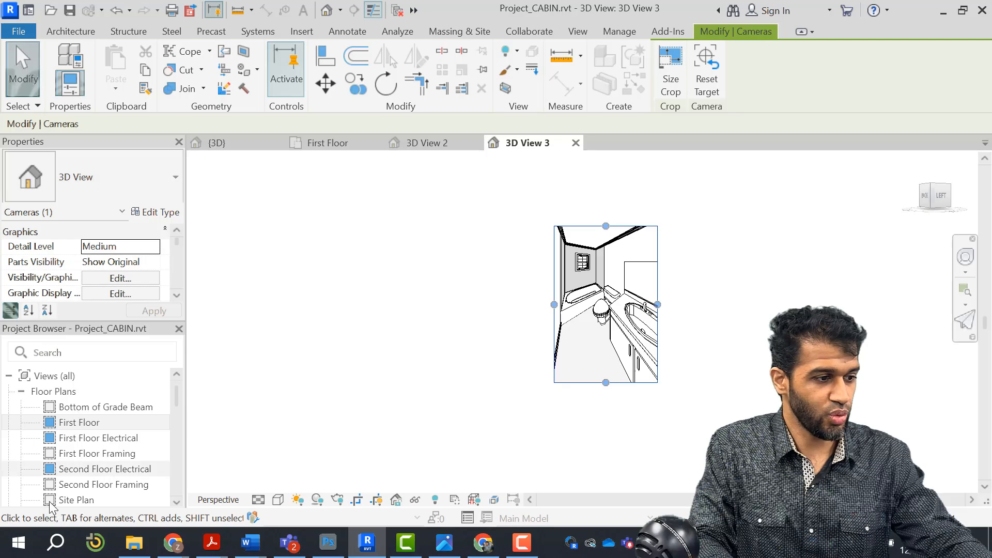
pyautogui.click(726, 361)
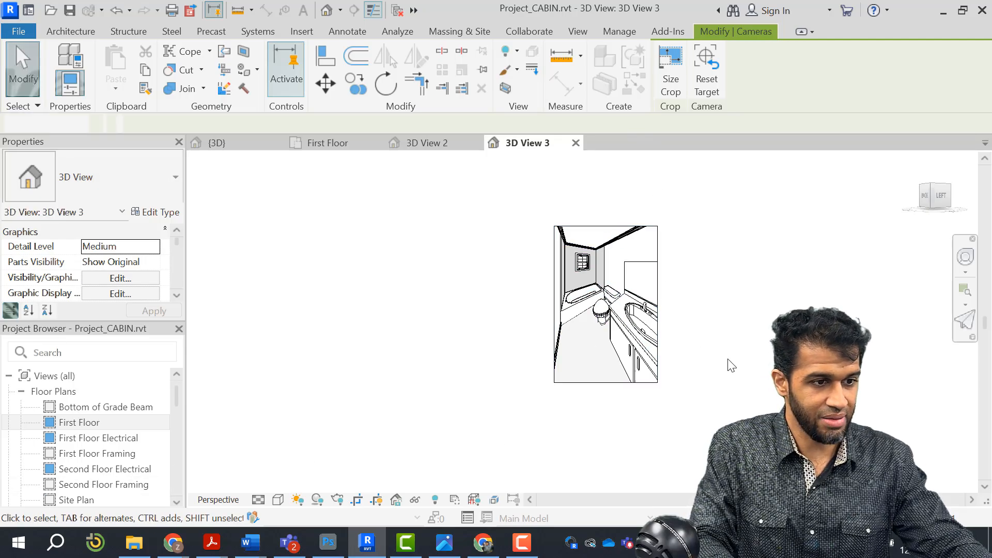
pyautogui.scroll(1, 664, 330)
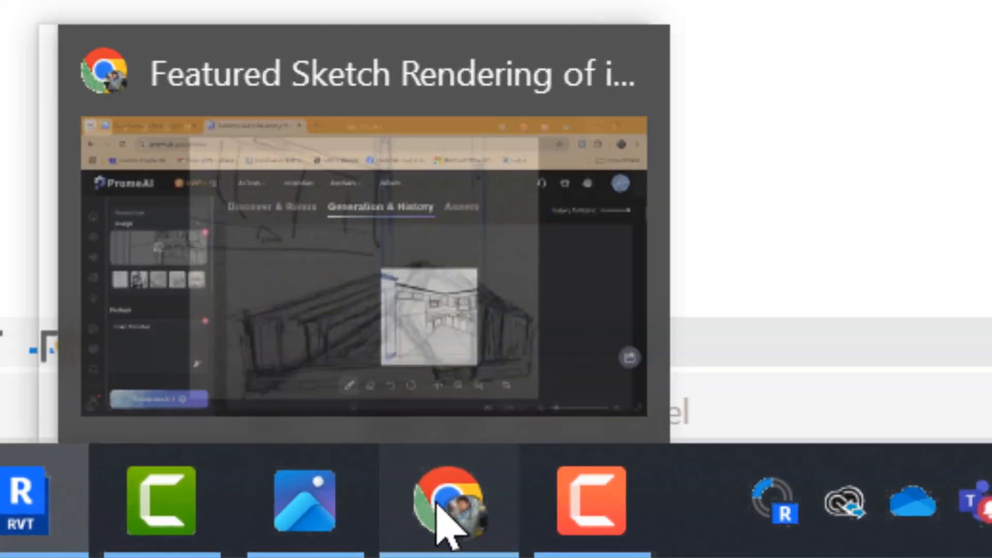
# Switch back to PromeAI's Sketch Rendering, choose the bathroom perspective line drawing from the saved assets, and set the prompt to "Bathroom".
pyautogui.click(485, 542)
pyautogui.moveTo(284, 100)
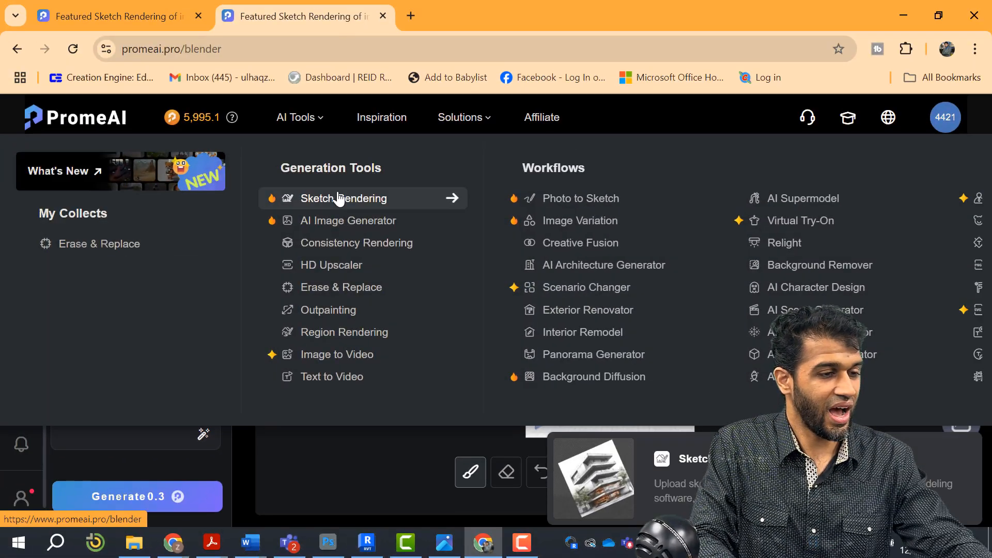
pyautogui.click(338, 198)
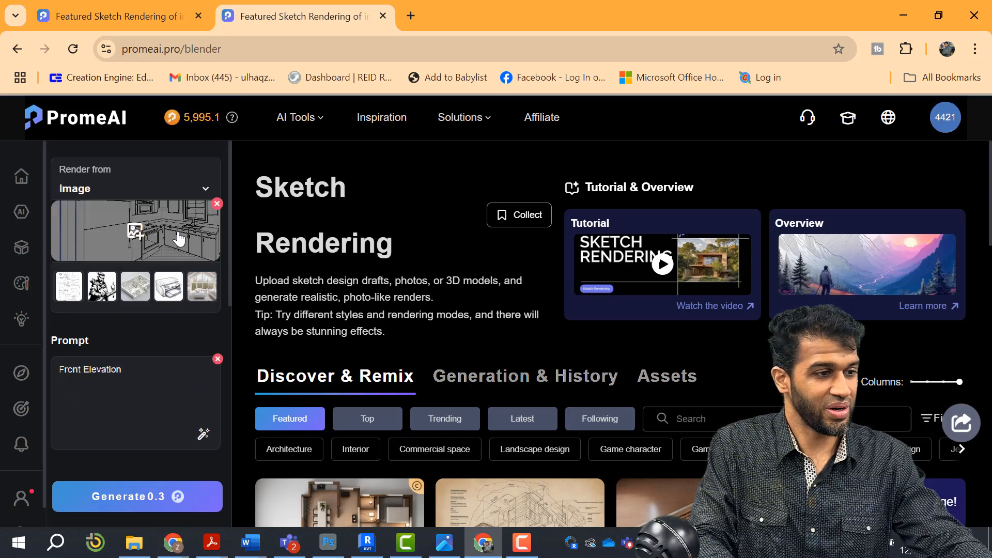
pyautogui.click(178, 239)
pyautogui.scroll(-3, 671, 313)
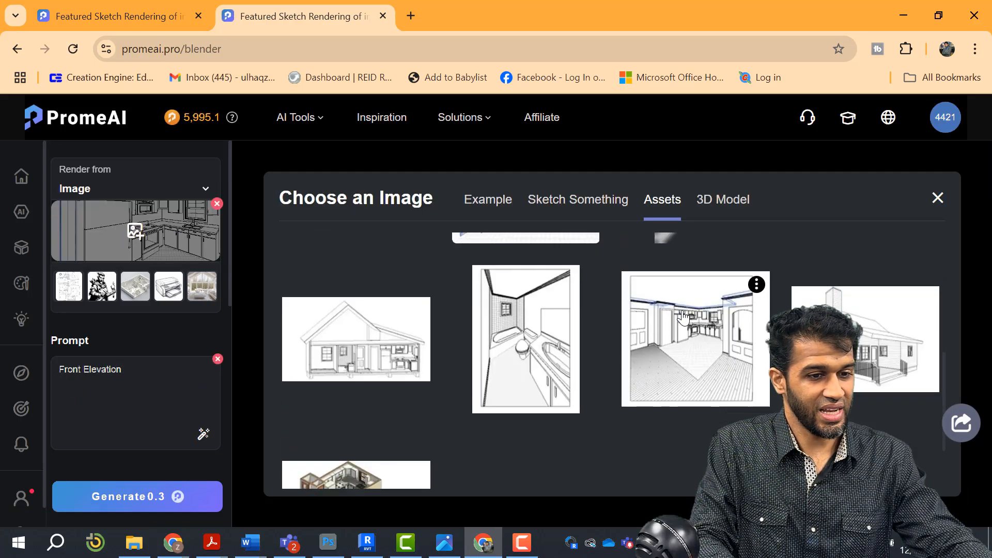
pyautogui.scroll(-1, 532, 336)
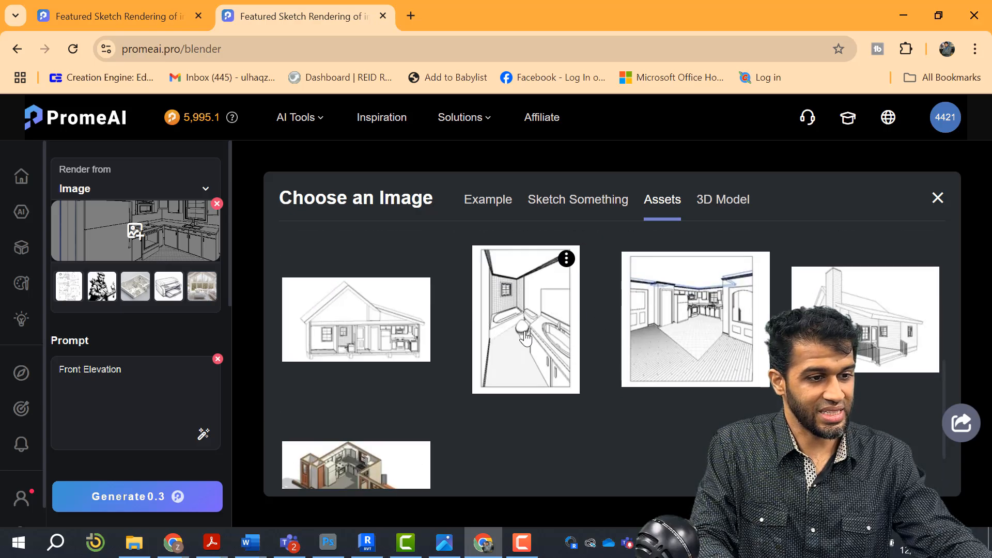
pyautogui.click(526, 345)
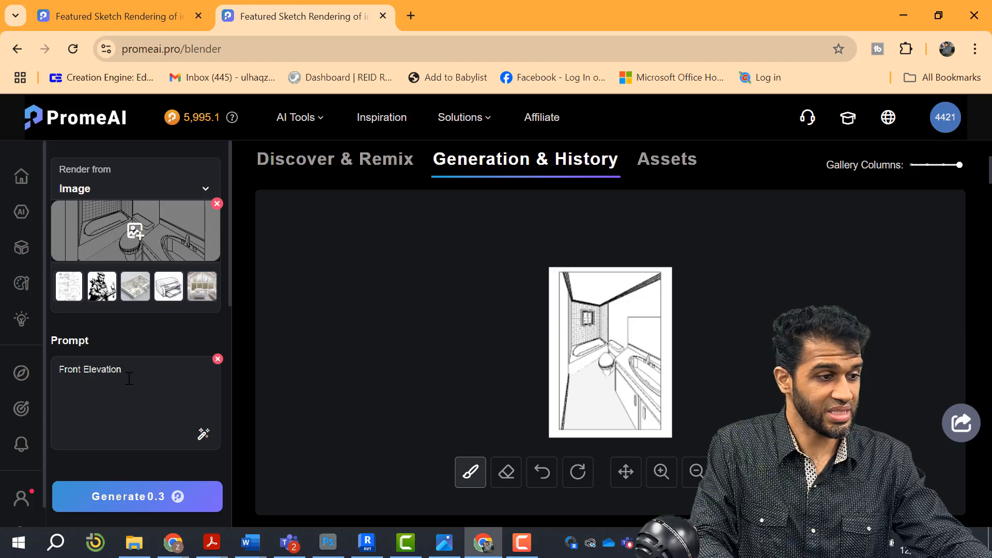
pyautogui.write('Bathroom')
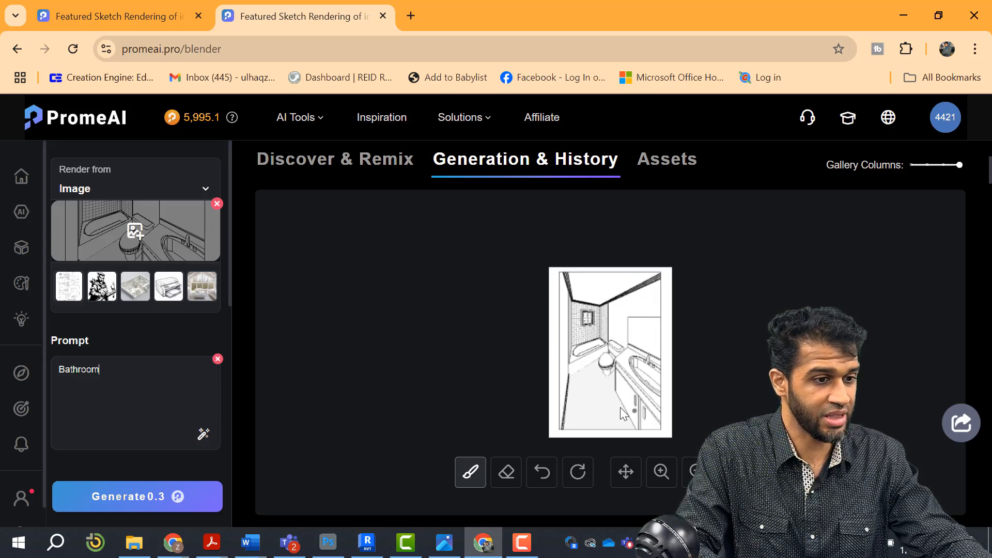
# Examine the bathroom line drawing on the canvas at closer magnification, checking its fixtures and linework.
pyautogui.scroll(1, 589, 376)
pyautogui.scroll(-1, 589, 377)
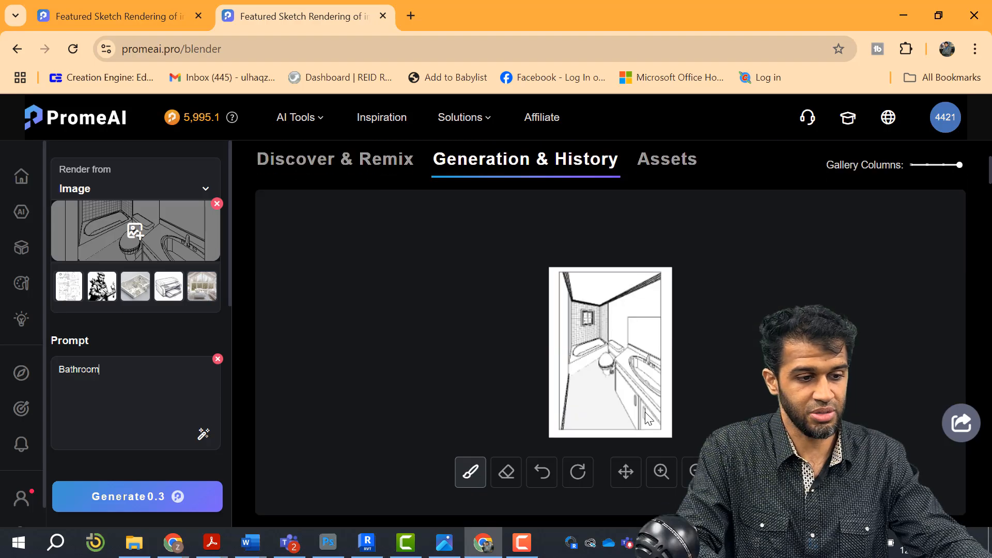
pyautogui.click(661, 472)
pyautogui.click(661, 472)
pyautogui.click(661, 471)
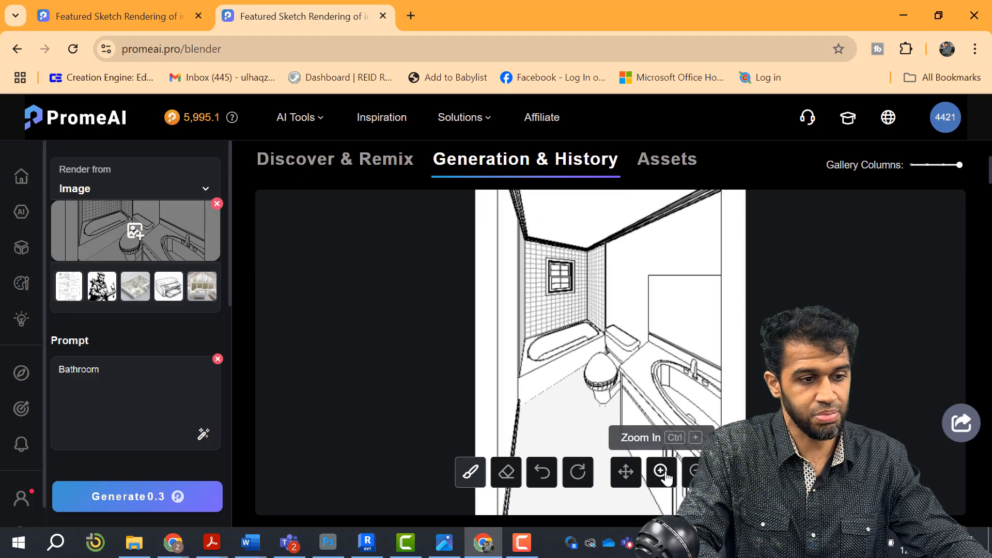
pyautogui.click(661, 472)
pyautogui.click(696, 471)
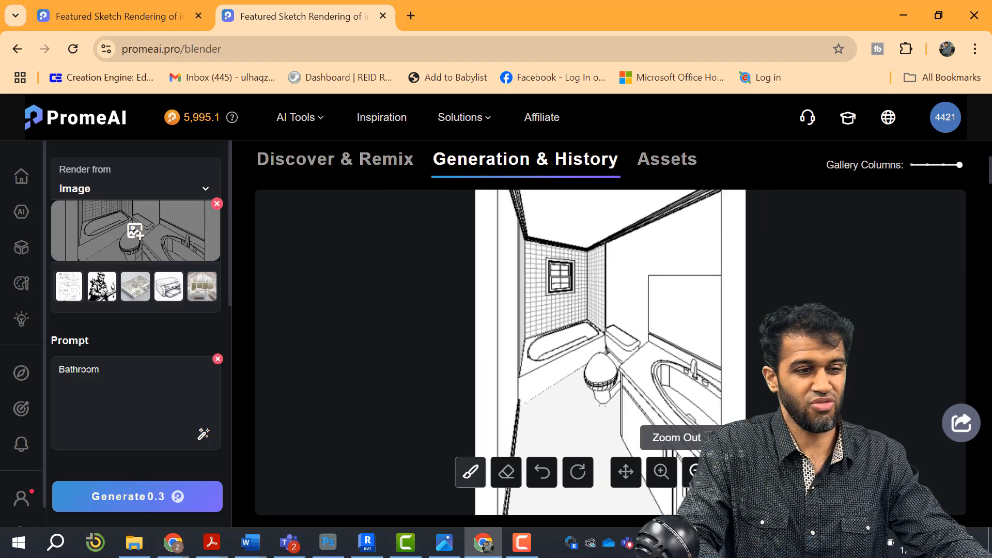
pyautogui.click(697, 471)
pyautogui.click(697, 472)
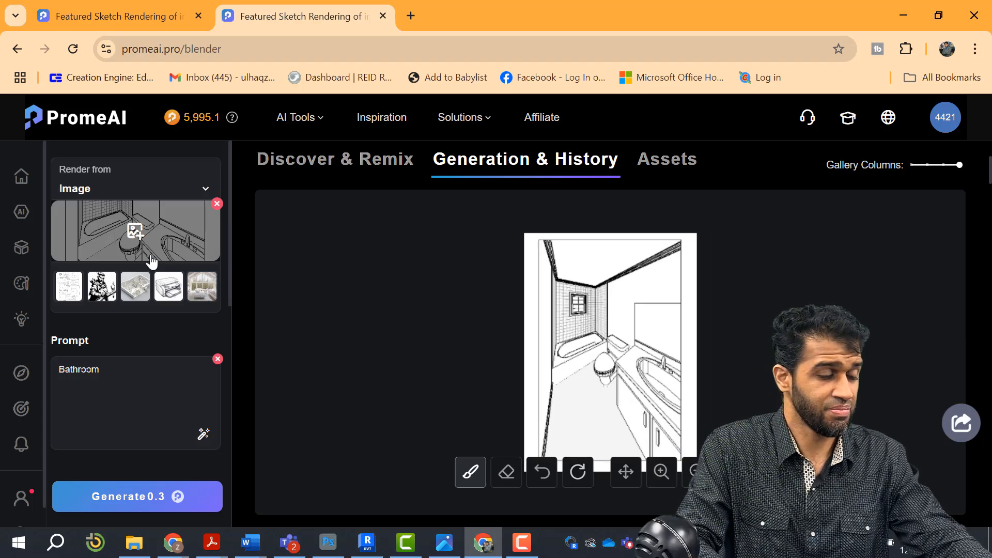
# Change the prompt to "secondary Bathroom" by adding the word before the existing text.
pyautogui.scroll(-2, 149, 274)
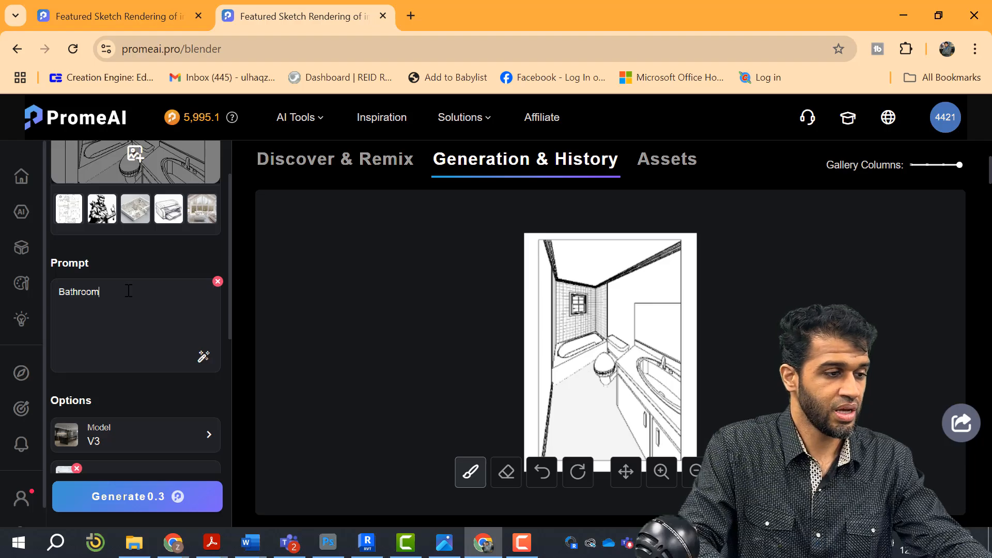
pyautogui.click(129, 290)
pyautogui.click(60, 293)
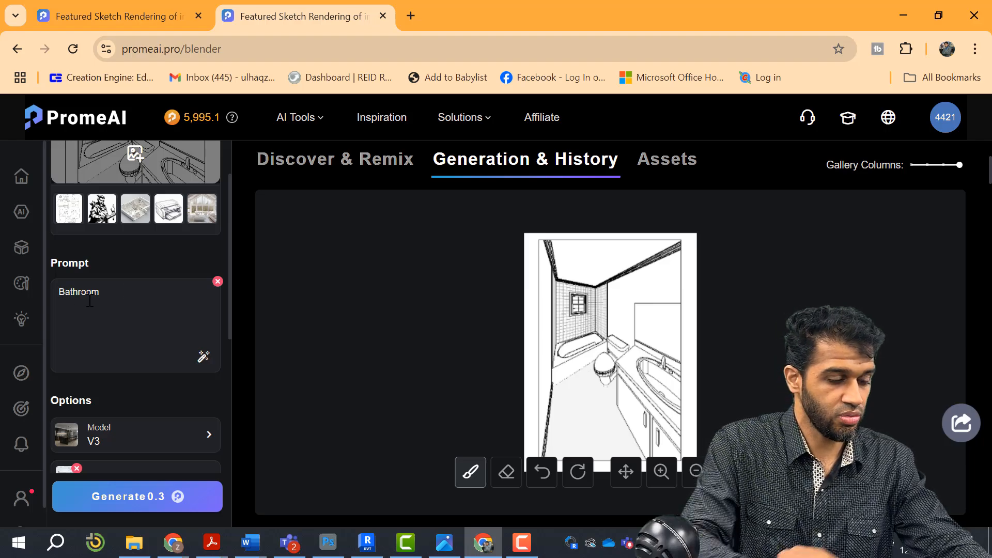
pyautogui.write('secondary')
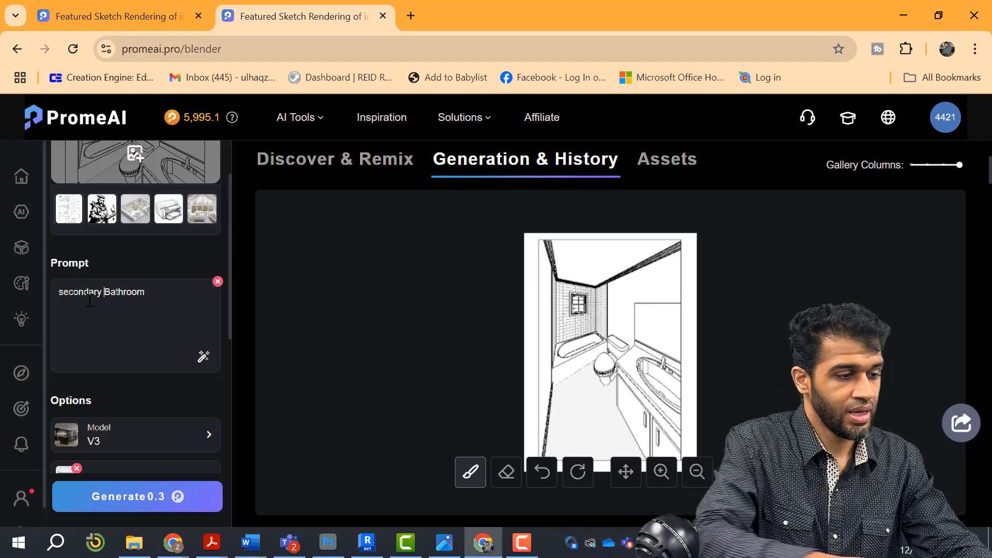
pyautogui.scroll(-3, 116, 351)
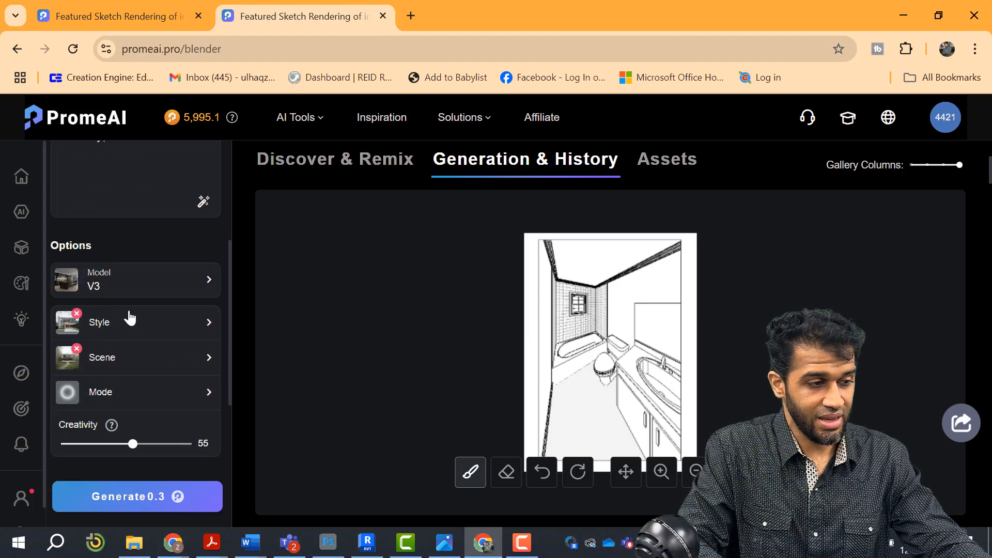
# Browse the rendering styles and replace the architectural style with the Illustration style Realistic Fantasy 02.
pyautogui.click(137, 327)
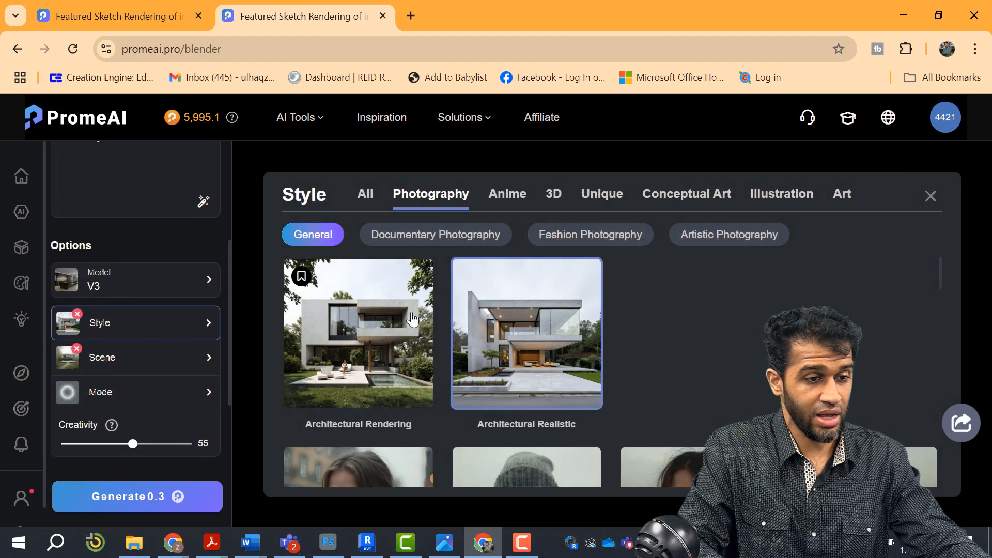
pyautogui.scroll(-5, 411, 319)
pyautogui.scroll(5, 441, 311)
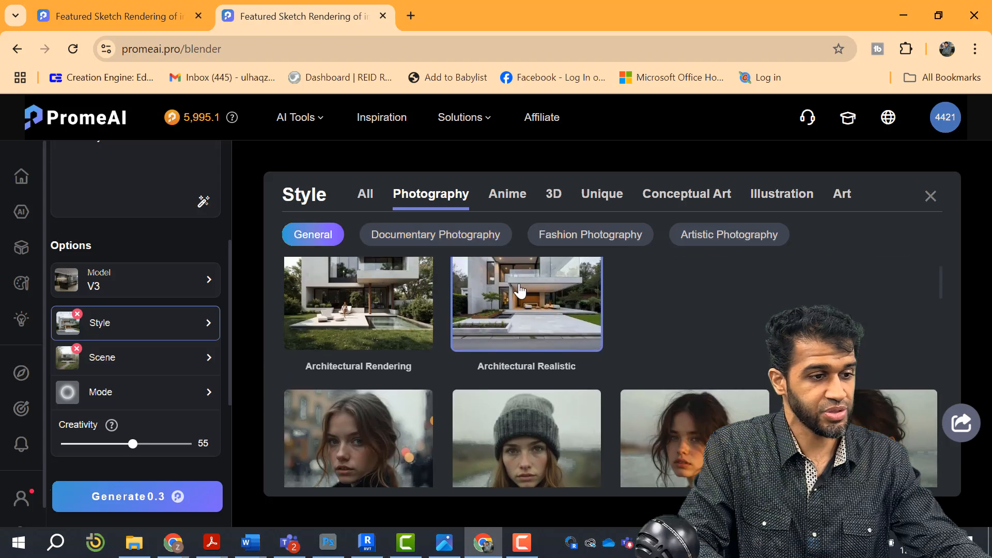
pyautogui.click(521, 200)
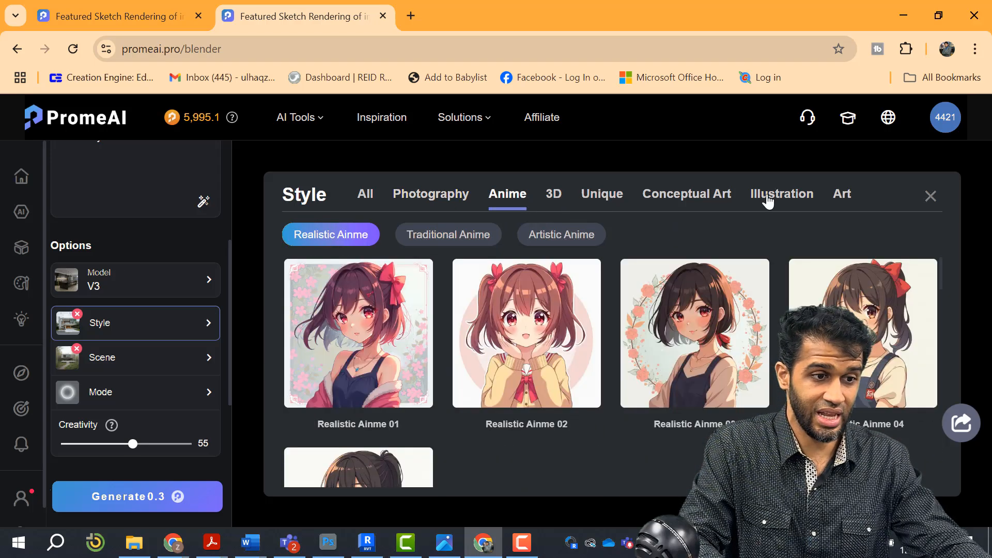
pyautogui.click(804, 203)
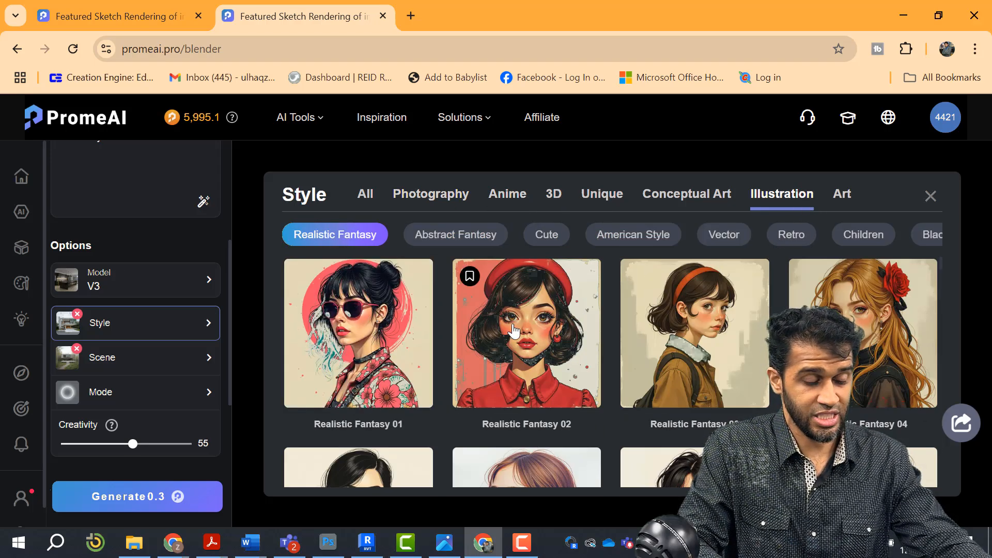
pyautogui.click(528, 351)
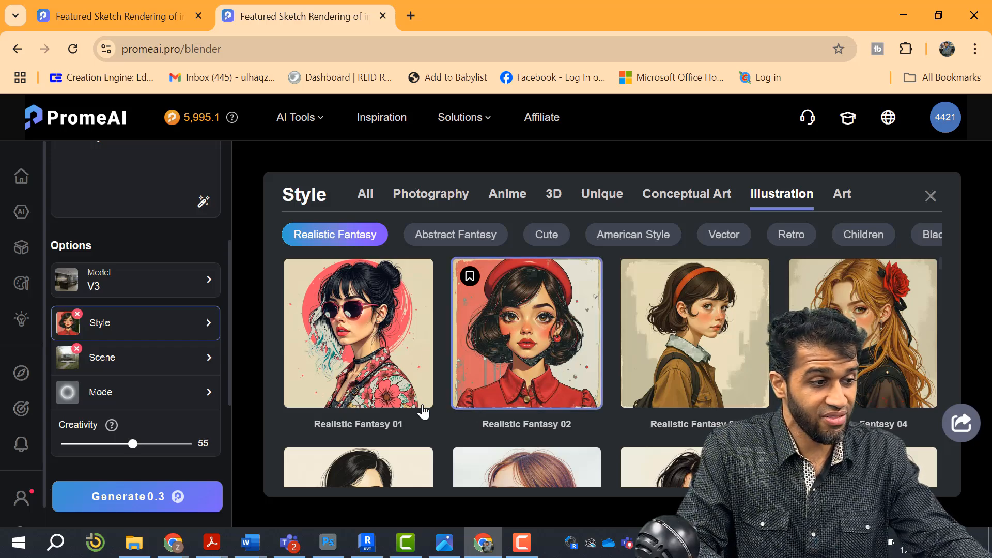
# Clear the architecture scene selections Residence Building, Pure Geometry and In The Birch Forest.
pyautogui.click(126, 385)
pyautogui.click(132, 368)
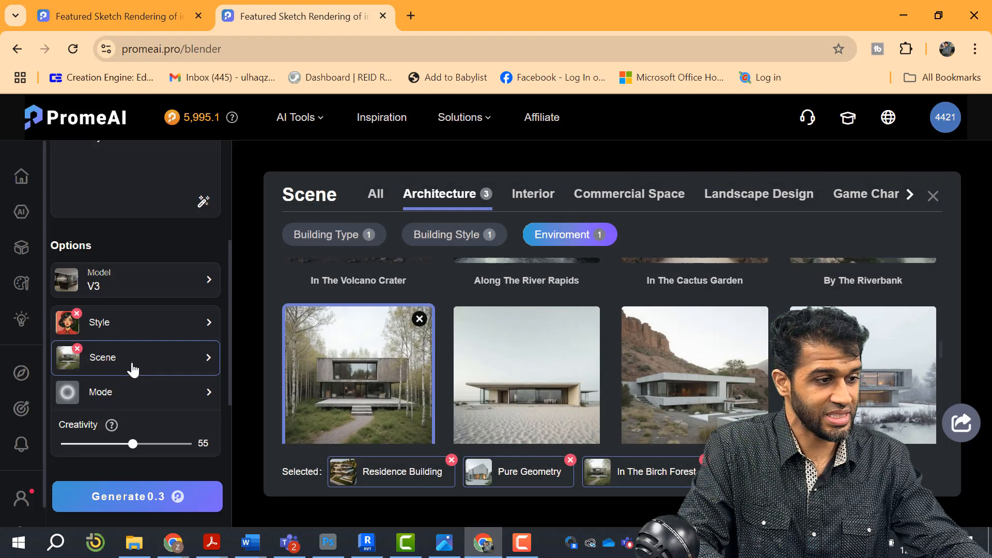
pyautogui.scroll(-3, 647, 385)
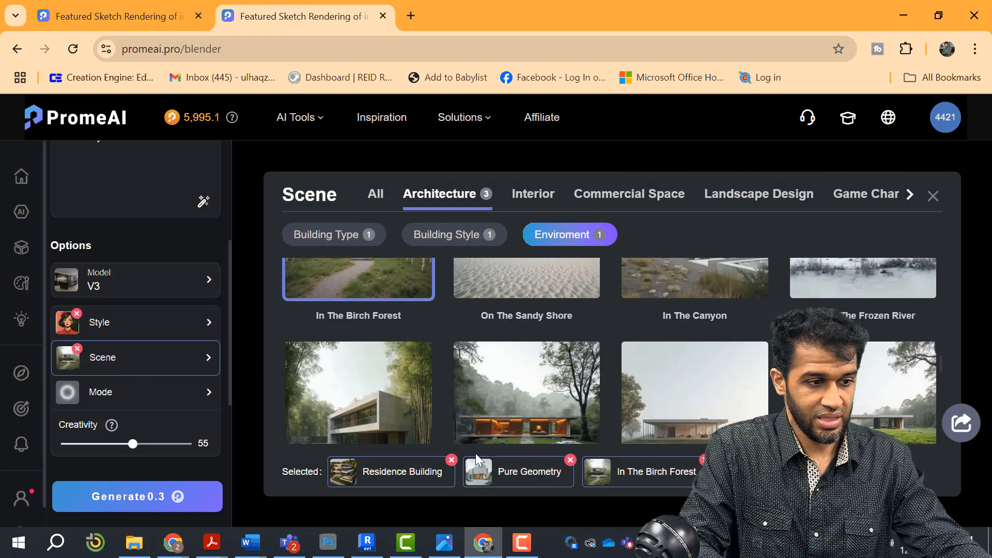
pyautogui.click(452, 459)
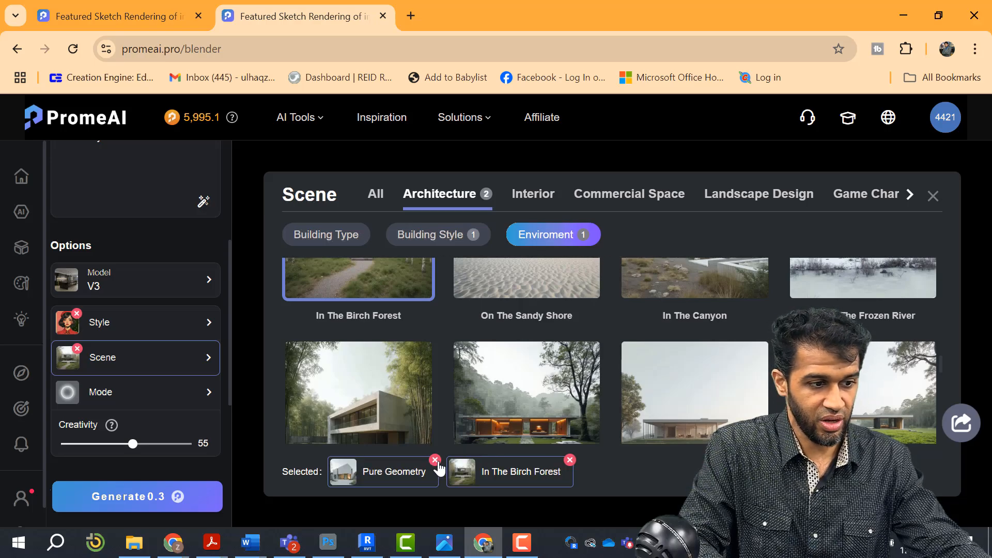
pyautogui.click(435, 461)
pyautogui.click(450, 460)
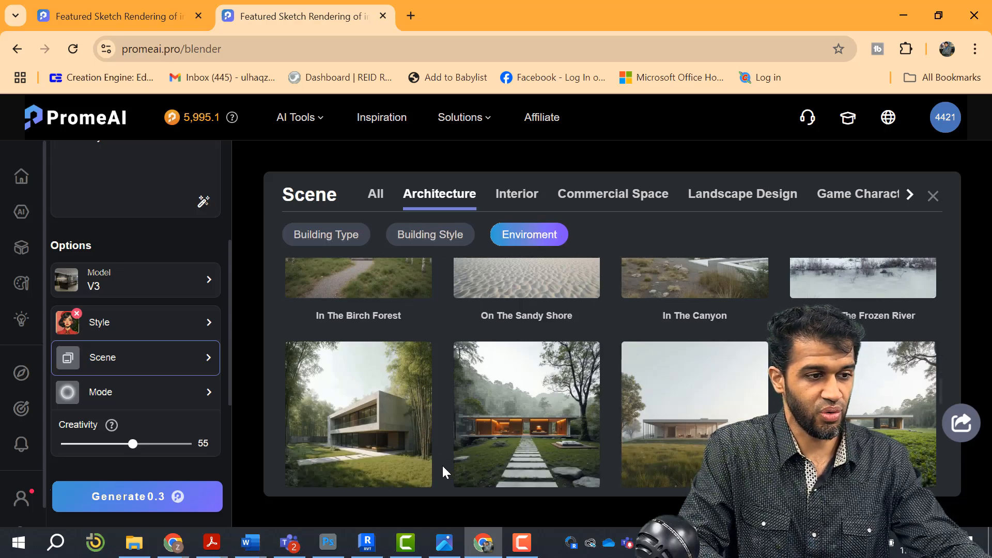
# Choose Bath Room as the interior scene for the rendering.
pyautogui.click(518, 196)
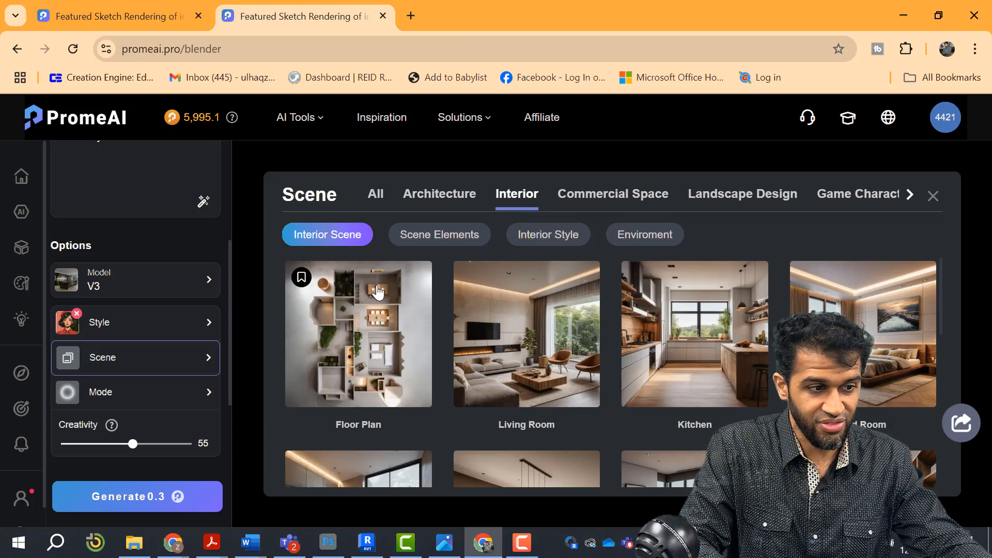
pyautogui.scroll(-3, 615, 349)
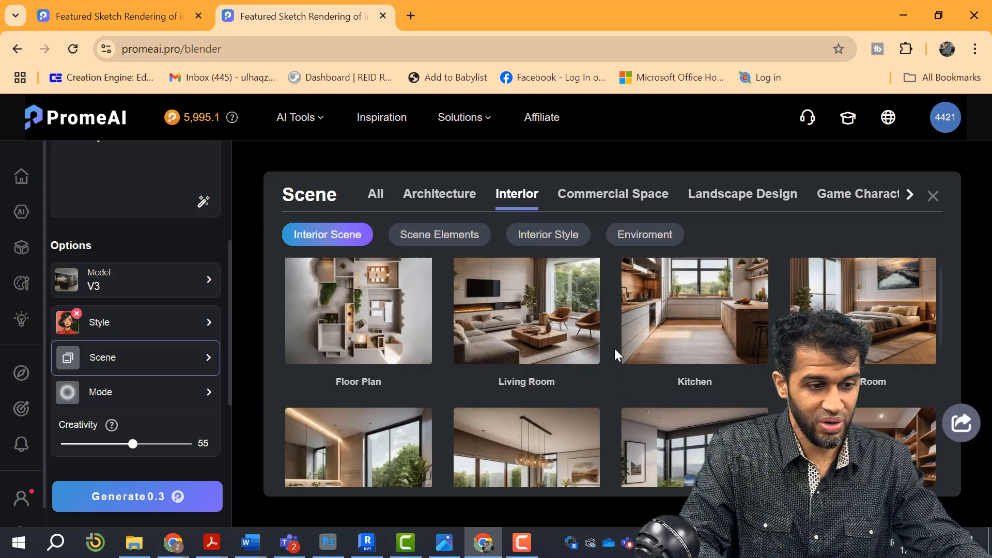
pyautogui.scroll(-2, 597, 370)
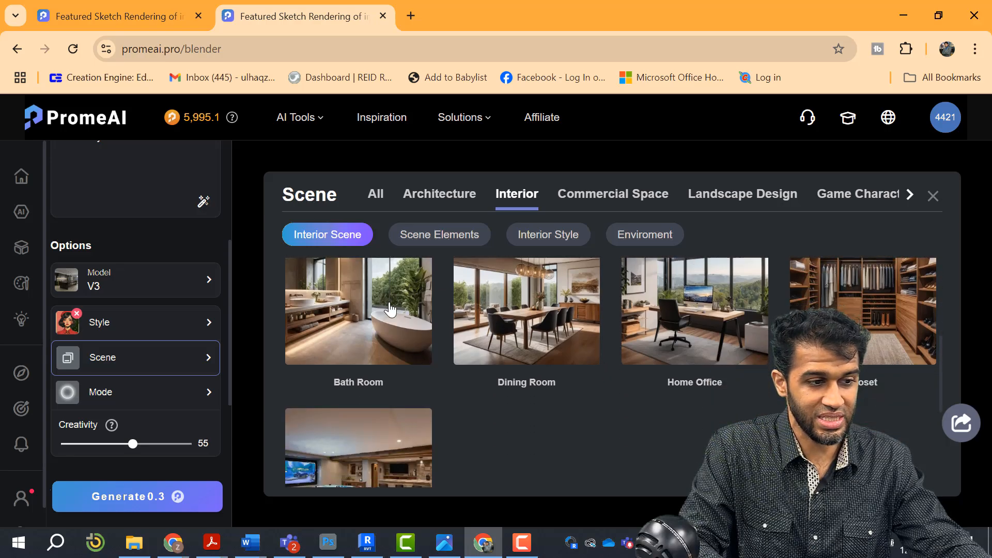
pyautogui.click(393, 331)
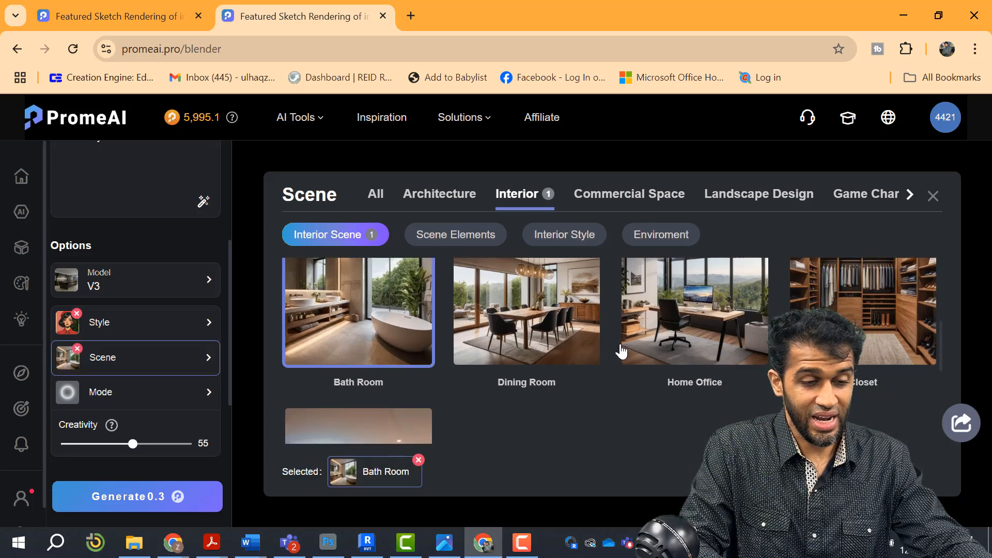
# Add Toilet from the bathroom scene elements and look over the other bathroom elements.
pyautogui.click(469, 242)
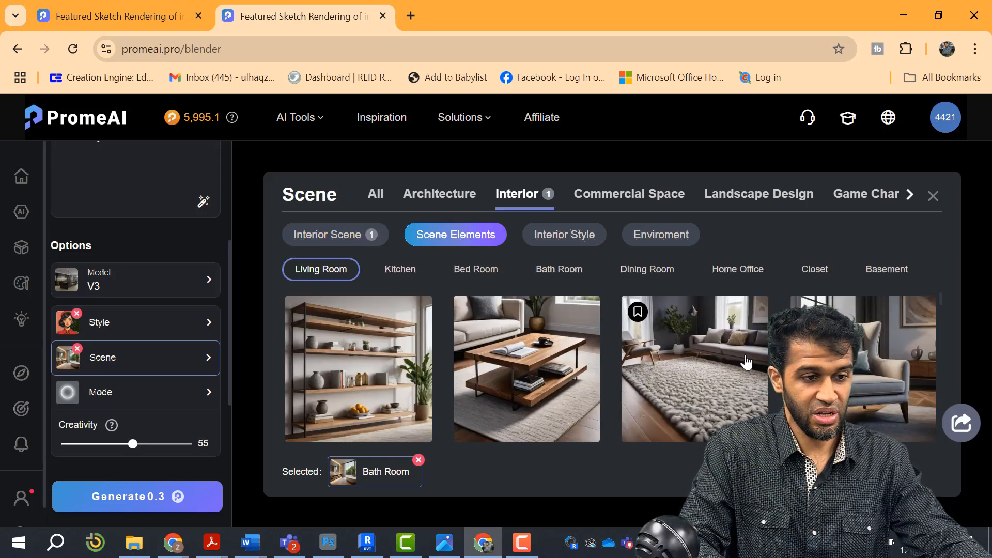
pyautogui.click(480, 269)
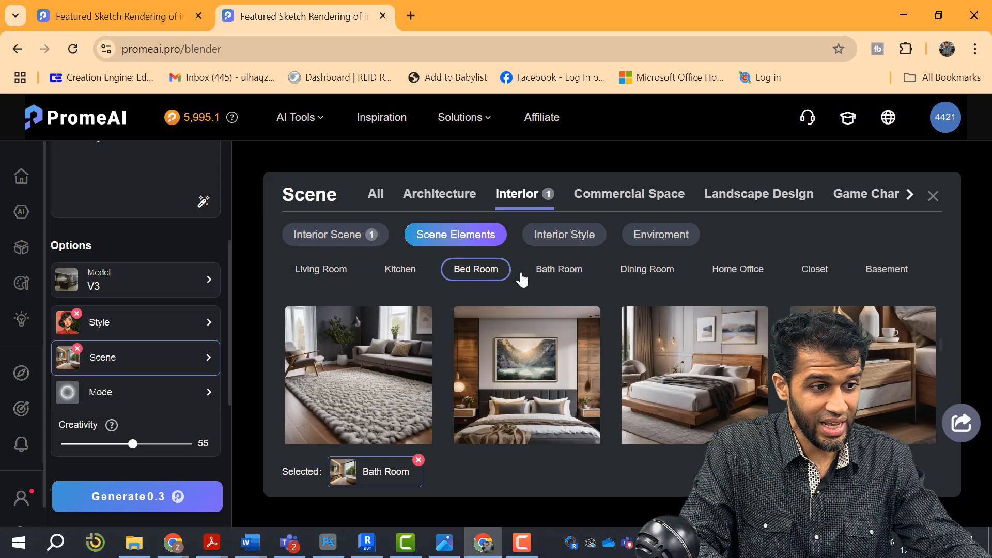
pyautogui.click(558, 271)
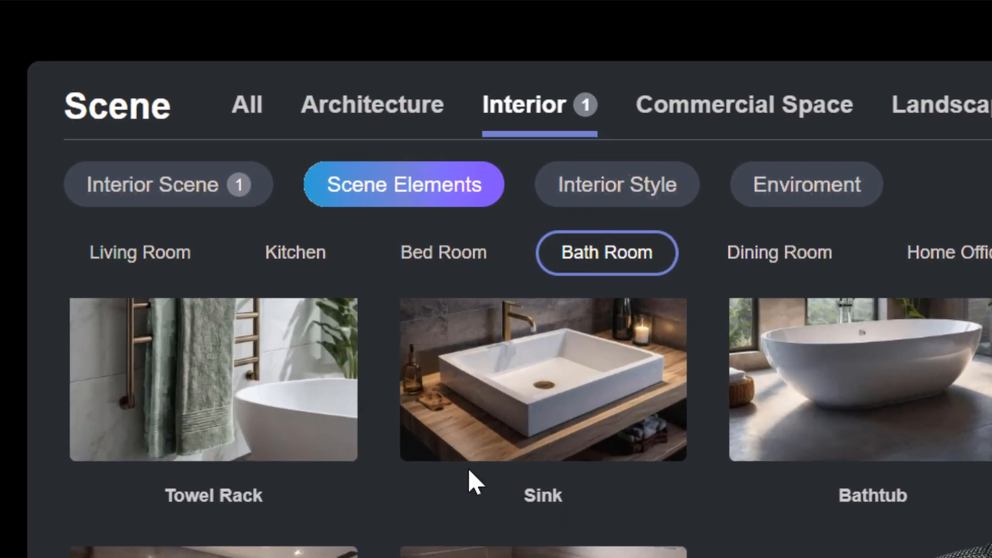
pyautogui.scroll(-5, 869, 518)
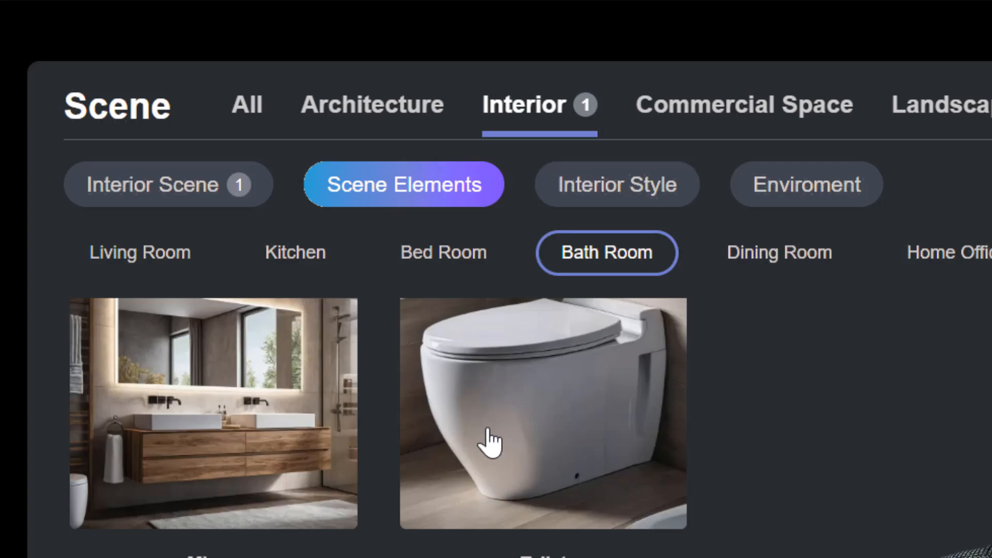
pyautogui.click(579, 447)
pyautogui.moveTo(483, 542)
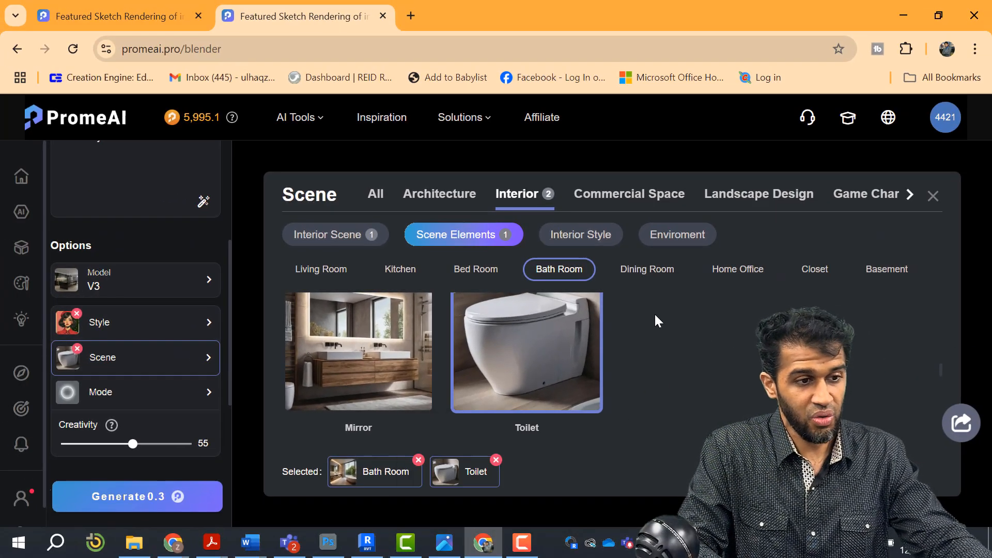
pyautogui.scroll(5, 560, 332)
pyautogui.scroll(-1, 749, 390)
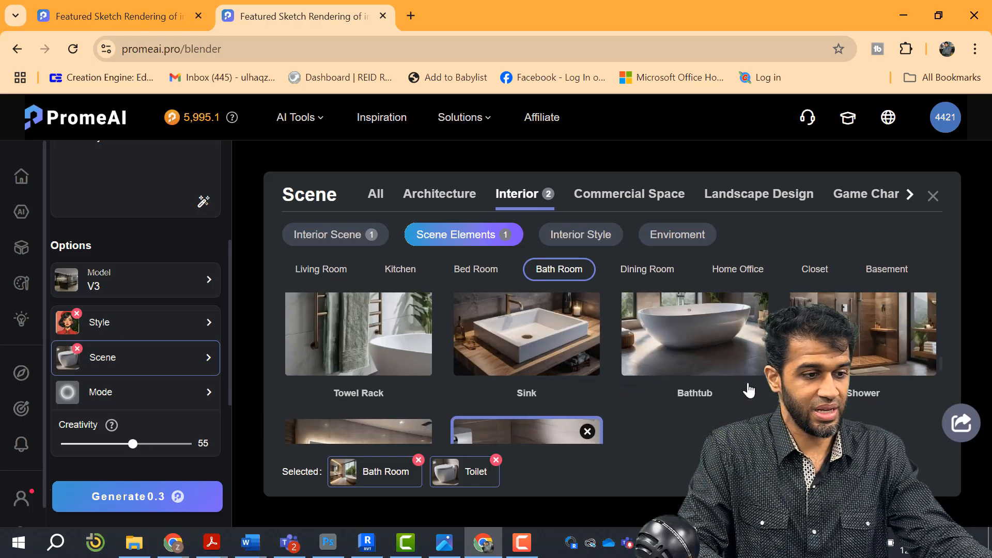
pyautogui.scroll(1, 564, 381)
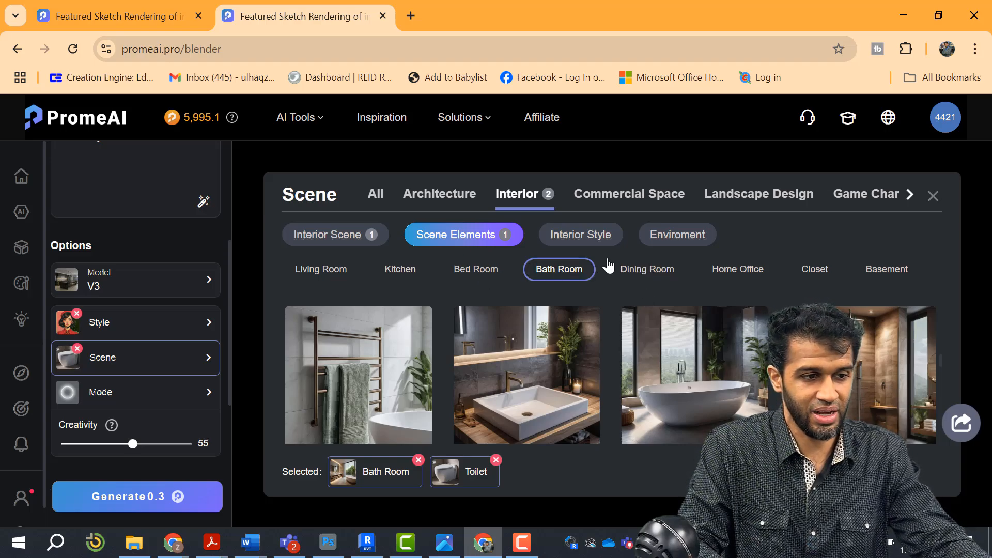
# Browse the interior styles and add Japanese Metropolitan from the Japanese group to the scene.
pyautogui.click(584, 235)
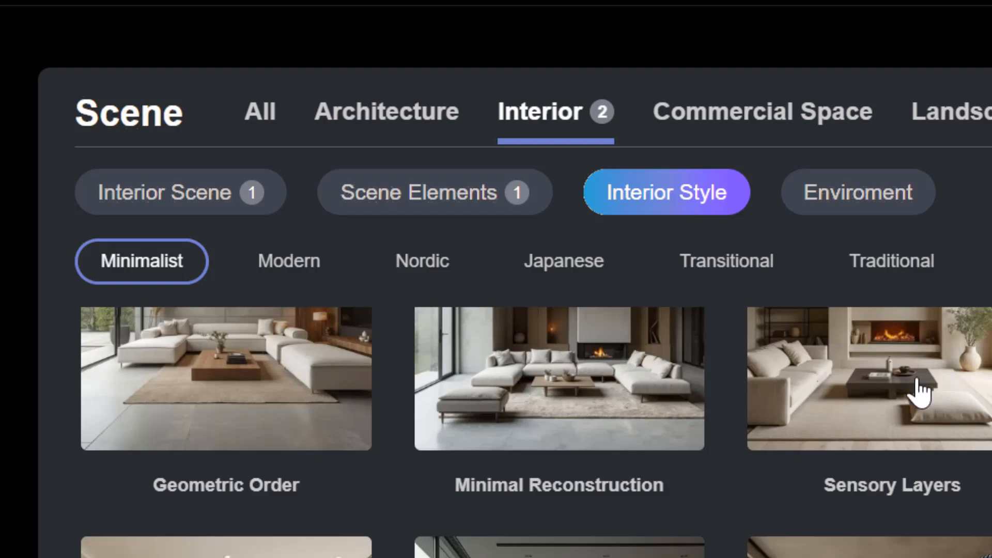
pyautogui.click(592, 263)
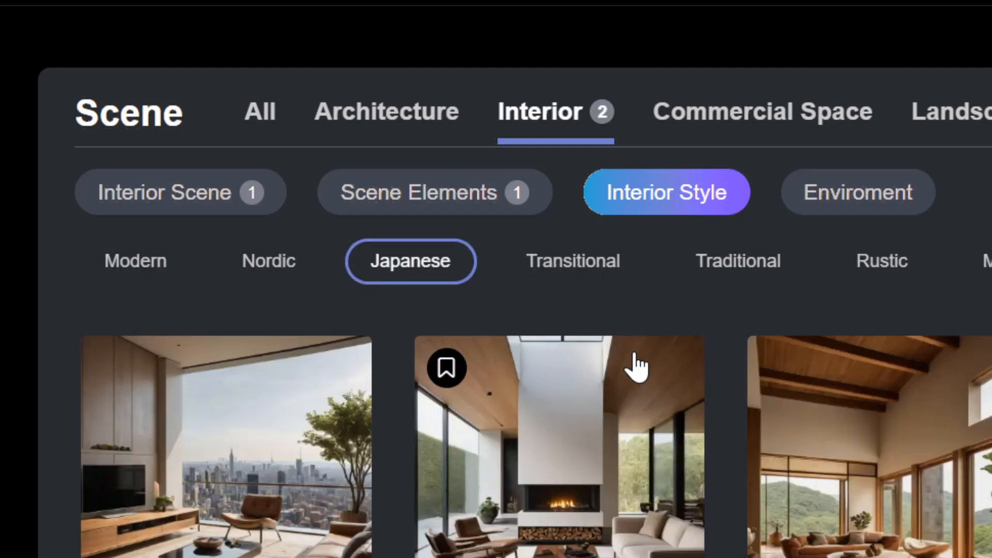
pyautogui.click(890, 278)
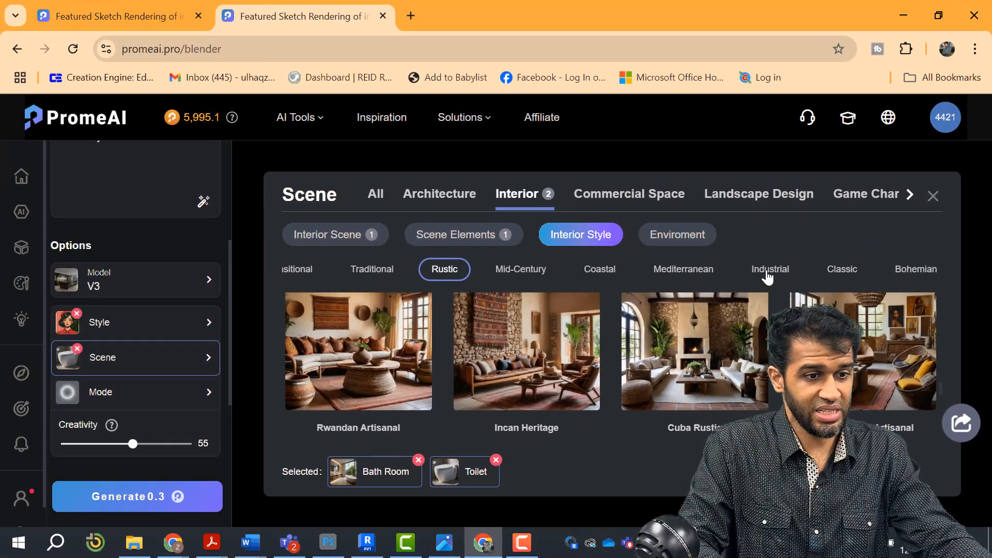
pyautogui.click(767, 274)
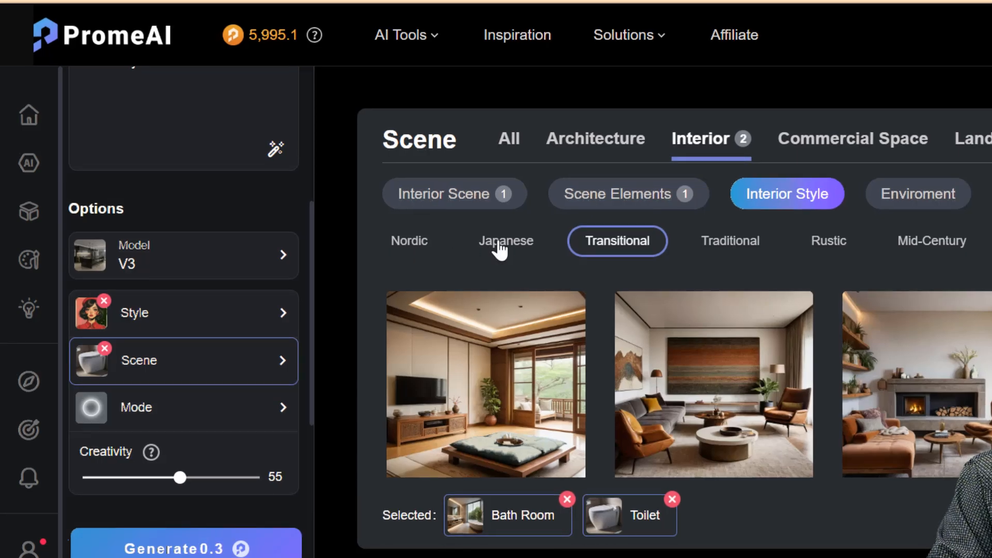
pyautogui.click(502, 242)
pyautogui.scroll(-5, 750, 377)
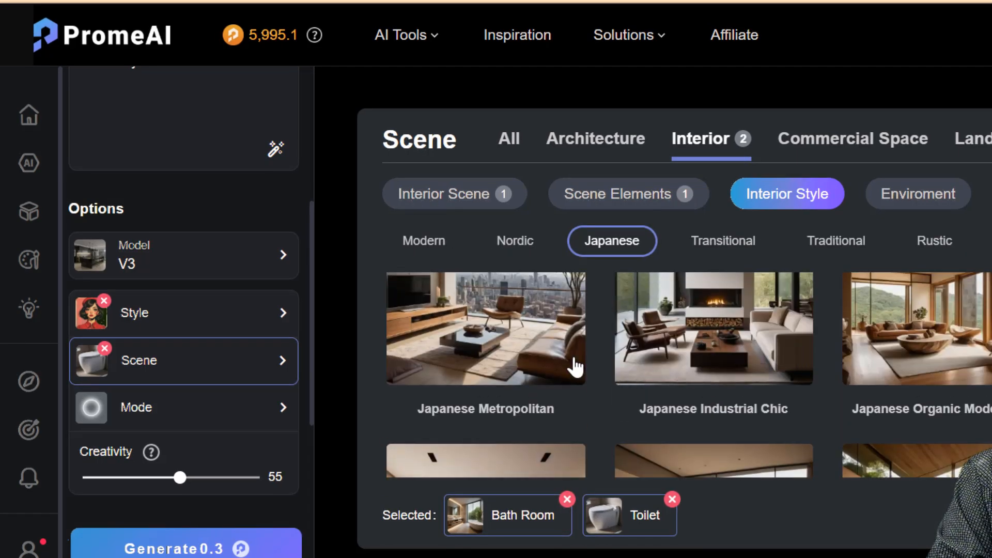
pyautogui.click(524, 355)
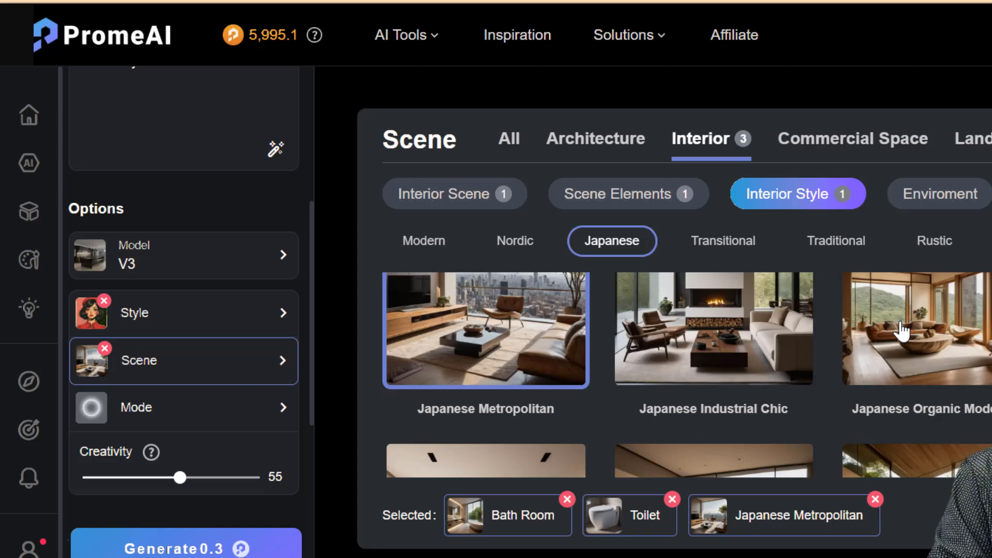
# Add the Day interior environment to the scene and generate the bathroom renderings.
pyautogui.click(945, 199)
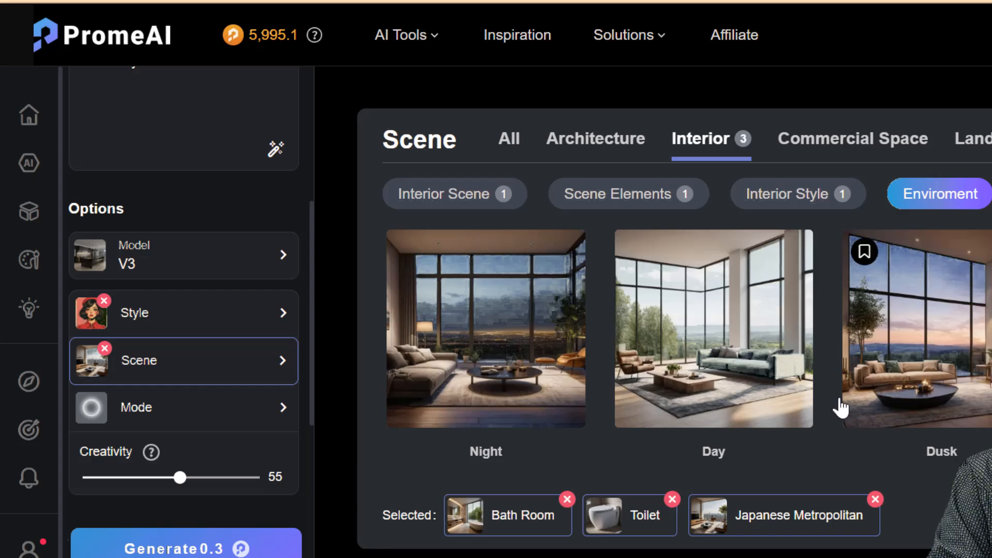
pyautogui.click(723, 362)
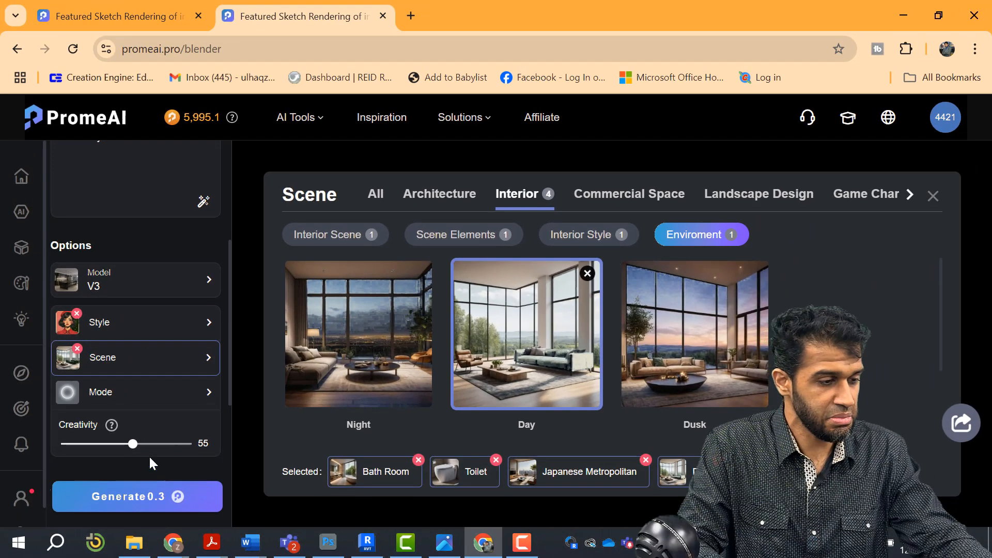
pyautogui.scroll(-5, 226, 400)
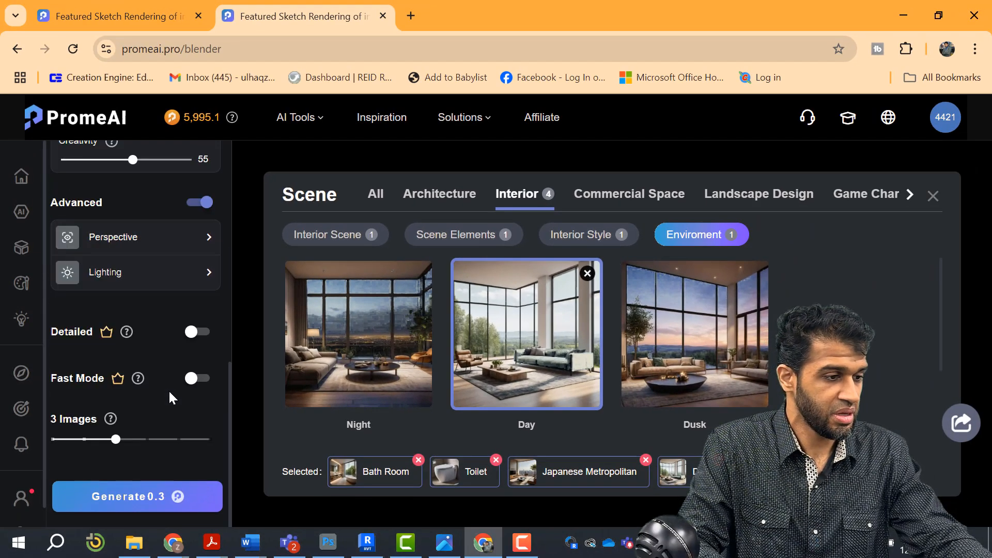
pyautogui.click(155, 500)
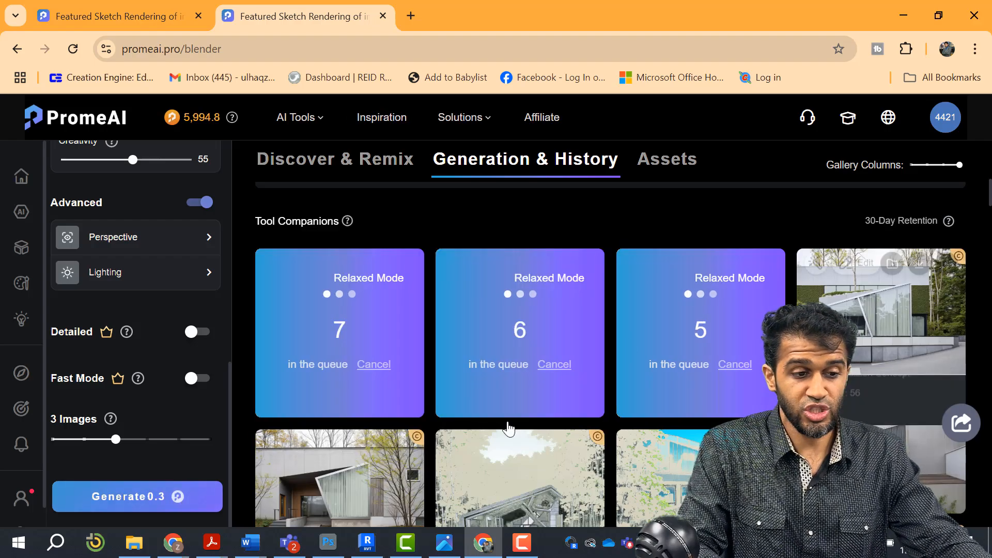
# Review the earlier house, kitchen and floor plan renderings and their settings in the generation history.
pyautogui.moveTo(862, 328)
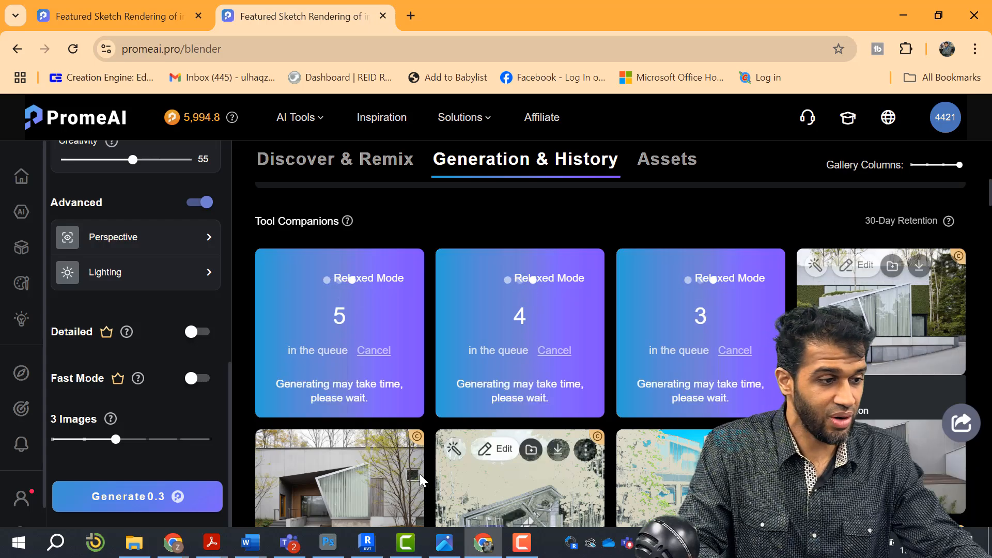
pyautogui.scroll(-1, 736, 368)
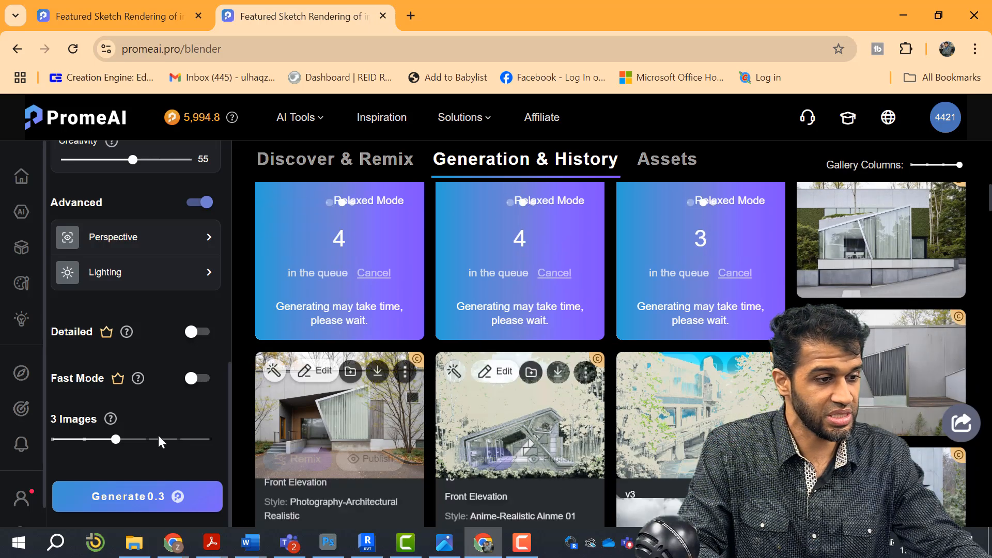
pyautogui.moveTo(902, 252)
pyautogui.scroll(-3, 903, 252)
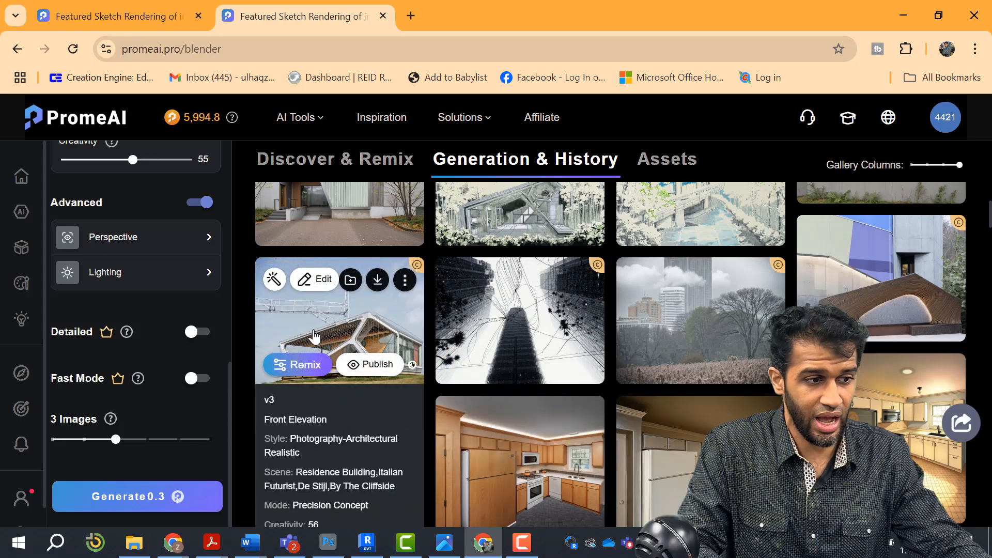
pyautogui.scroll(3, 421, 341)
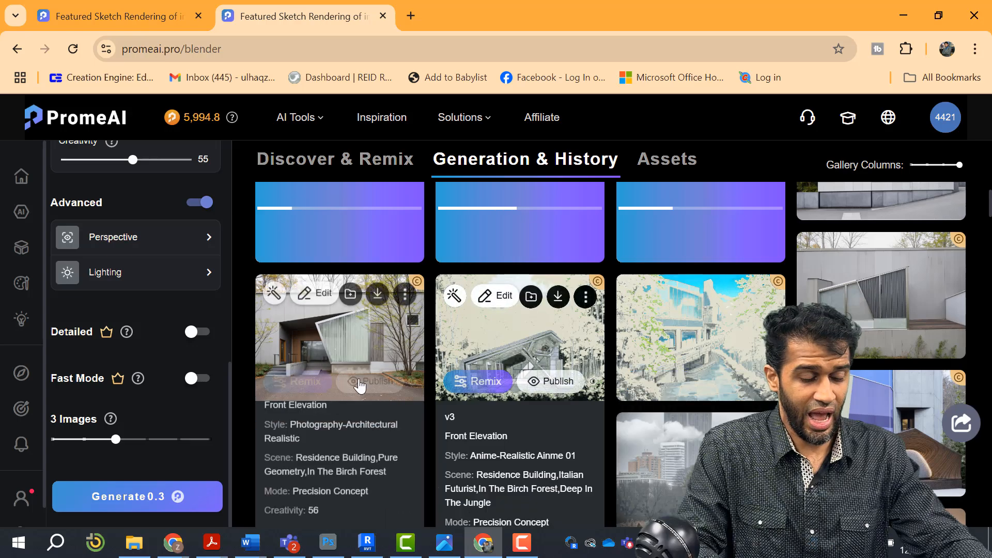
pyautogui.scroll(-5, 516, 310)
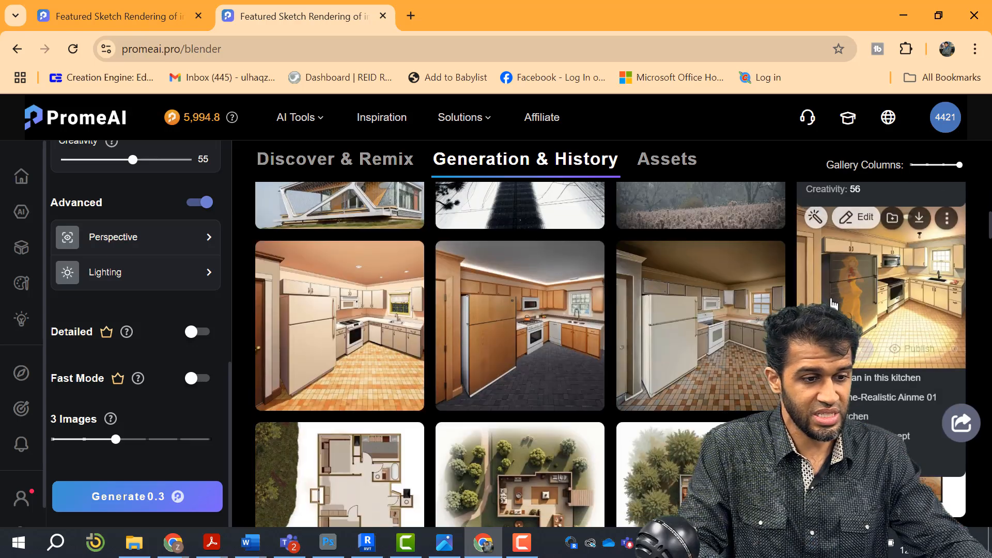
# Examine the earlier bathroom rendering with yellow wall tiles up close, including its cornice, window and tile details.
pyautogui.scroll(-8, 744, 300)
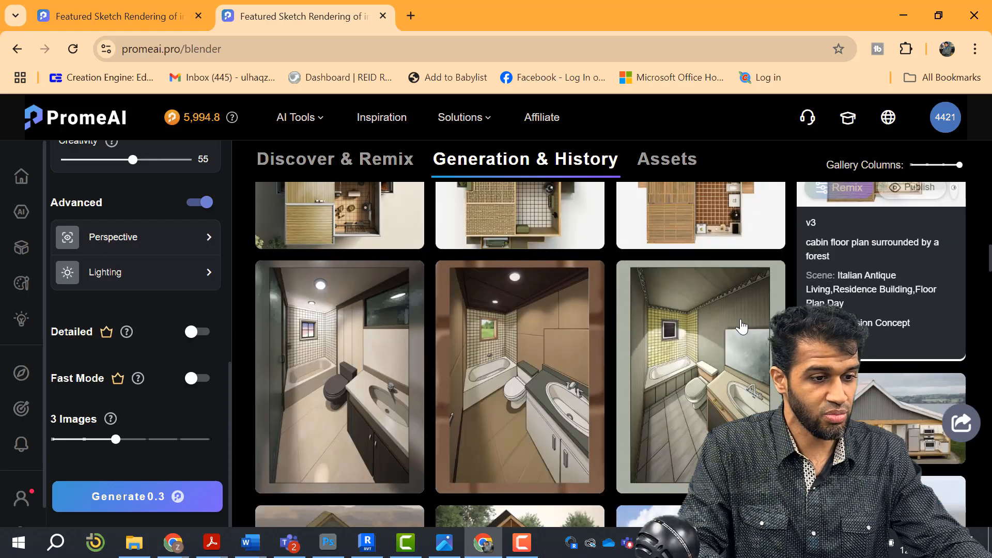
pyautogui.click(704, 343)
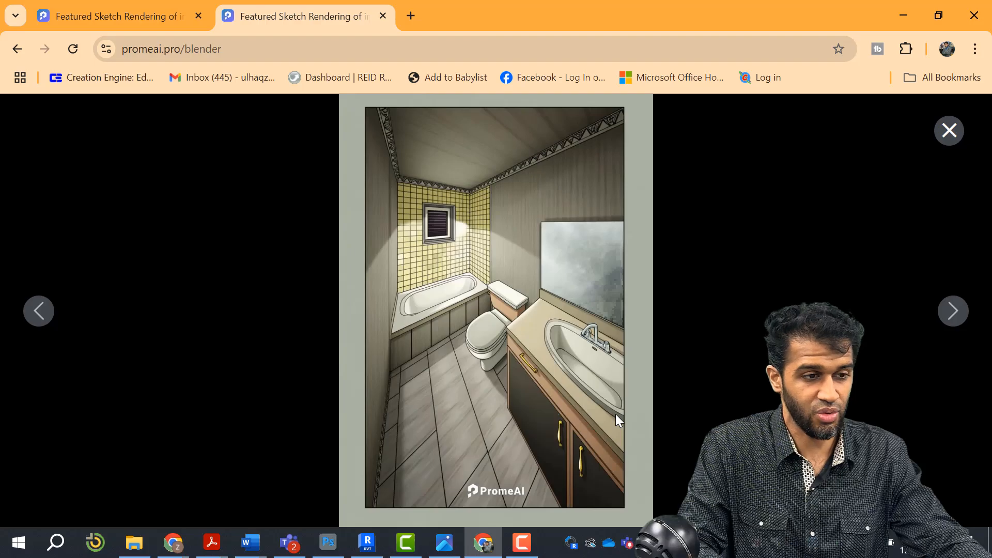
pyautogui.scroll(8, 513, 181)
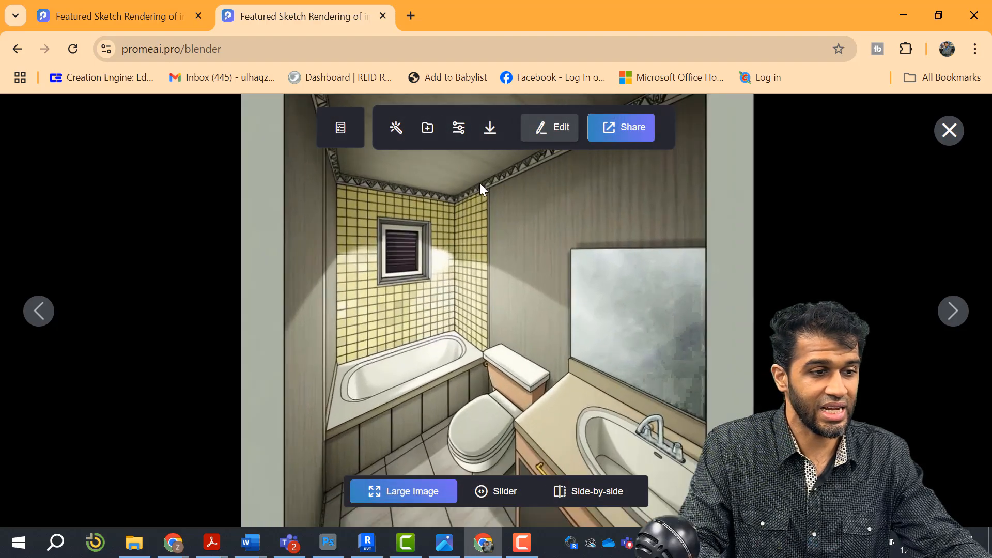
pyautogui.scroll(6, 490, 179)
pyautogui.scroll(-5, 233, 225)
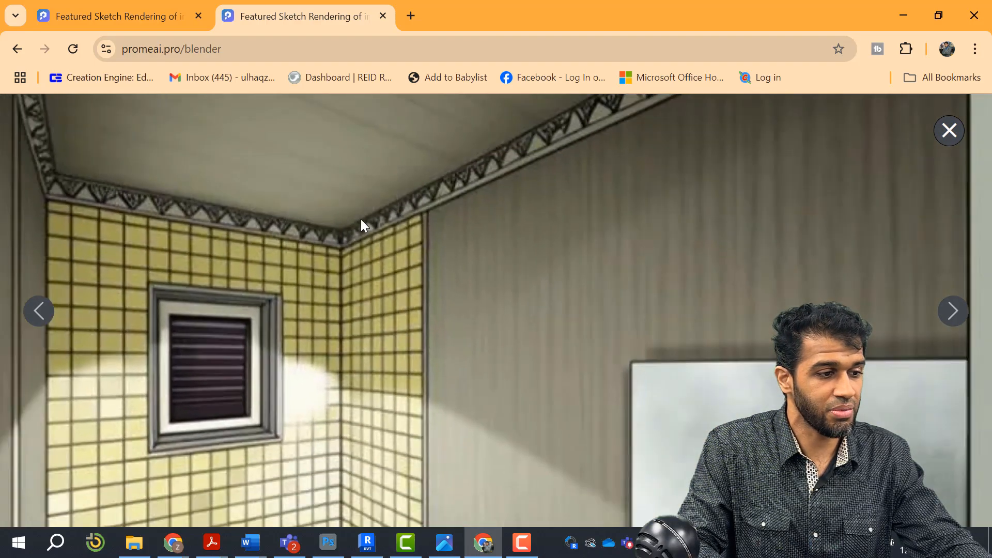
pyautogui.scroll(-2, 239, 331)
pyautogui.scroll(3, 212, 325)
pyautogui.scroll(-3, 336, 286)
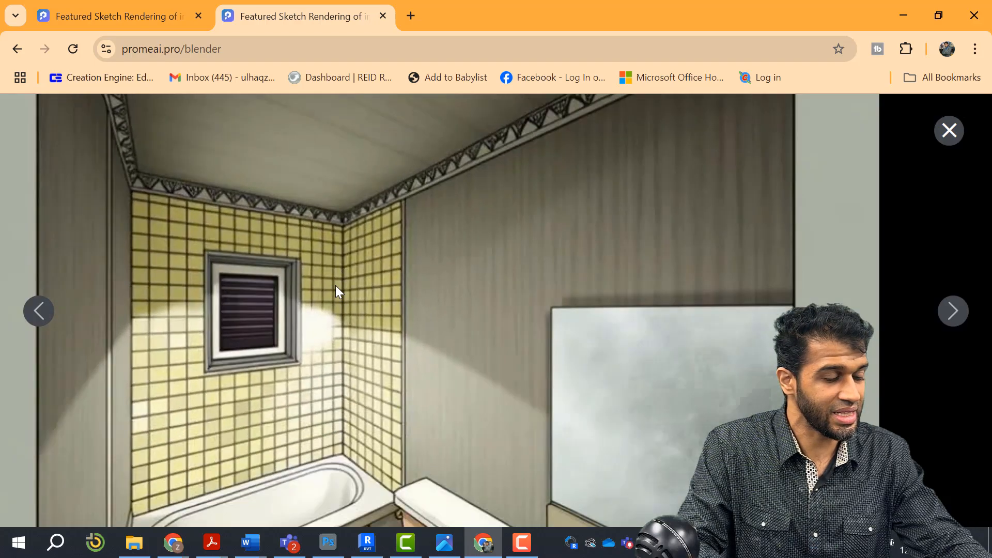
pyautogui.scroll(-6, 494, 227)
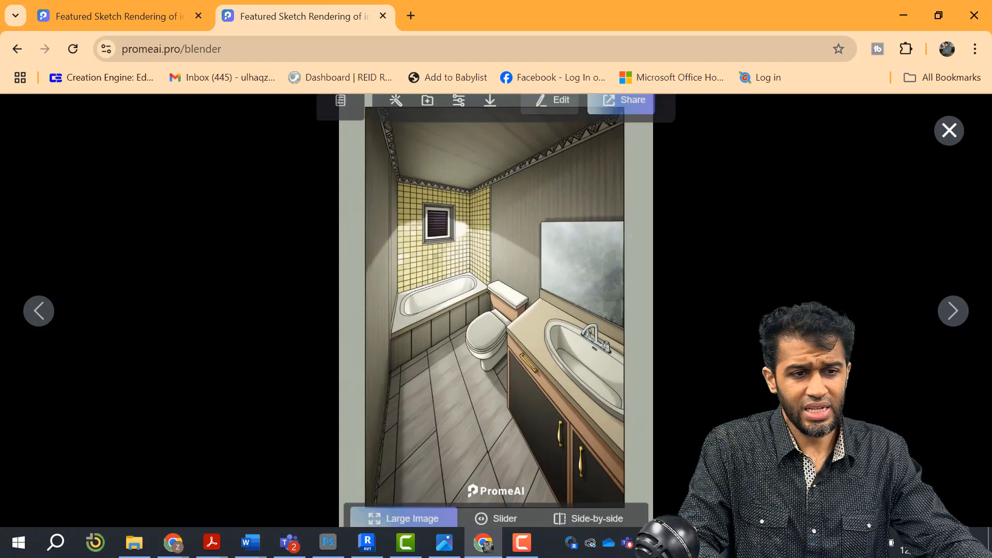
pyautogui.click(949, 130)
# Send the newly generated bathroom rendering with white floor tiles and dark vanity to Erase & Replace.
pyautogui.scroll(10, 496, 310)
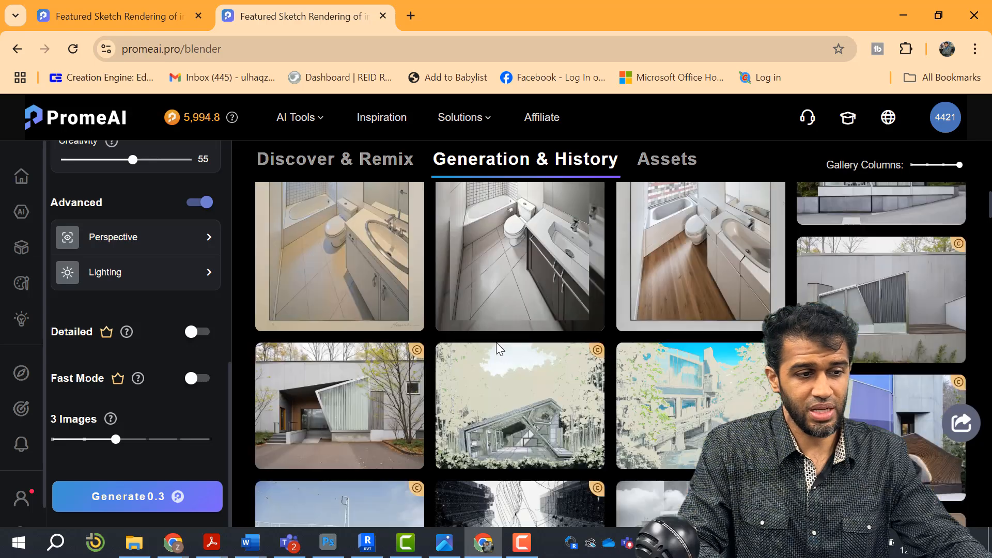
pyautogui.scroll(-3, 497, 345)
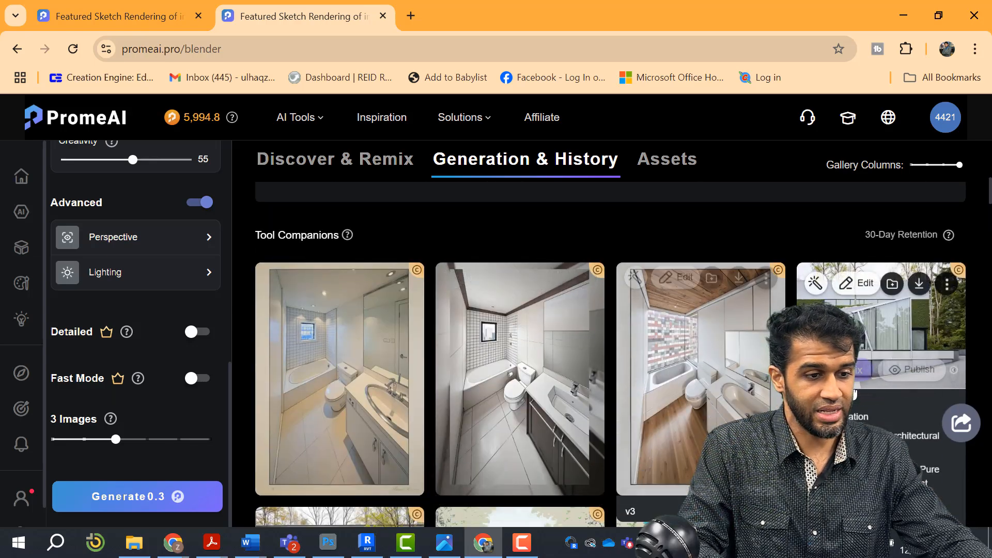
pyautogui.click(547, 340)
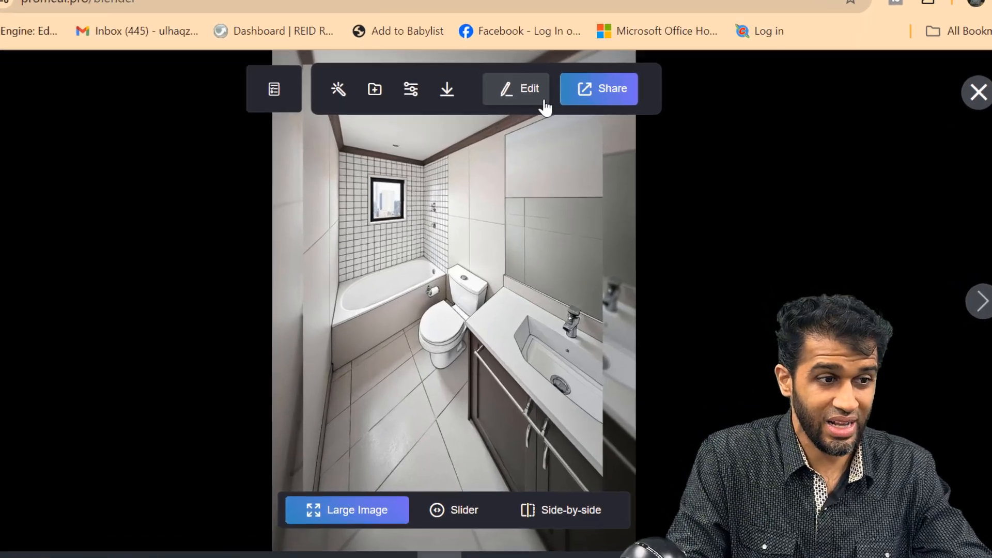
pyautogui.click(545, 135)
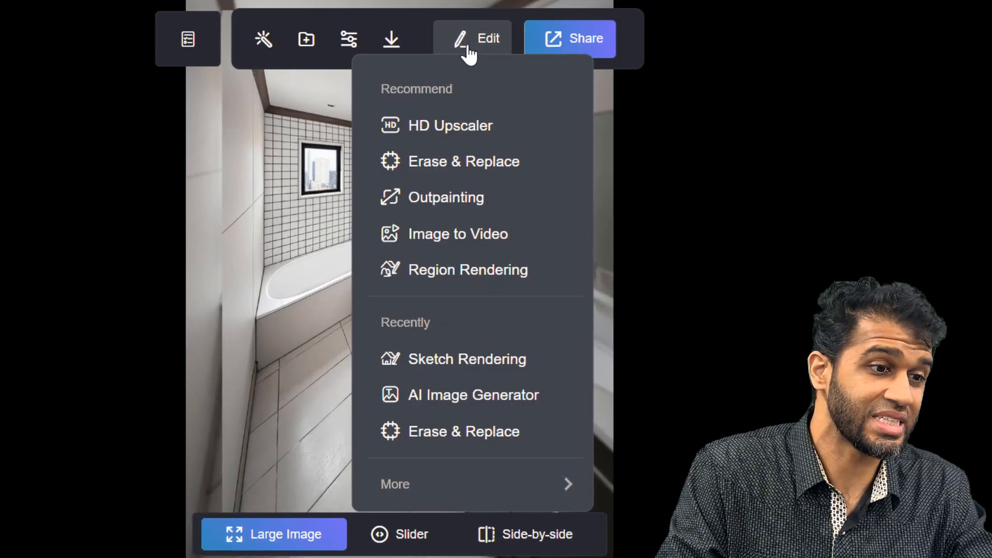
pyautogui.click(468, 165)
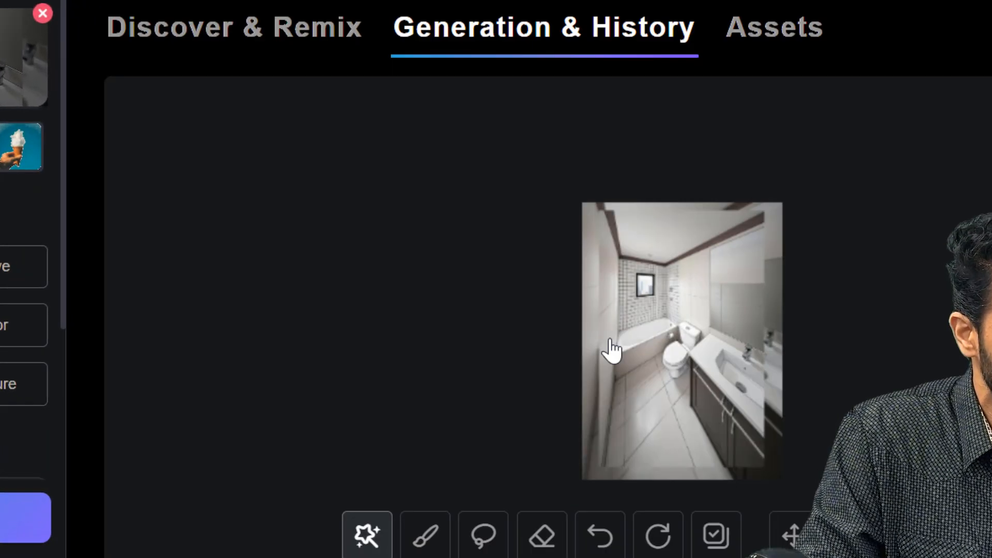
# Brush a mask over the full height of the wall strip along the bathroom image's left edge.
pyautogui.scroll(-2, 612, 352)
pyautogui.click(427, 465)
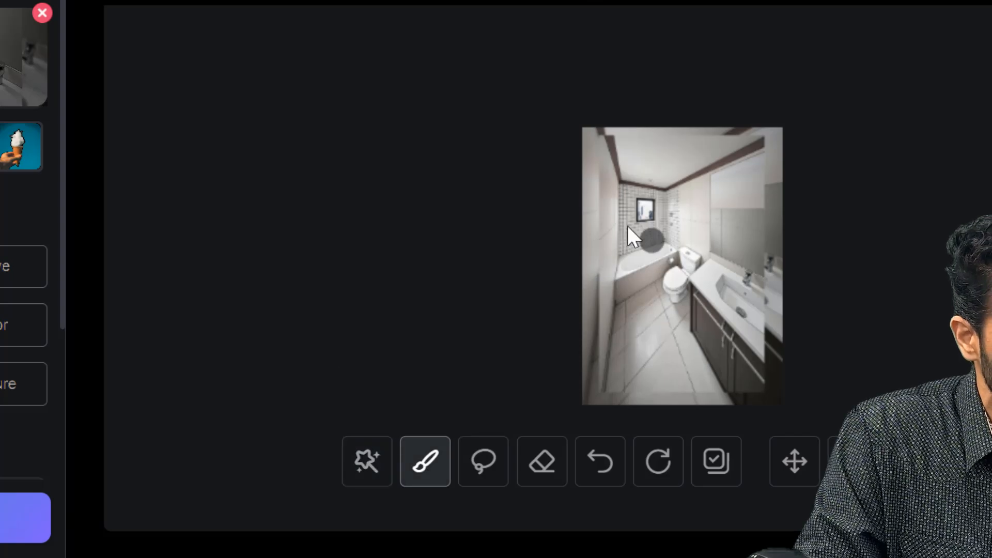
pyautogui.moveTo(594, 140)
pyautogui.mouseDown()
pyautogui.moveTo(589, 387)
pyautogui.moveTo(606, 287)
pyautogui.moveTo(596, 190)
pyautogui.mouseUp()
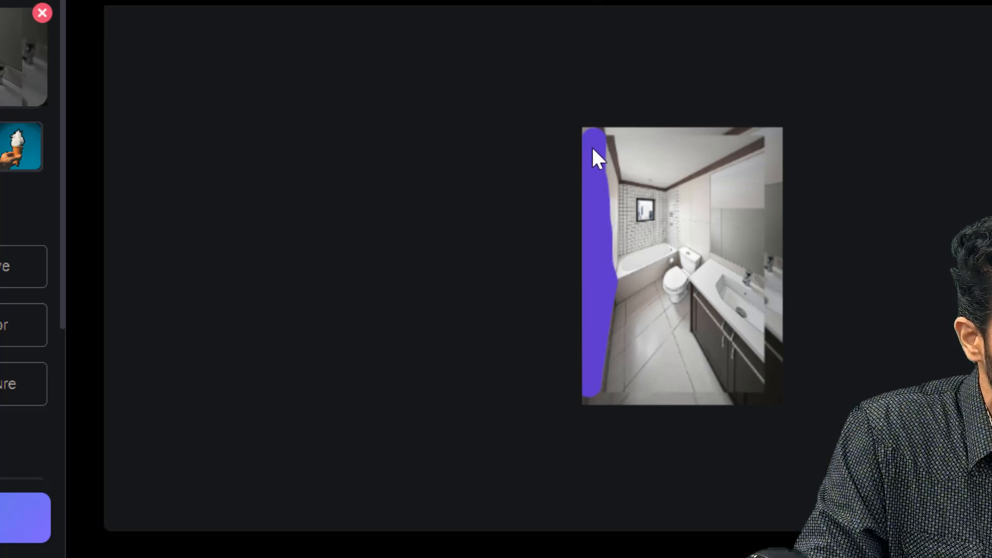
pyautogui.moveTo(592, 148); pyautogui.dragTo(587, 135)
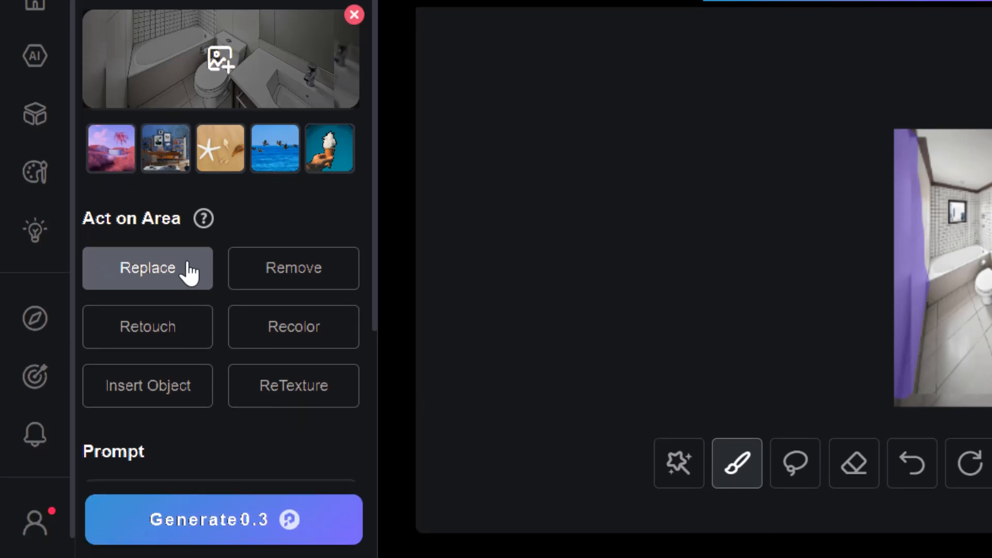
# Enter "Bathroom wall" as the replacement prompt for the masked area and generate three images.
pyautogui.scroll(-6, 193, 338)
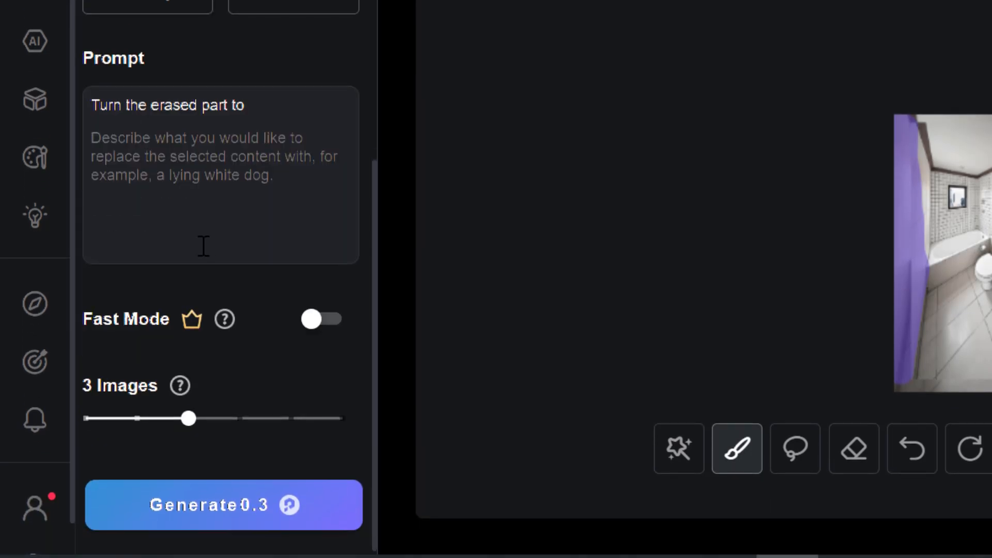
pyautogui.click(212, 161)
pyautogui.write('W')
pyautogui.press('BackSpace')
pyautogui.write('Bathroom')
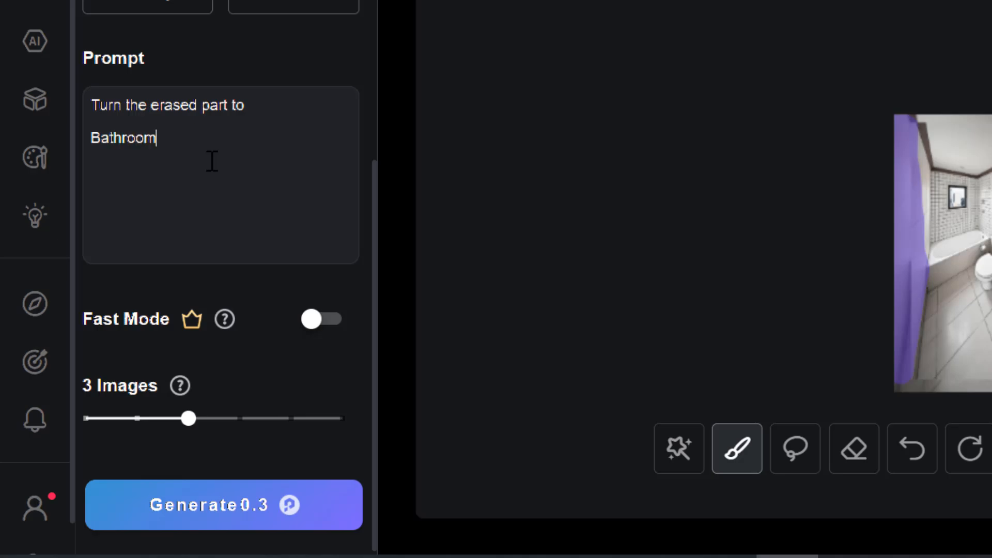
pyautogui.write(' wall')
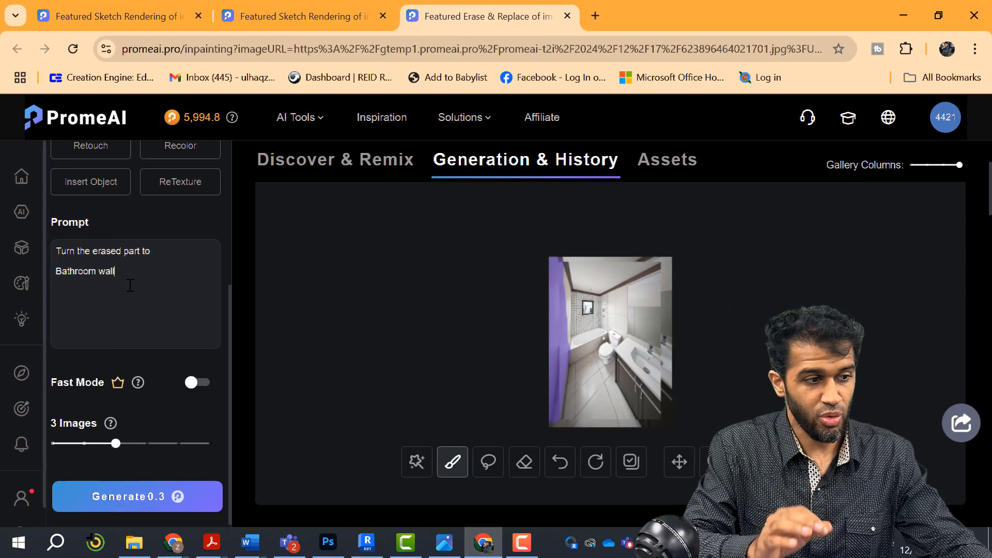
pyautogui.click(166, 494)
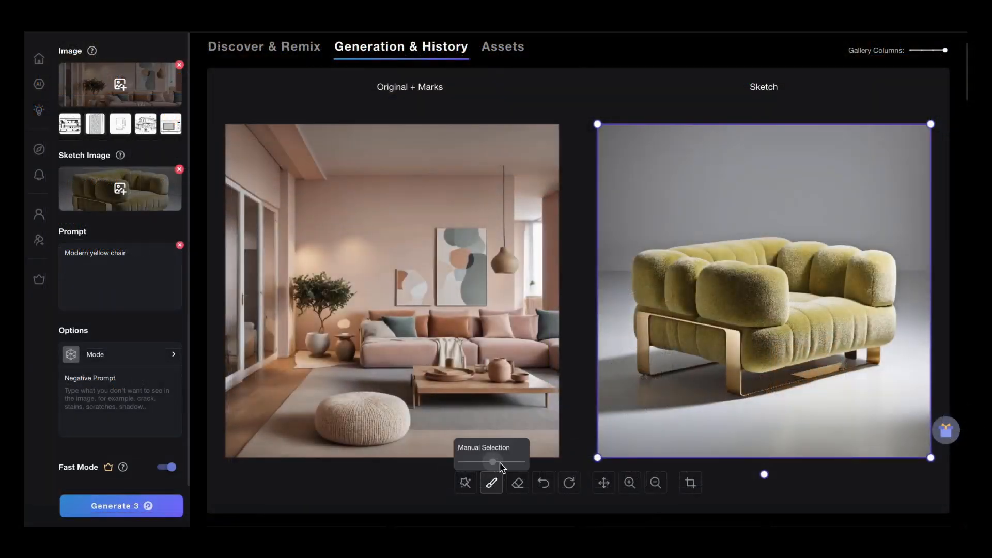
# Mask the area around the living room pouf, fit the modern yellow chair image over the mask and generate the result.
pyautogui.moveTo(366, 362)
pyautogui.mouseDown()
pyautogui.moveTo(295, 401)
pyautogui.moveTo(360, 373)
pyautogui.moveTo(348, 350)
pyautogui.moveTo(277, 416)
pyautogui.moveTo(320, 449)
pyautogui.mouseUp()
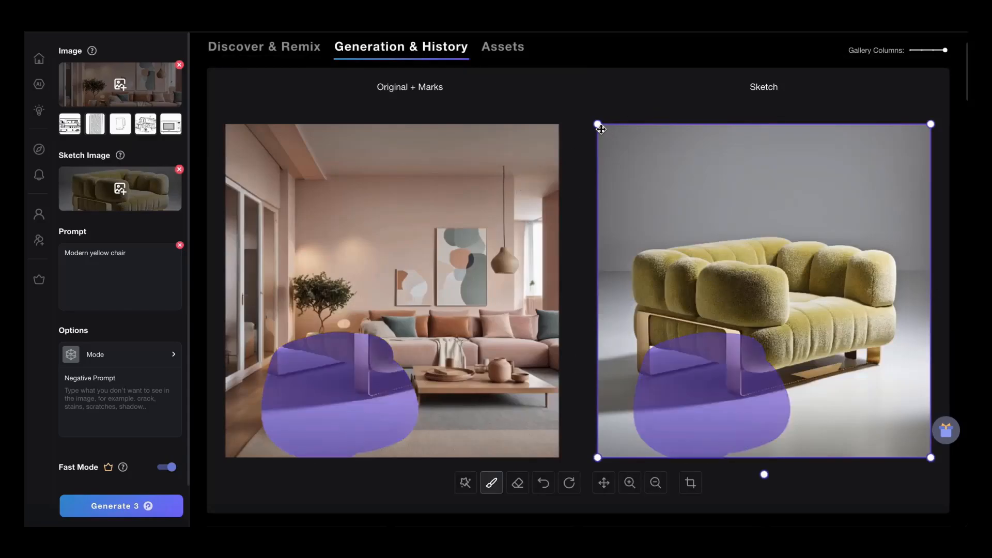
pyautogui.moveTo(595, 123); pyautogui.dragTo(780, 252)
pyautogui.moveTo(878, 346); pyautogui.dragTo(734, 347)
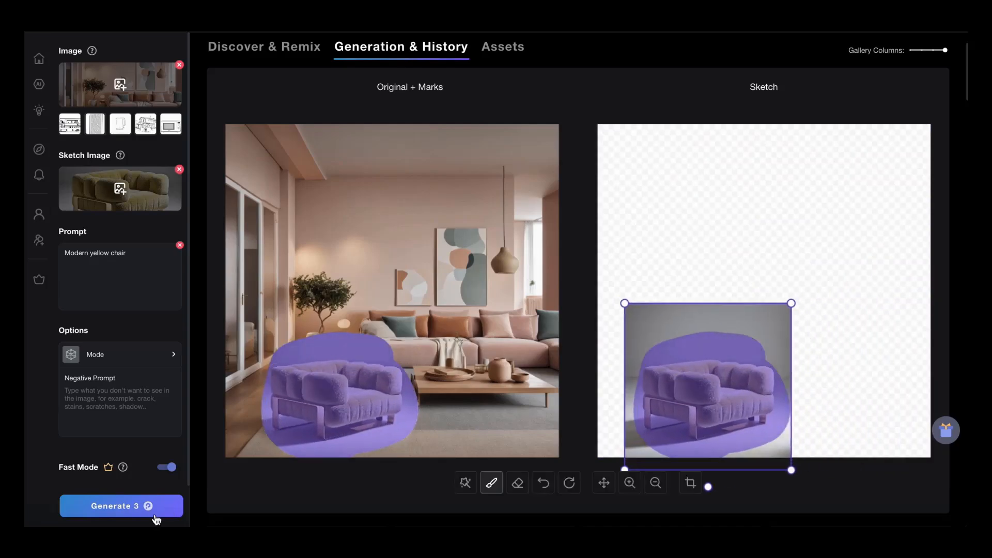
pyautogui.click(134, 511)
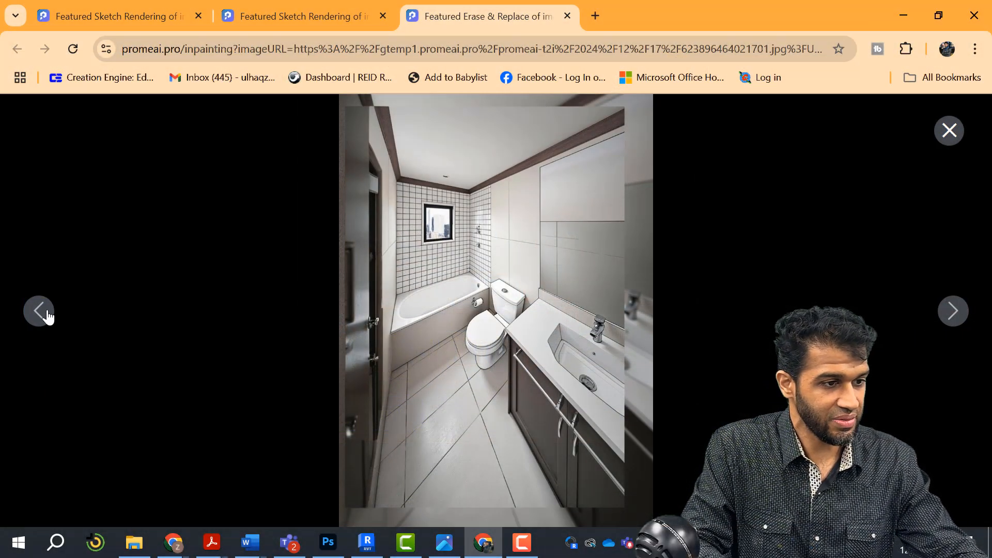
# Review the first and second bathroom wall replacements at full size and look over the image's available actions.
pyautogui.click(949, 131)
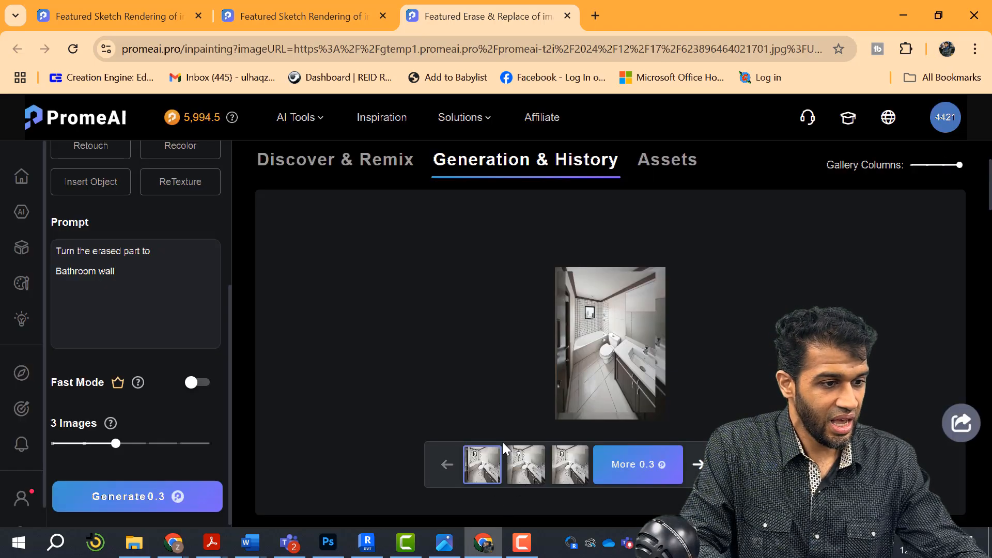
pyautogui.click(519, 467)
pyautogui.click(589, 347)
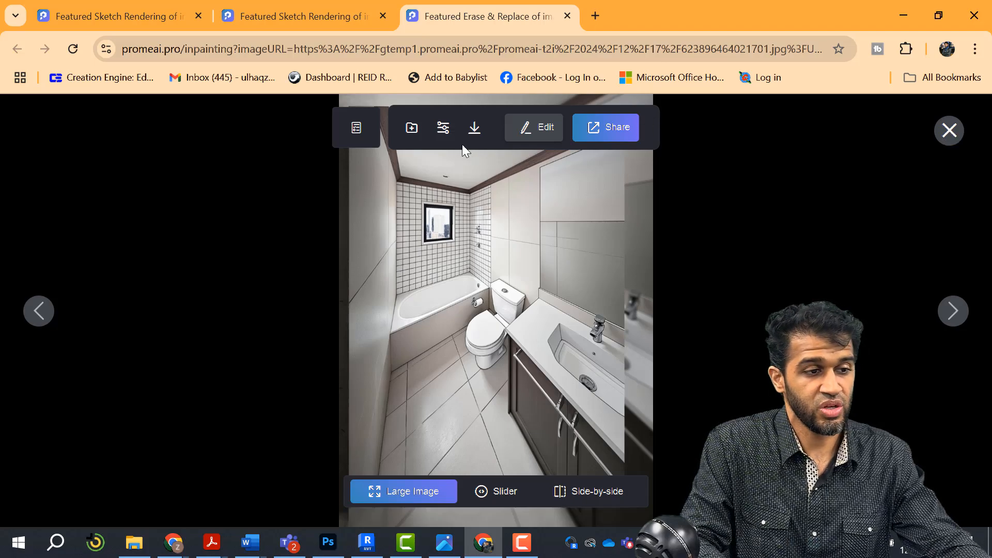
pyautogui.moveTo(474, 140)
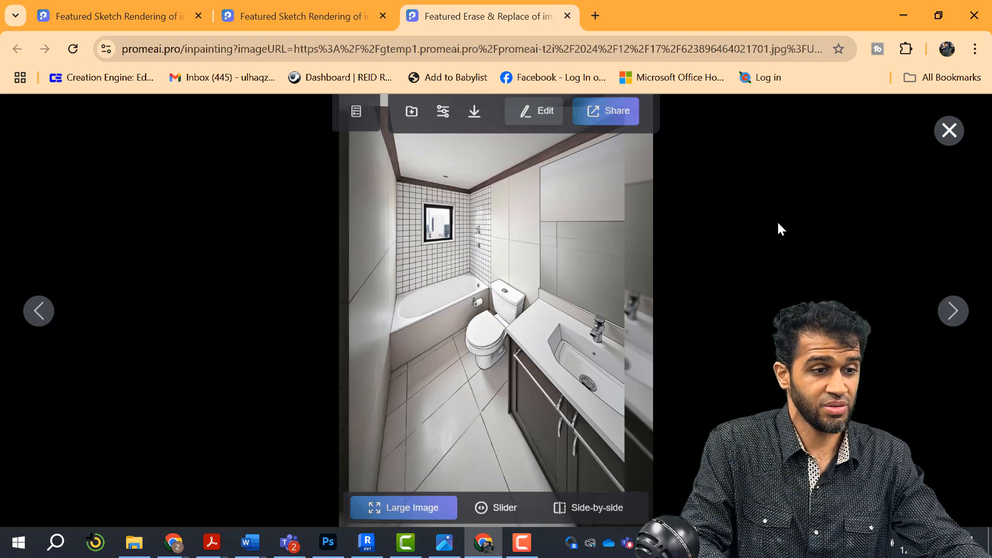
pyautogui.click(948, 132)
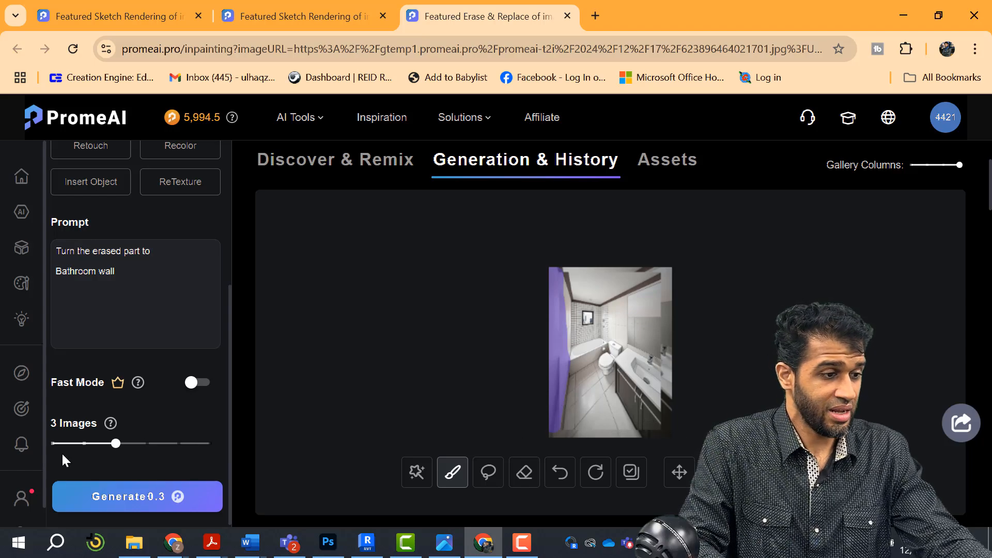
# Leave Erase & Replace and open the Sketch Rendering tool from the AI tools.
pyautogui.scroll(5, 178, 321)
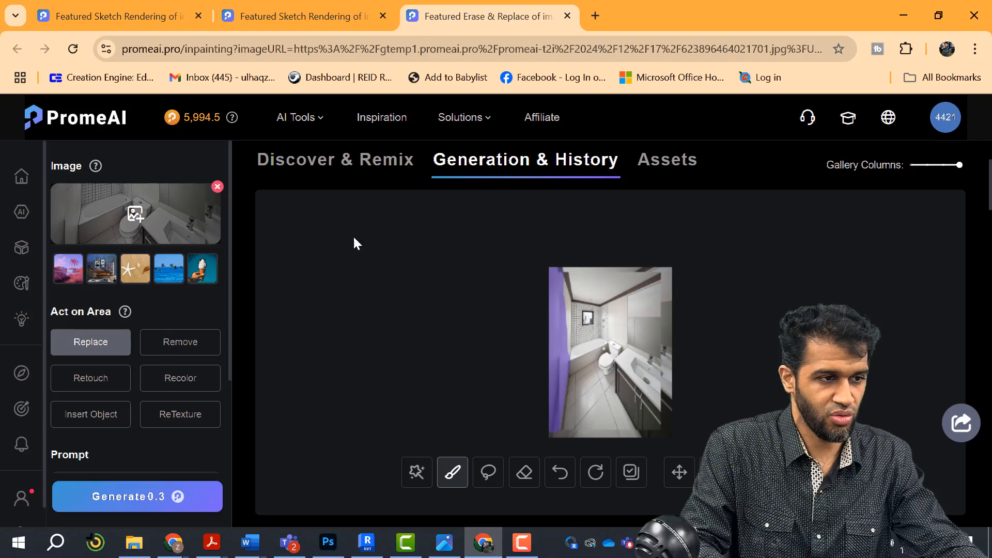
pyautogui.click(22, 185)
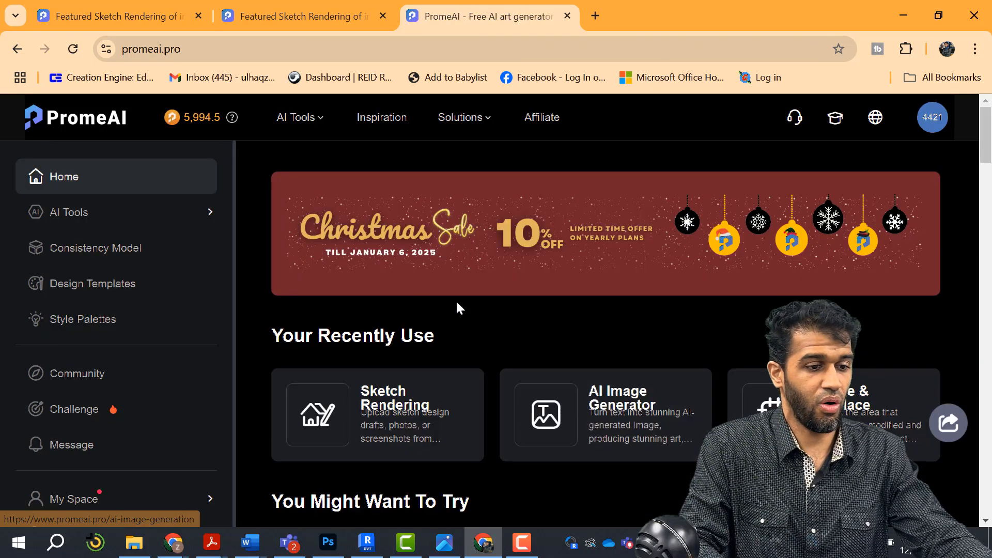
pyautogui.click(97, 221)
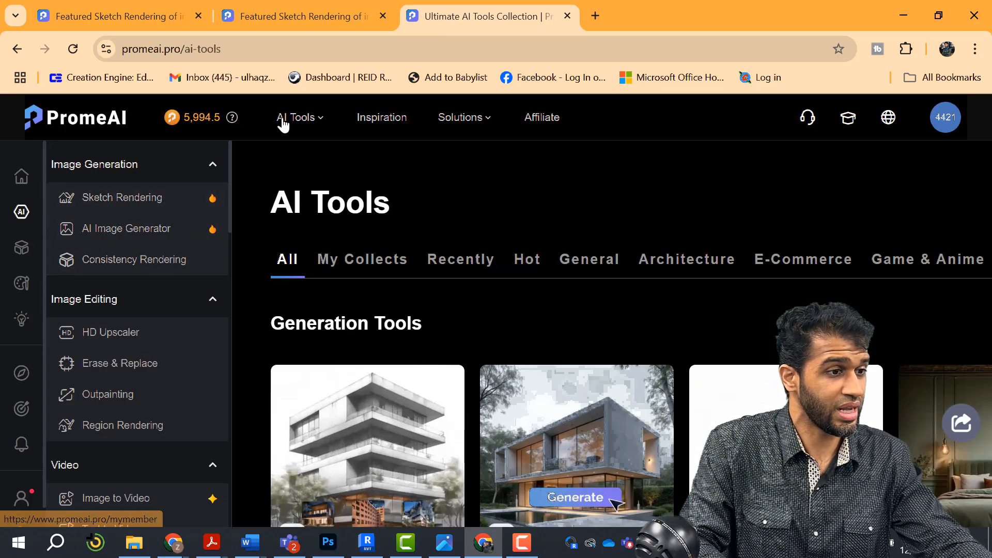
pyautogui.moveTo(281, 122)
pyautogui.click(321, 204)
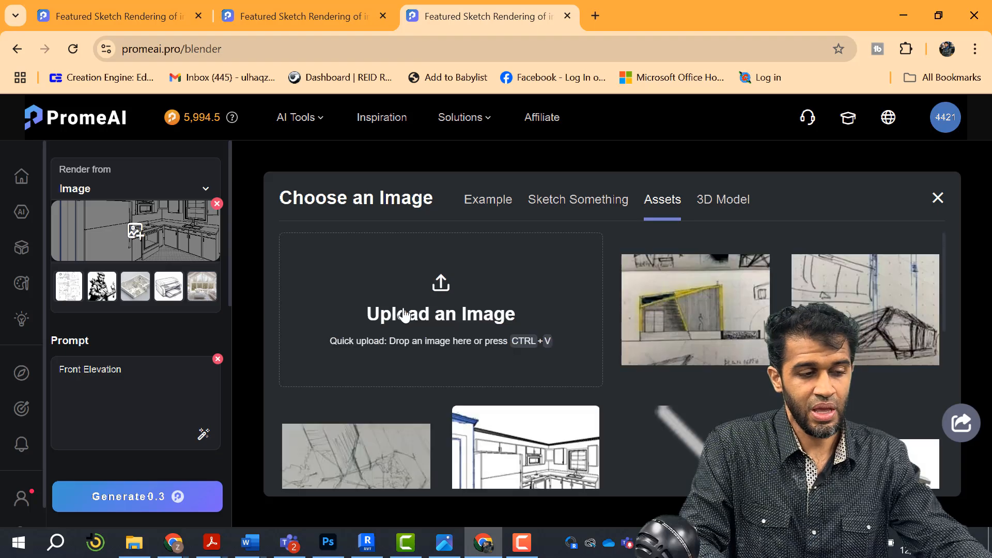
# Upload the hand-drawn floor plan photo IMG_2352.JPG as the source image and accept its automatic resizing.
pyautogui.scroll(-1, 690, 328)
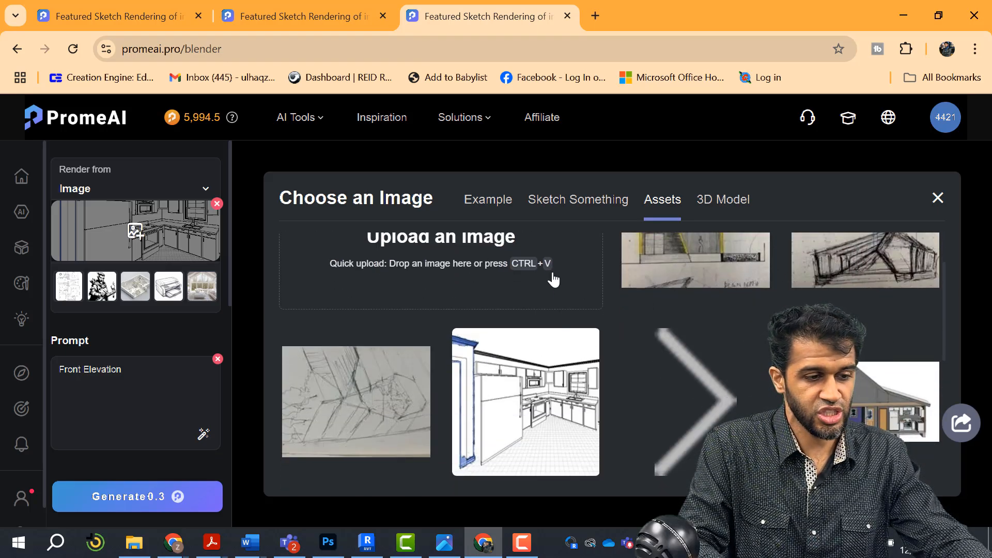
pyautogui.scroll(-4, 554, 279)
pyautogui.scroll(4, 487, 359)
pyautogui.scroll(1, 467, 335)
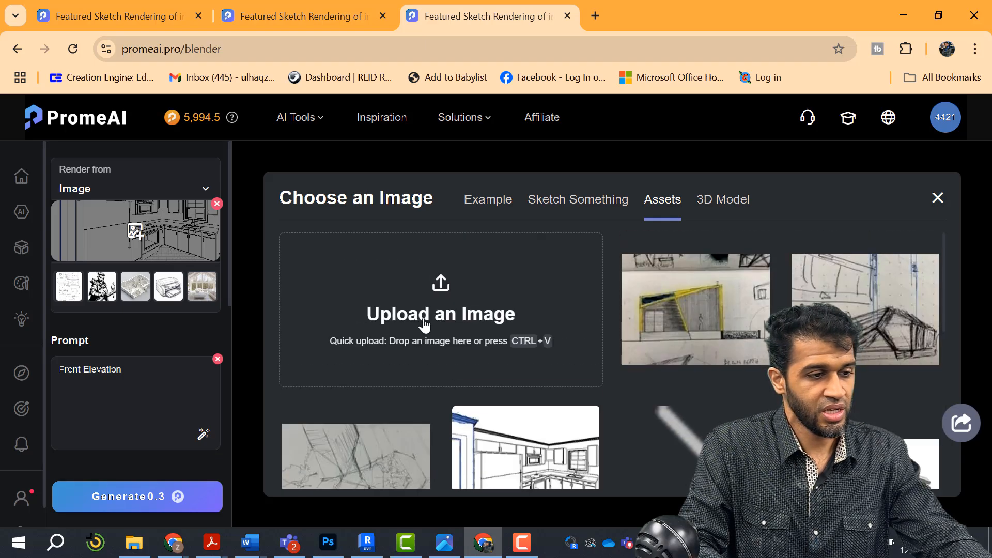
pyautogui.click(465, 328)
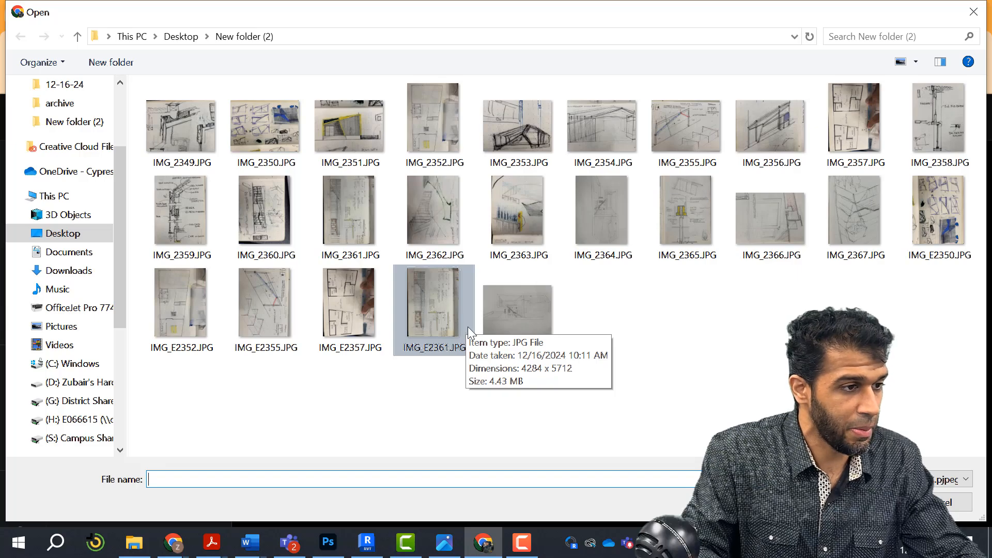
pyautogui.click(438, 129)
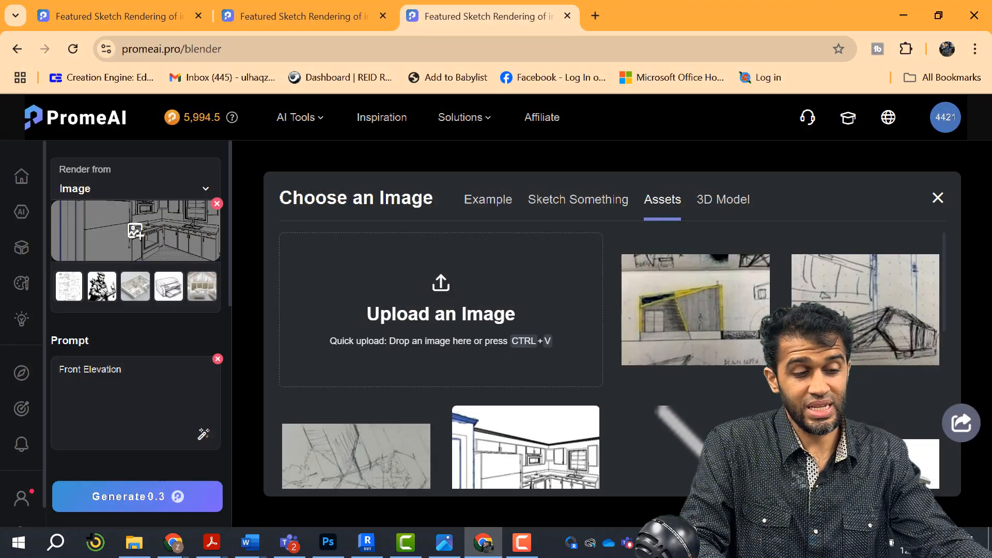
pyautogui.press('Escape')
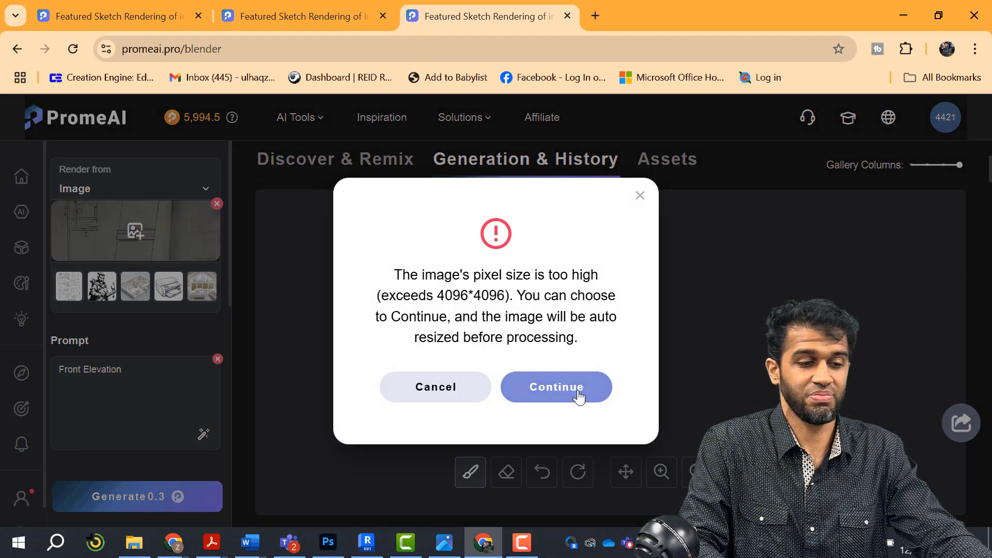
pyautogui.click(579, 396)
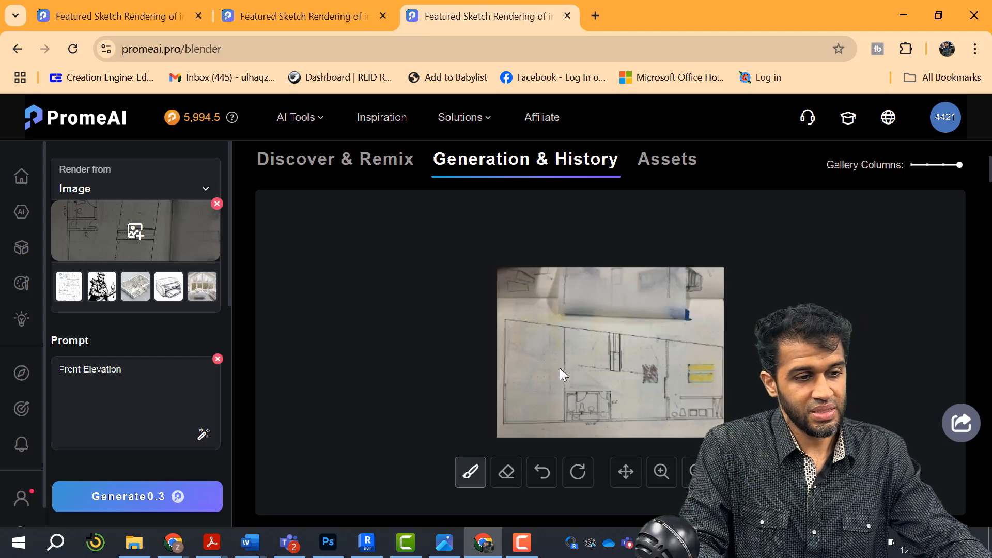
# Enlarge the uploaded floor plan sketch in the preview and look over its rooms and fixtures.
pyautogui.scroll(-4, 672, 403)
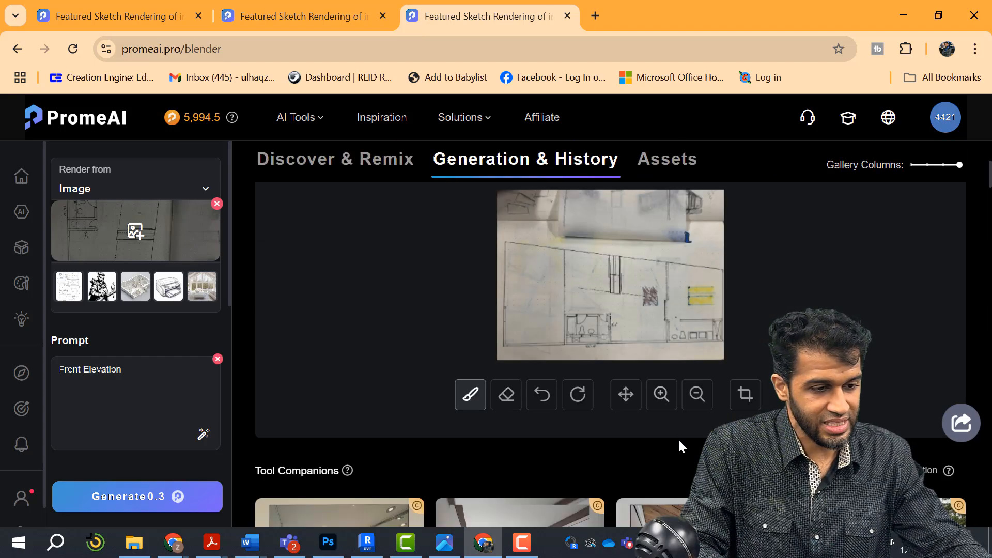
pyautogui.click(661, 397)
pyautogui.scroll(-1, 615, 342)
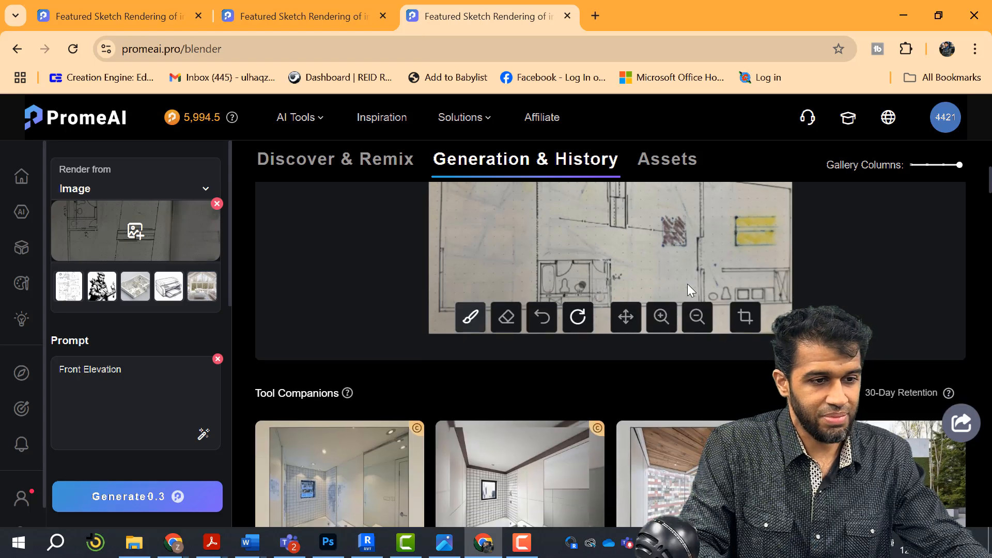
pyautogui.scroll(1, 746, 287)
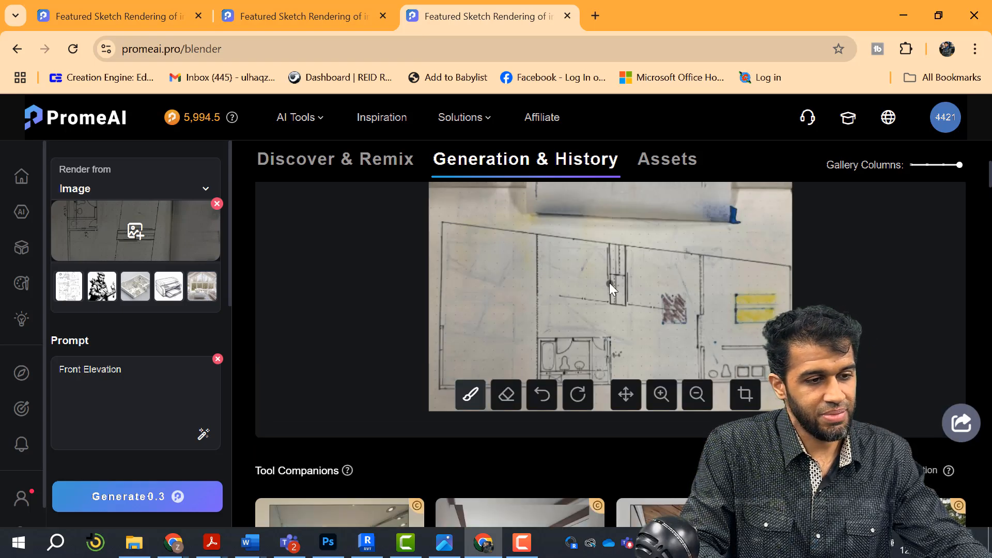
pyautogui.click(506, 394)
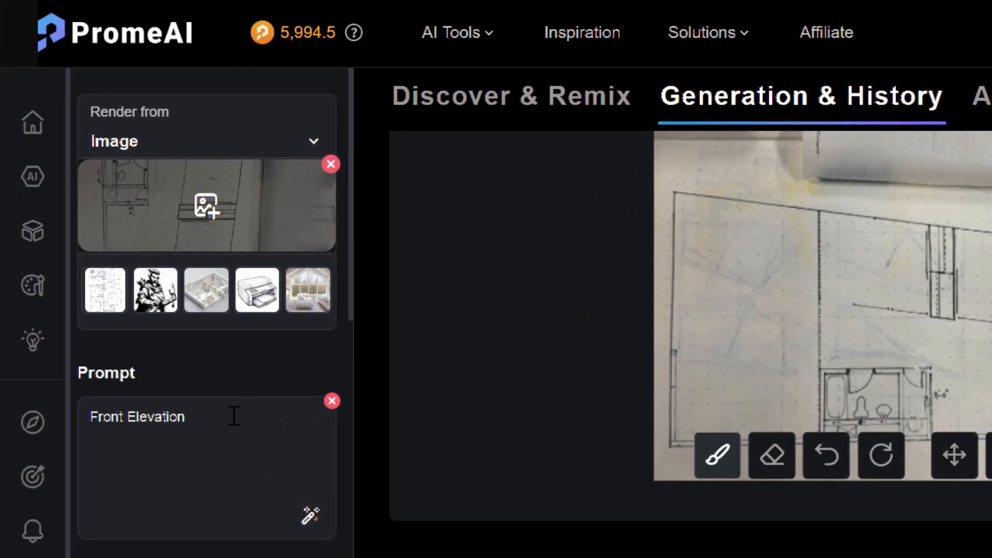
# Replace the prompt with "Residential floor plan 2 bedrooms 2 bathrooms".
pyautogui.tripleClick(234, 416)
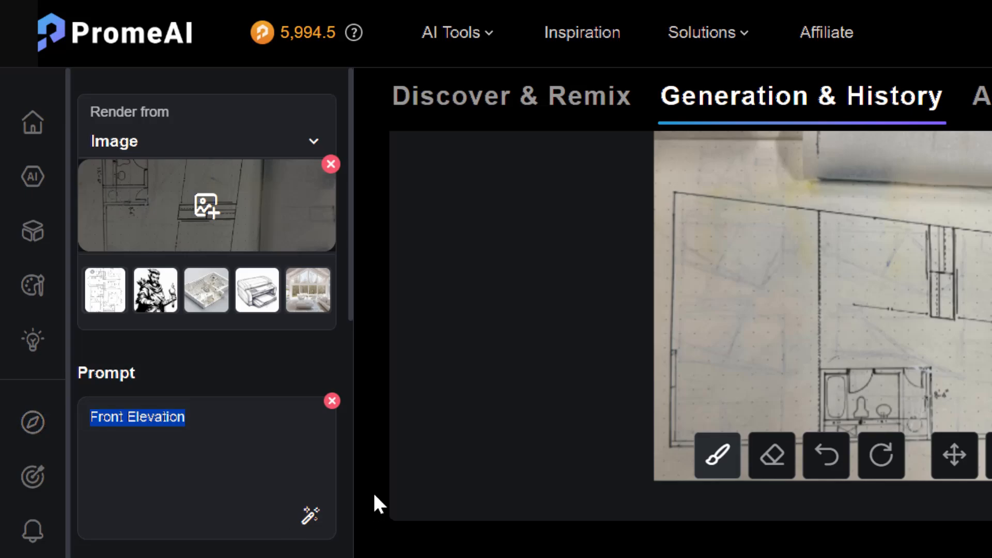
pyautogui.write('Resi')
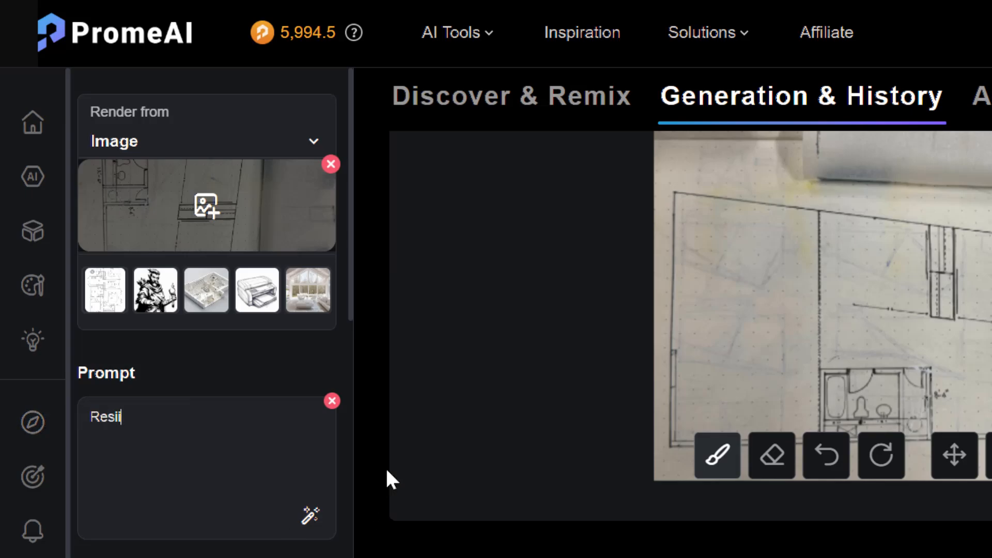
pyautogui.write('dentai')
pyautogui.write('l floor plan')
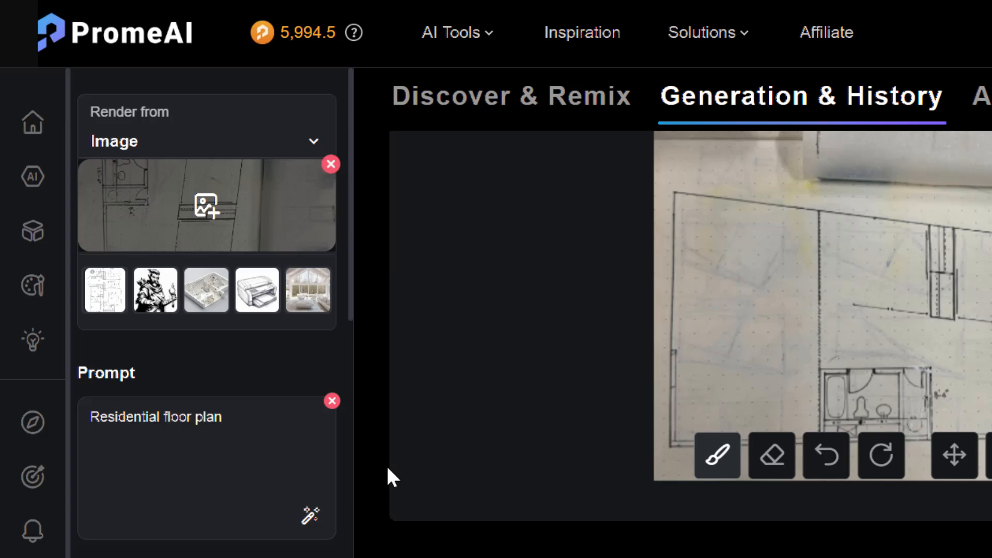
pyautogui.write(' 3 b')
pyautogui.press('BackSpace')
pyautogui.write('2 bedrooms 2 bathrooms')
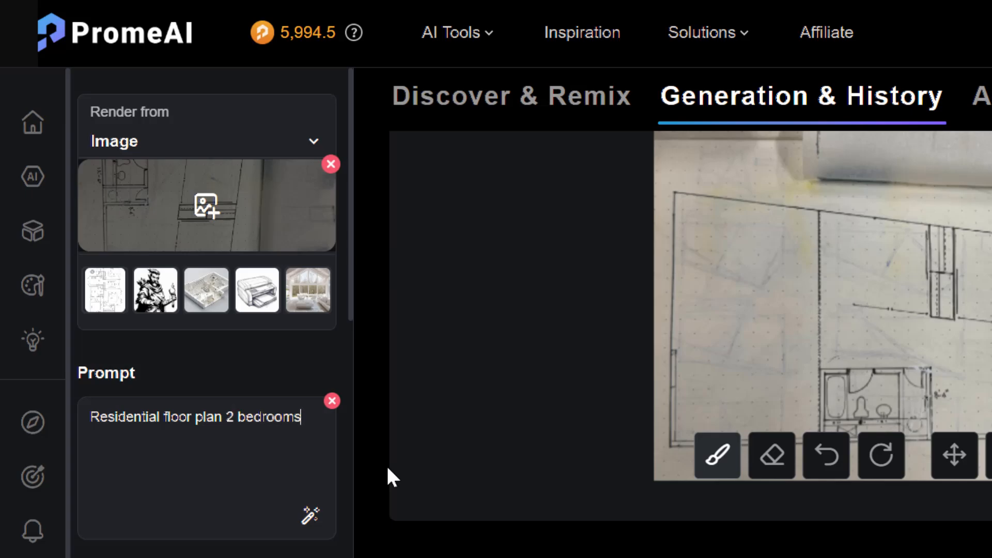
# Change the rendering style to Realistic Ainme 01 from the Anime category.
pyautogui.scroll(-6, 220, 445)
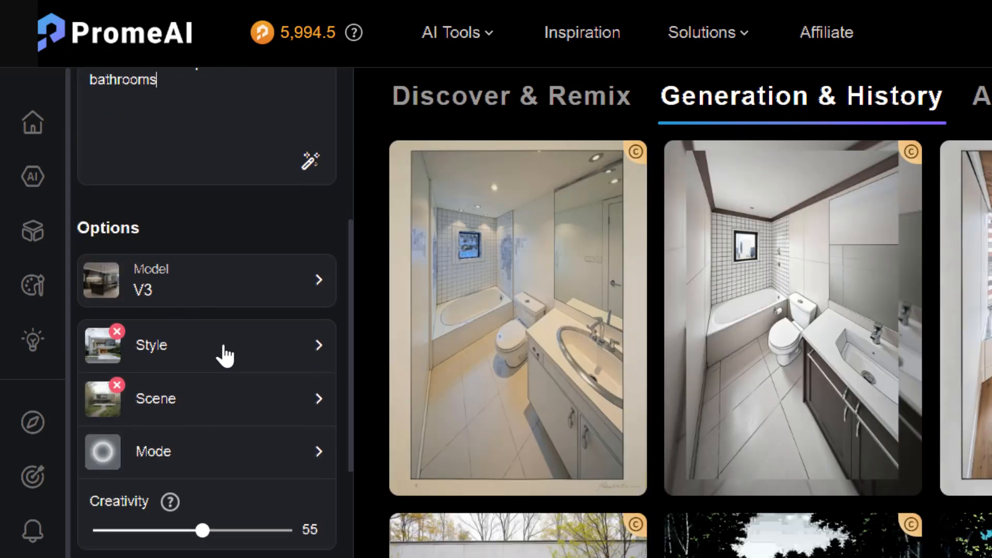
pyautogui.click(223, 354)
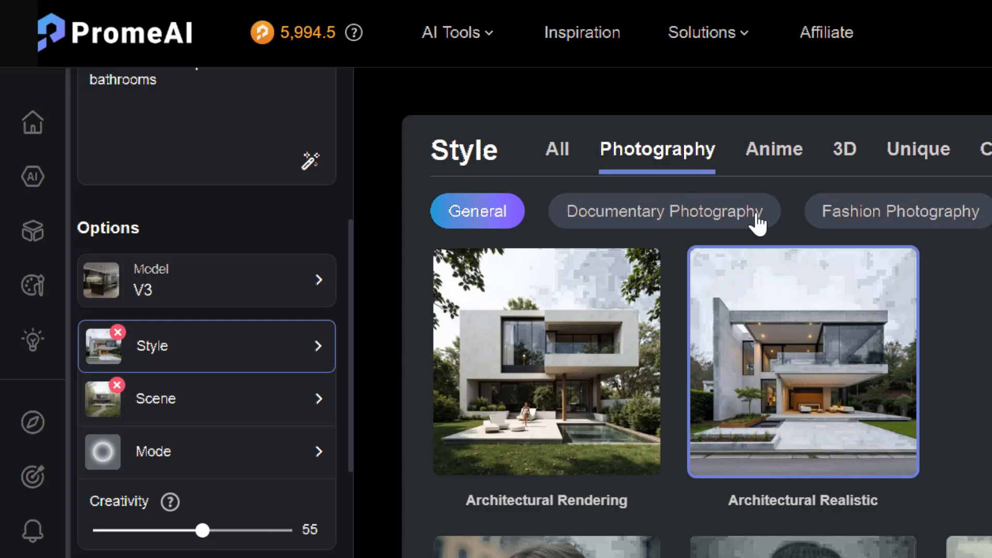
pyautogui.click(774, 155)
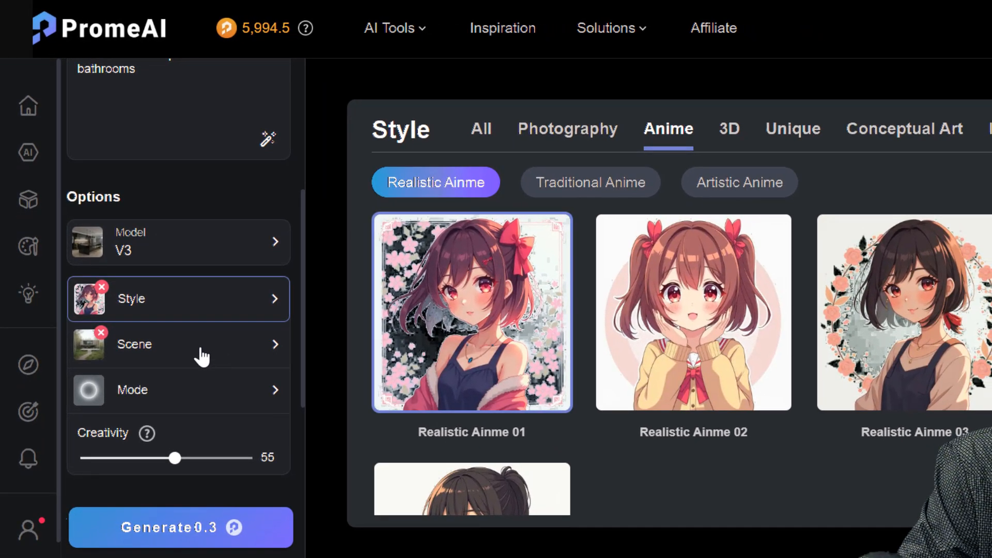
# Remove the Residence Building, Pure Geometry and In The Birch Forest selections from the scene settings.
pyautogui.click(226, 395)
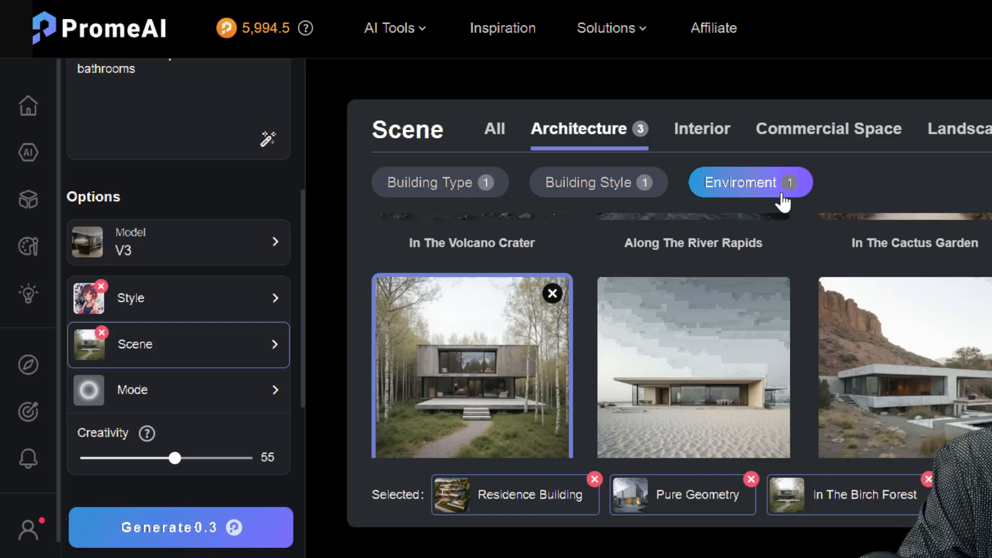
pyautogui.click(595, 480)
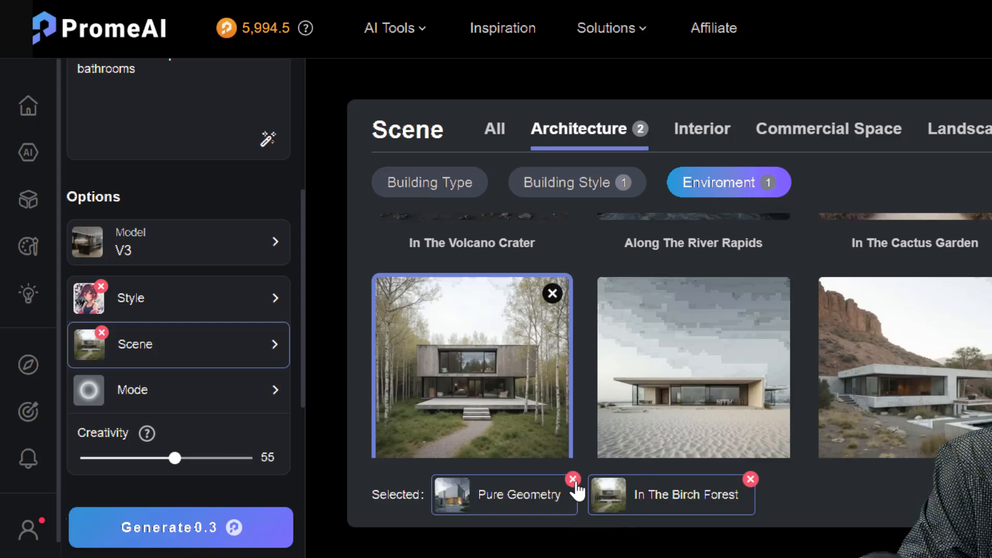
pyautogui.click(572, 479)
pyautogui.click(594, 480)
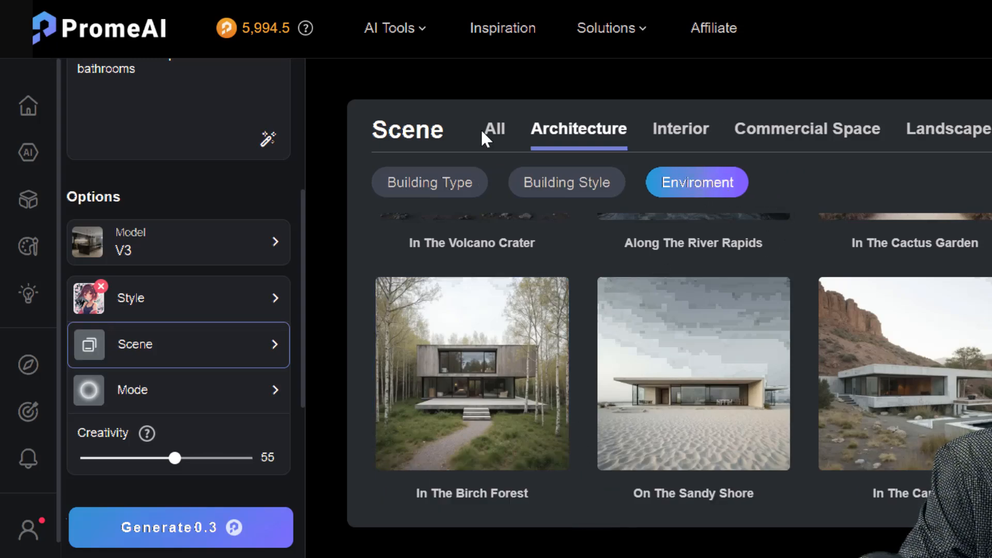
# Add Residence Building as the architecture scene's building type and check the available building styles.
pyautogui.click(588, 135)
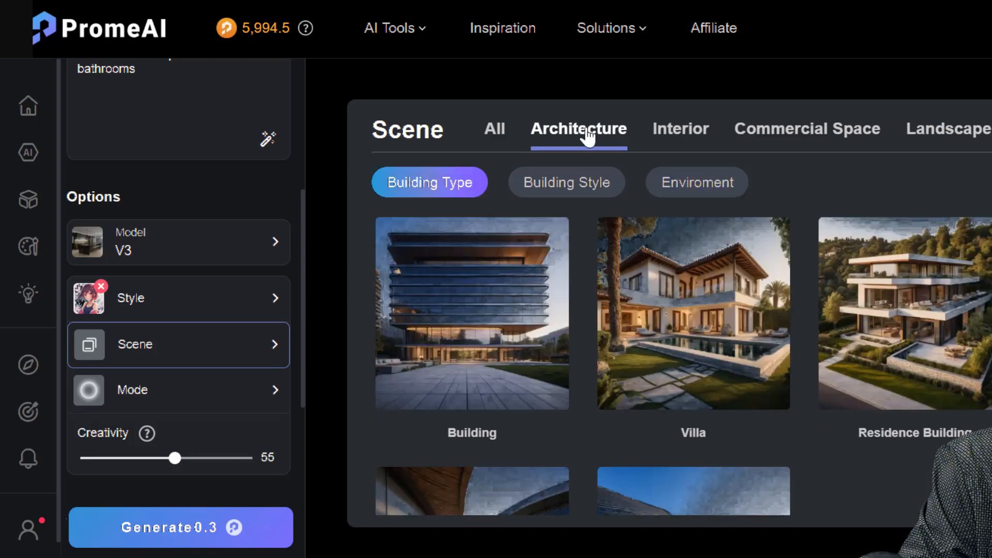
pyautogui.scroll(-2, 827, 248)
pyautogui.click(912, 302)
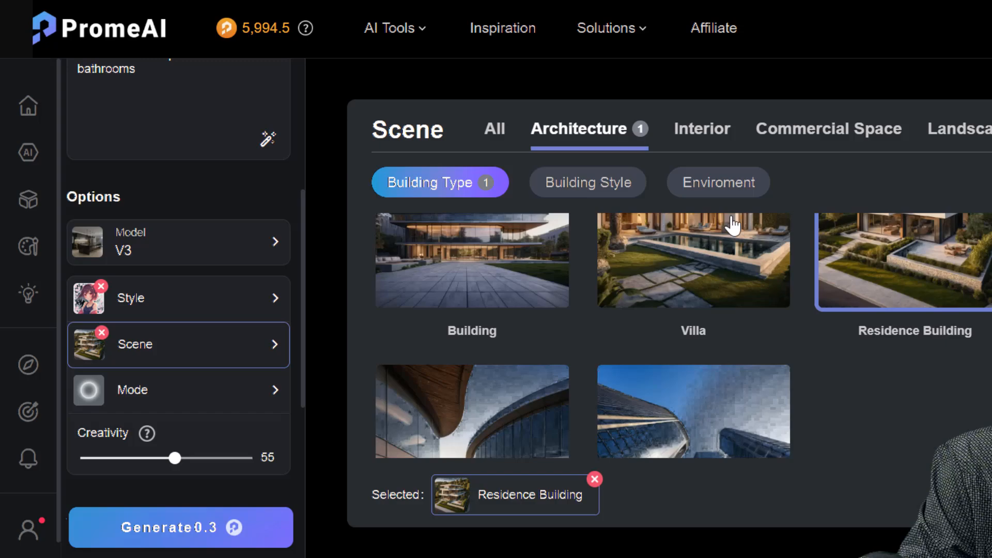
pyautogui.scroll(2, 753, 373)
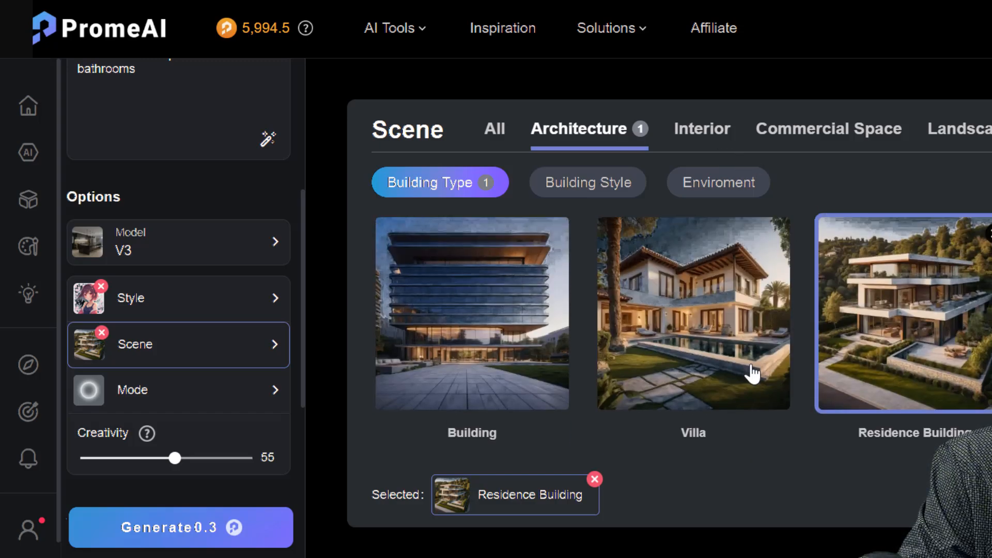
pyautogui.click(576, 192)
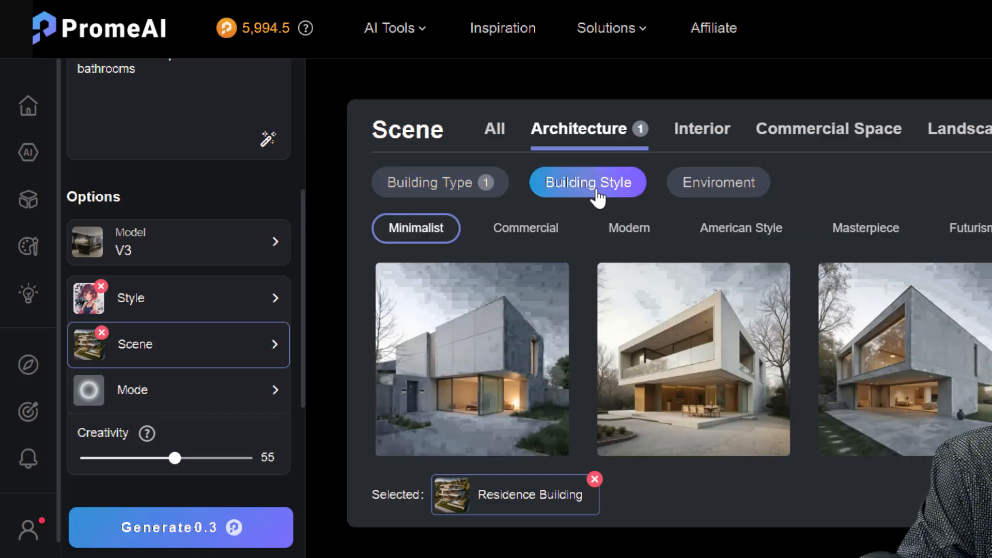
pyautogui.click(481, 188)
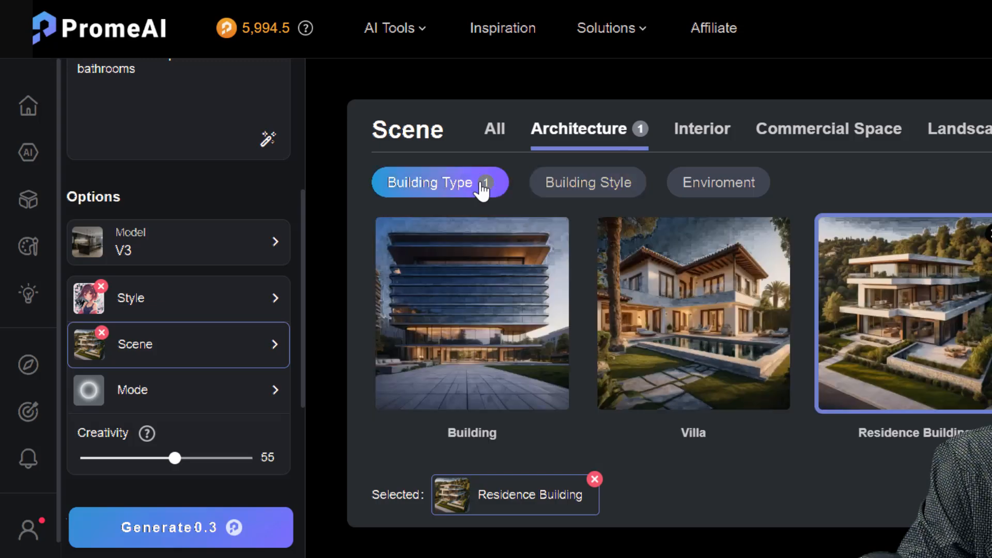
# Add Floor Plan as the interior scene and look over the other interior scenes.
pyautogui.click(694, 136)
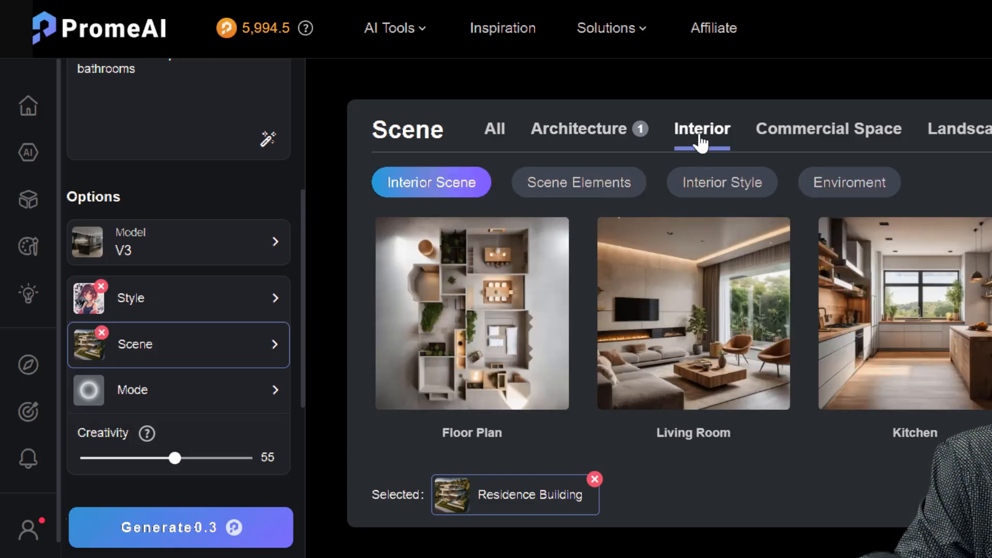
pyautogui.click(465, 367)
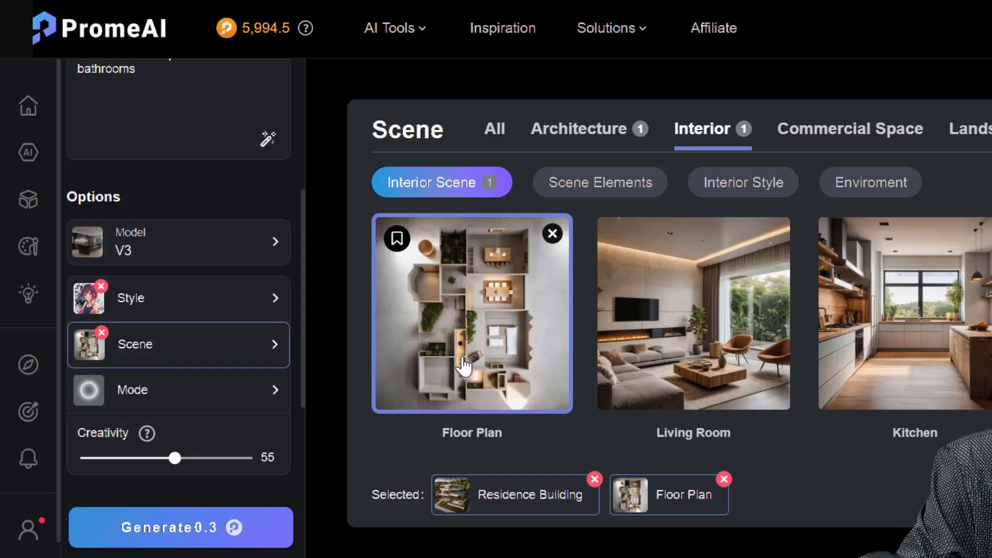
pyautogui.scroll(-2, 835, 292)
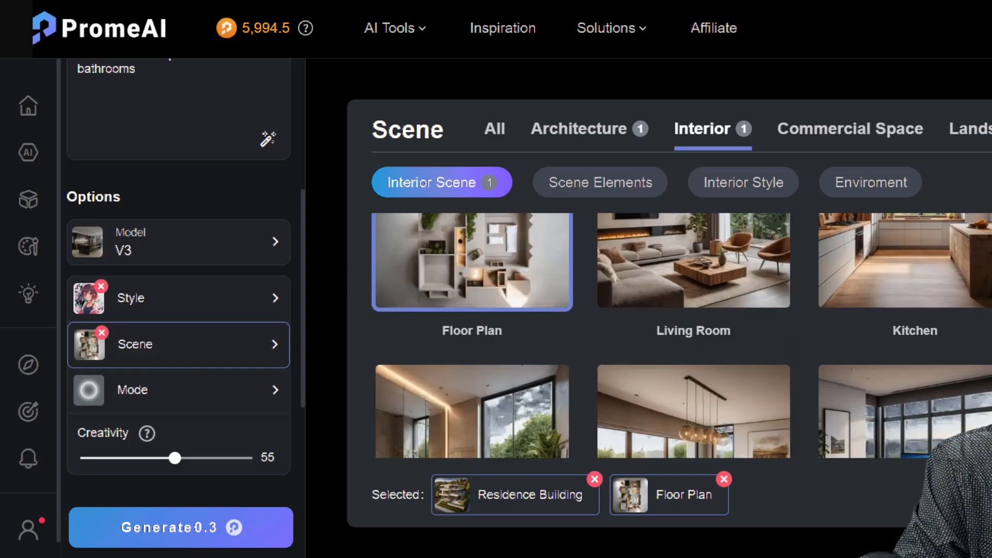
# Add the Landscape Plan scene from the Landscape Design landscape types to the selected scenes.
pyautogui.scroll(-2, 705, 330)
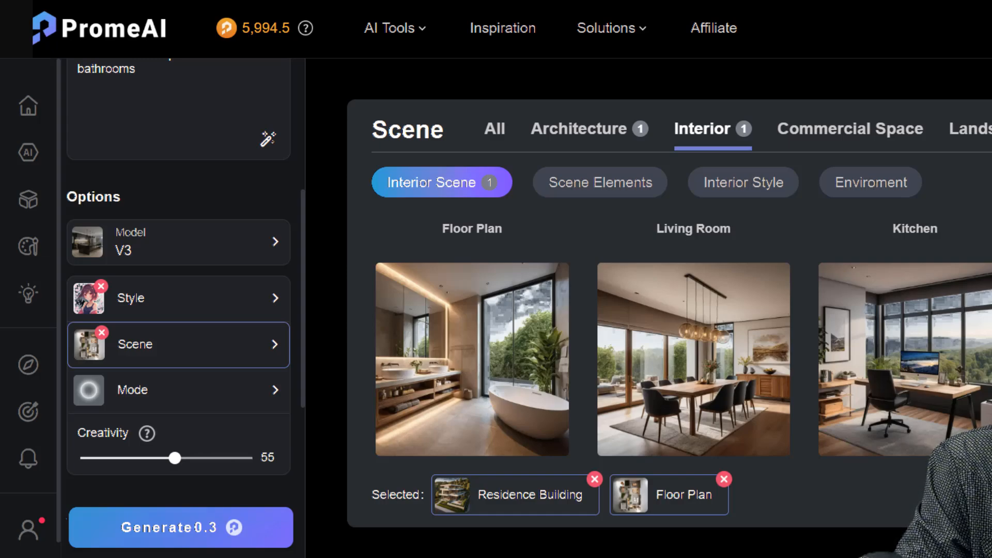
pyautogui.click(970, 129)
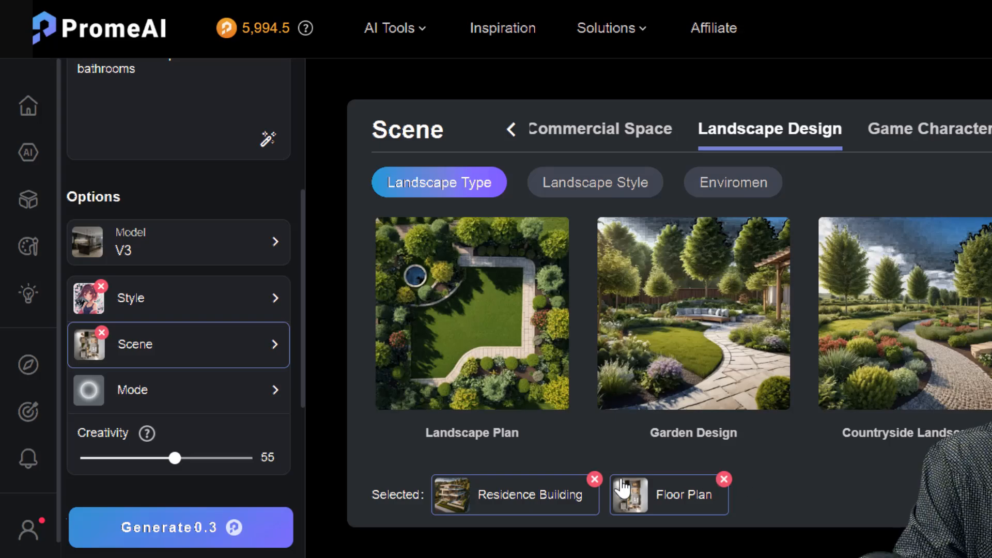
pyautogui.click(517, 356)
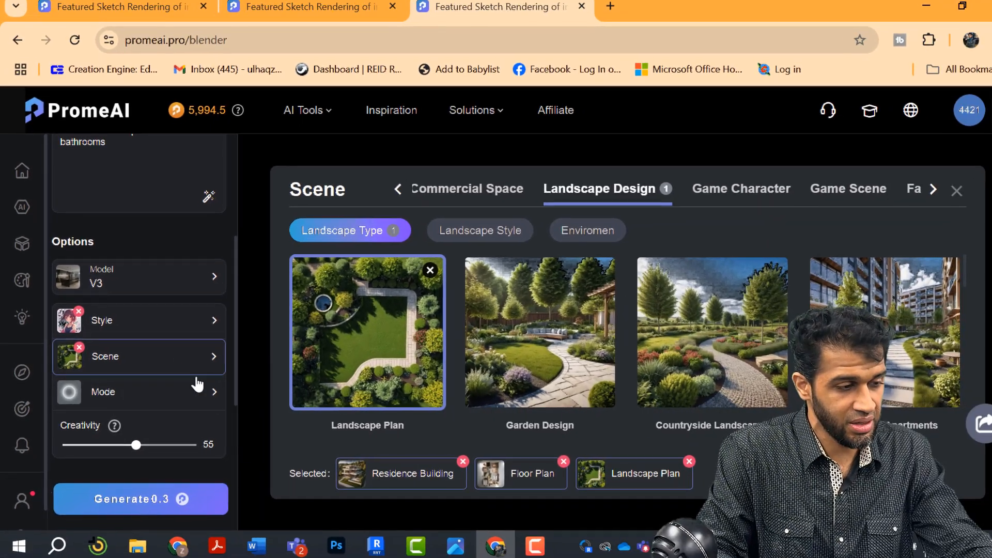
# Compare the Outline and Precision Concept rendering modes and choose Outline.
pyautogui.scroll(-2, 197, 385)
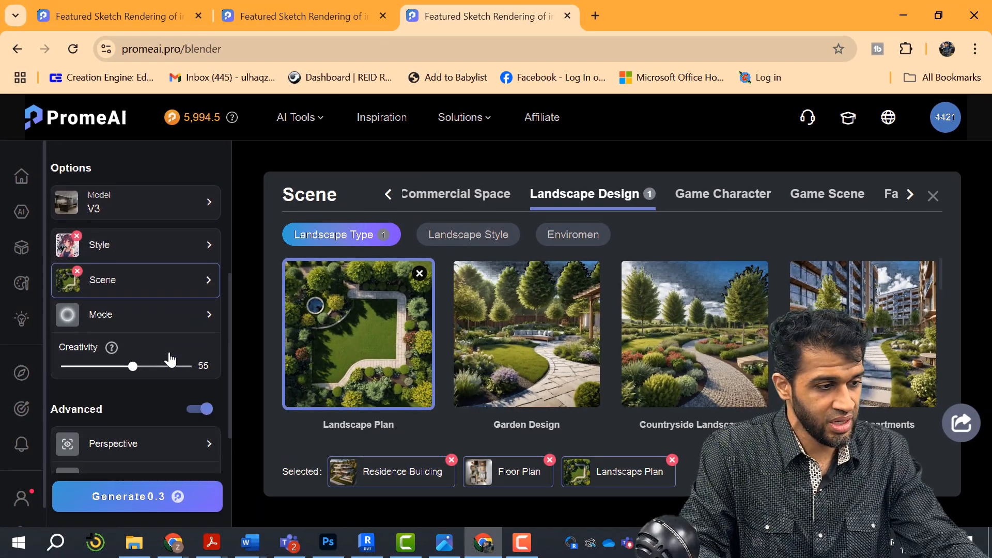
pyautogui.click(146, 319)
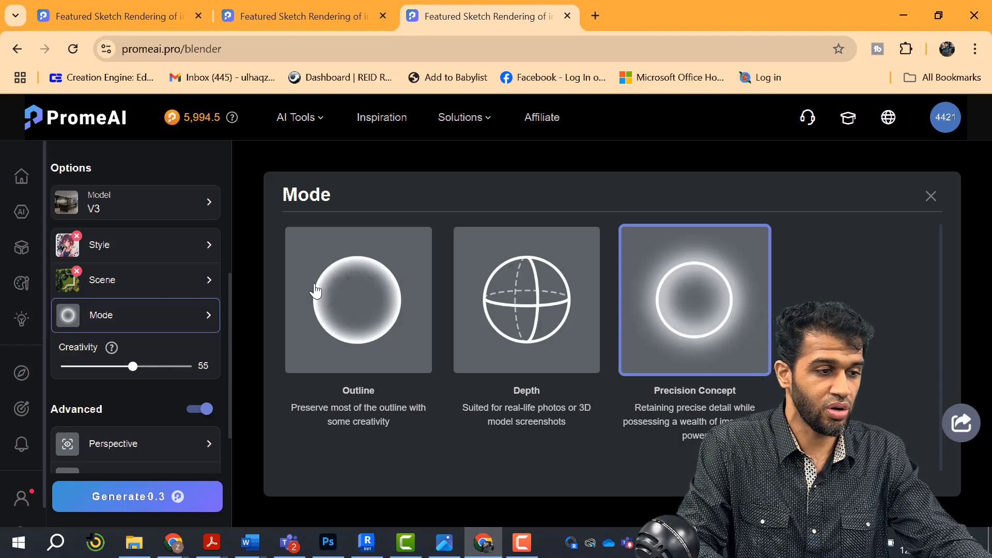
pyautogui.click(361, 329)
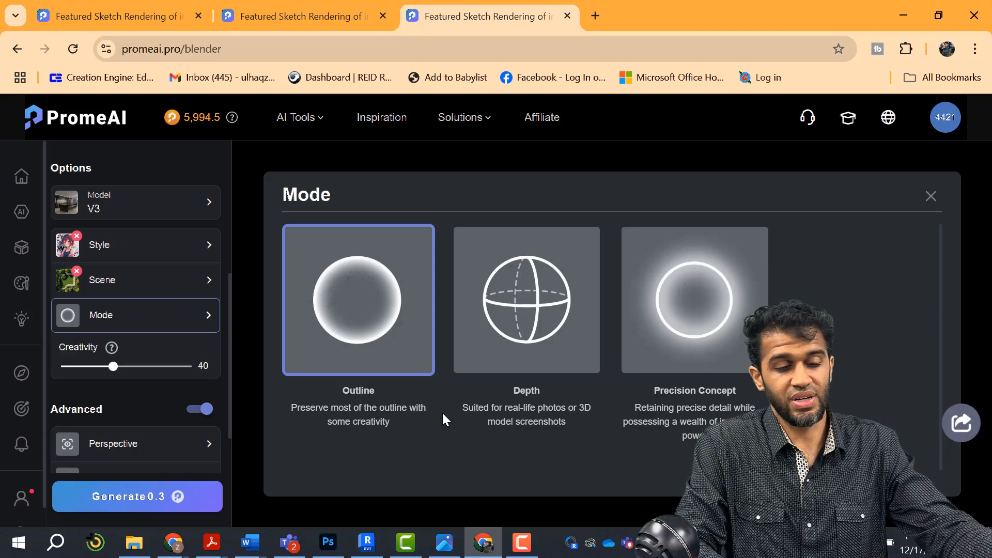
pyautogui.click(704, 319)
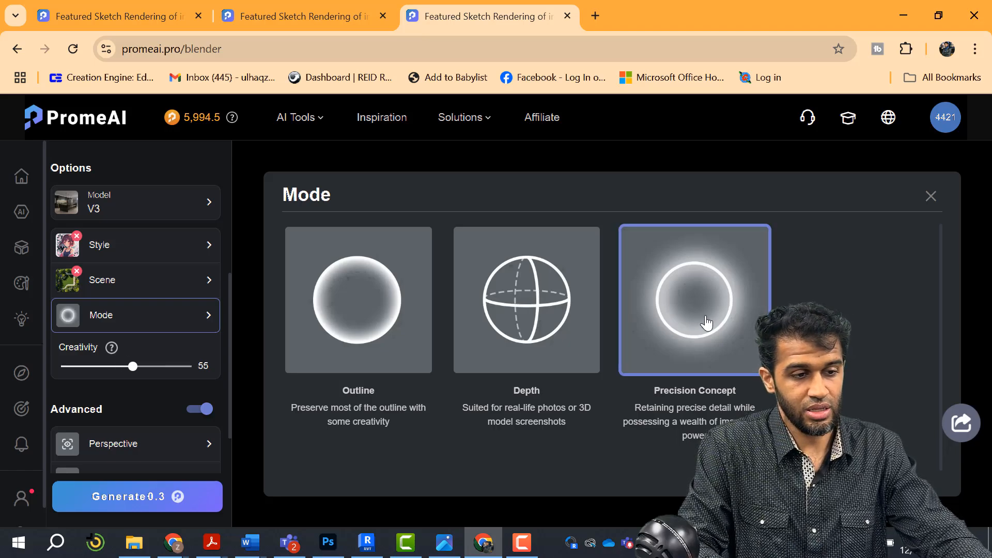
pyautogui.click(367, 343)
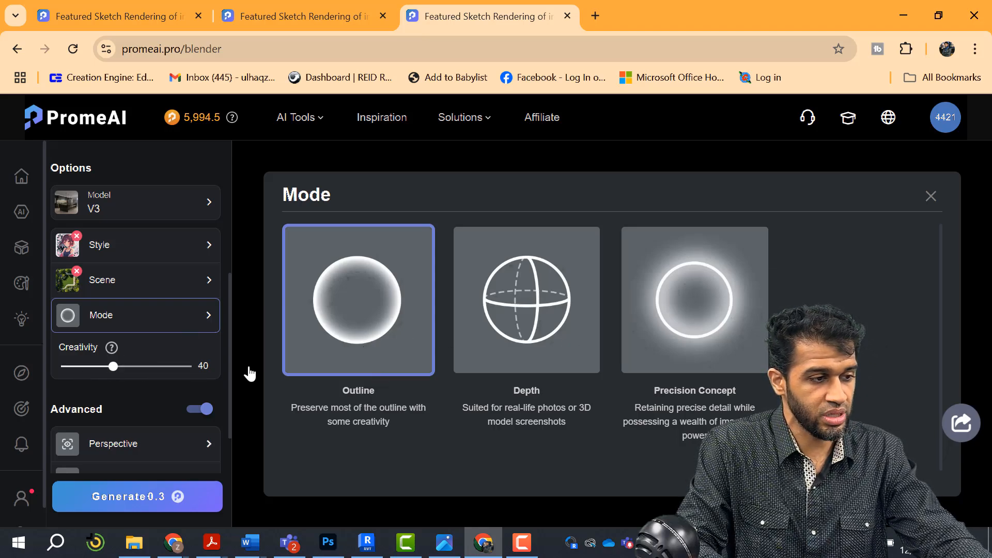
pyautogui.click(739, 318)
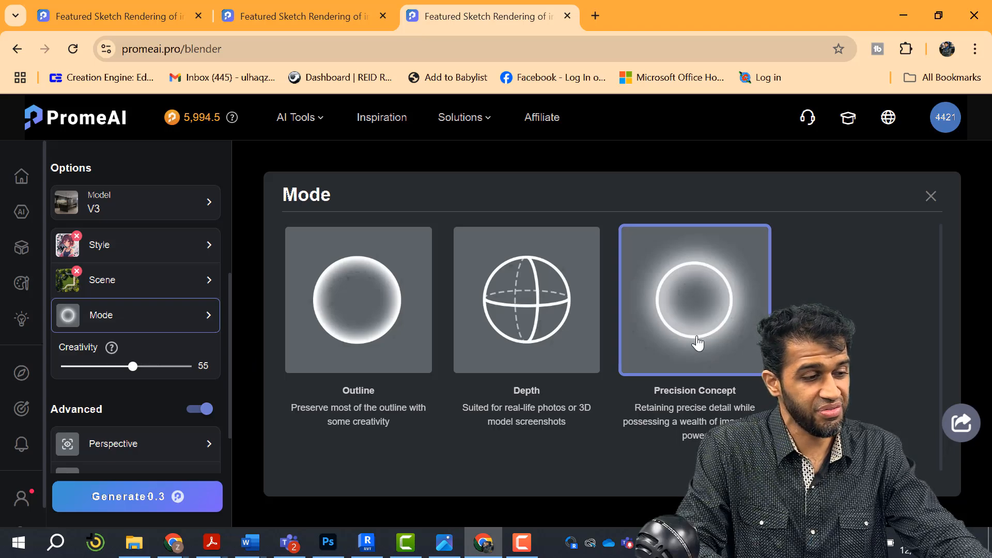
pyautogui.click(375, 337)
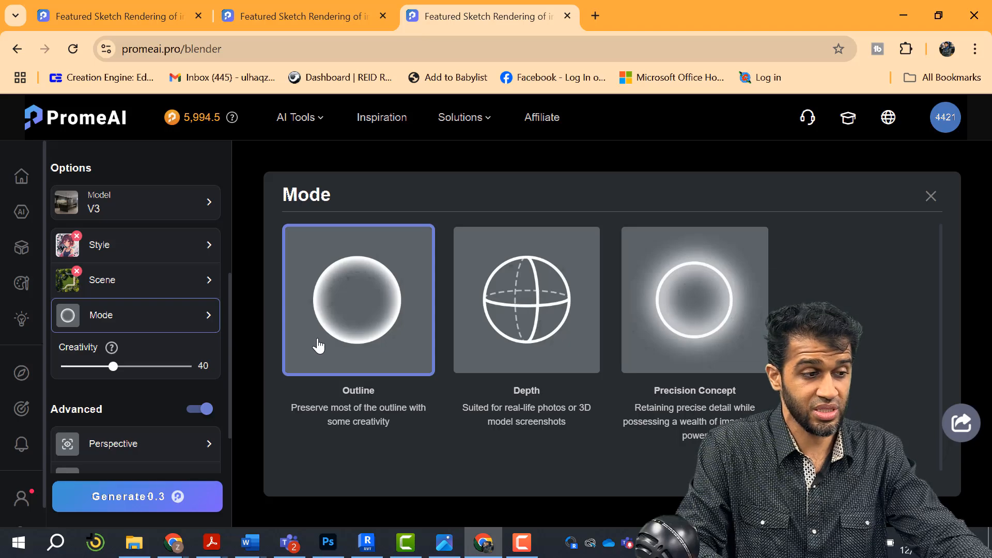
# Examine the available Perspective presets and the remaining advanced rendering settings.
pyautogui.scroll(-2, 171, 362)
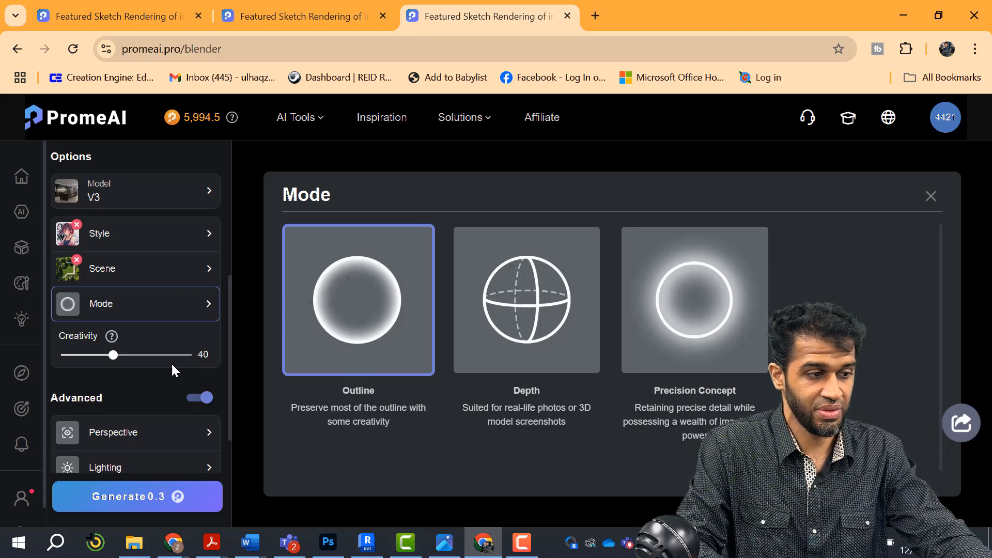
pyautogui.scroll(-2, 183, 361)
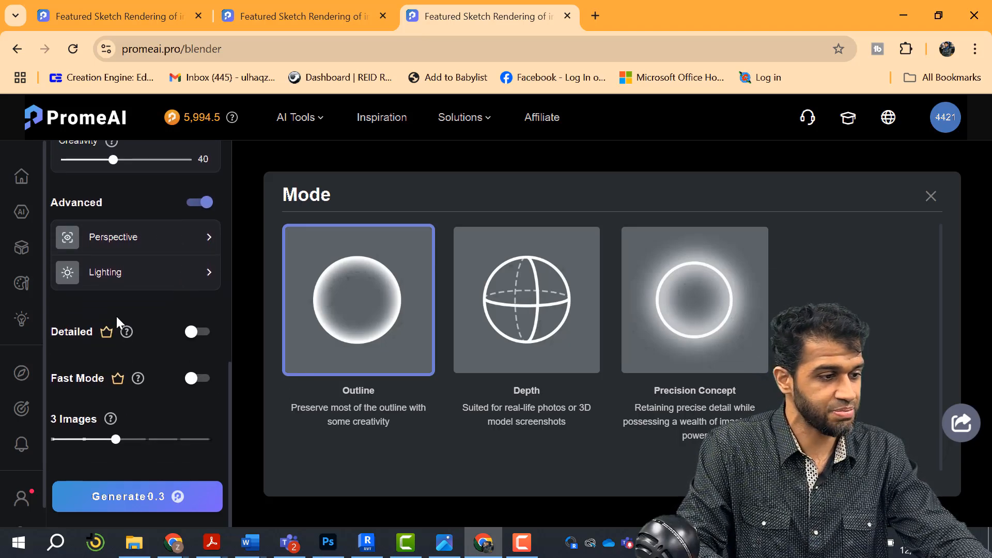
pyautogui.click(136, 243)
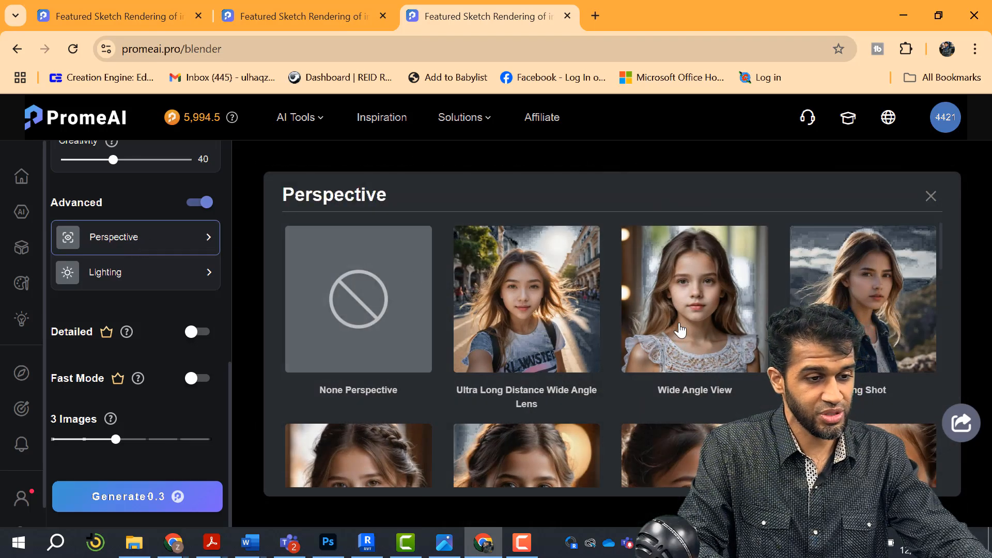
pyautogui.scroll(-10, 680, 329)
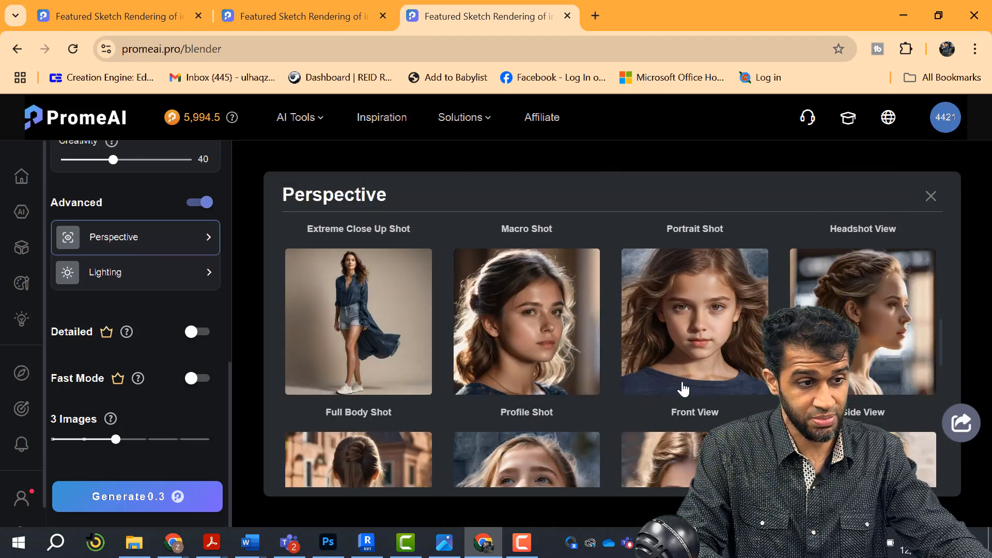
pyautogui.scroll(3, 683, 389)
pyautogui.scroll(-3, 726, 398)
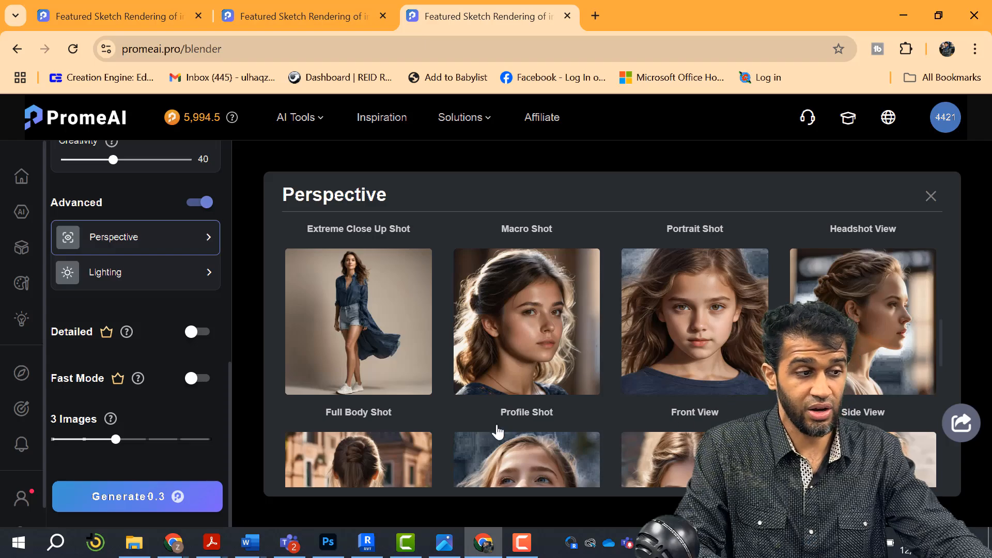
pyautogui.scroll(2, 153, 281)
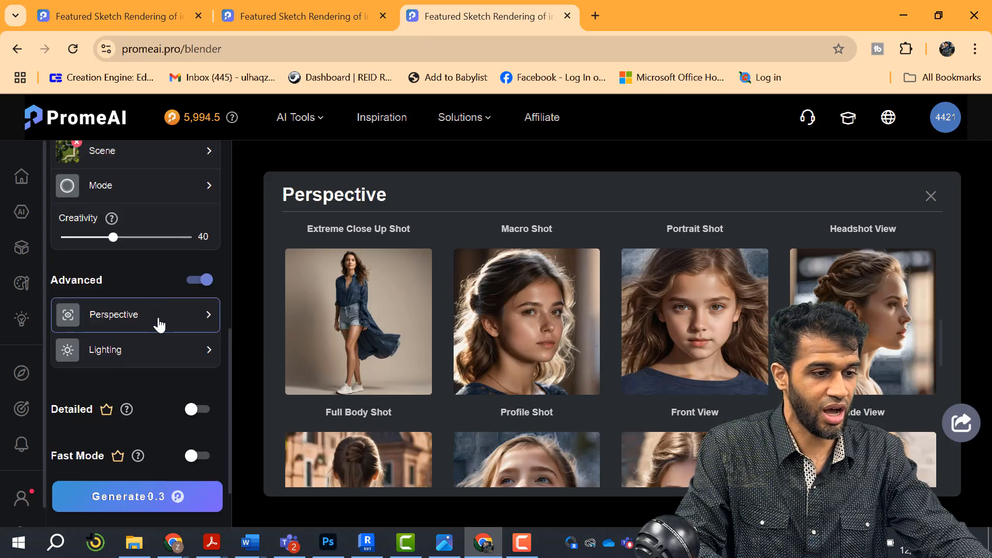
pyautogui.scroll(3, 159, 324)
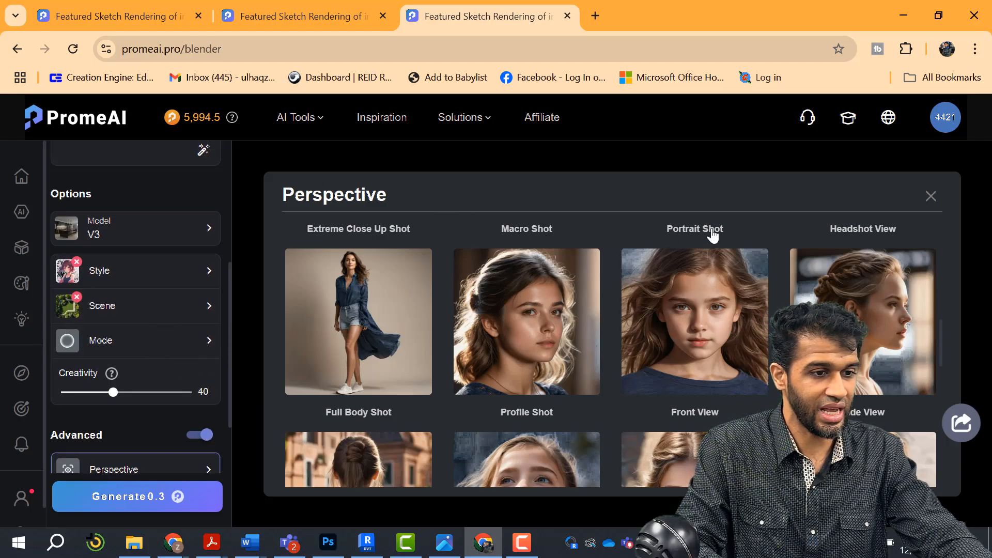
pyautogui.scroll(-3, 206, 356)
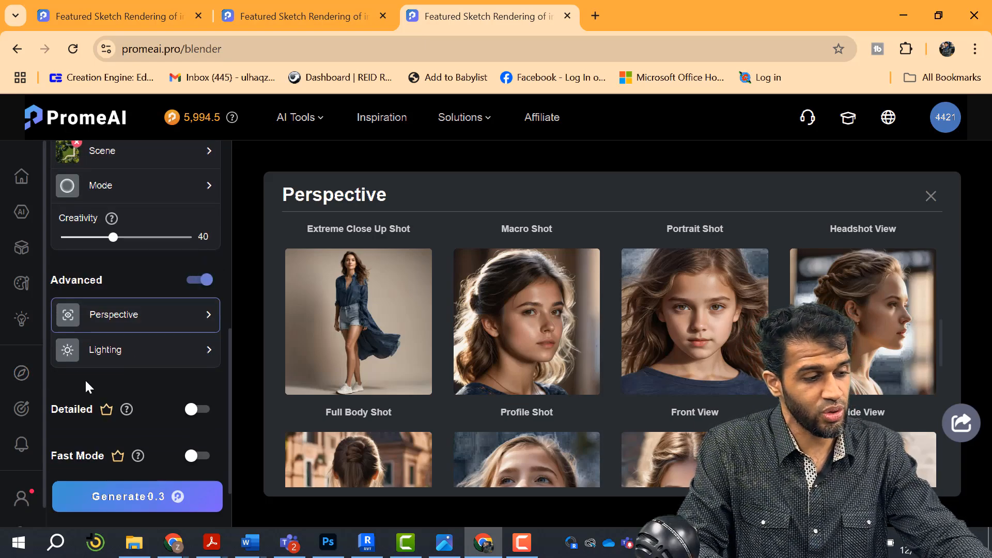
pyautogui.scroll(-2, 85, 385)
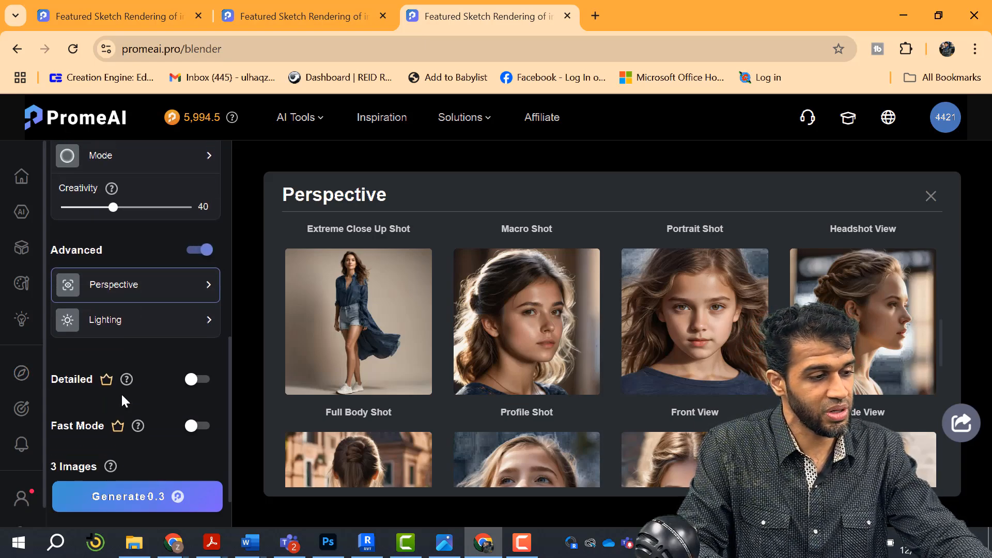
# Generate the floor plan renderings and view the first and second results enlarged.
pyautogui.click(135, 503)
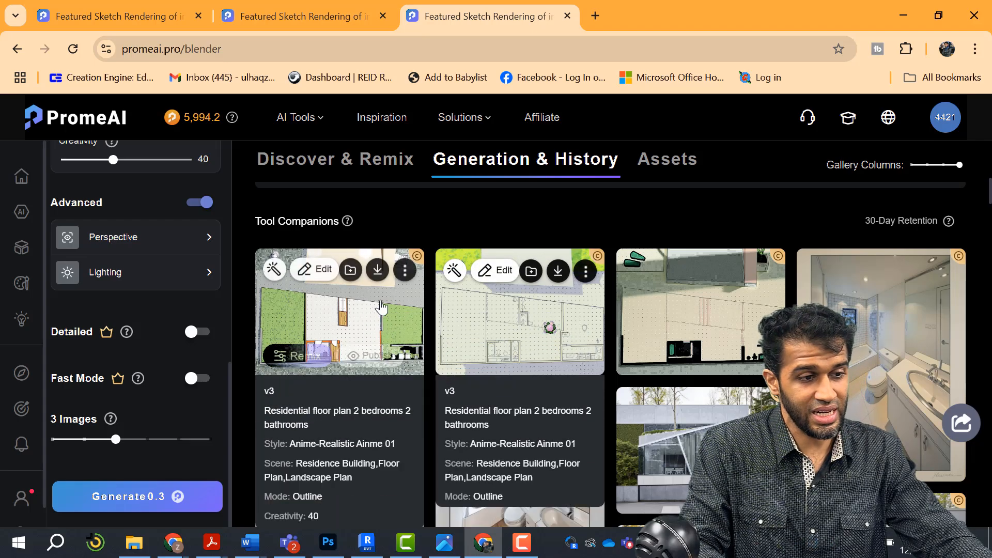
pyautogui.click(338, 322)
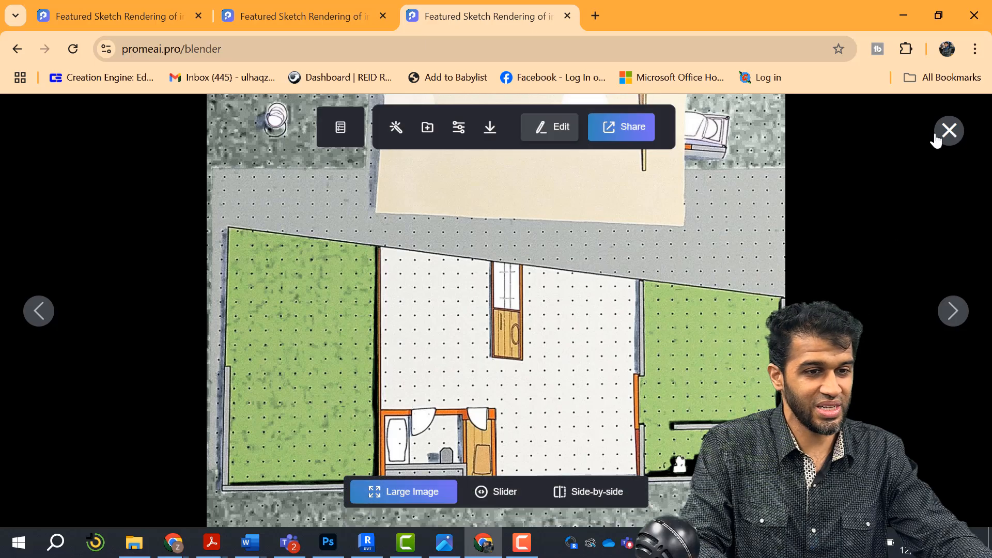
pyautogui.click(947, 132)
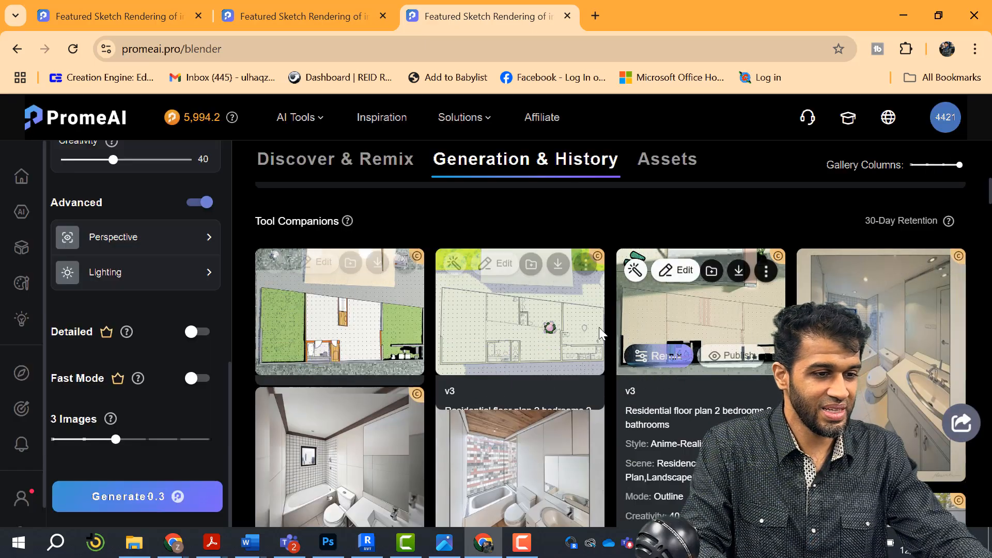
pyautogui.click(552, 331)
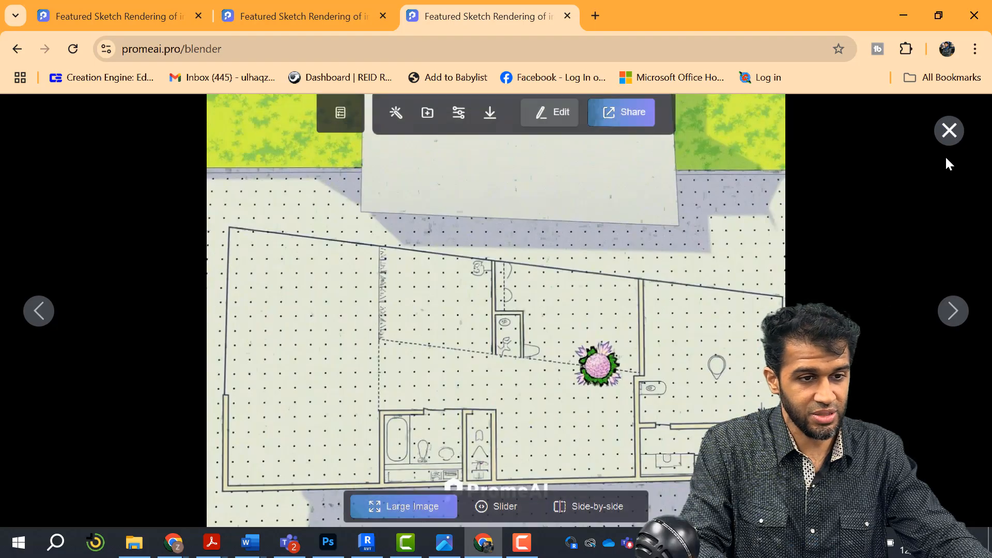
pyautogui.click(947, 135)
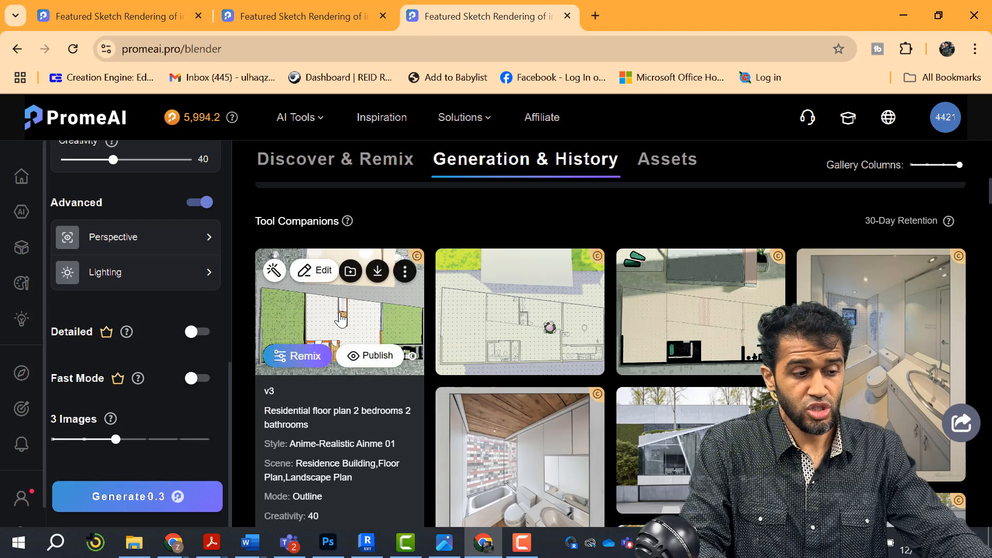
# Open the second floor plan rendering for editing and select its large leftmost room as the area to replace.
pyautogui.click(317, 276)
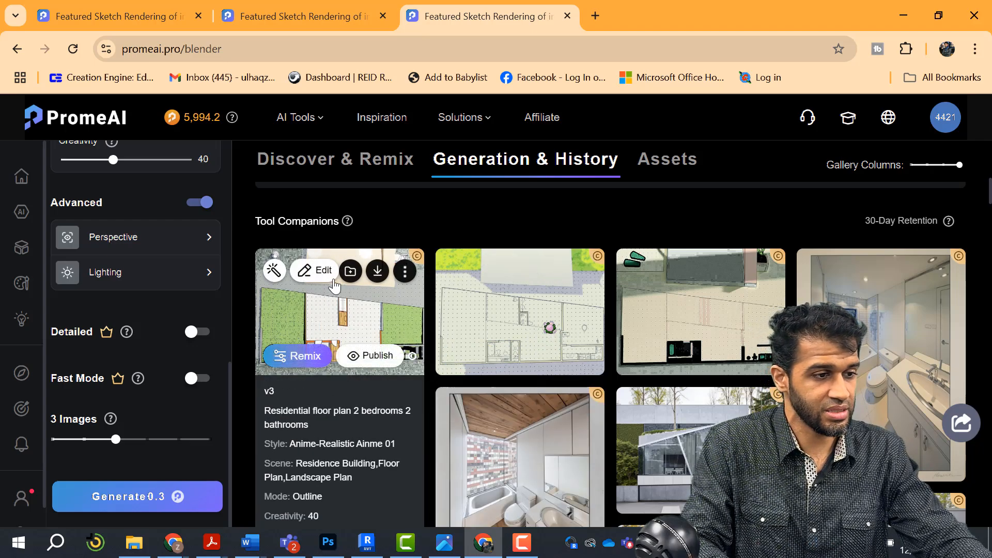
pyautogui.click(315, 271)
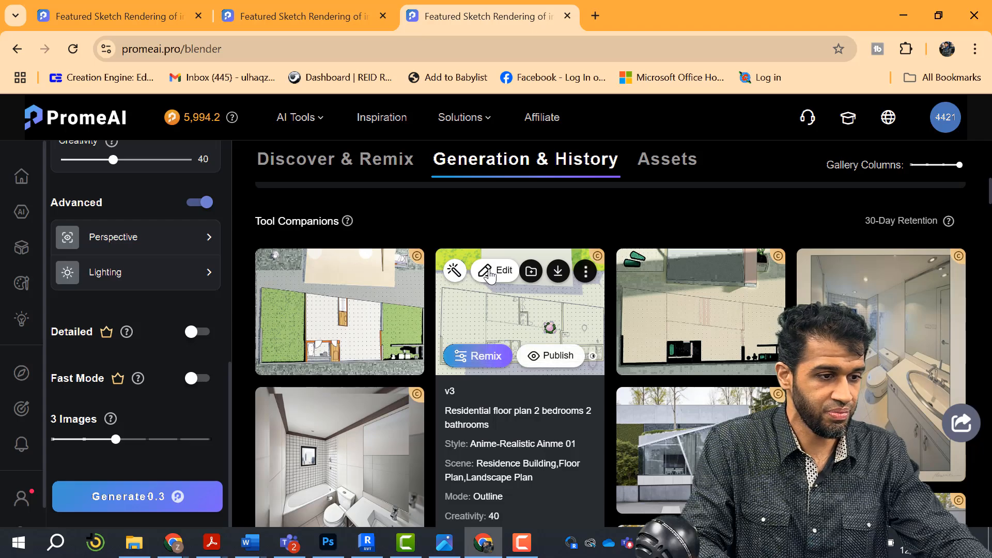
pyautogui.click(489, 271)
pyautogui.click(491, 358)
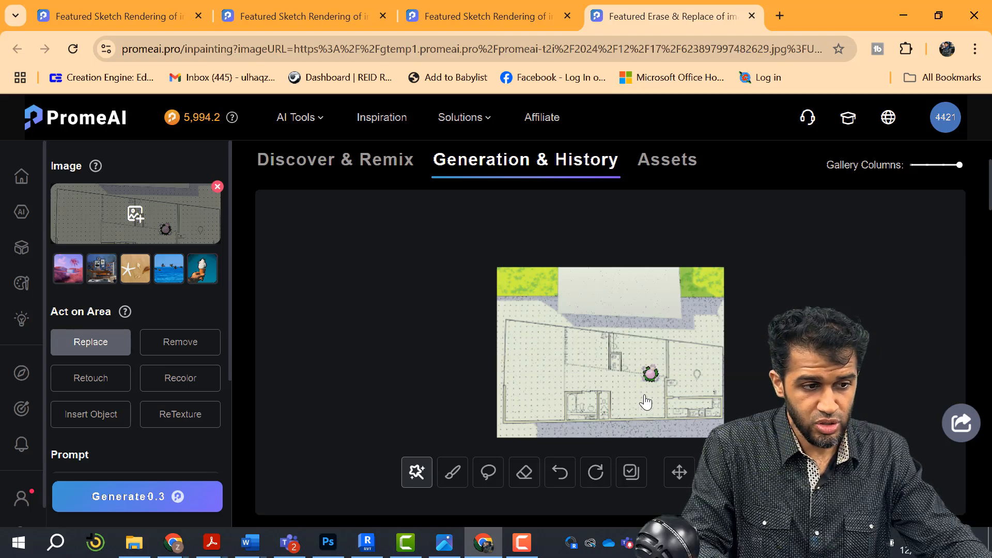
pyautogui.click(548, 392)
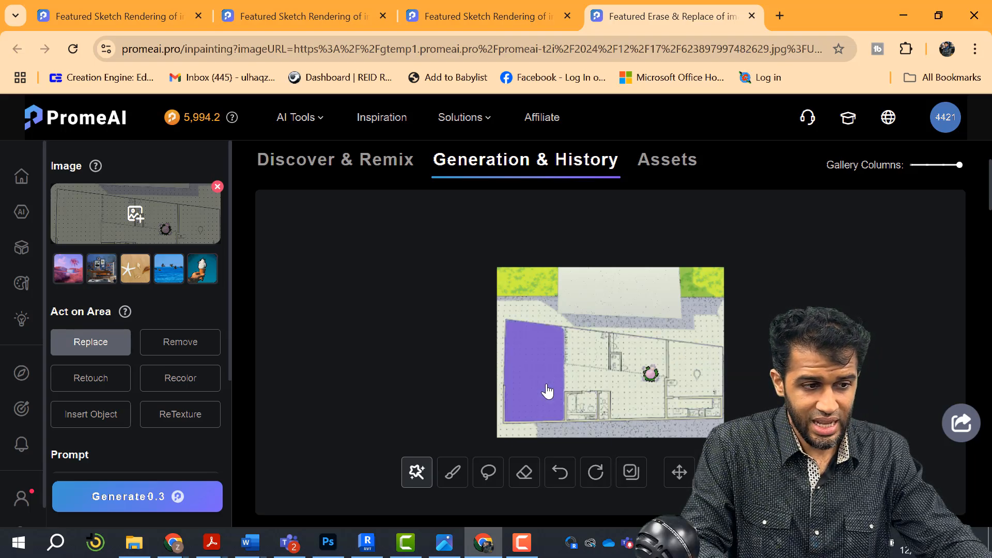
# Enter the replacement prompt "living room floor plan and kitchen hybrid" for the selected room.
pyautogui.scroll(-5, 169, 367)
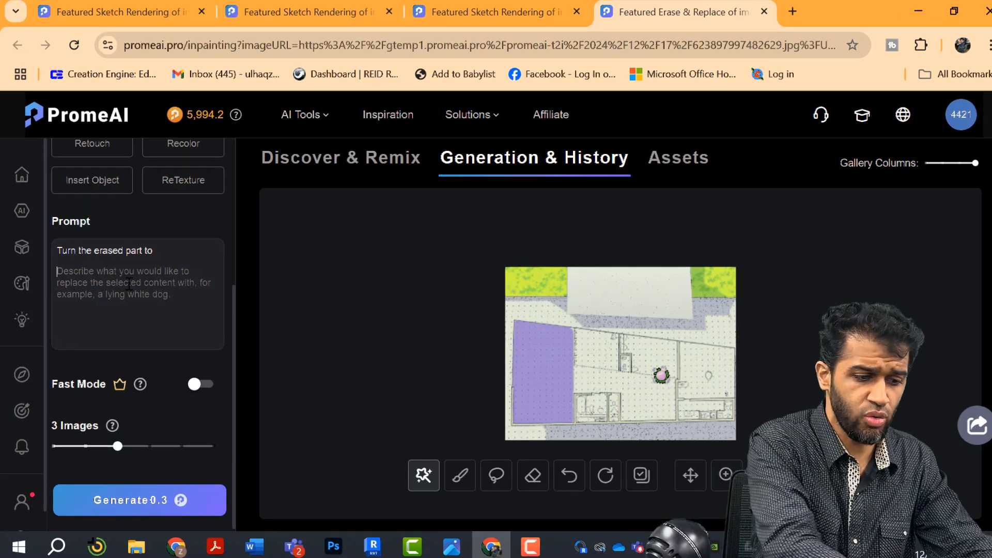
pyautogui.click(127, 284)
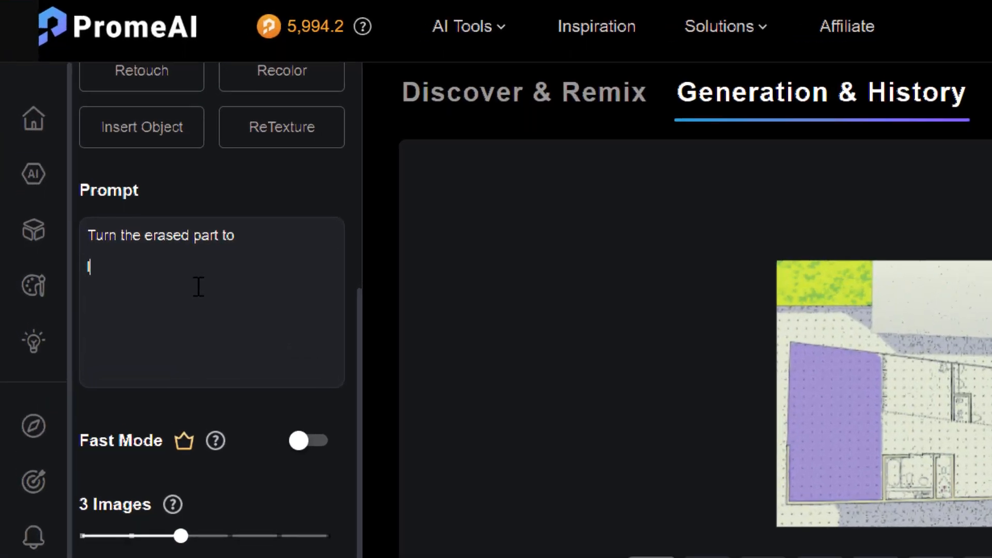
pyautogui.write('living room floor plan and')
pyautogui.write('kitchen')
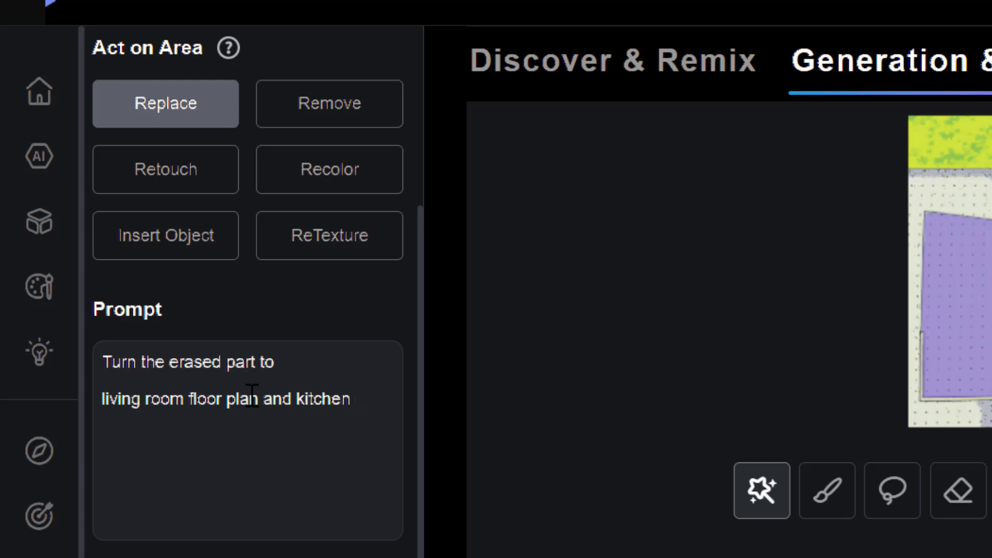
pyautogui.write(' hybrid')
# Set the number of images to 4 and generate the replacement for the selected room.
pyautogui.scroll(-3, 321, 443)
pyautogui.scroll(8, 274, 312)
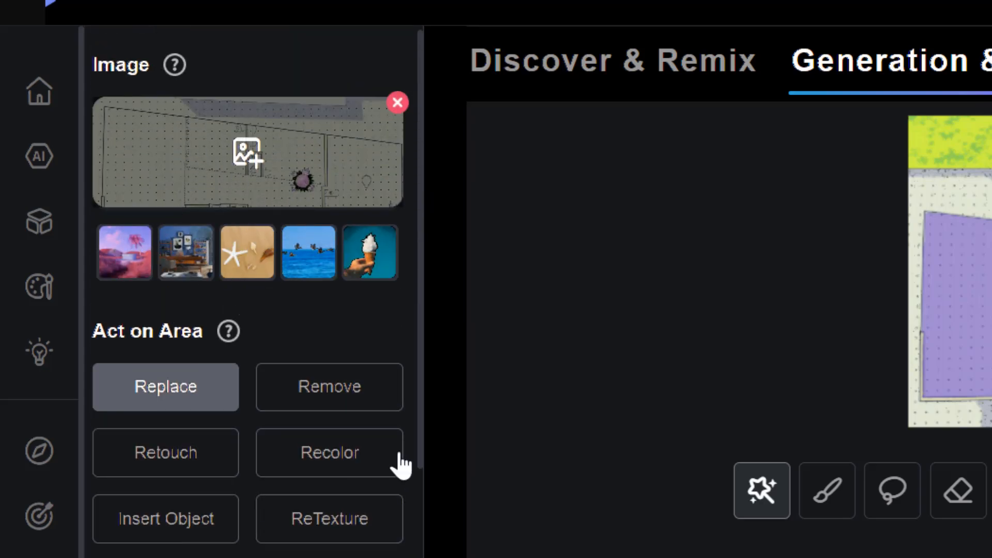
pyautogui.scroll(-7, 401, 461)
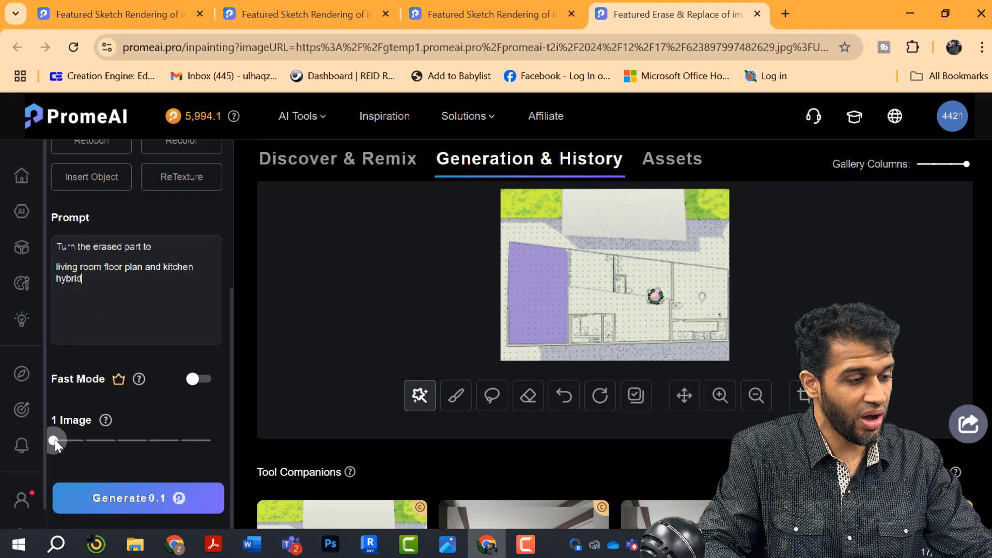
pyautogui.moveTo(54, 439); pyautogui.dragTo(145, 443)
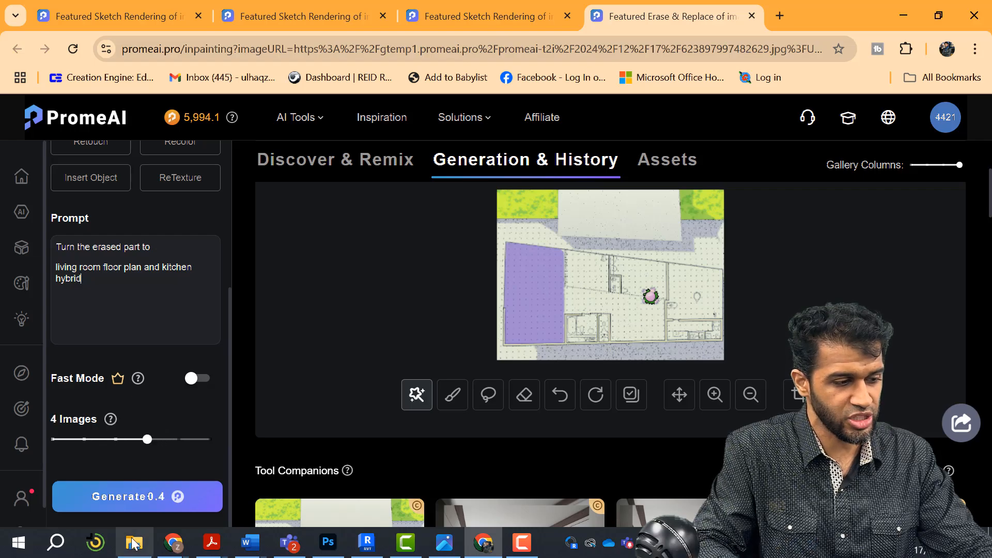
pyautogui.click(169, 512)
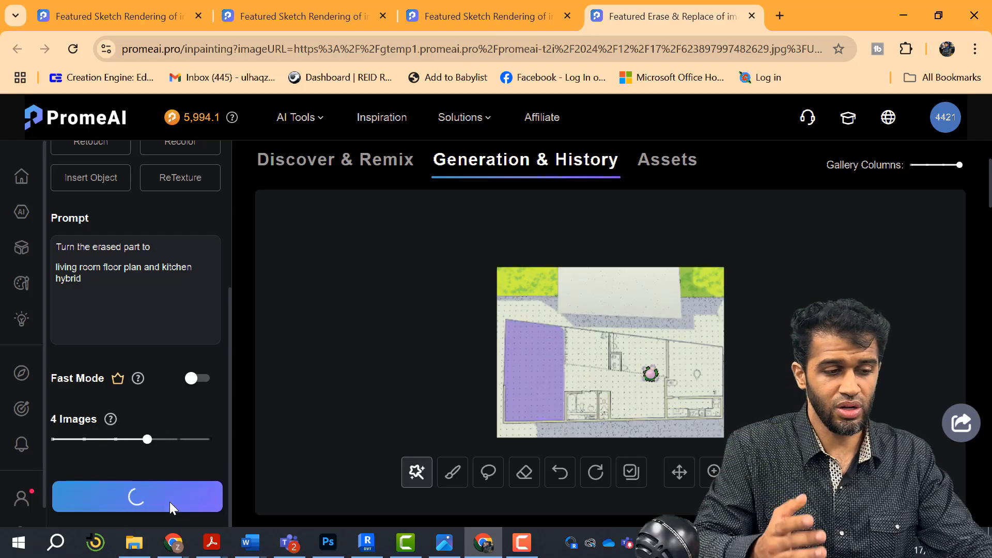
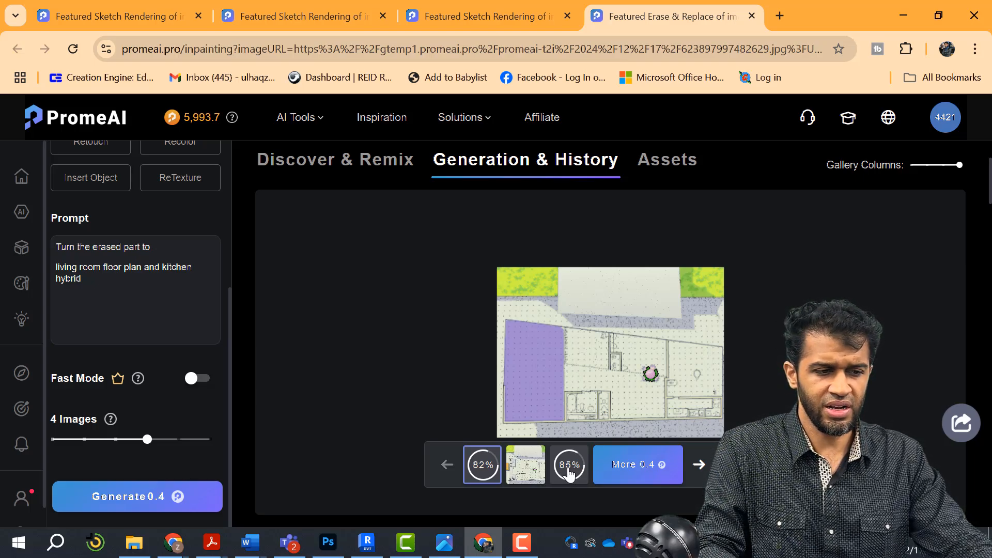
# Compare the generated living room and kitchen replacements by viewing each of the available results.
pyautogui.click(532, 472)
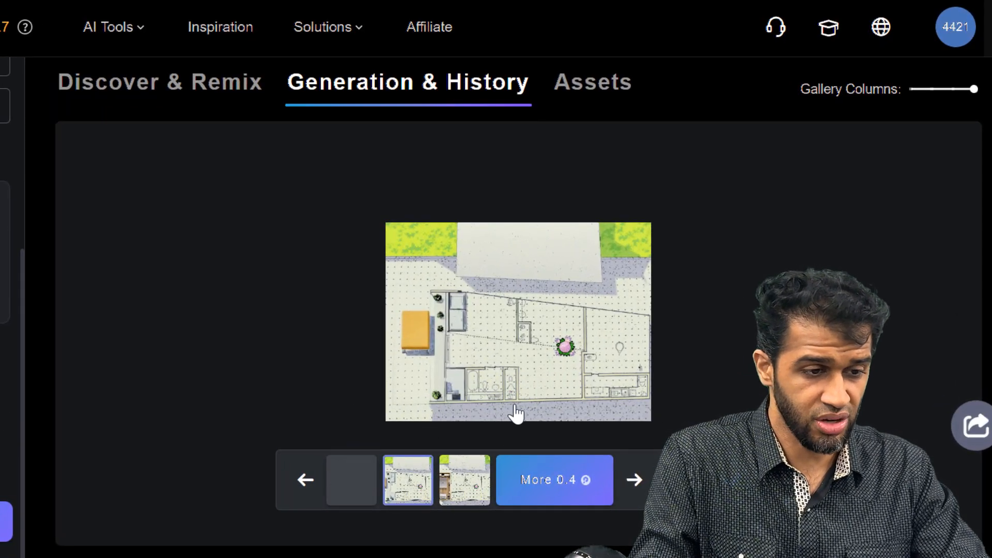
pyautogui.click(442, 478)
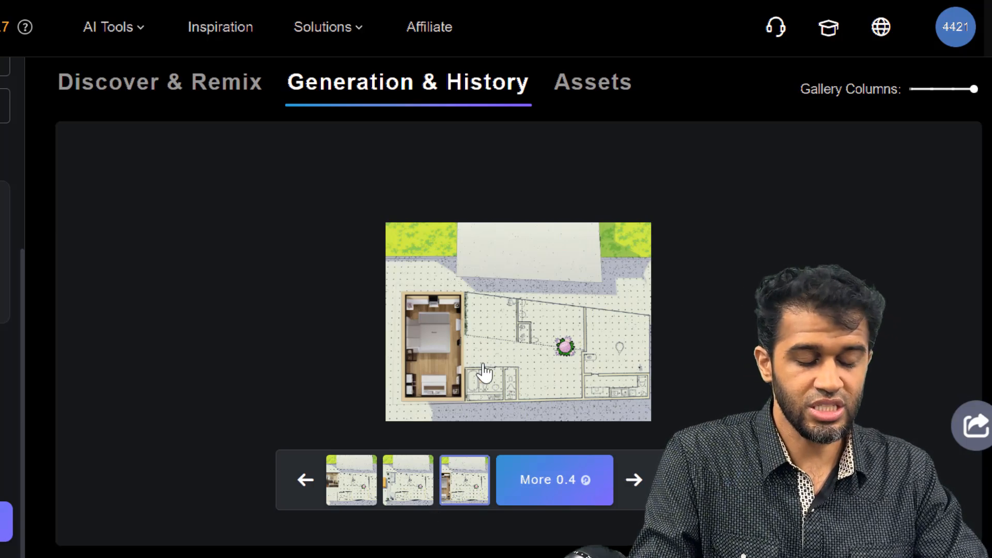
pyautogui.click(369, 488)
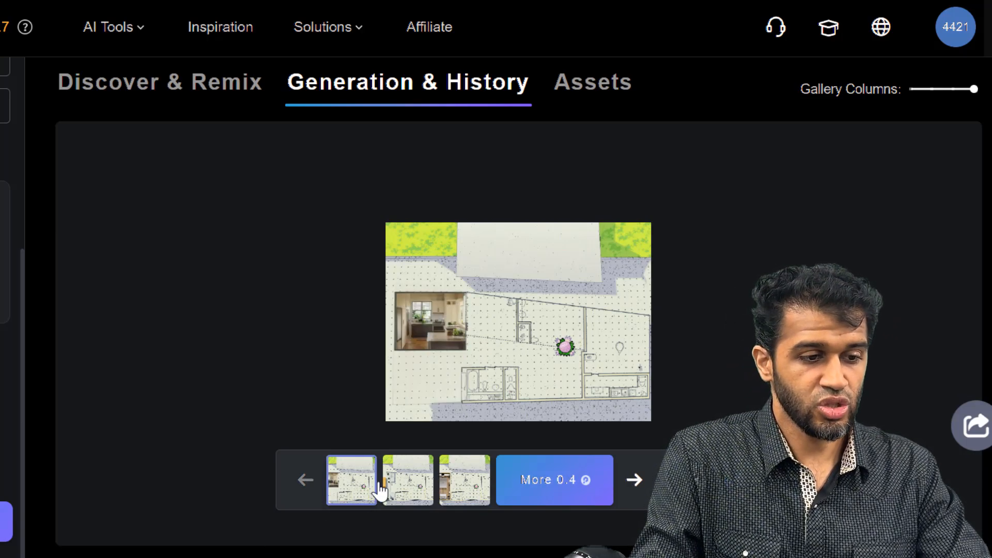
pyautogui.click(414, 489)
pyautogui.click(446, 493)
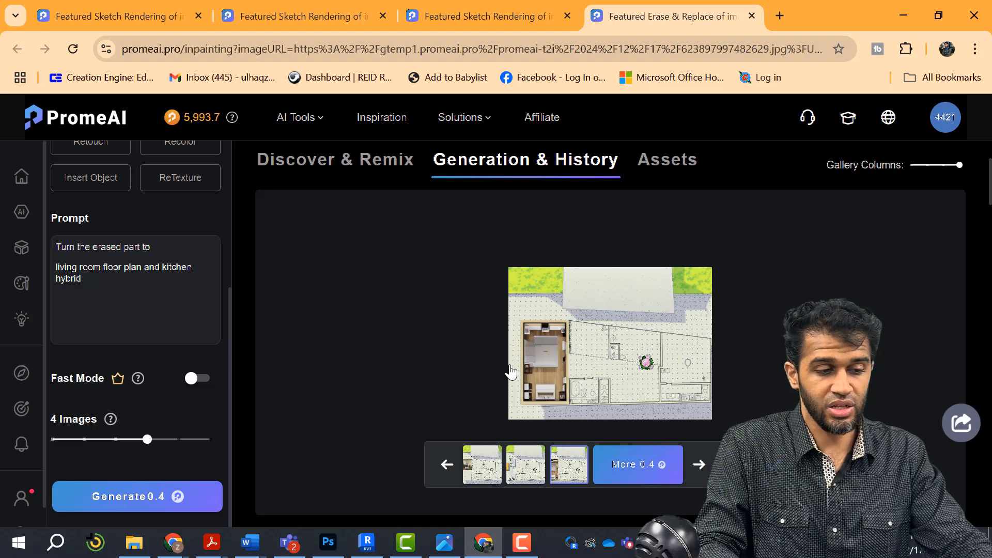
pyautogui.scroll(2, 547, 397)
pyautogui.scroll(-2, 545, 393)
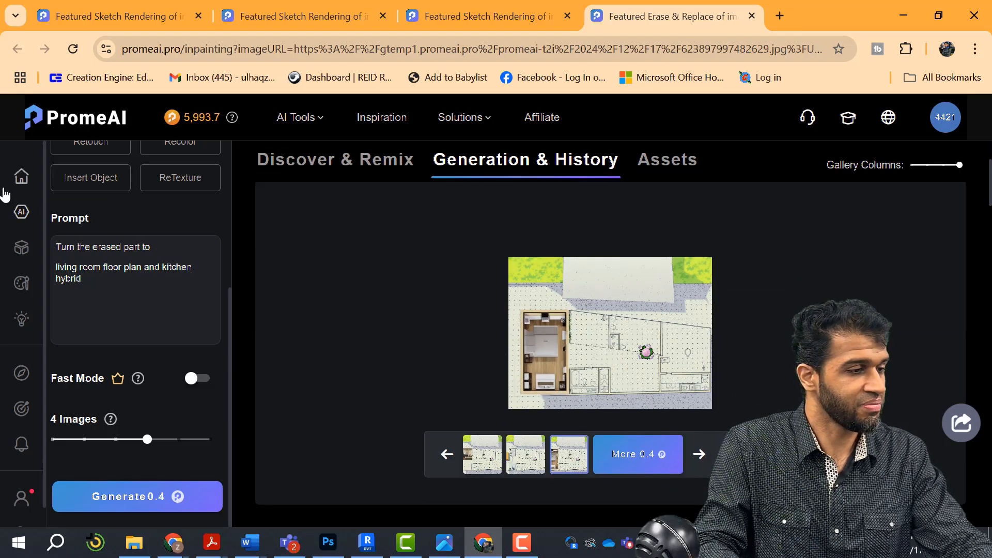
# Leave the Erase & Replace page and open the Sketch Rendering tool.
pyautogui.click(23, 178)
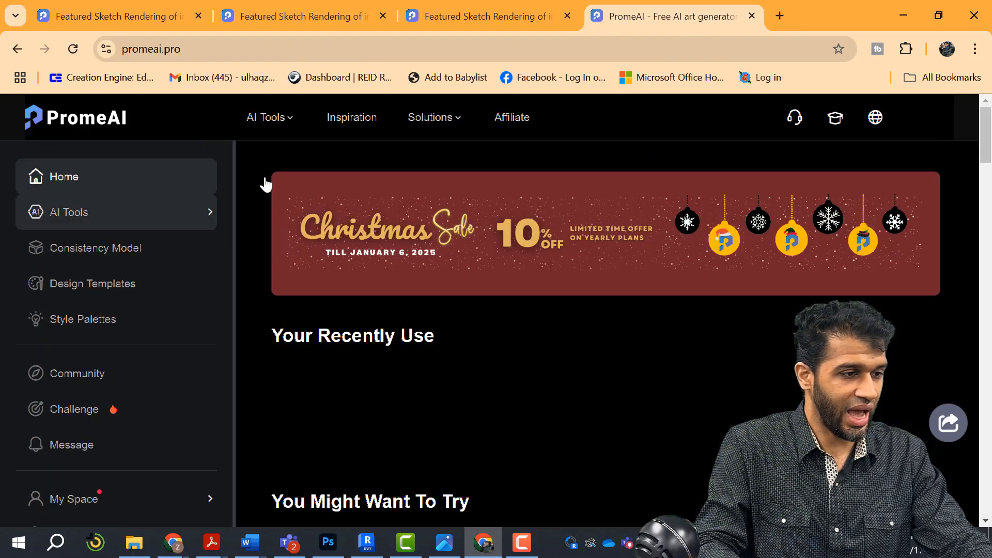
pyautogui.moveTo(299, 121)
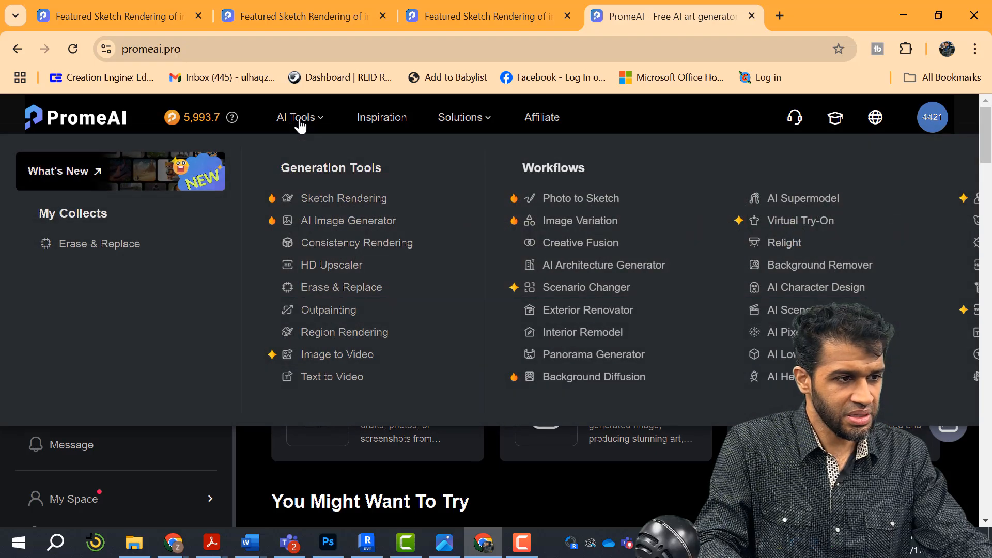
pyautogui.click(350, 202)
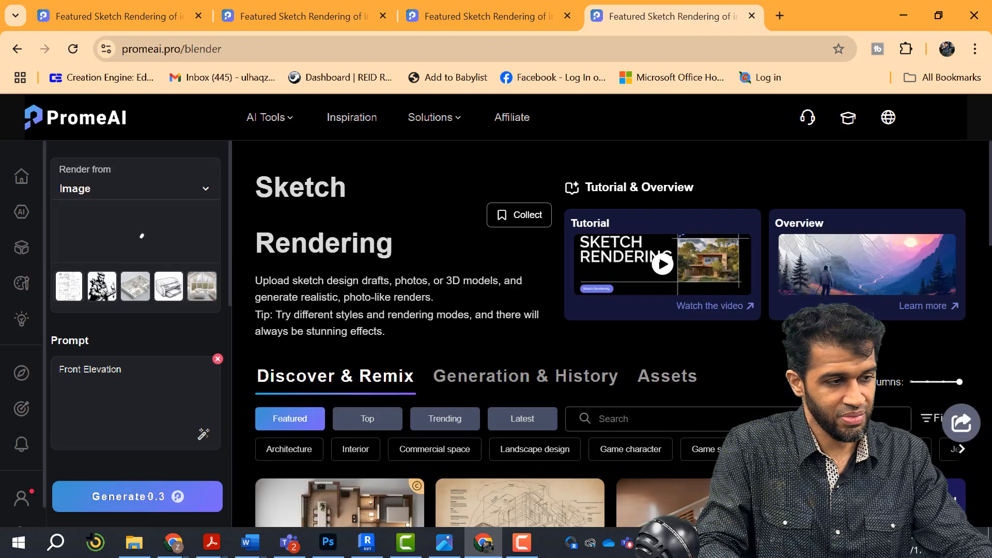
# Upload LTL_Park+Tower_05.jpg from the Downloads folder as the source image for the rendering.
pyautogui.click(146, 246)
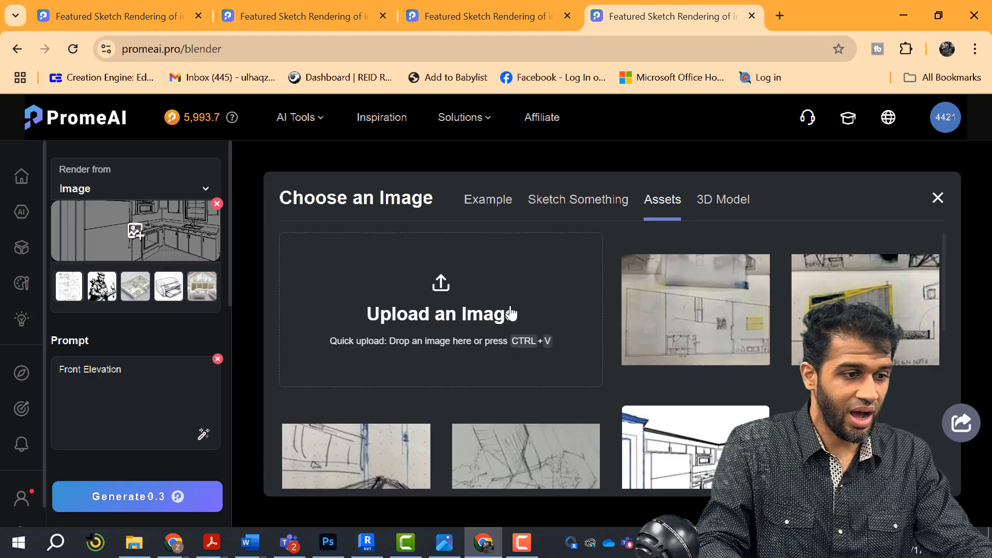
pyautogui.click(466, 306)
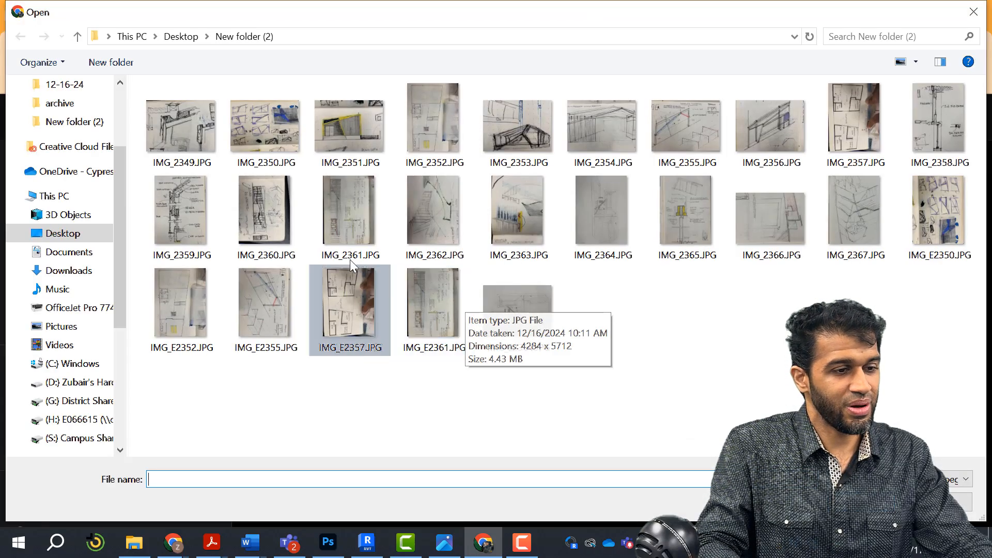
pyautogui.scroll(2, 75, 159)
pyautogui.scroll(1, 76, 159)
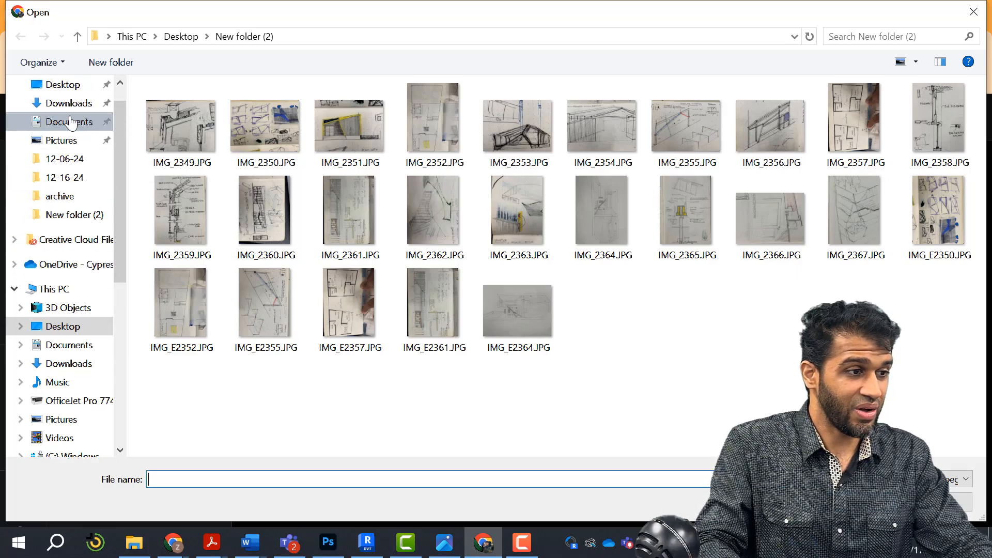
pyautogui.click(67, 103)
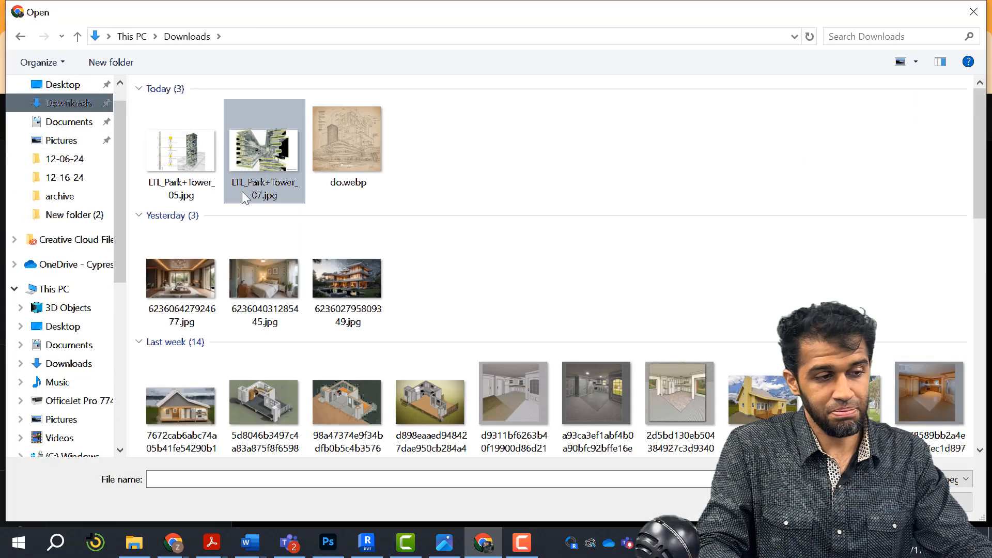
pyautogui.click(189, 163)
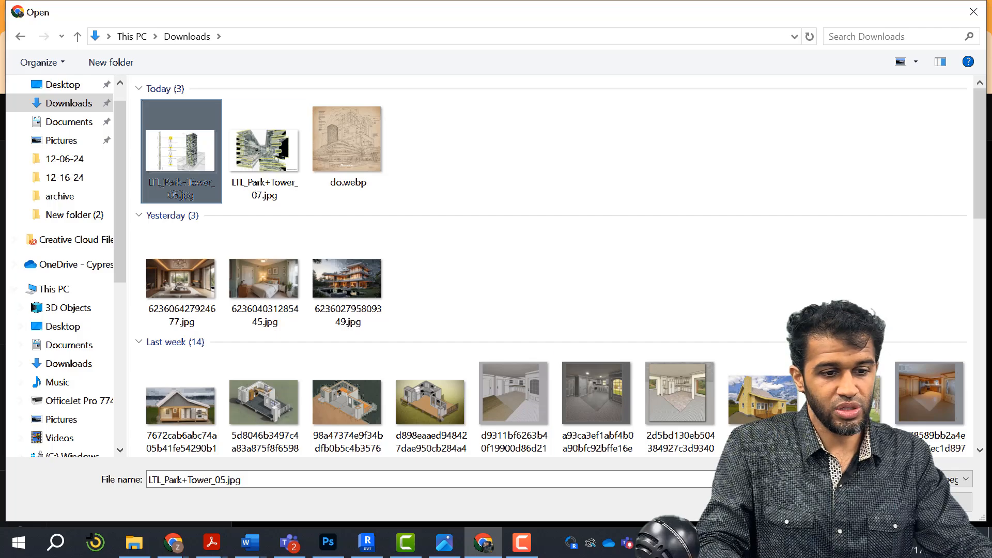
pyautogui.click(870, 503)
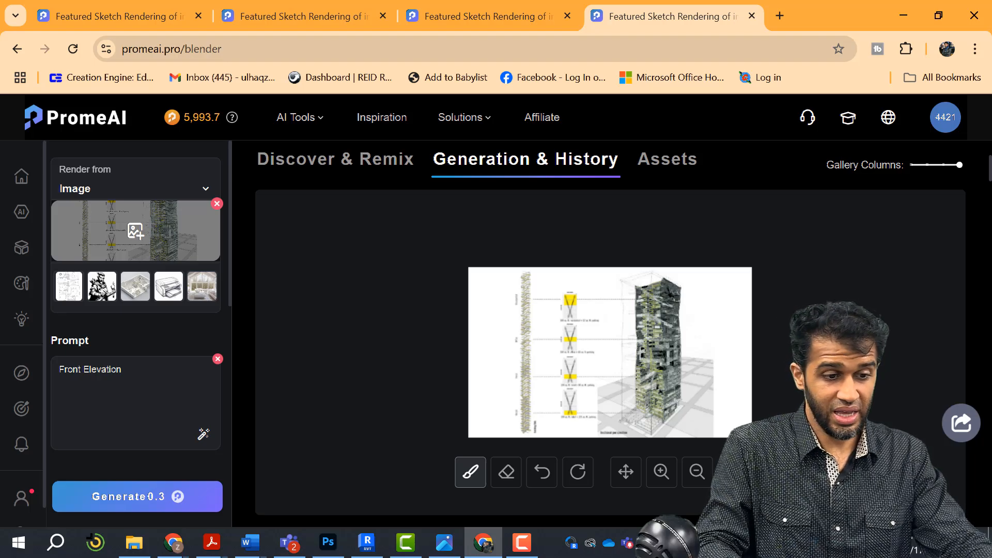
# Crop the uploaded image to the tower's sectional perspective, cutting off the diagrams and the blank margin beside it.
pyautogui.click(733, 471)
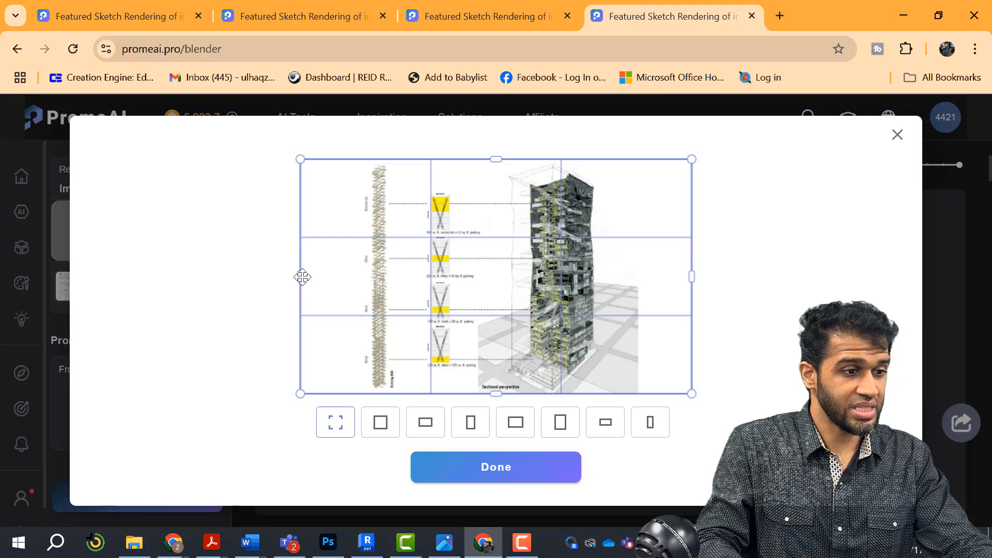
pyautogui.moveTo(298, 276); pyautogui.dragTo(477, 280)
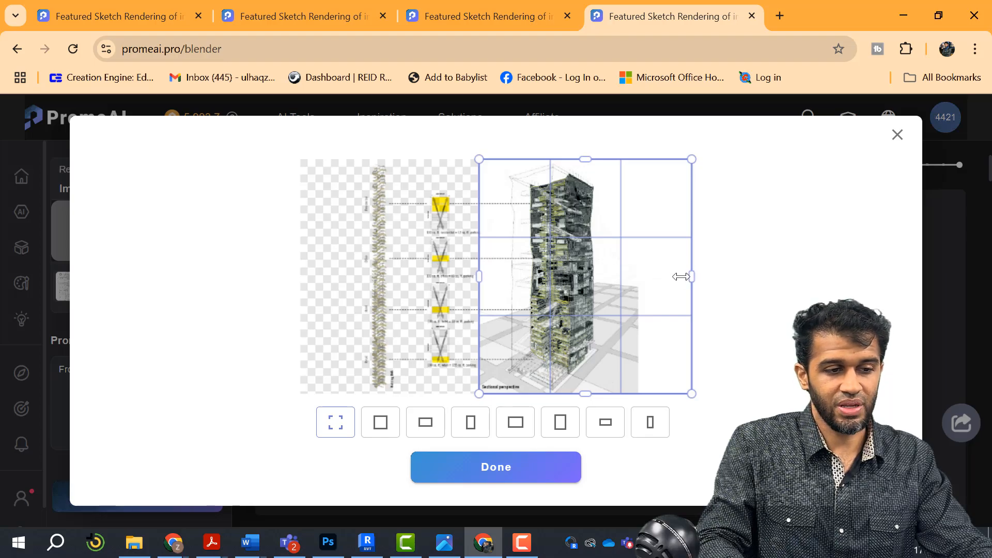
pyautogui.moveTo(685, 275); pyautogui.dragTo(636, 288)
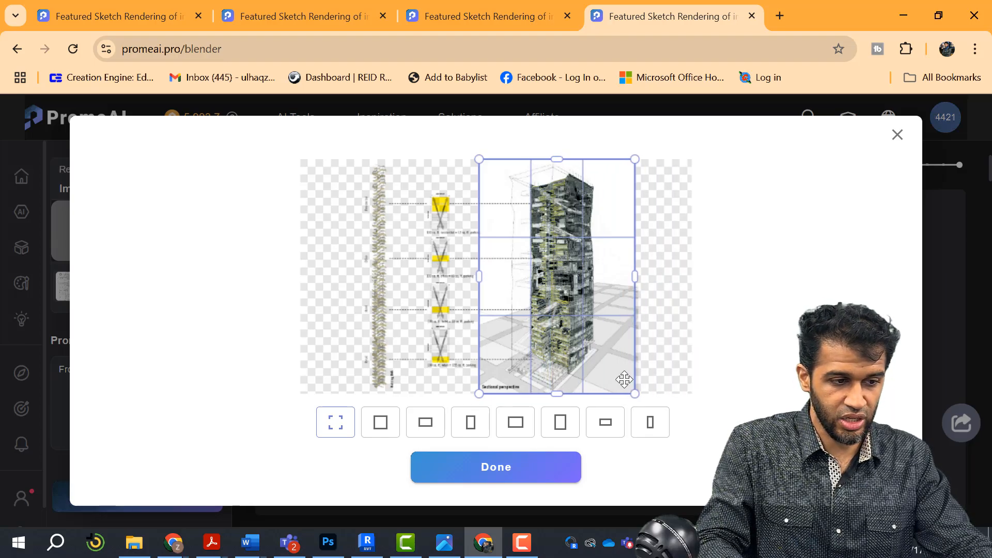
pyautogui.click(542, 470)
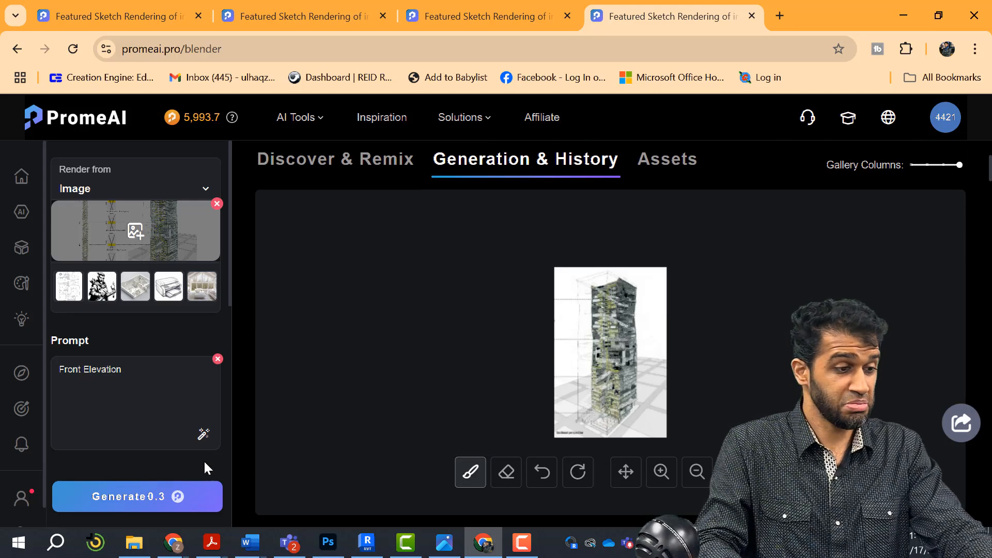
# Replace the prompt with "Skyscraper" and open the rendering style choices.
pyautogui.moveTo(133, 366); pyautogui.dragTo(23, 374)
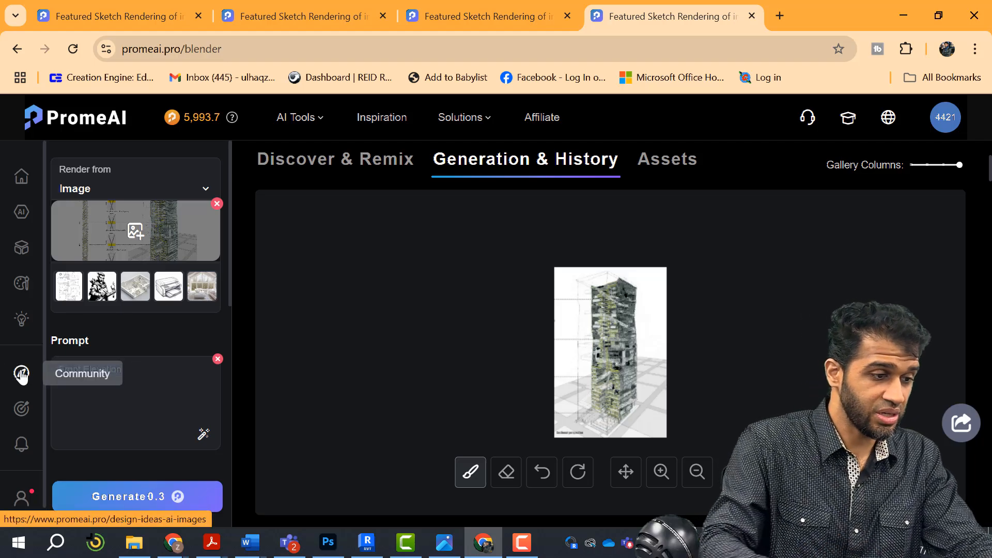
pyautogui.write('Skyscraper')
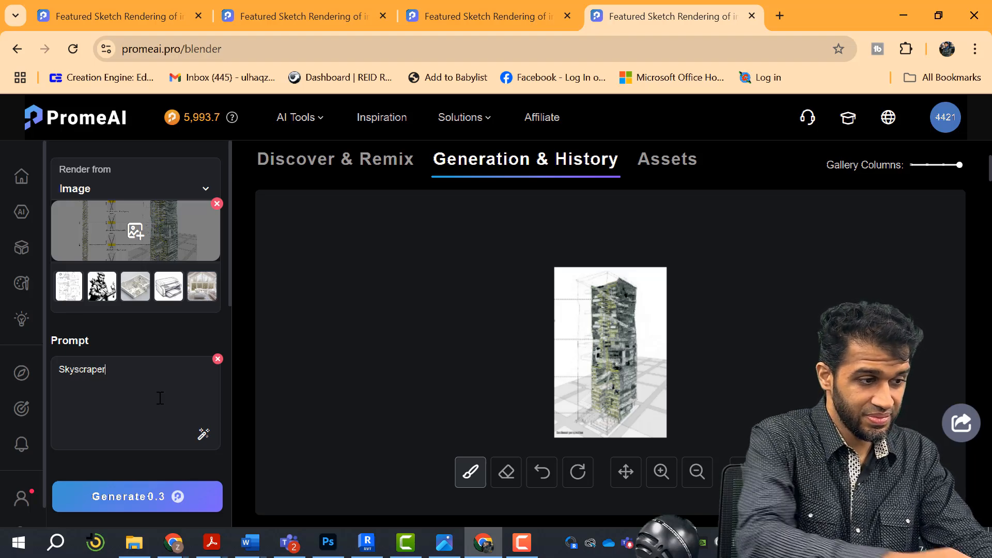
pyautogui.scroll(-5, 182, 399)
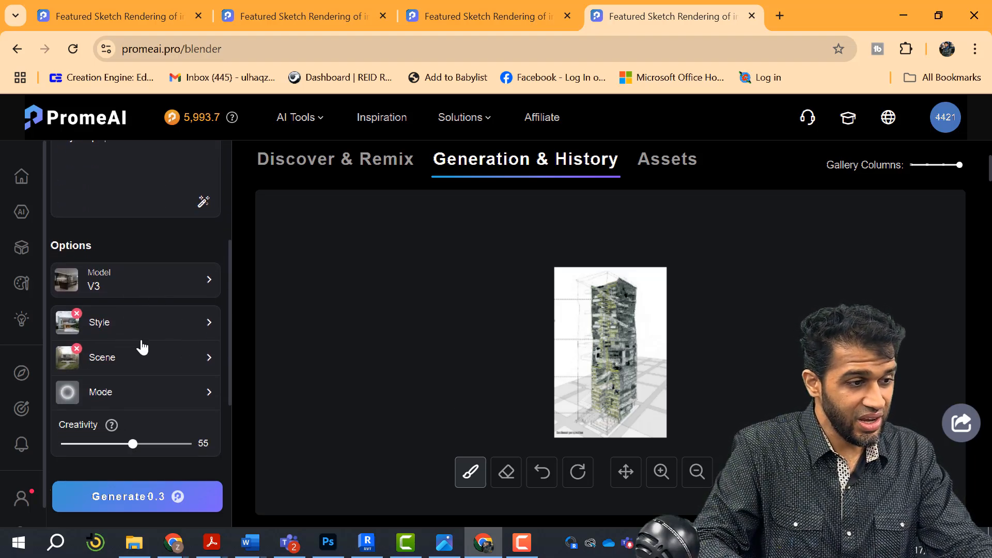
pyautogui.click(140, 333)
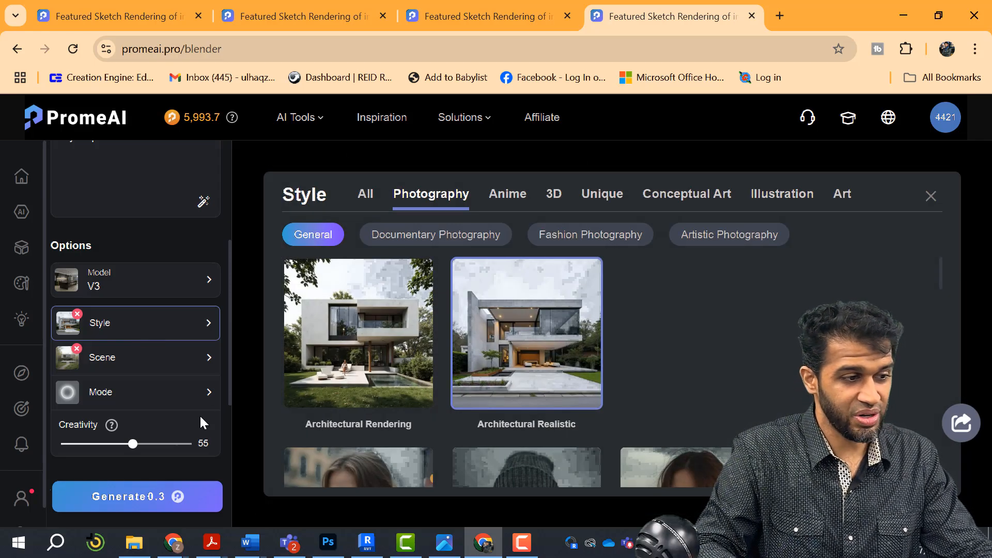
# Remove the Residence Building, Pure Geometry and In The Birch Forest selections from the scene settings.
pyautogui.click(161, 366)
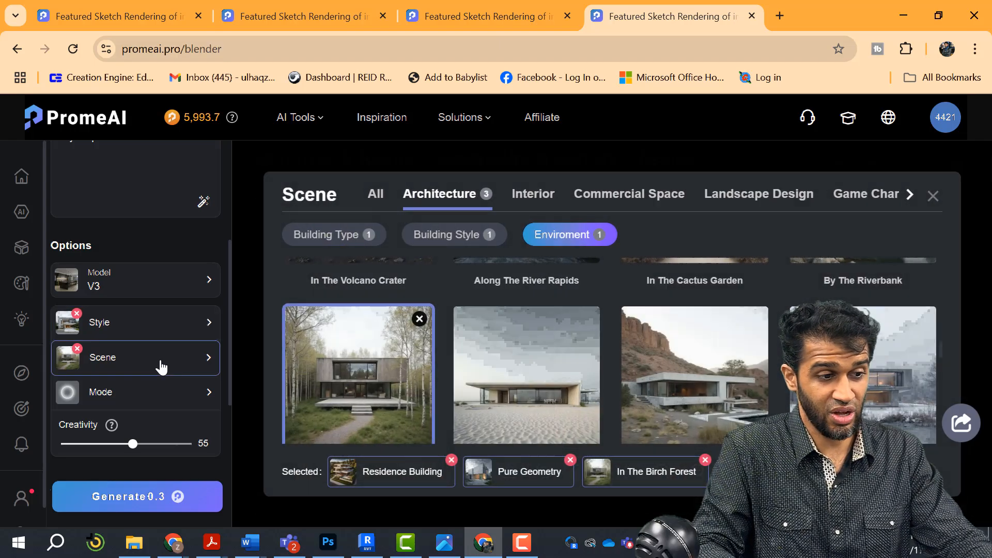
pyautogui.scroll(3, 546, 402)
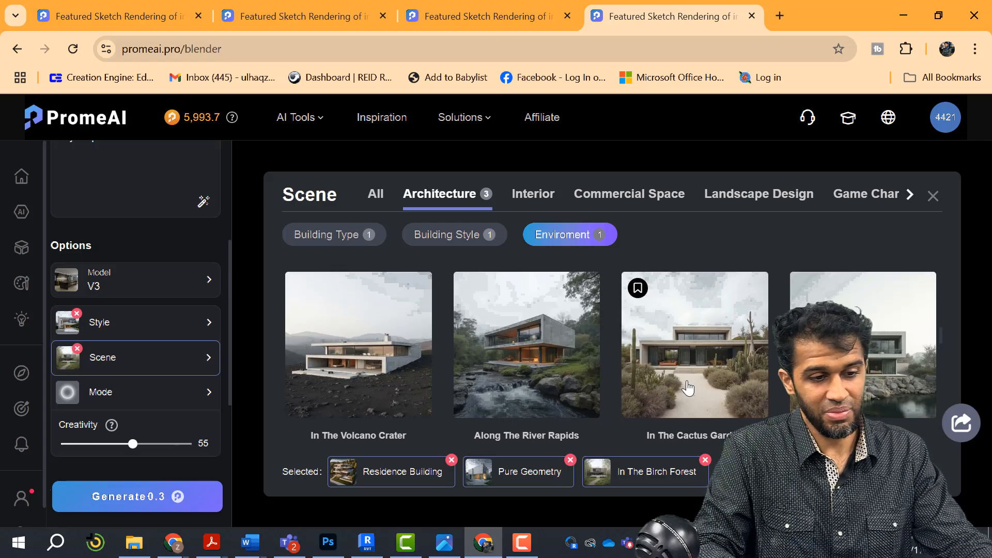
pyautogui.scroll(-3, 550, 369)
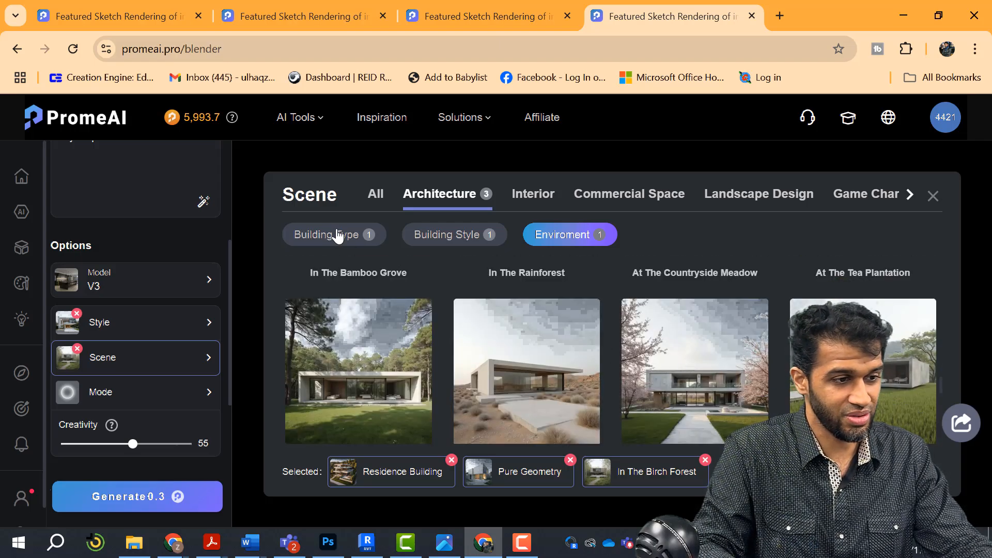
pyautogui.click(452, 461)
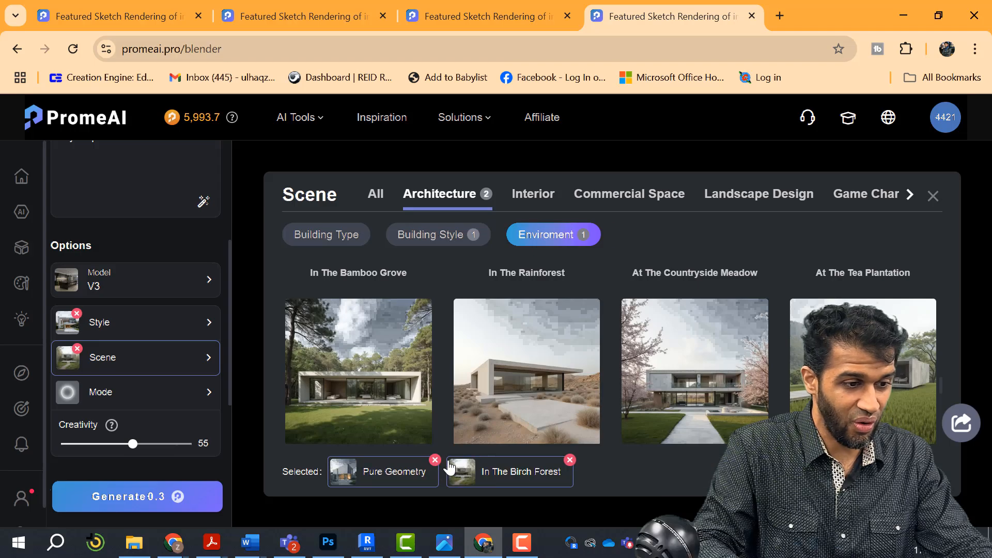
pyautogui.click(435, 461)
pyautogui.click(451, 461)
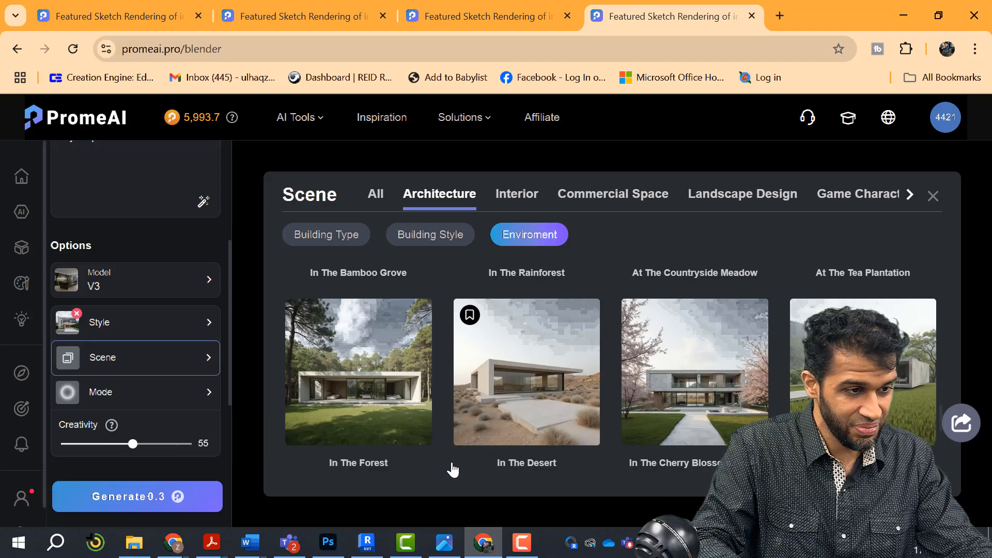
# Choose Skyscraper as the architecture building type for the scene.
pyautogui.click(331, 240)
pyautogui.scroll(-4, 589, 355)
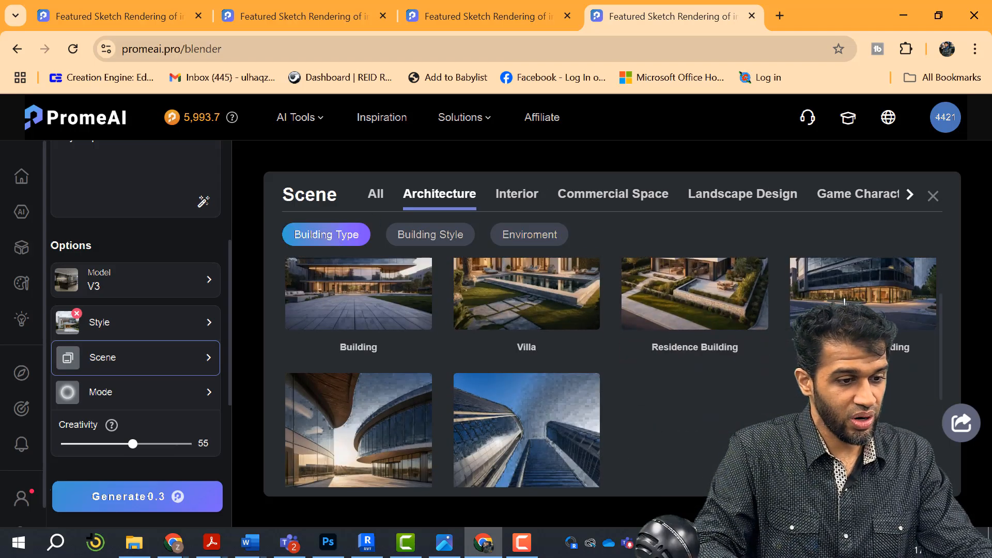
pyautogui.click(542, 322)
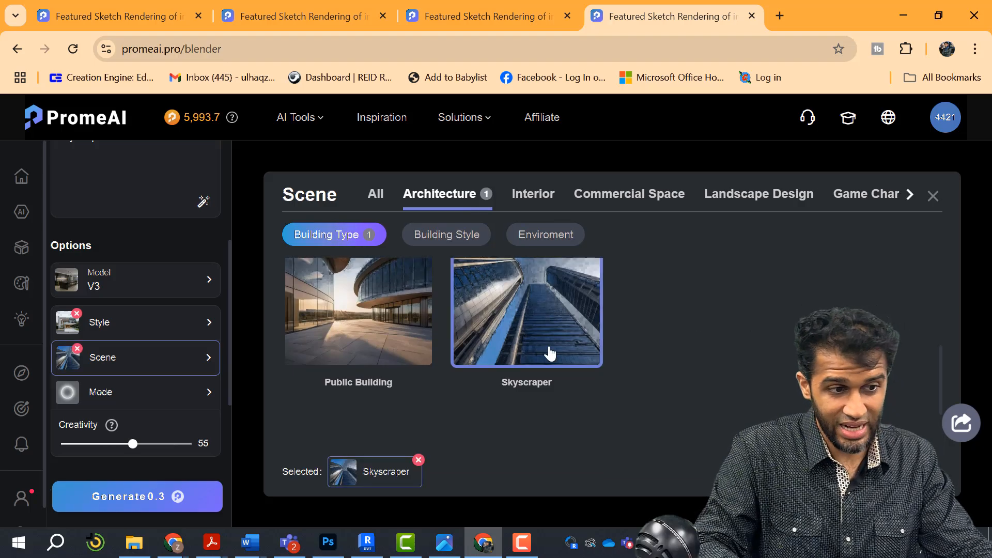
# Choose the Vertical Layers commercial building style for the architecture scene.
pyautogui.click(427, 243)
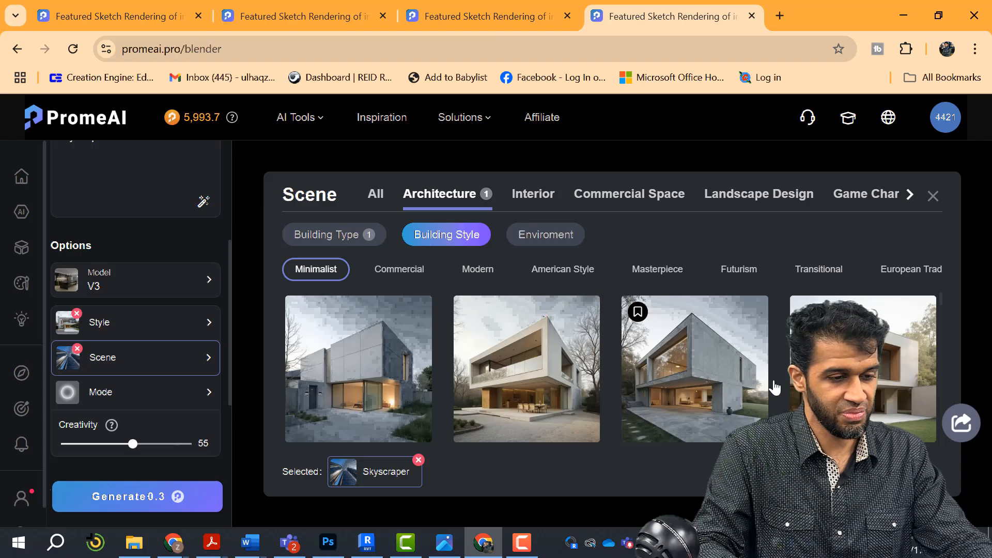
pyautogui.scroll(-4, 582, 405)
pyautogui.scroll(4, 292, 365)
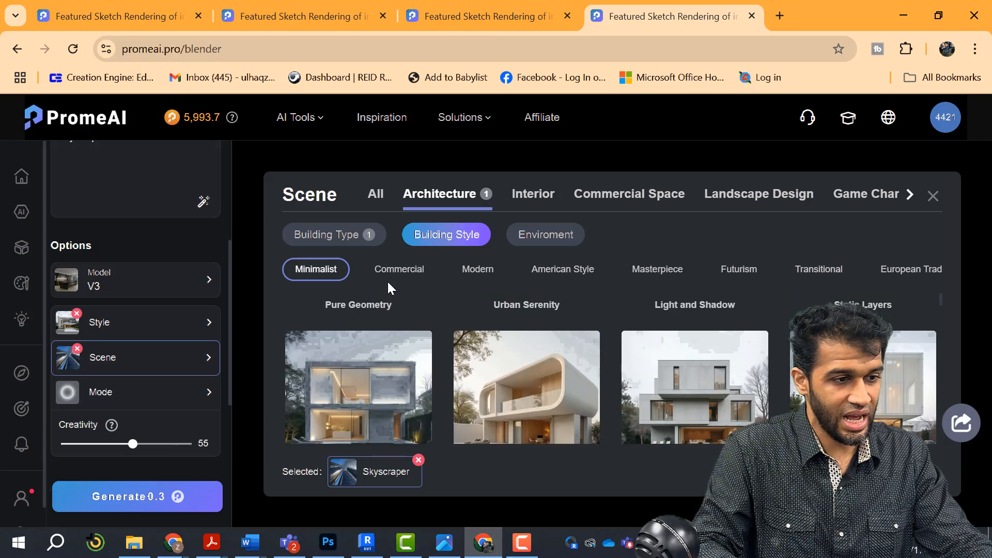
pyautogui.click(388, 272)
pyautogui.scroll(-2, 678, 379)
pyautogui.scroll(-10, 678, 379)
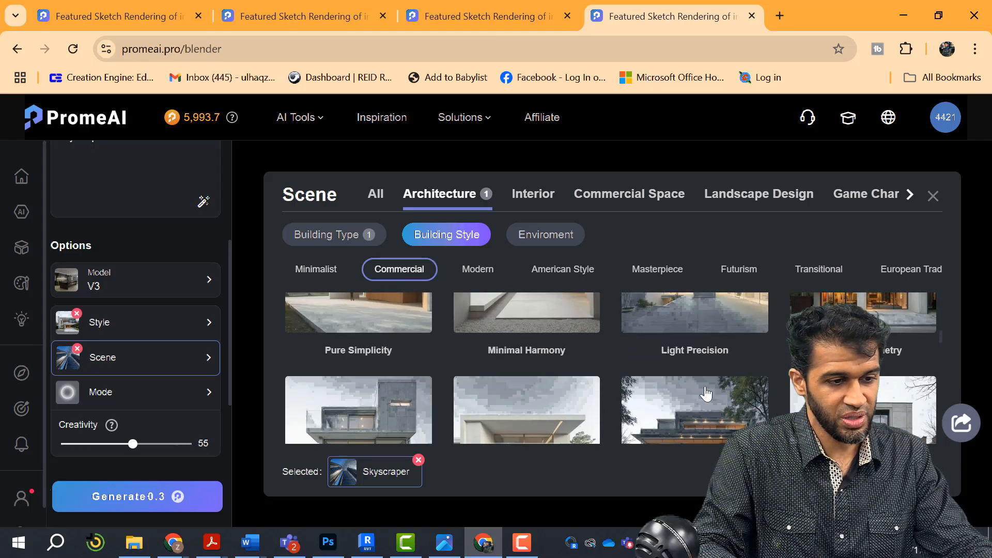
pyautogui.scroll(3, 722, 374)
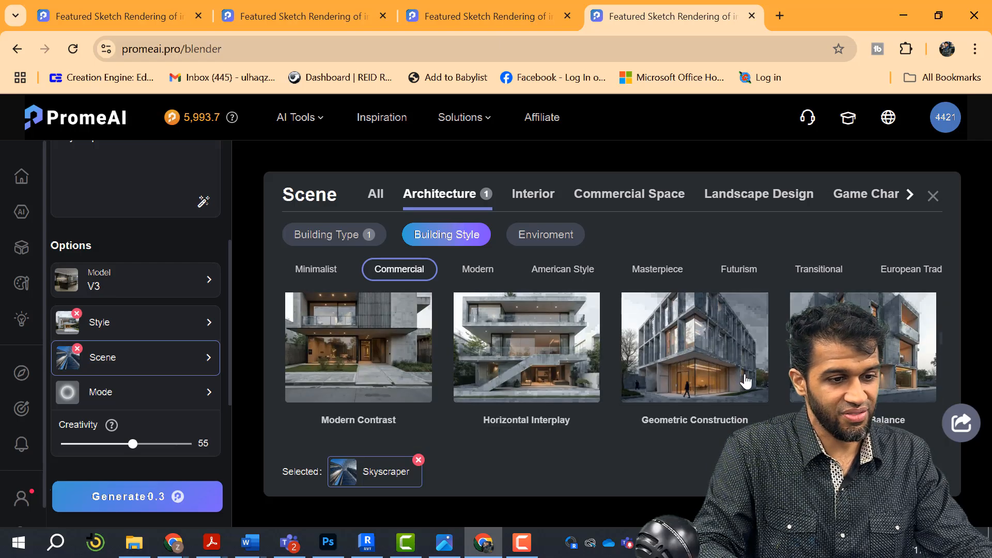
pyautogui.scroll(-6, 723, 357)
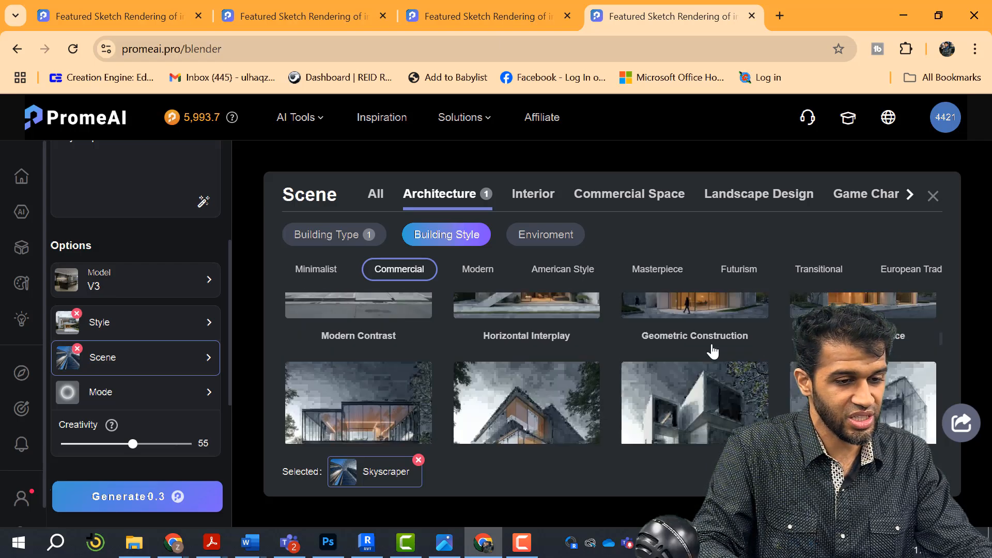
pyautogui.scroll(-2, 783, 369)
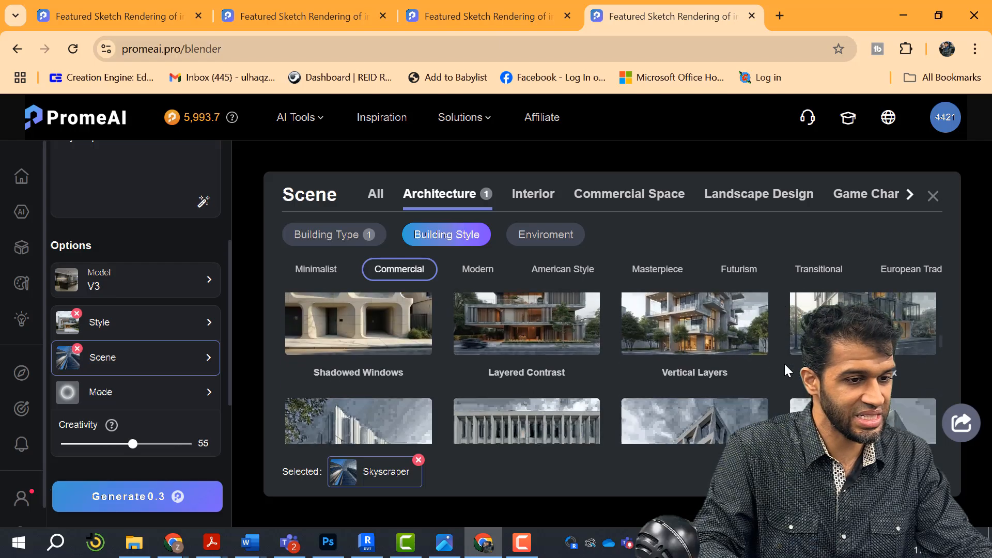
pyautogui.click(692, 323)
# Browse the remaining commercial building styles for alternatives suited to the tower.
pyautogui.scroll(-2, 719, 336)
pyautogui.scroll(-5, 724, 351)
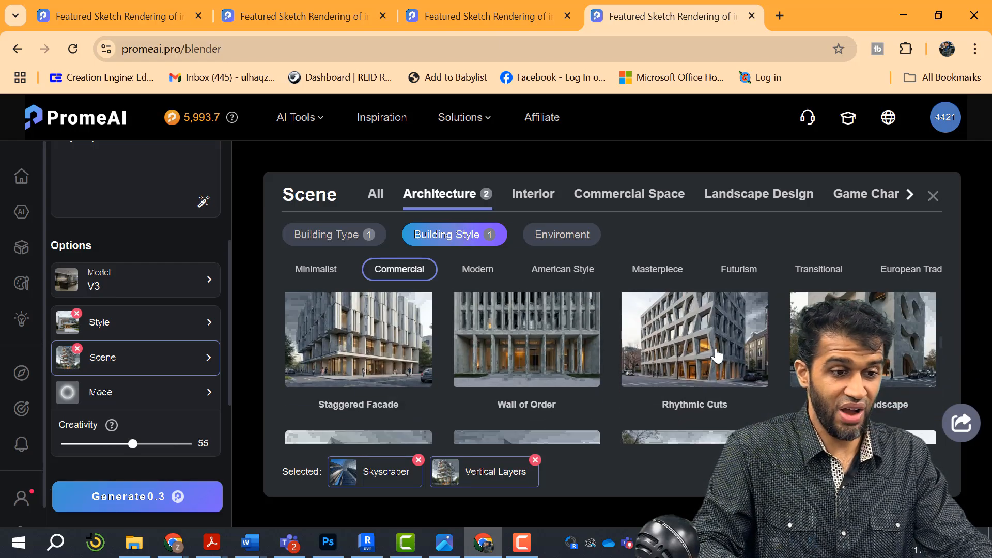
pyautogui.scroll(-4, 730, 372)
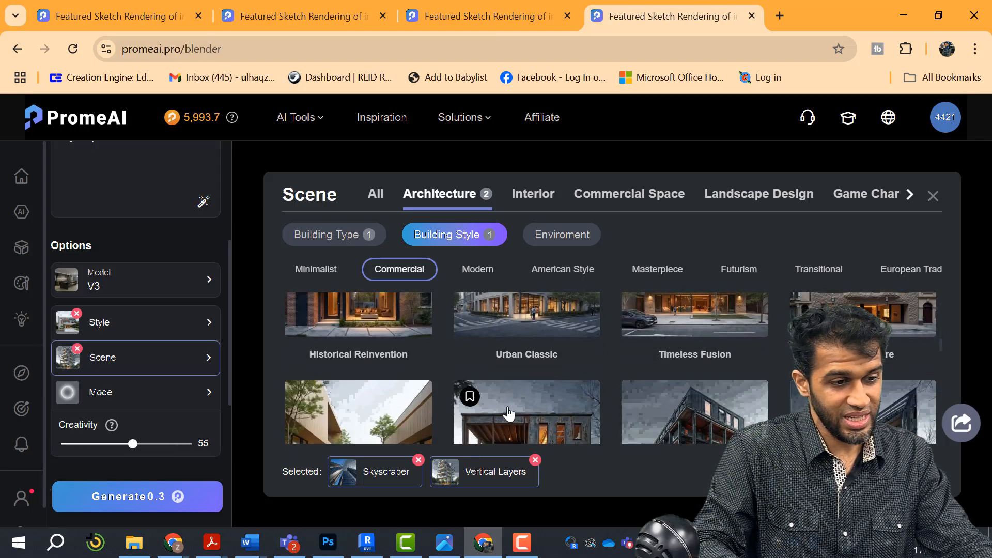
pyautogui.scroll(-4, 470, 392)
pyautogui.scroll(-2, 768, 357)
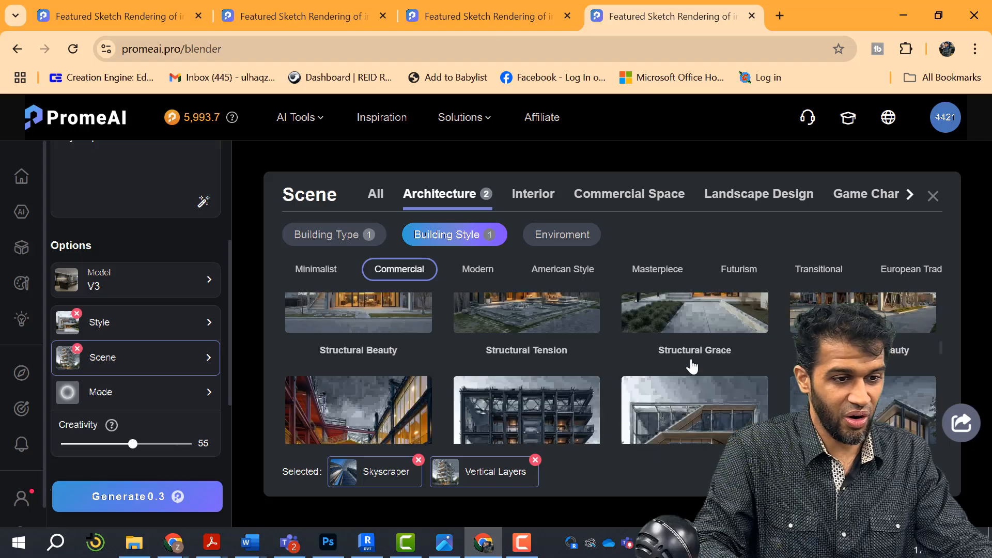
pyautogui.scroll(-2, 731, 373)
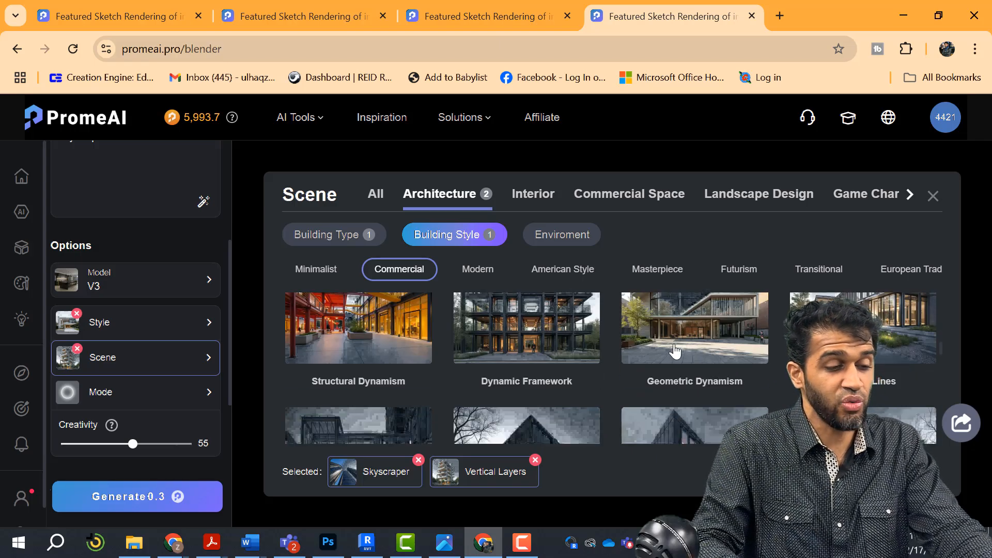
pyautogui.scroll(-2, 724, 368)
pyautogui.scroll(-1, 736, 375)
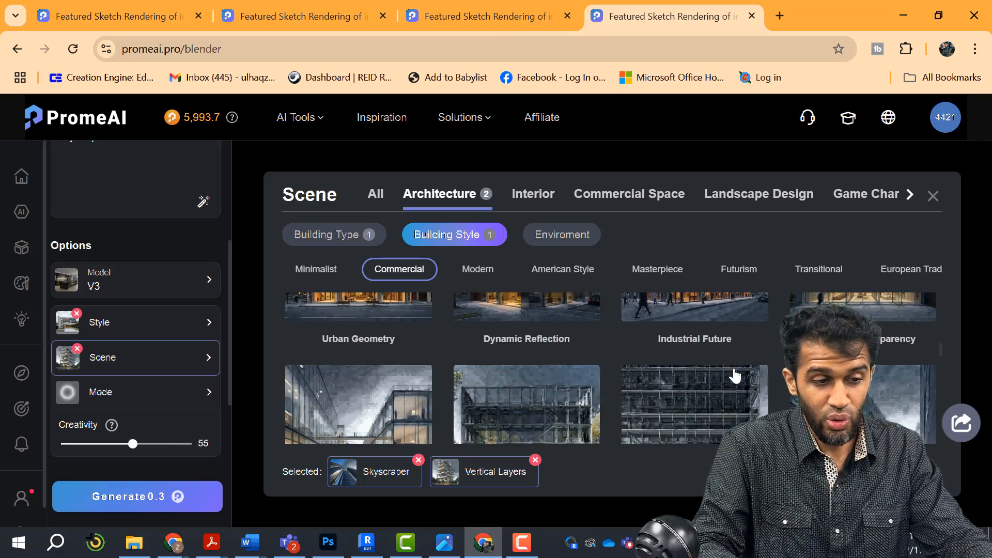
pyautogui.scroll(-2, 687, 381)
pyautogui.scroll(-2, 710, 380)
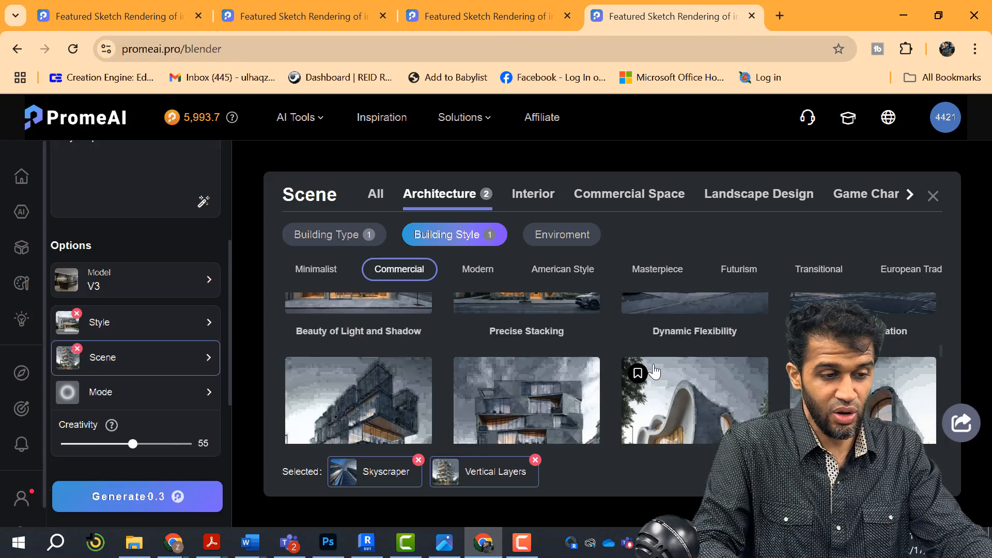
pyautogui.scroll(1, 520, 353)
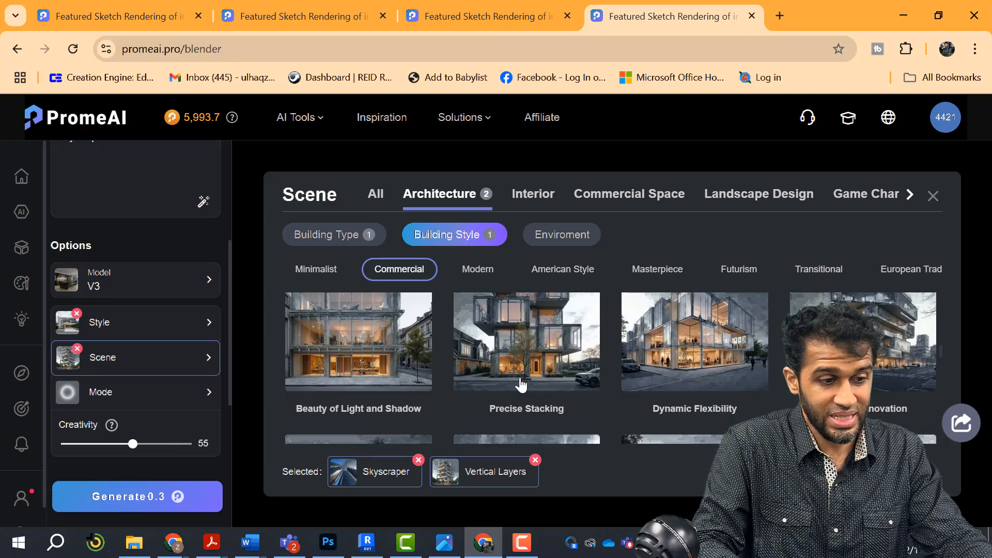
pyautogui.scroll(2, 544, 384)
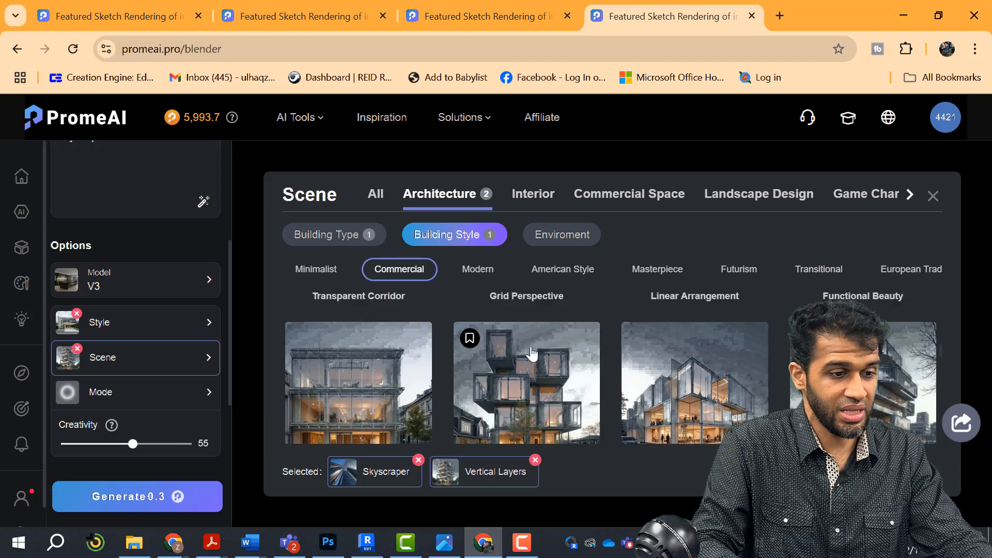
pyautogui.scroll(-3, 538, 336)
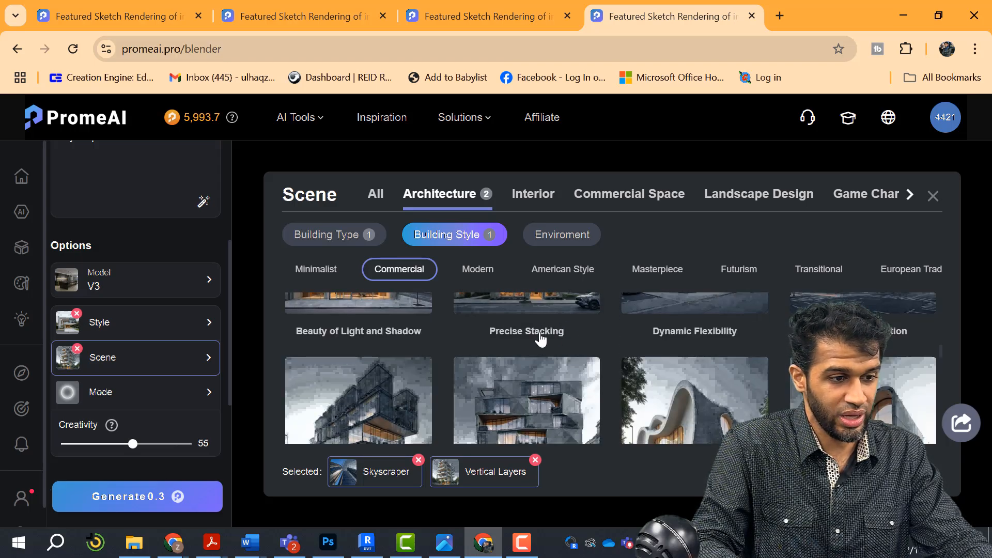
pyautogui.scroll(-2, 538, 336)
pyautogui.scroll(-1, 765, 383)
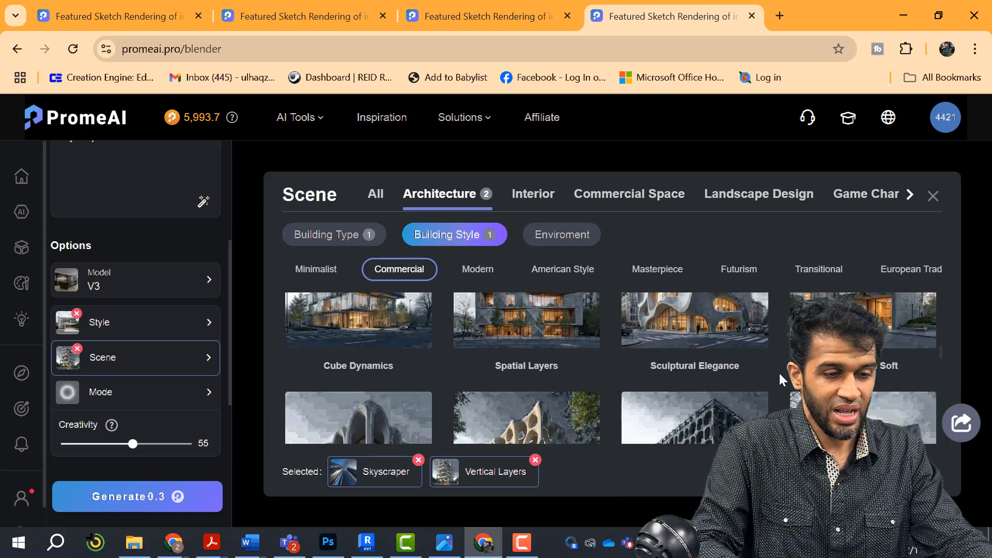
pyautogui.scroll(2, 723, 377)
pyautogui.scroll(-2, 748, 399)
pyautogui.scroll(-2, 638, 406)
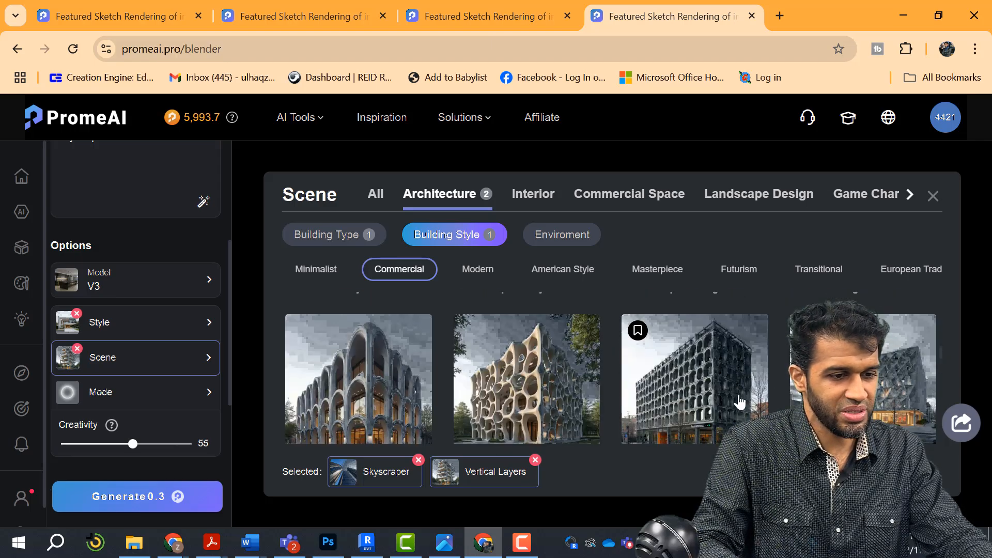
pyautogui.scroll(-2, 609, 364)
pyautogui.scroll(-3, 608, 364)
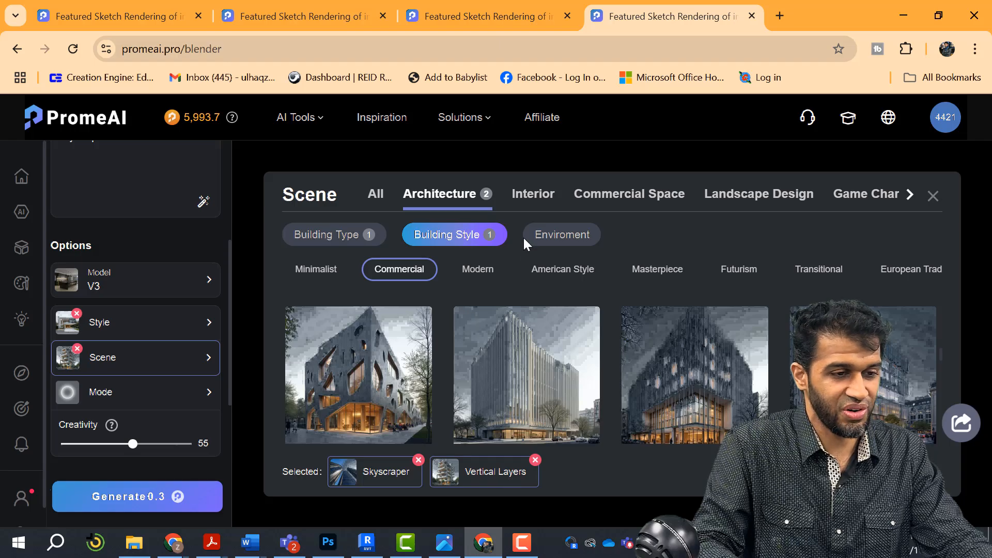
# Choose Night as the only environment for the scene, removing the Day selection.
pyautogui.click(566, 237)
pyautogui.scroll(-1, 641, 383)
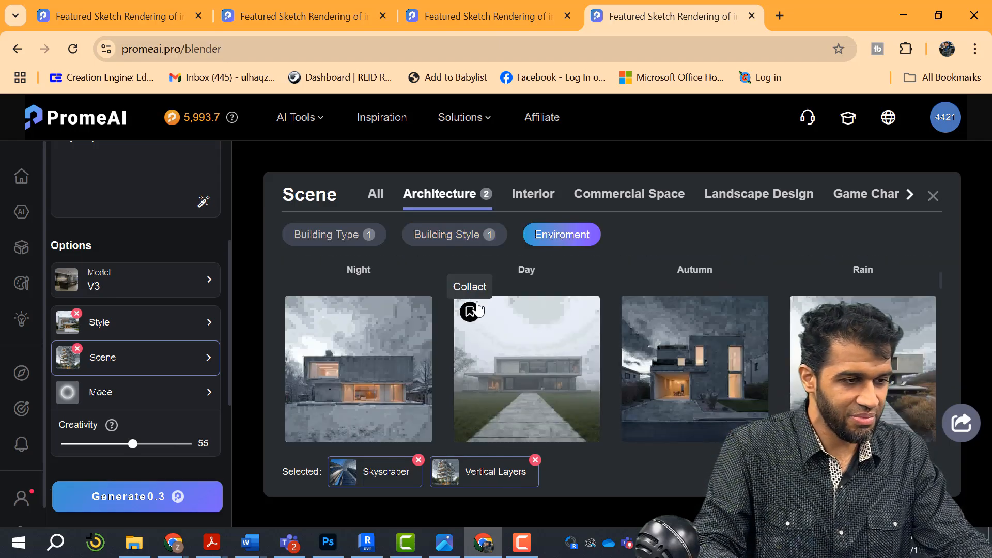
pyautogui.scroll(2, 481, 320)
pyautogui.click(566, 352)
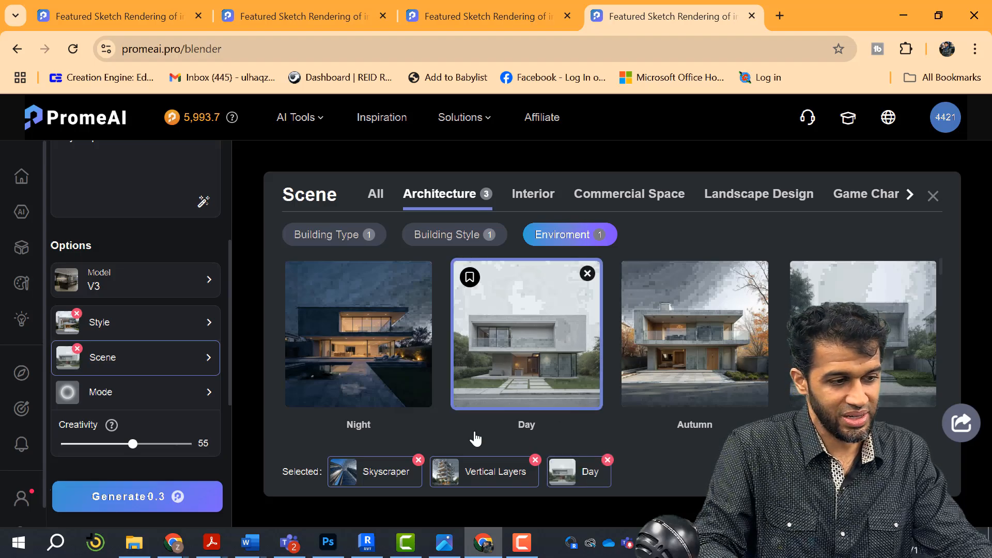
pyautogui.click(377, 375)
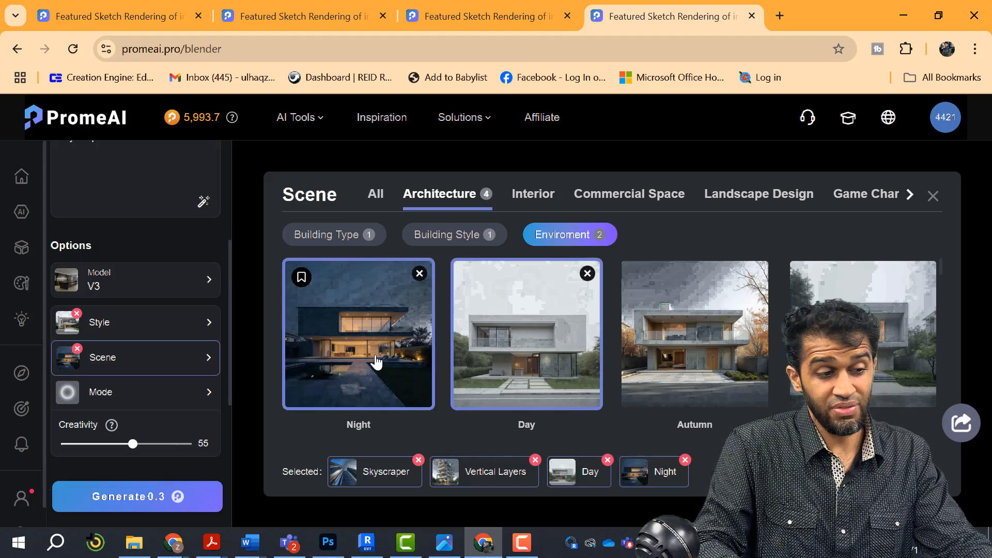
pyautogui.click(608, 461)
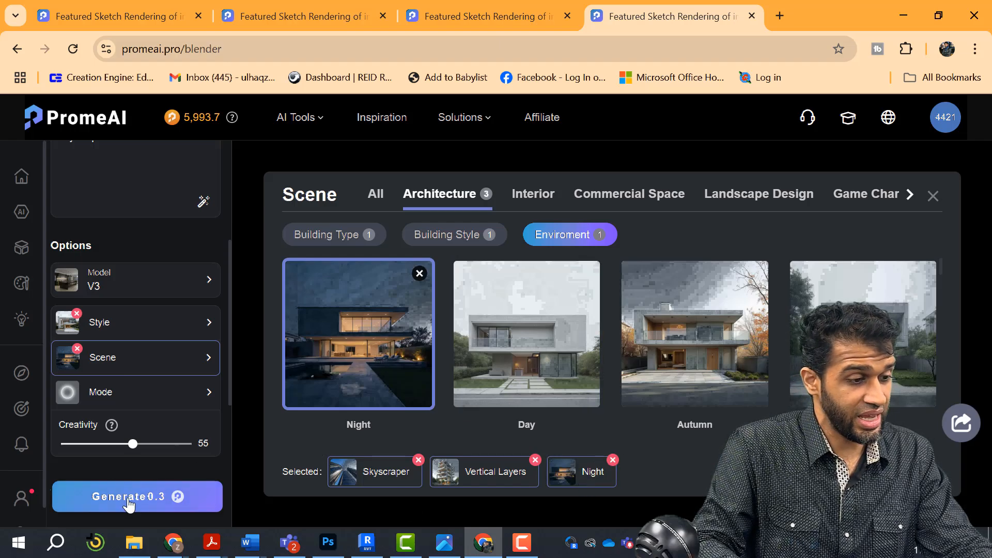
# Generate five images of the tower with creativity at 64 and the Detailed option enabled.
pyautogui.scroll(-3, 162, 388)
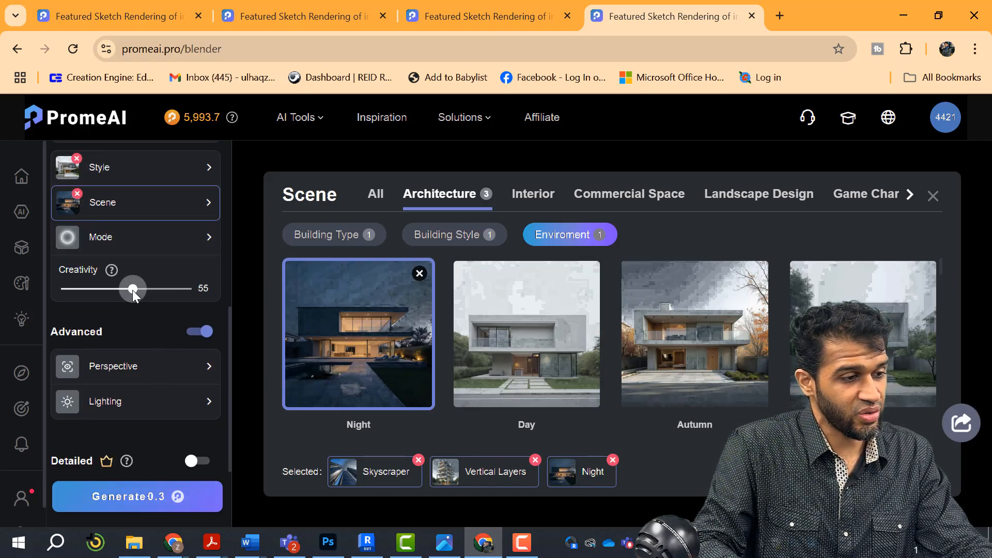
pyautogui.moveTo(133, 289); pyautogui.dragTo(146, 289)
pyautogui.scroll(-3, 203, 381)
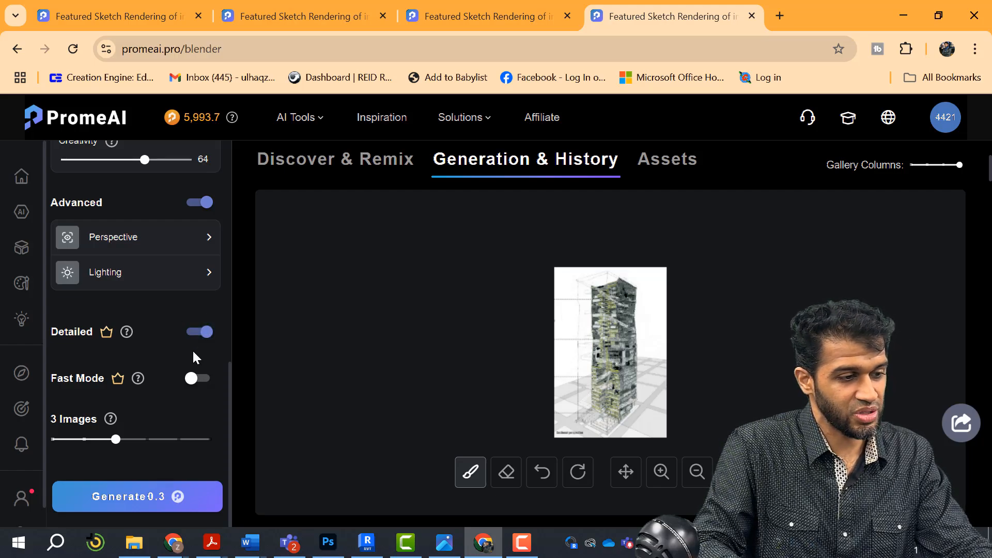
pyautogui.moveTo(116, 439); pyautogui.dragTo(169, 442)
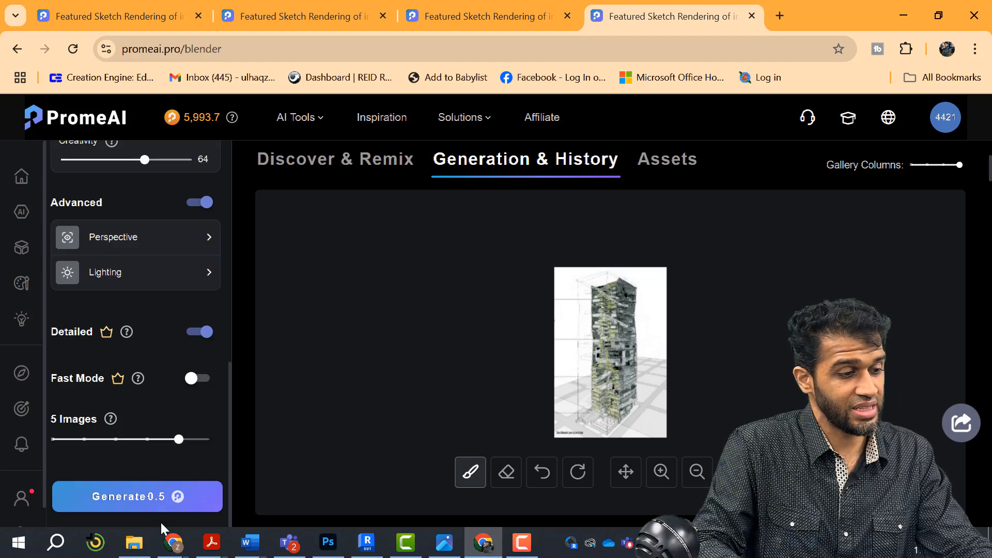
pyautogui.click(146, 500)
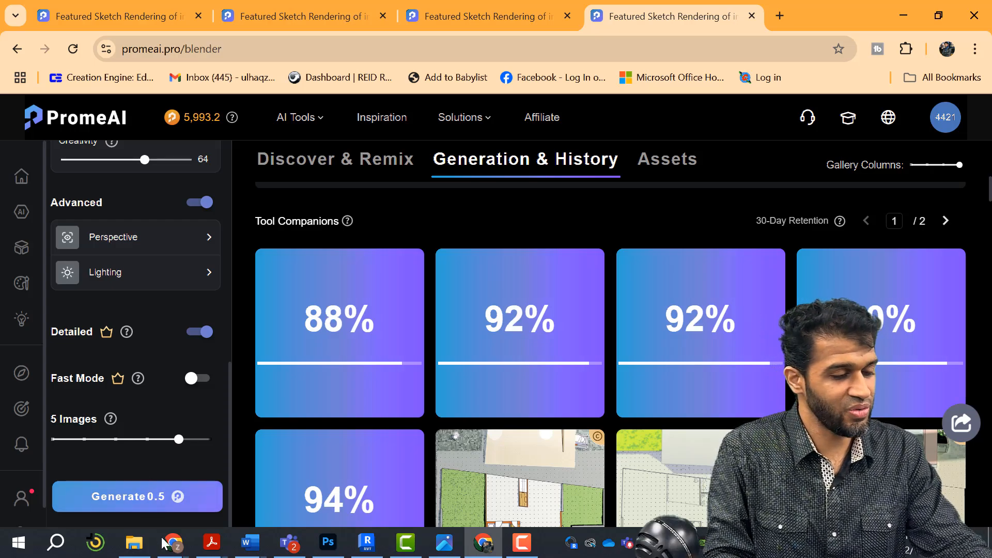
# View the earlier bathroom rendering with the wooden ceiling and floor at full size, then close it.
pyautogui.scroll(-3, 412, 443)
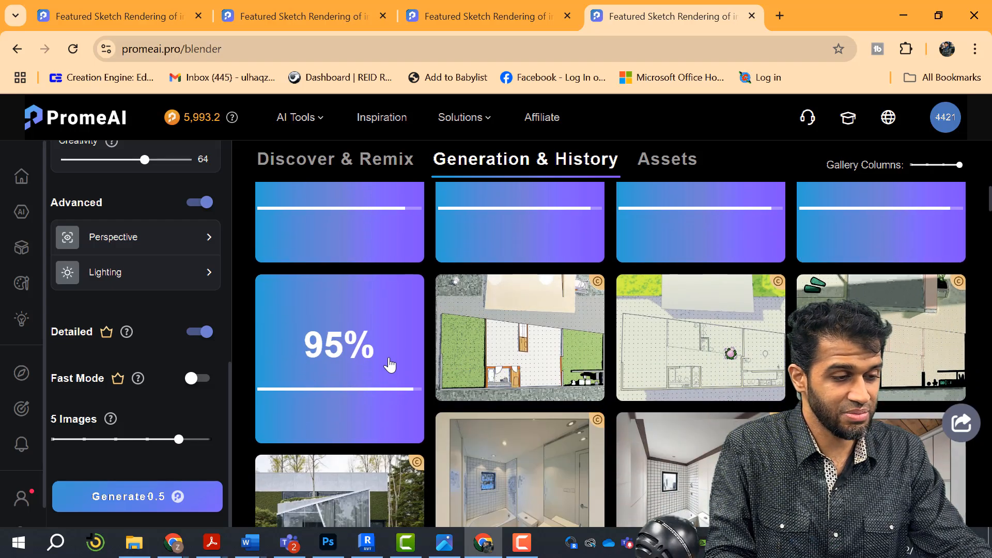
pyautogui.scroll(-3, 827, 310)
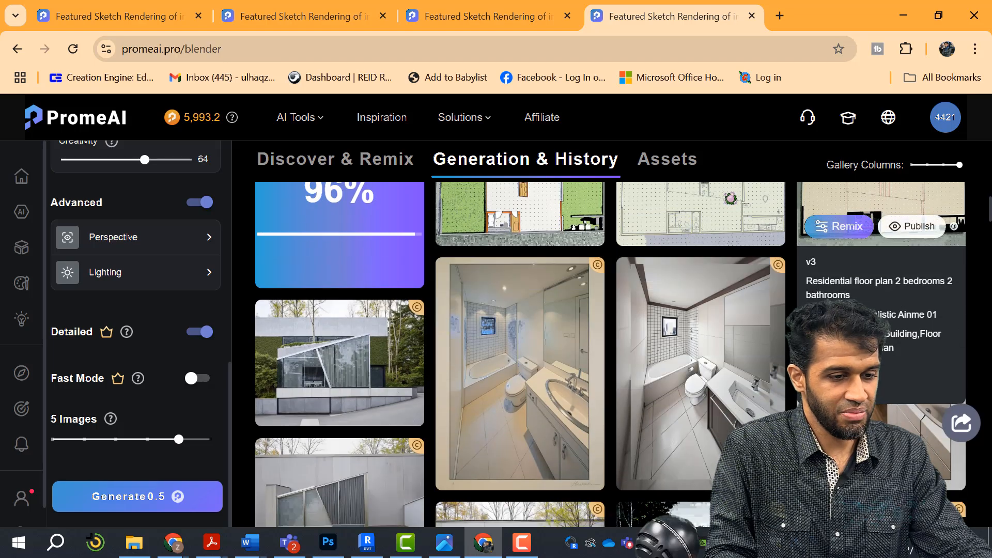
pyautogui.click(887, 363)
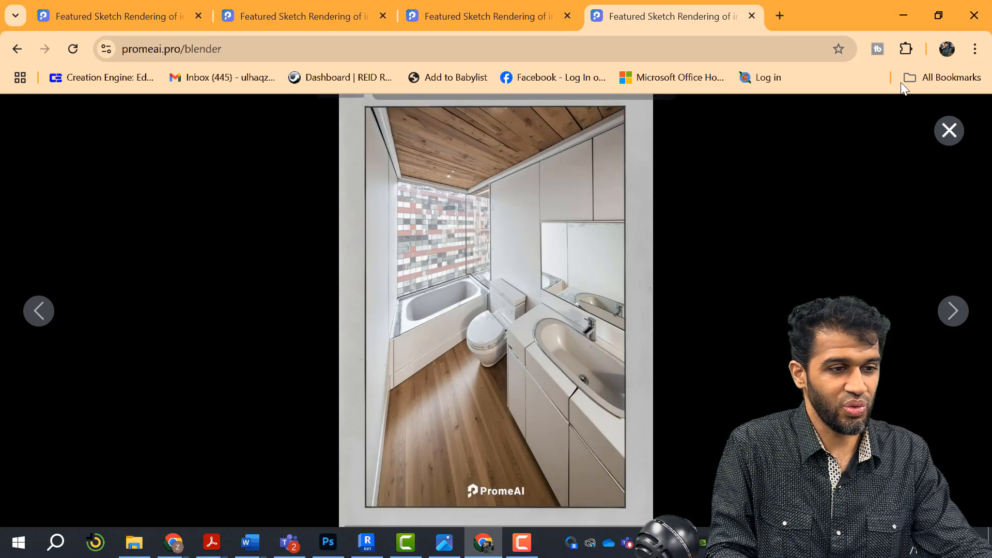
pyautogui.click(949, 131)
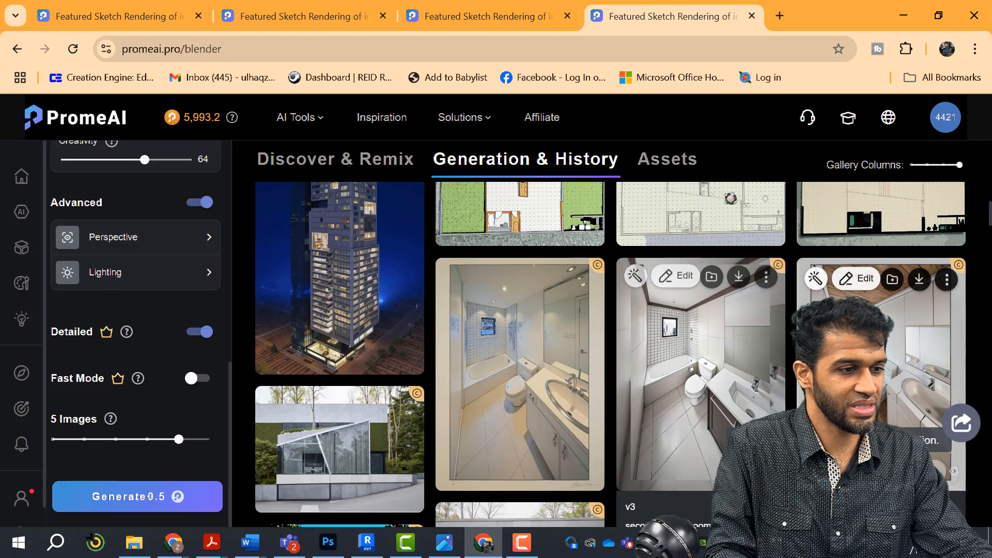
# Compare the five new night skyscraper renderings in the generation history.
pyautogui.scroll(2, 392, 362)
pyautogui.scroll(4, 376, 383)
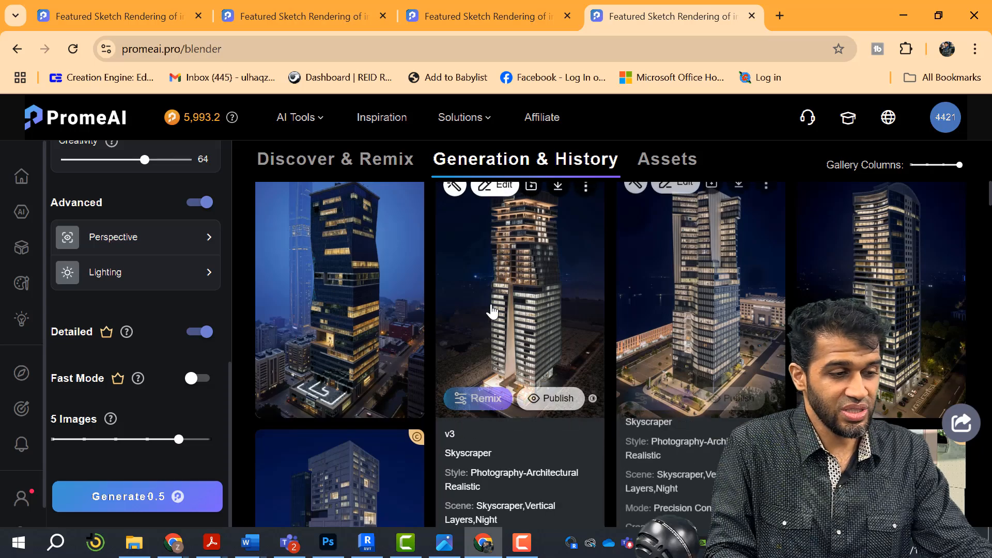
pyautogui.scroll(-2, 379, 287)
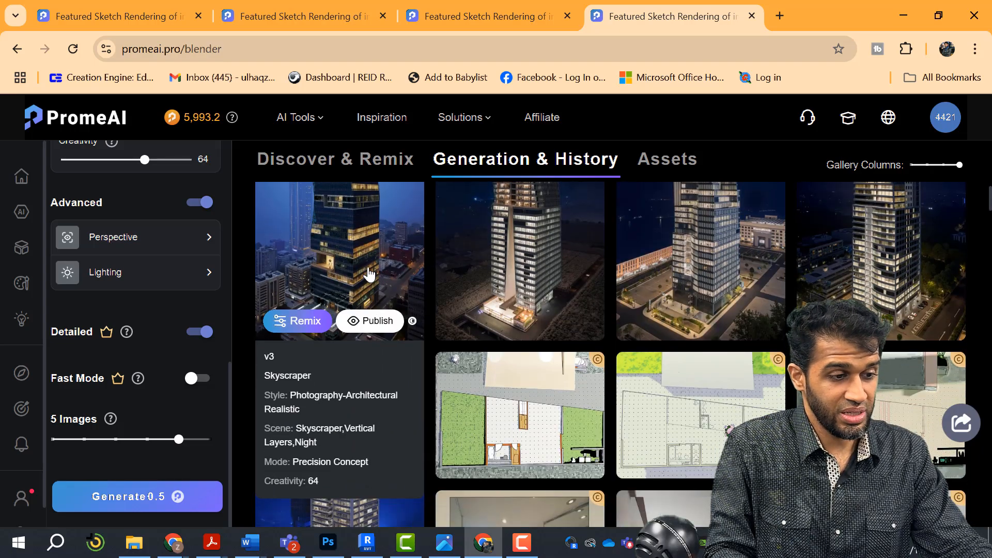
pyautogui.scroll(2, 353, 253)
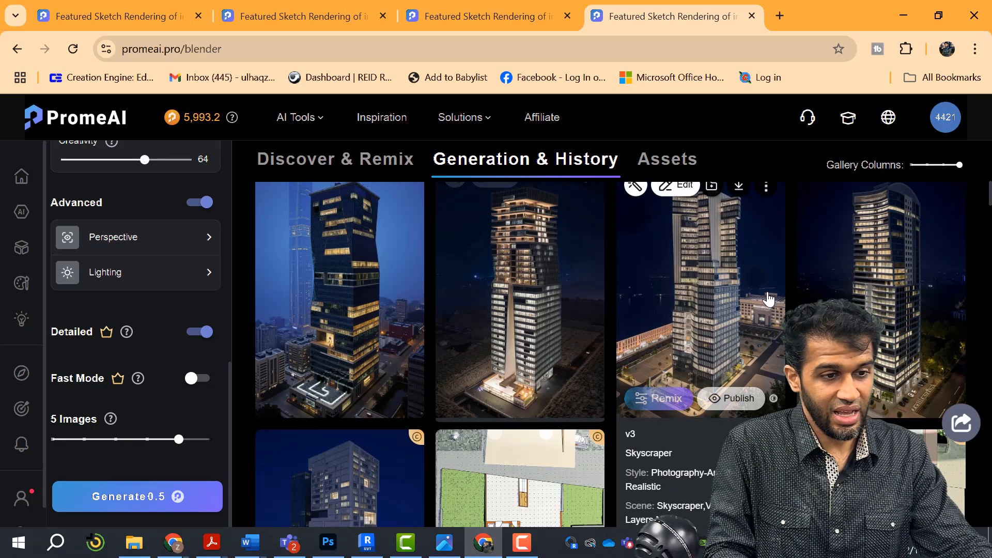
pyautogui.scroll(-5, 832, 297)
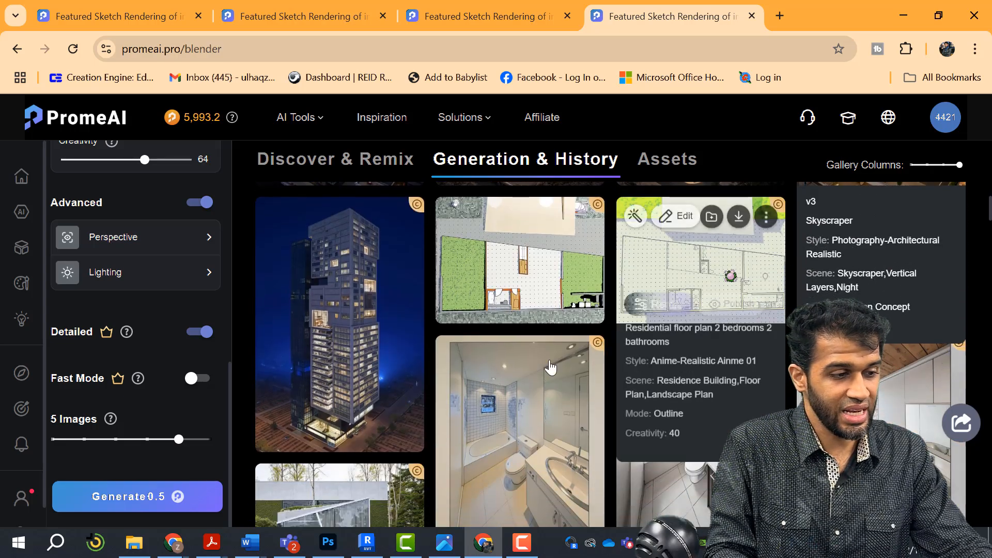
pyautogui.scroll(2, 201, 430)
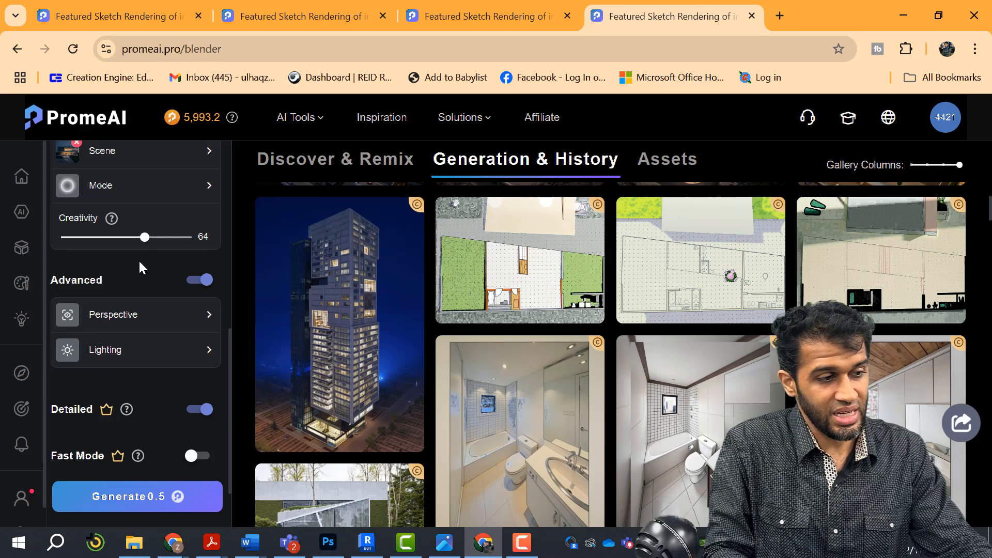
# Lower the creativity to 47 and switch the rendering mode to Depth.
pyautogui.moveTo(151, 241); pyautogui.dragTo(130, 246)
pyautogui.click(186, 192)
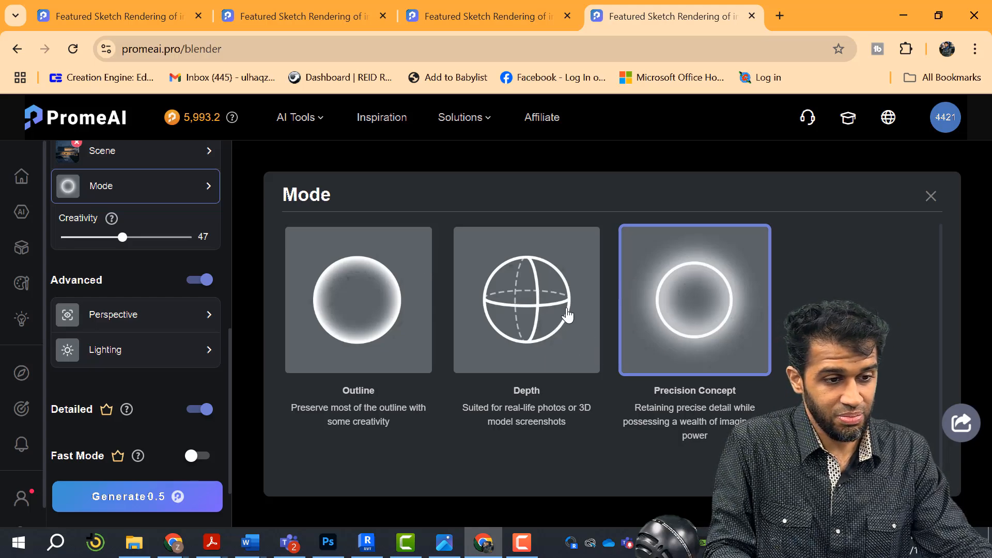
pyautogui.click(536, 331)
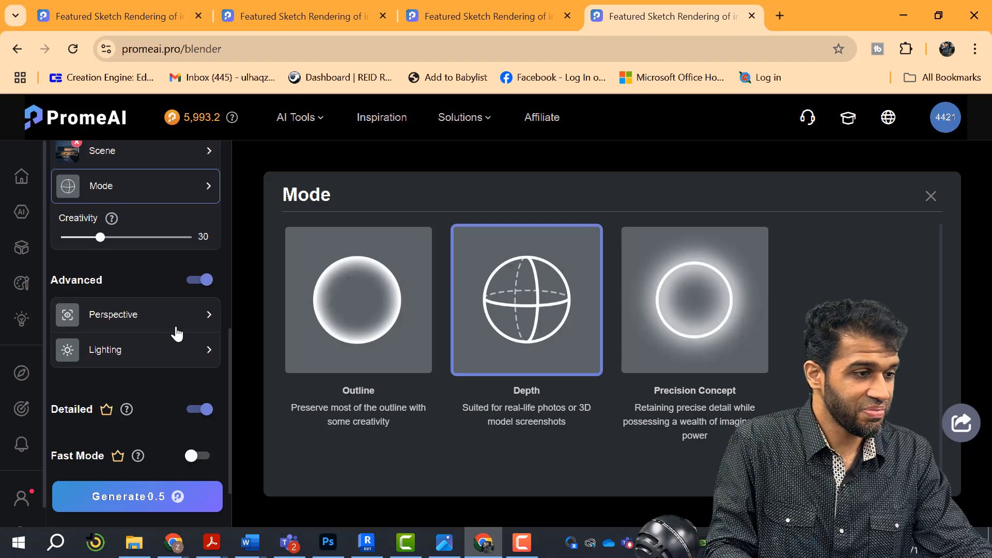
# Change the rendering style to the anime preset Realistic Ainme 01.
pyautogui.scroll(-2, 176, 333)
pyautogui.scroll(3, 164, 273)
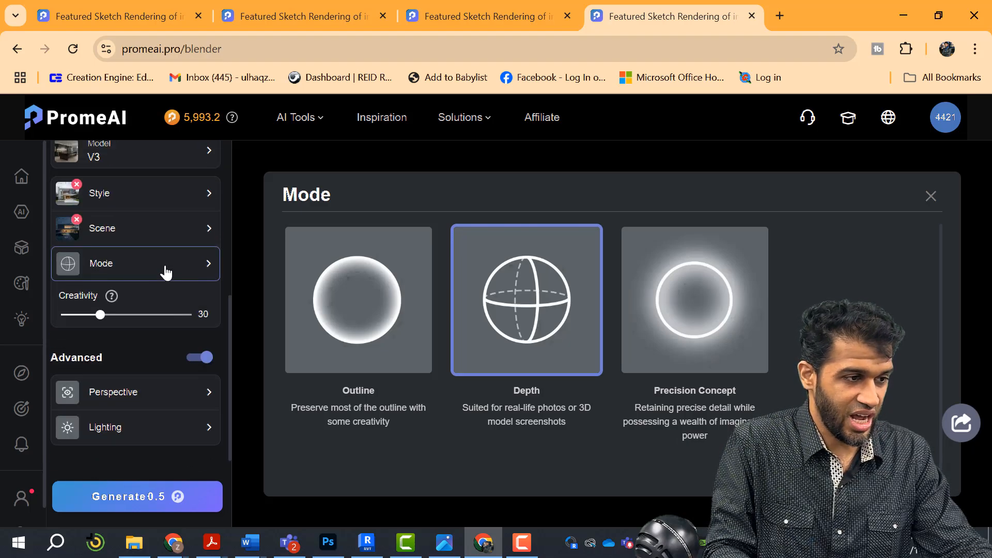
pyautogui.click(165, 207)
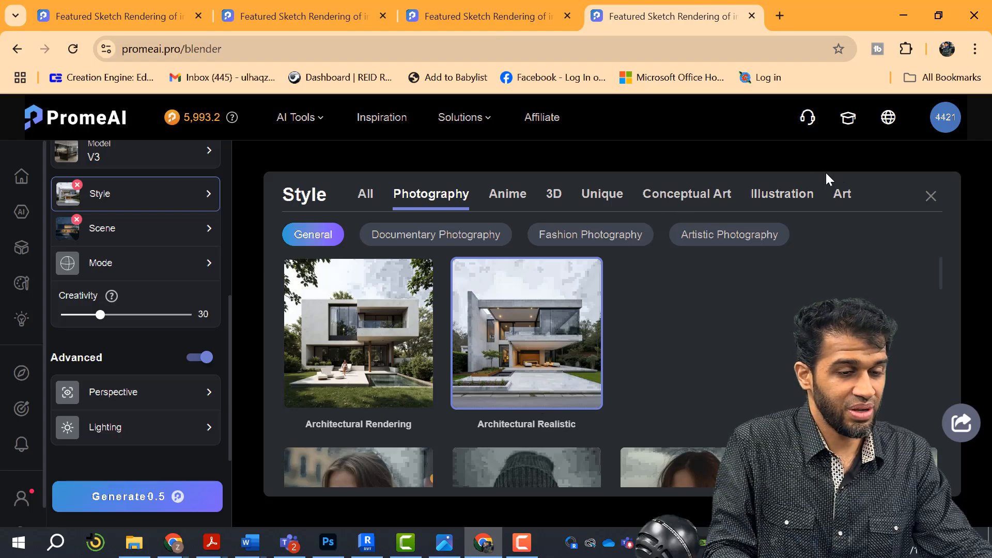
pyautogui.click(497, 200)
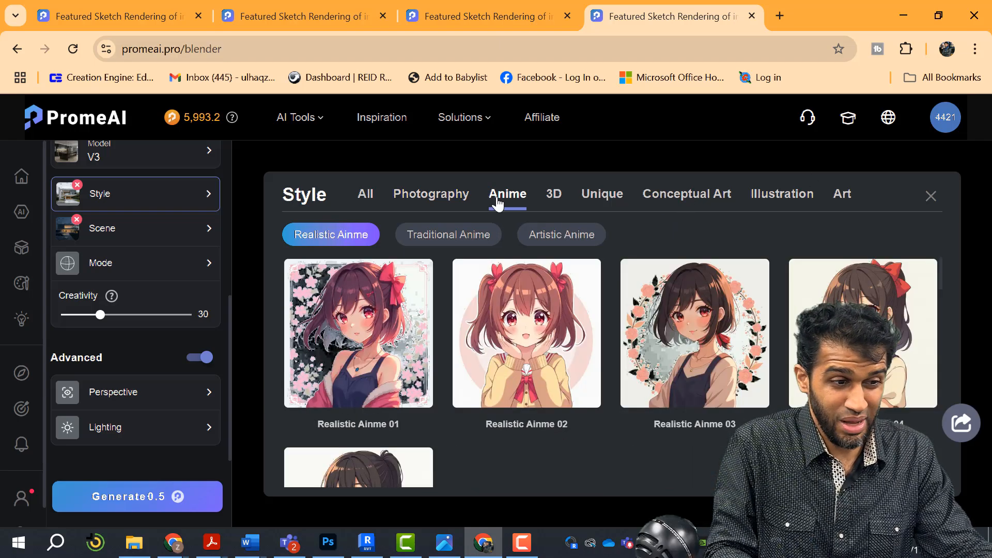
pyautogui.click(316, 391)
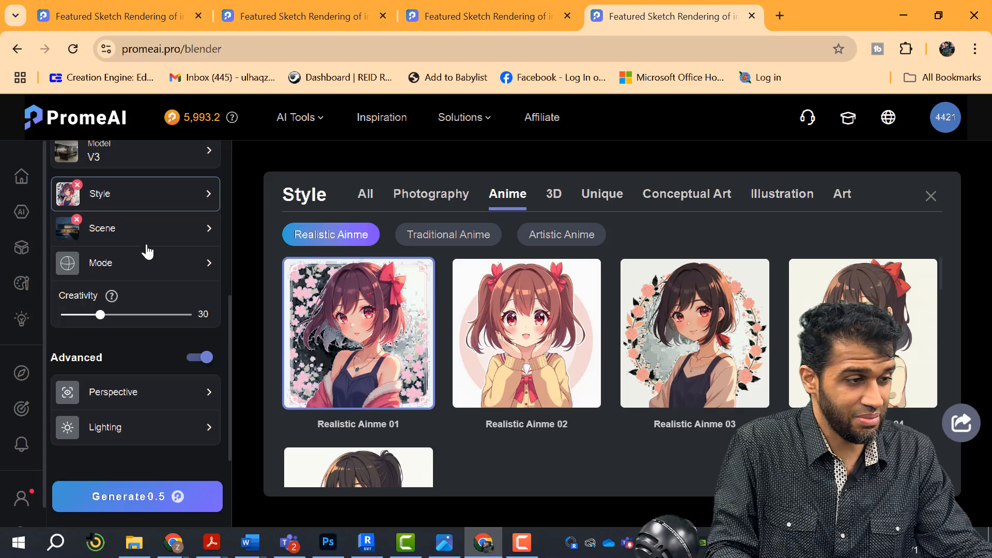
# Set the architecture scene's environment to Dusk and remove the Vertical Layers building style.
pyautogui.click(136, 235)
pyautogui.scroll(-6, 558, 349)
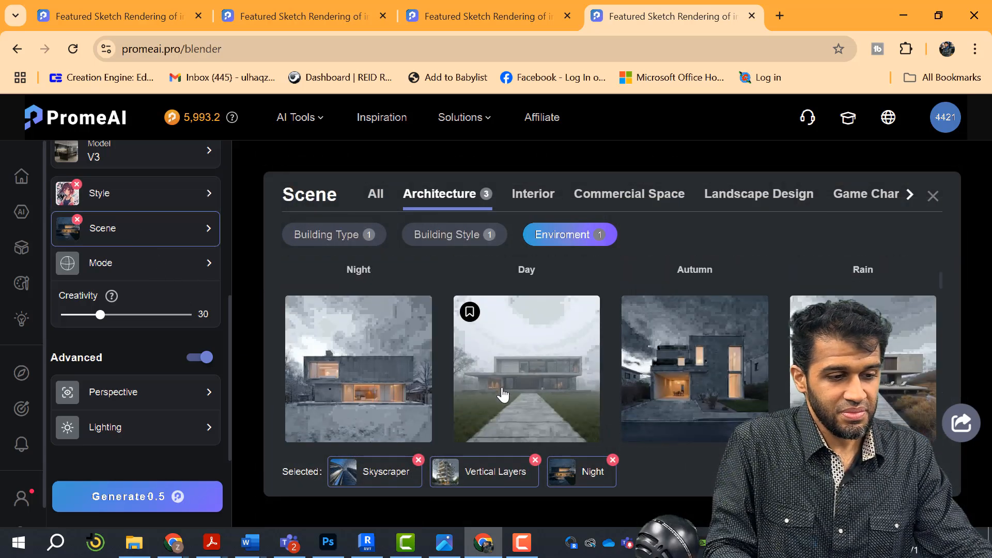
pyautogui.scroll(2, 549, 329)
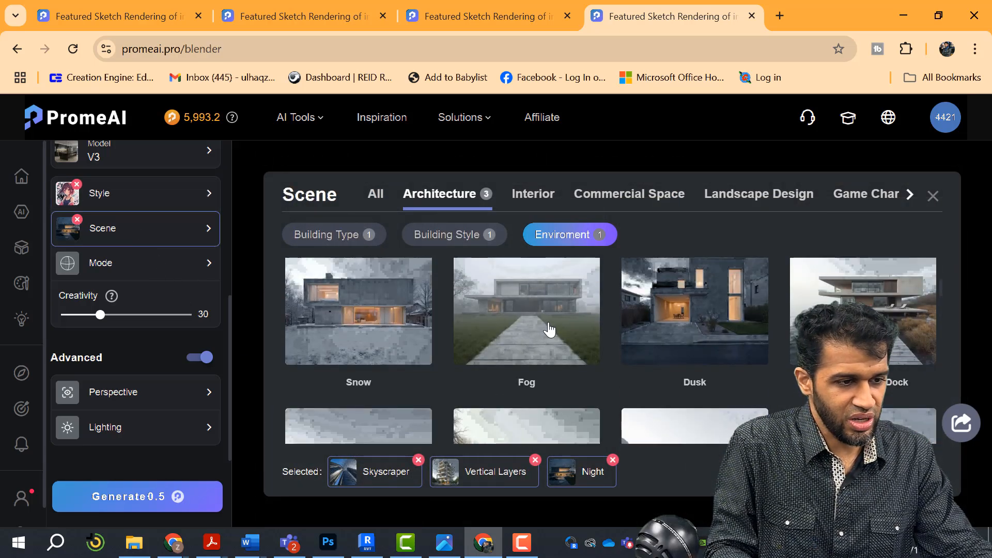
pyautogui.click(714, 344)
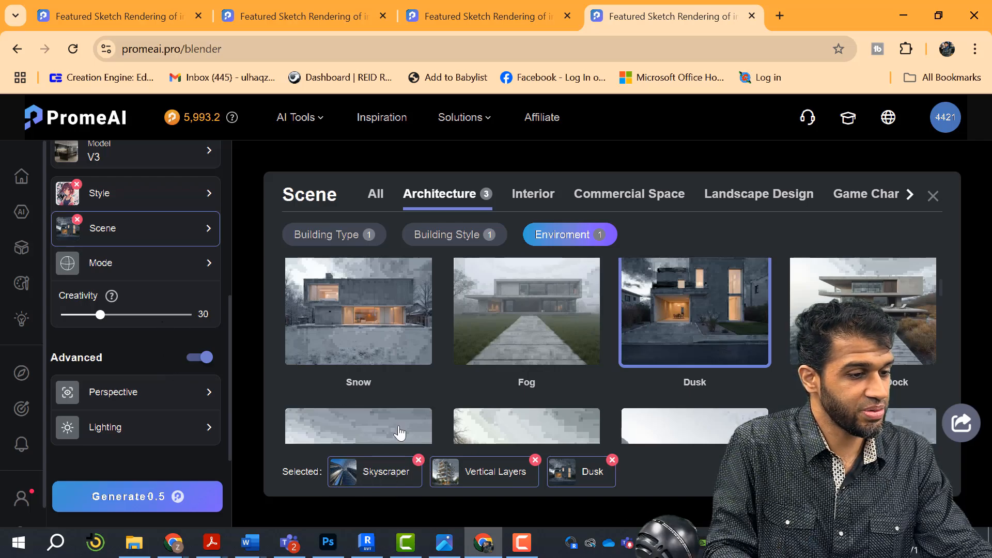
pyautogui.click(534, 462)
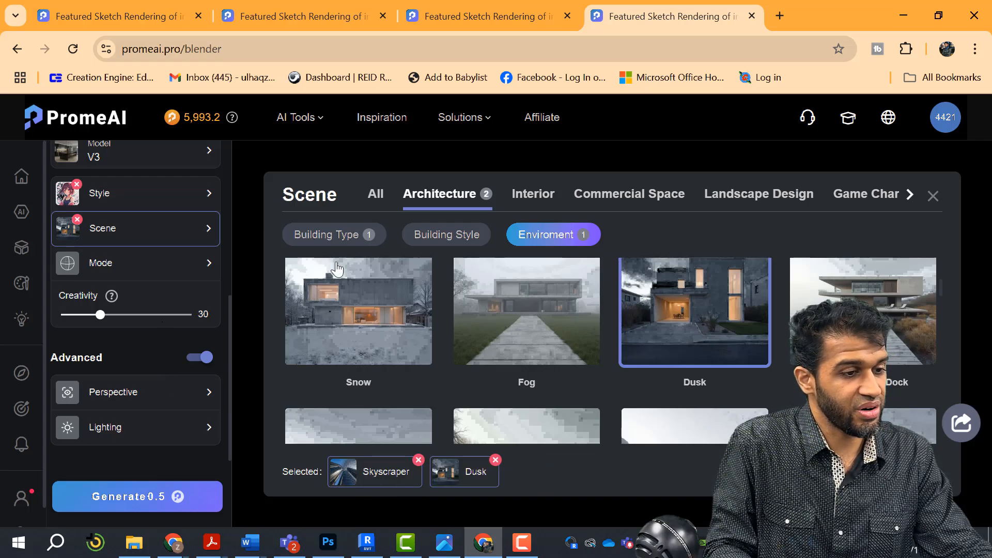
# Add the Spatial Layers building style from the Commercial group to the scene.
pyautogui.click(425, 237)
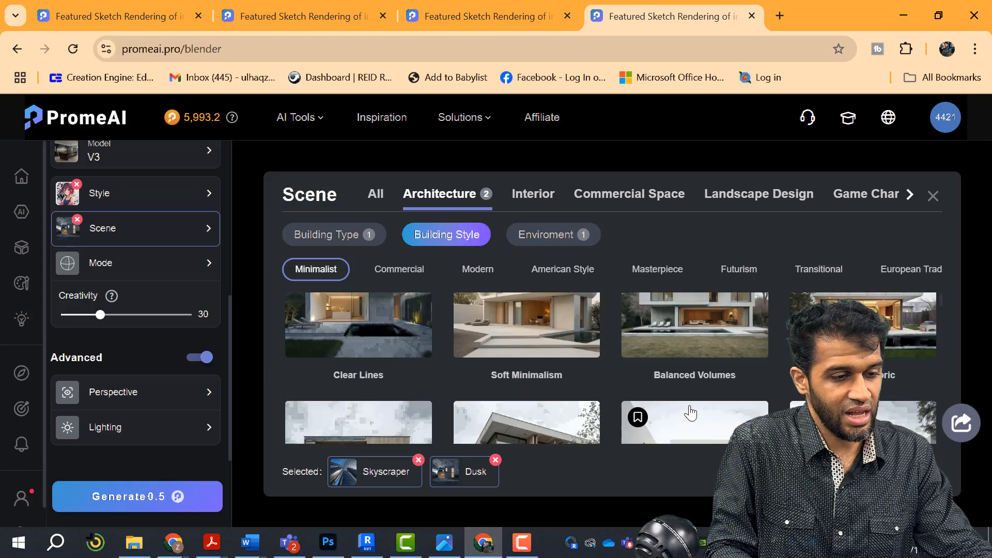
pyautogui.click(407, 273)
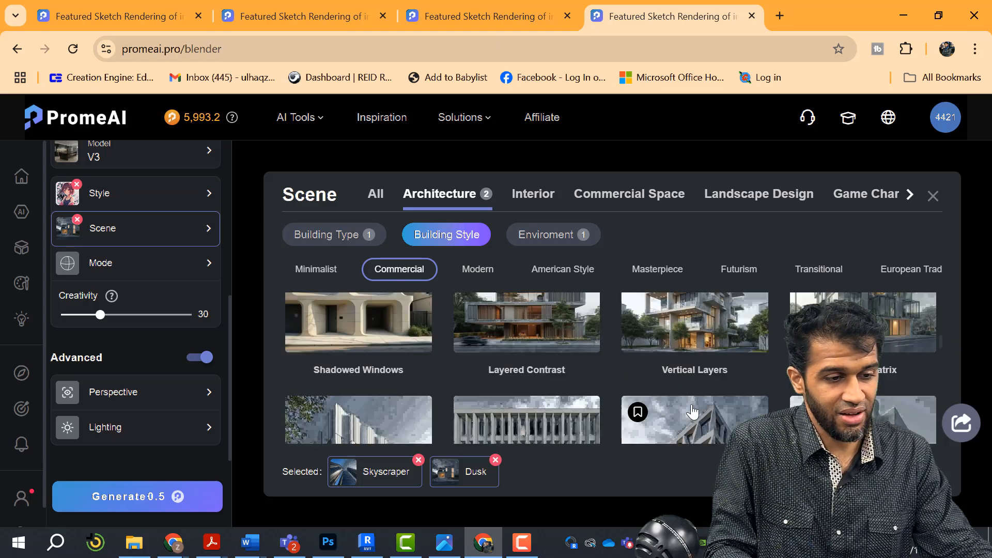
pyautogui.scroll(-6, 708, 382)
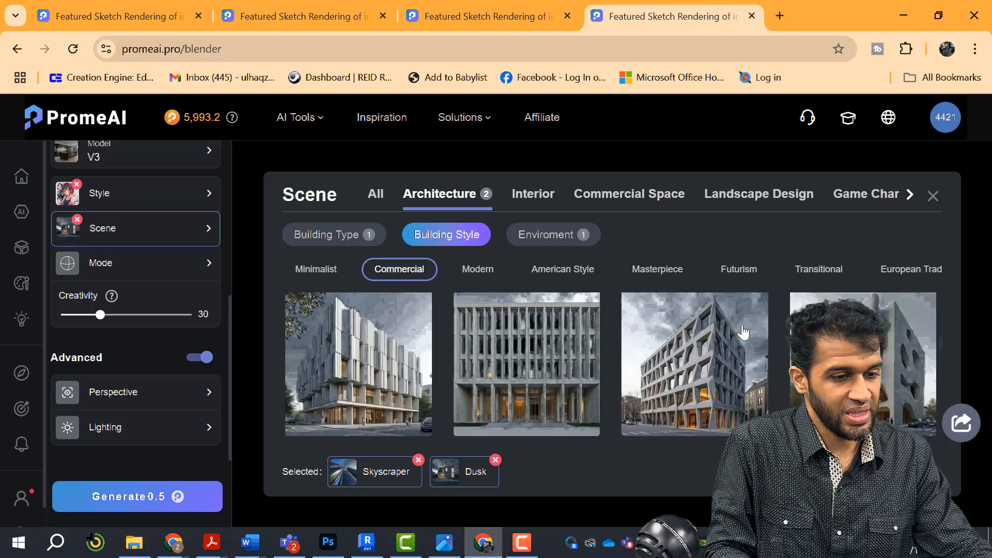
pyautogui.scroll(-3, 672, 377)
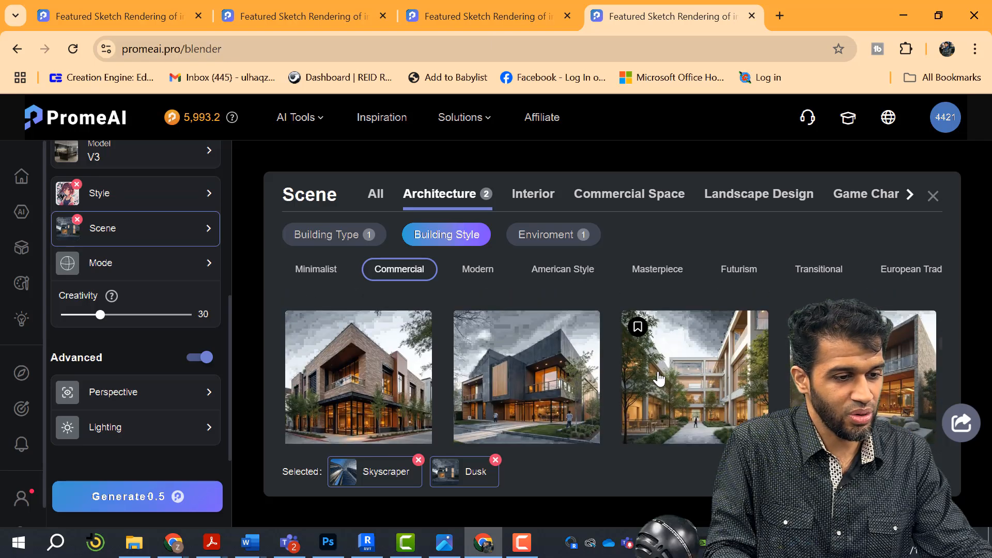
pyautogui.scroll(2, 651, 380)
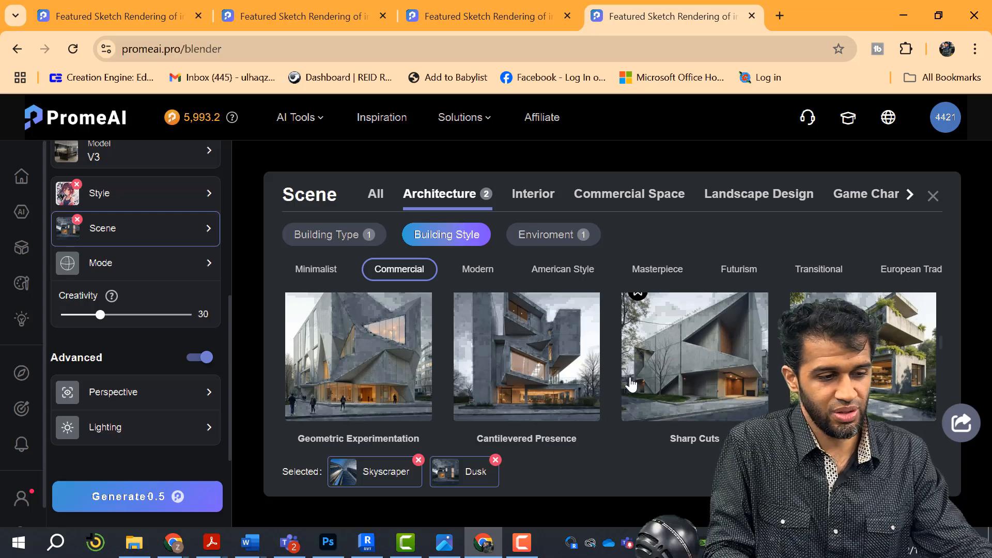
pyautogui.scroll(-5, 651, 377)
pyautogui.scroll(-8, 680, 379)
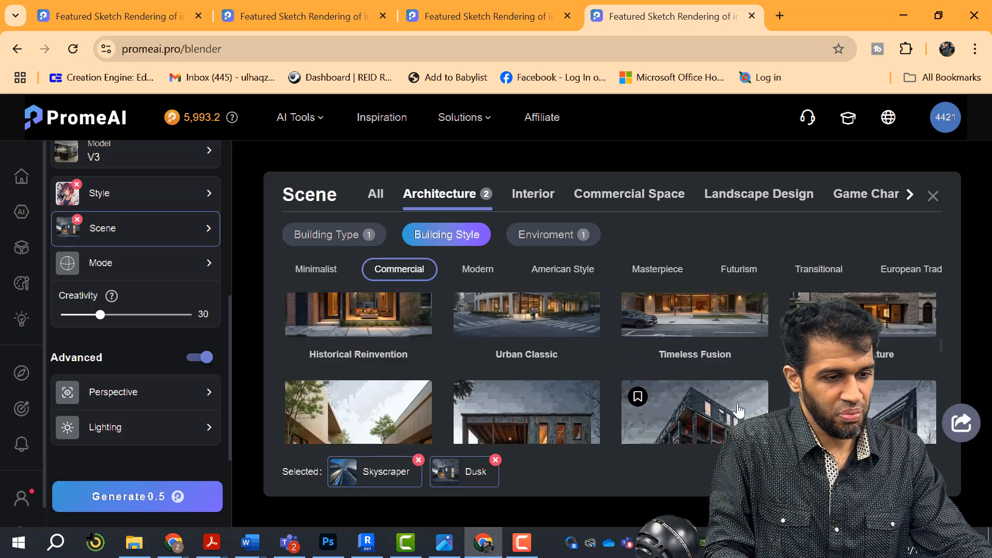
pyautogui.scroll(-6, 664, 402)
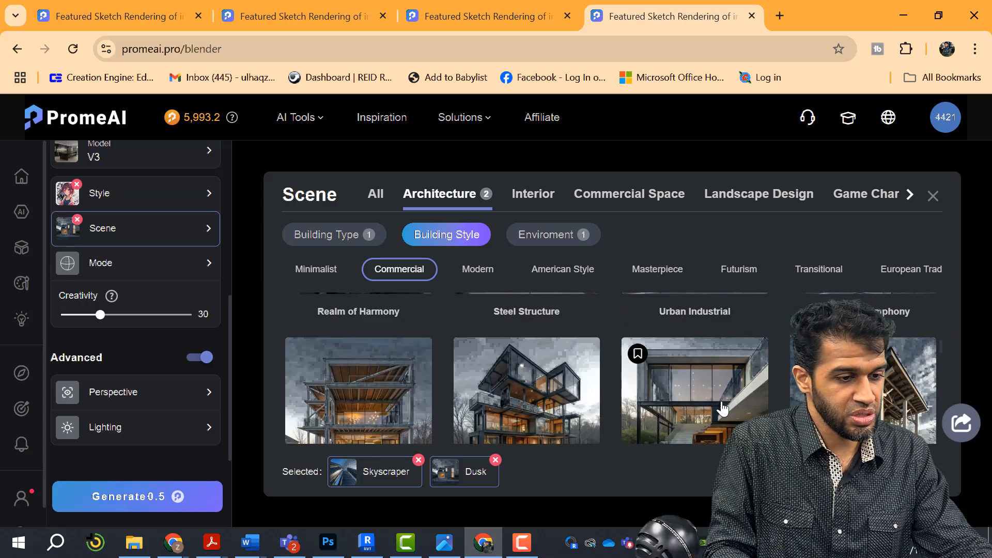
pyautogui.scroll(-10, 664, 402)
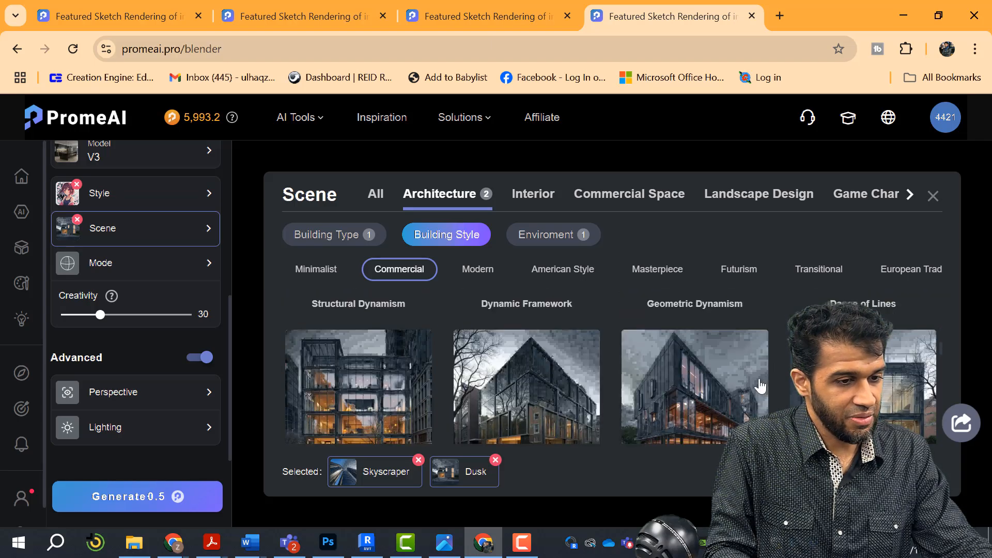
pyautogui.scroll(-6, 620, 395)
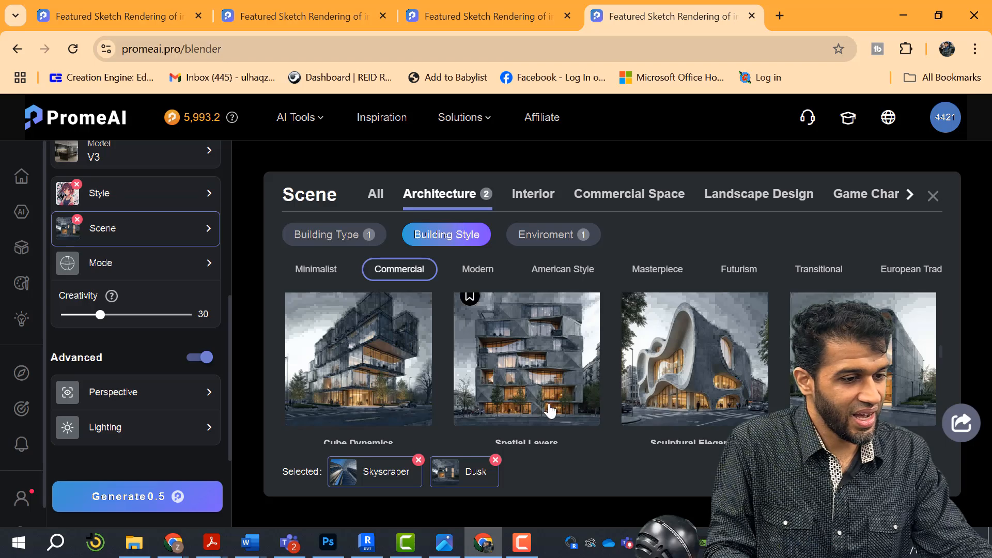
pyautogui.scroll(-2, 548, 403)
pyautogui.scroll(2, 556, 359)
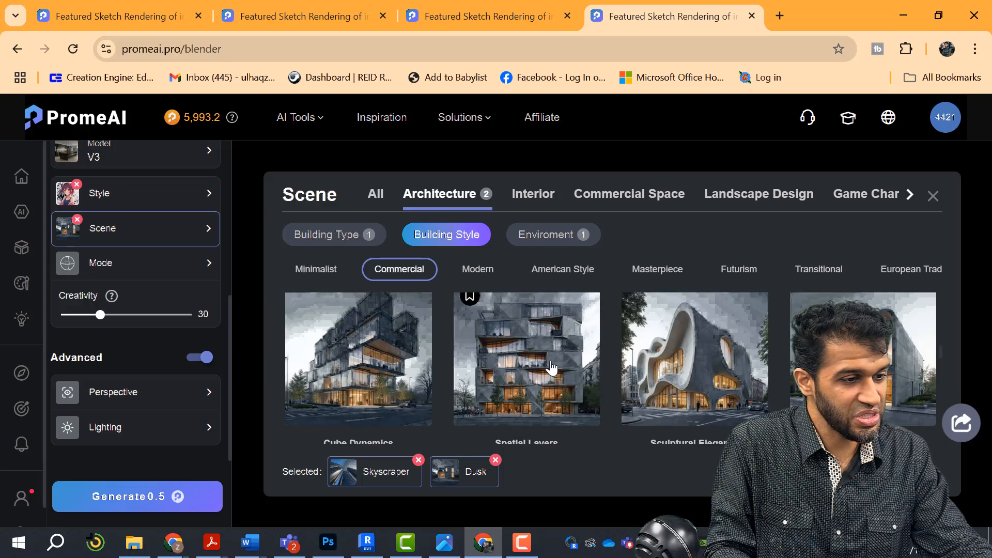
pyautogui.click(550, 367)
# Add Precise Dynamism from the Commercial group as a second building style for the scene.
pyautogui.scroll(-4, 735, 392)
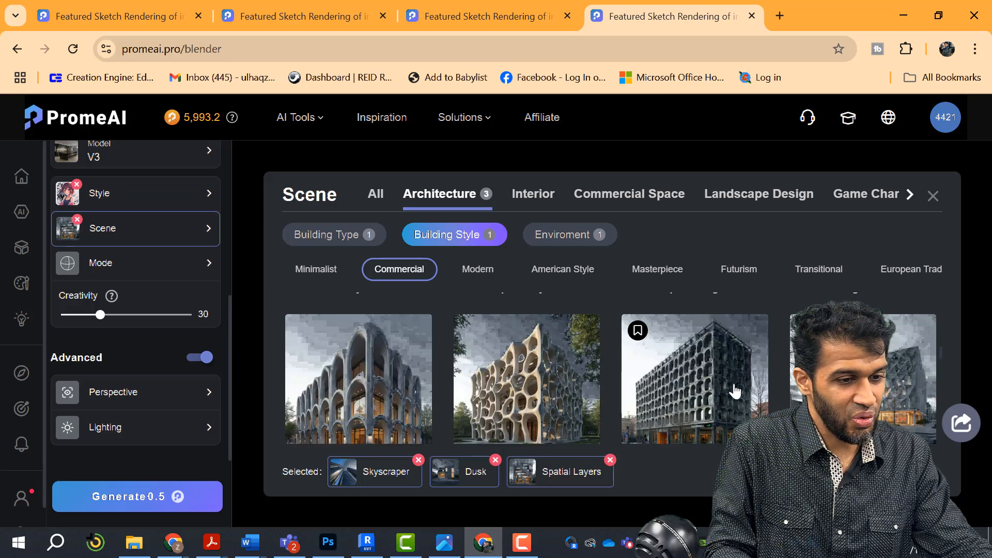
pyautogui.scroll(-6, 736, 391)
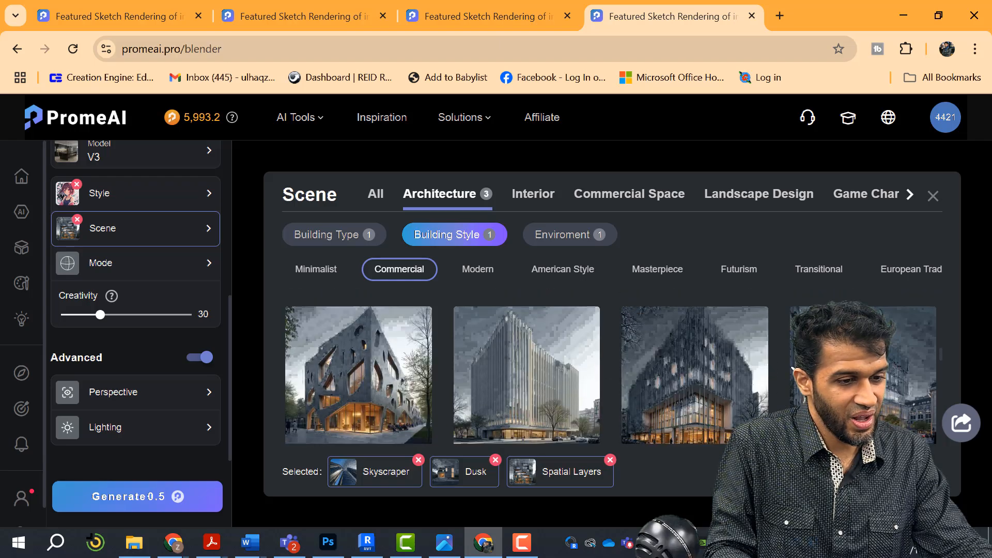
pyautogui.scroll(-4, 736, 391)
pyautogui.scroll(3, 735, 392)
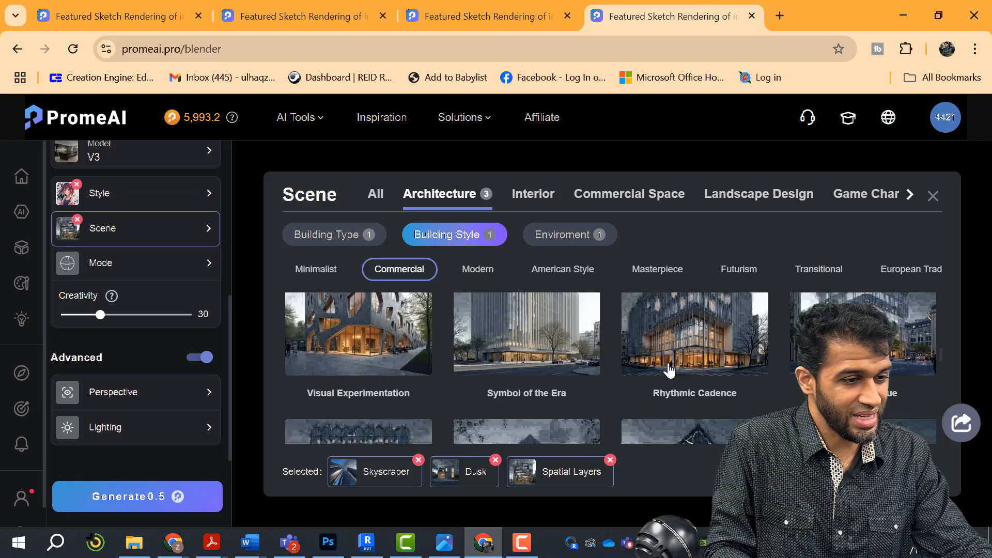
pyautogui.scroll(-3, 669, 370)
pyautogui.scroll(-2, 714, 371)
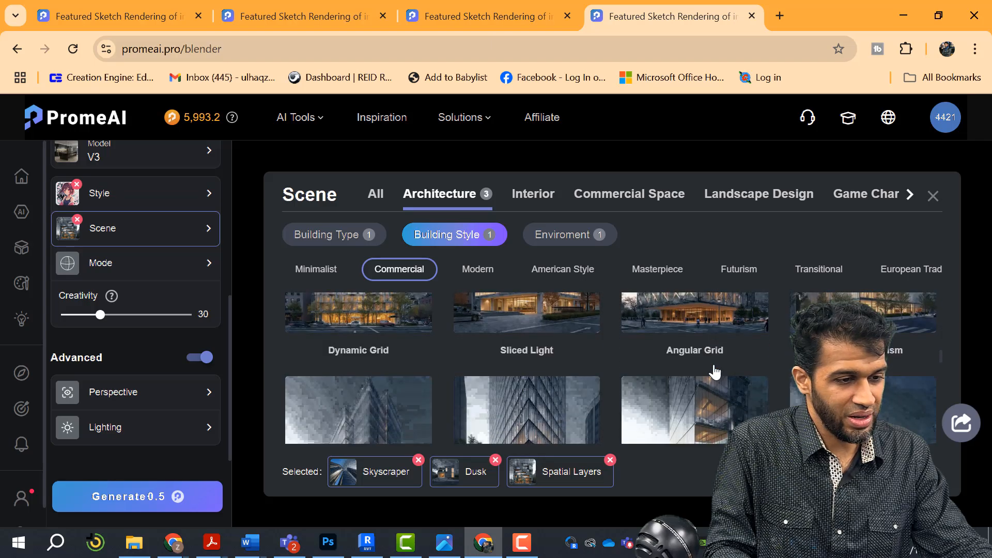
pyautogui.scroll(-2, 605, 362)
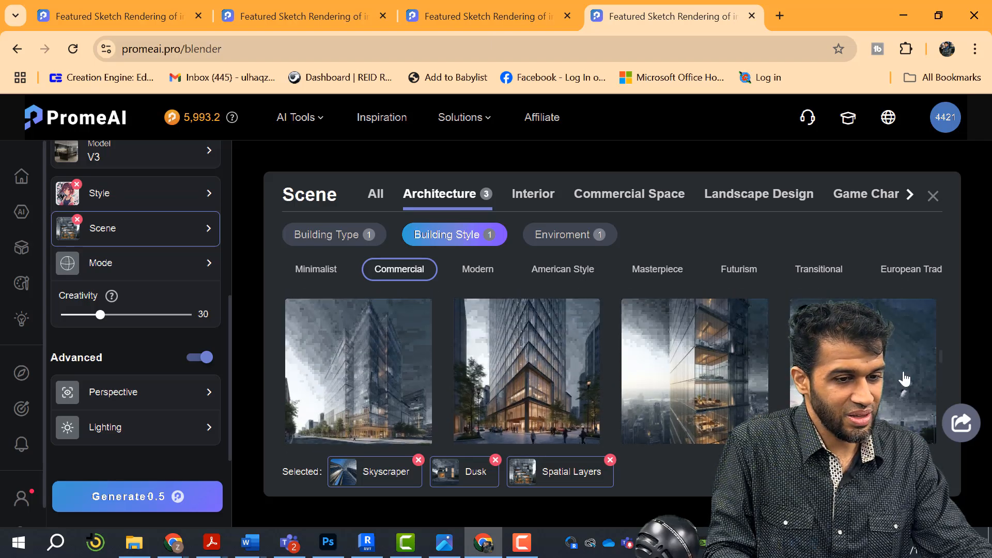
pyautogui.scroll(-3, 901, 339)
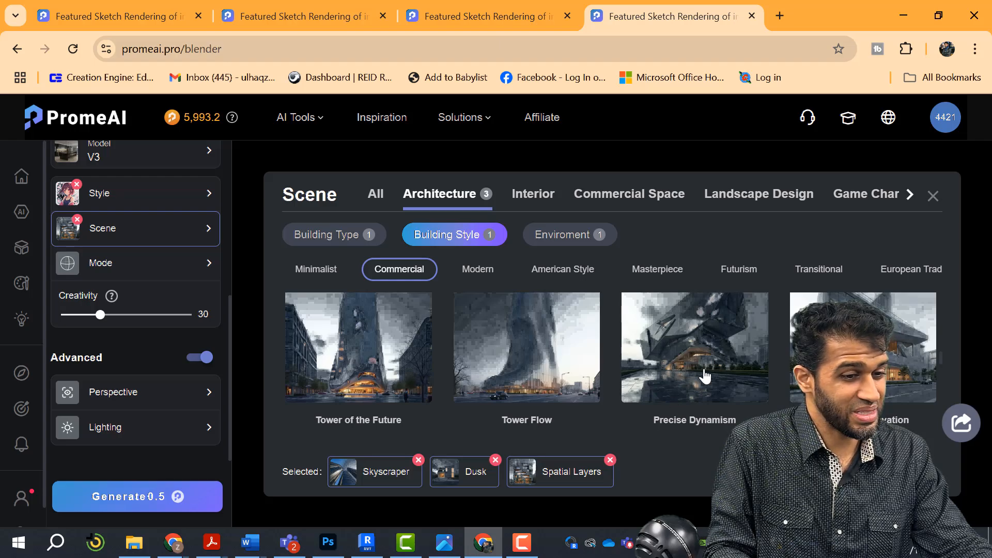
pyautogui.click(710, 374)
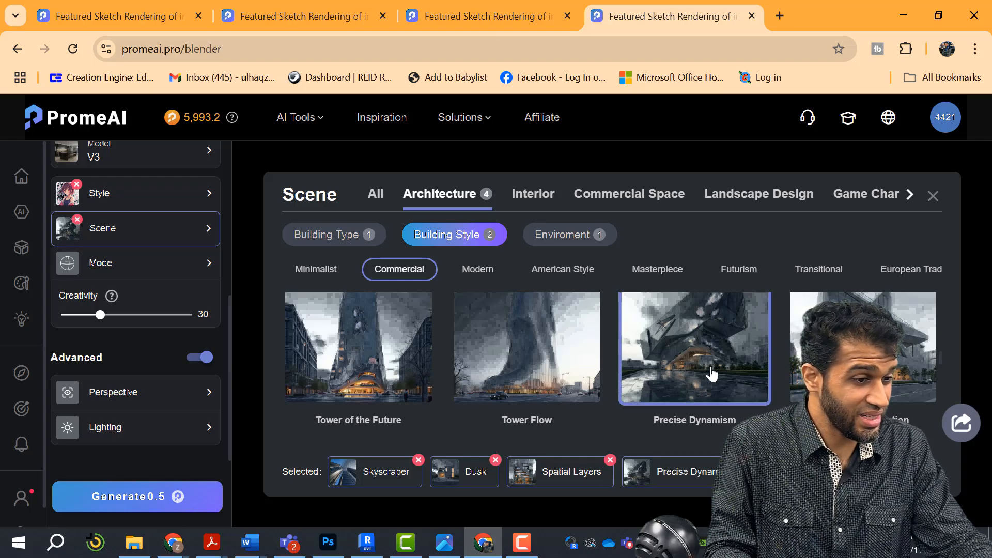
# Look through the remaining Commercial building styles for further options for the tower scene.
pyautogui.scroll(-4, 720, 395)
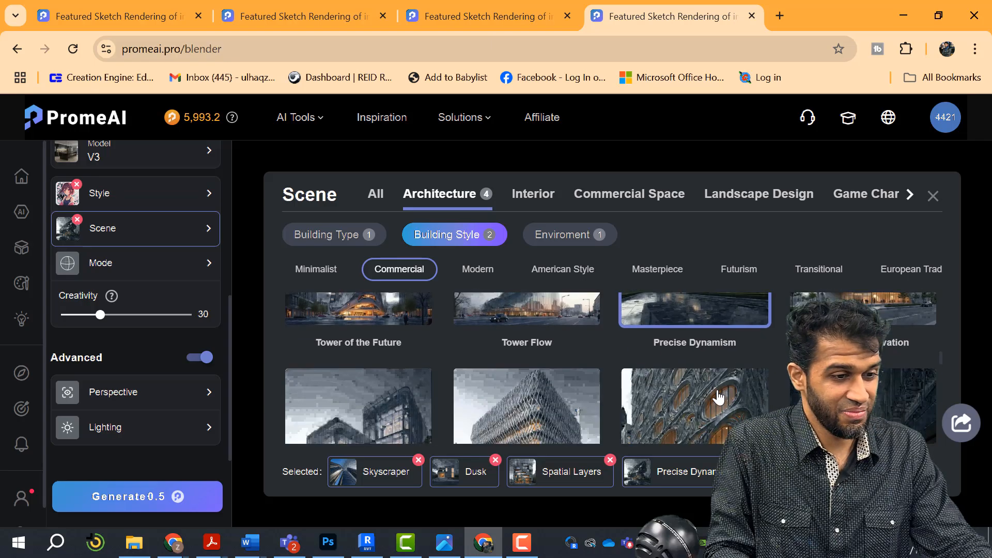
pyautogui.scroll(-3, 760, 402)
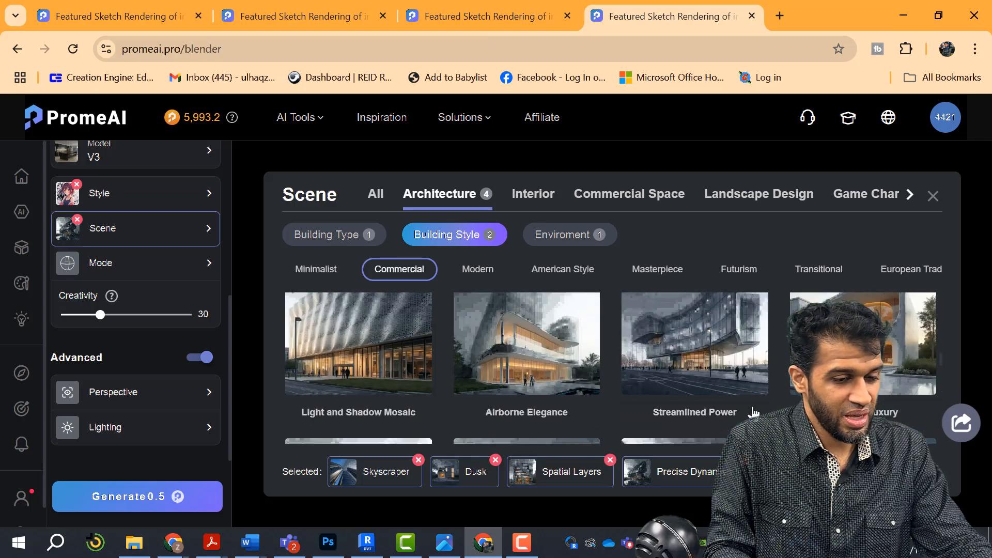
pyautogui.scroll(-5, 567, 423)
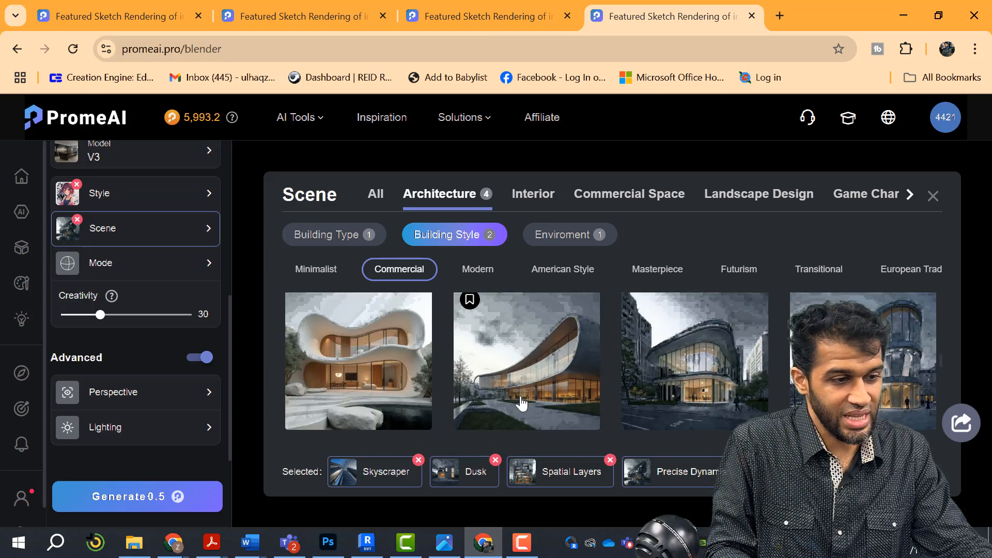
pyautogui.scroll(-5, 558, 398)
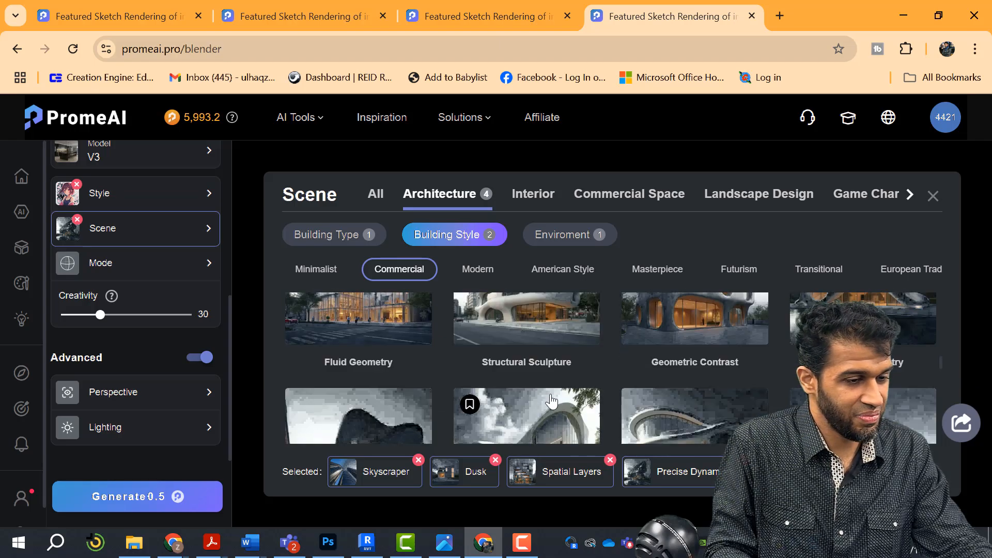
pyautogui.scroll(-6, 641, 357)
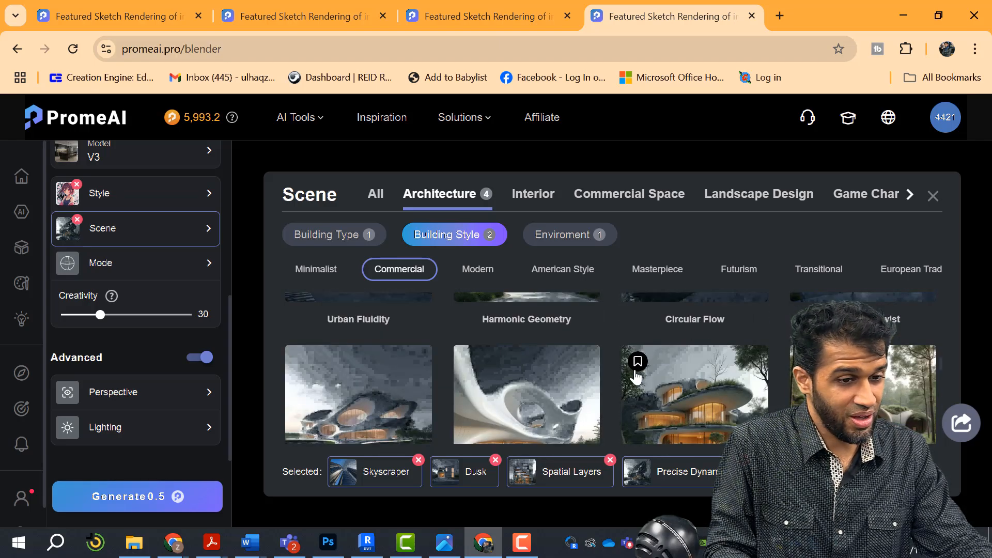
pyautogui.scroll(-2, 644, 355)
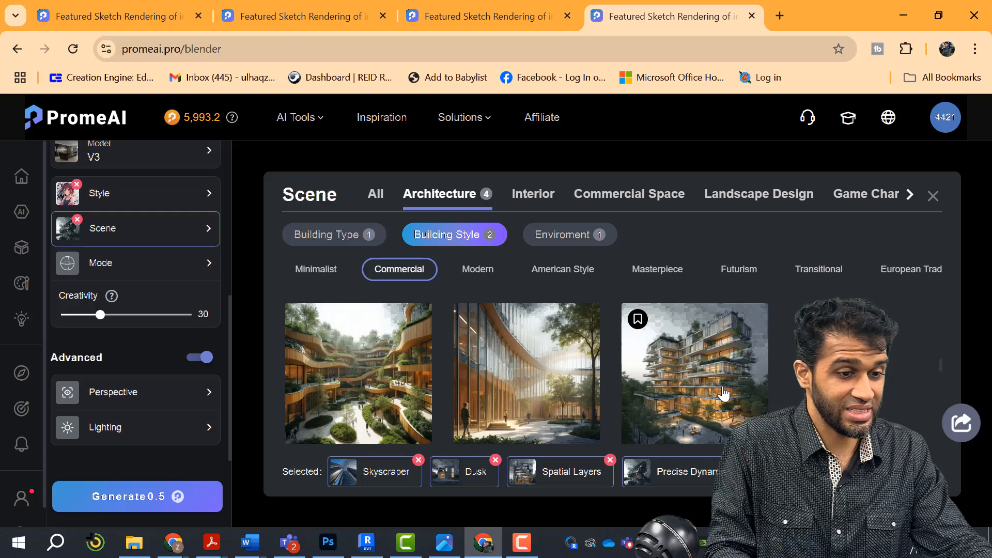
pyautogui.scroll(-6, 722, 393)
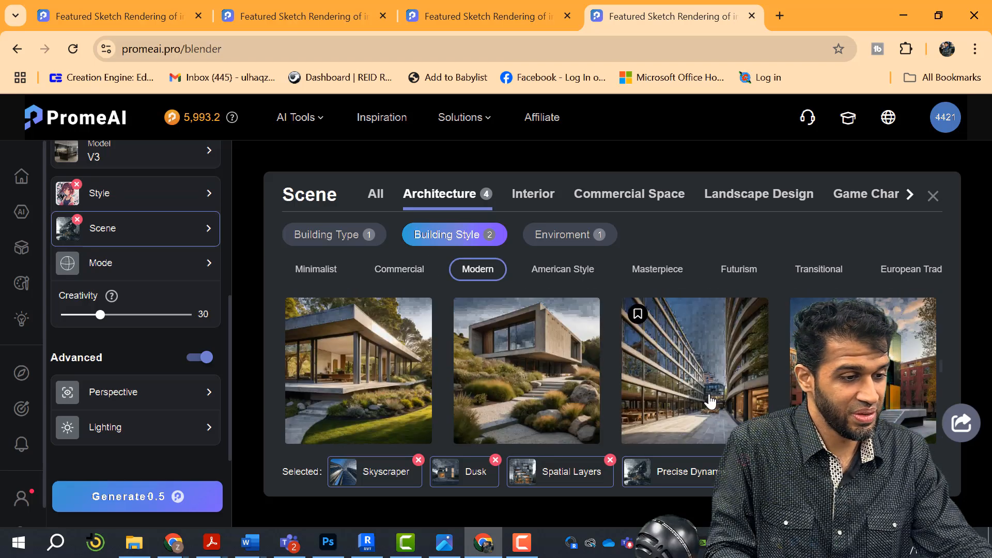
pyautogui.scroll(1, 710, 401)
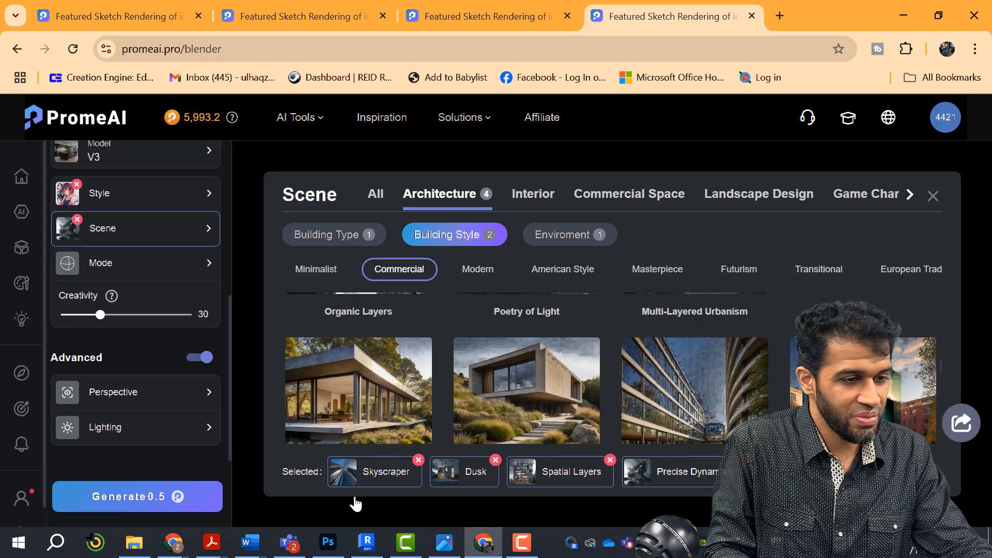
# Generate the tower images with the current anime style and dusk scene, and browse the earlier night renders at full size.
pyautogui.click(178, 497)
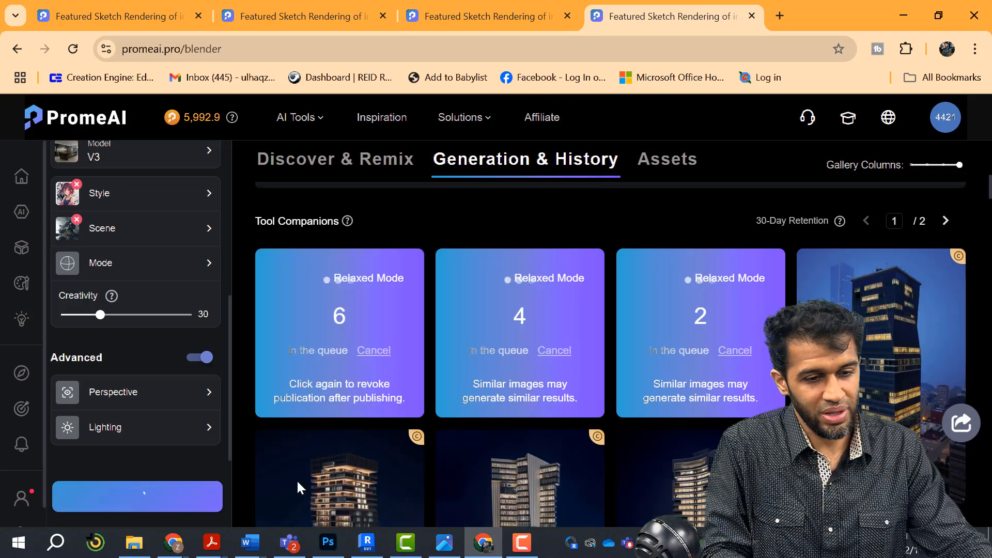
pyautogui.scroll(-2, 569, 440)
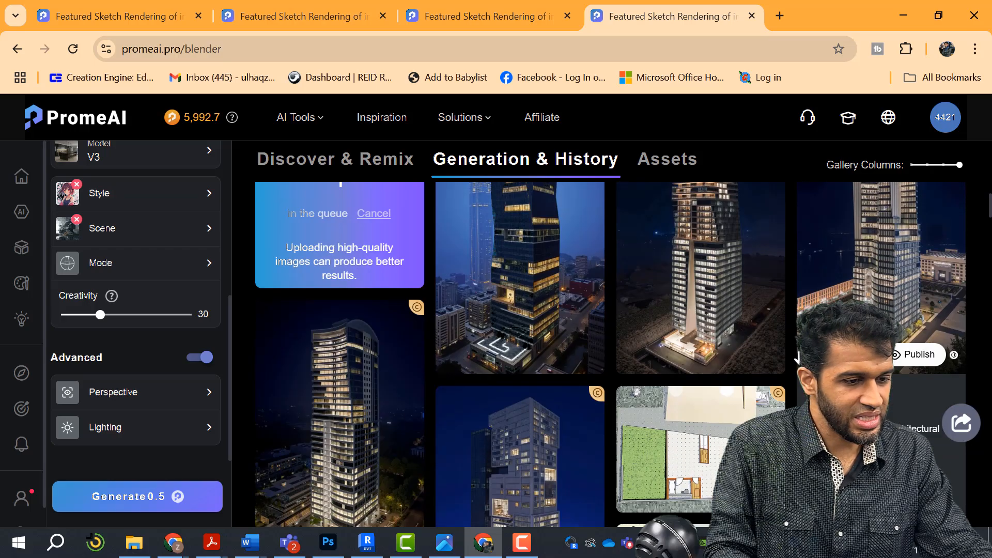
pyautogui.click(341, 409)
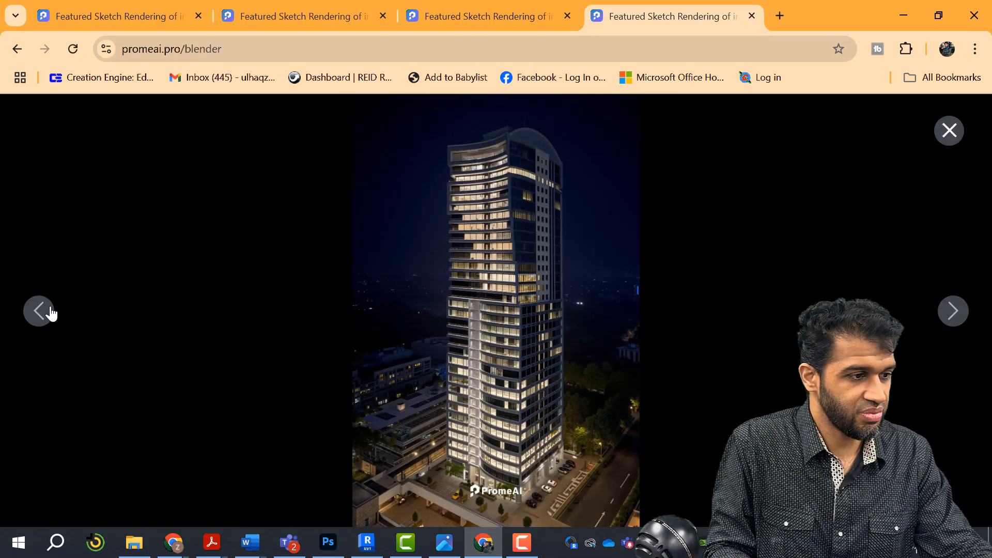
pyautogui.click(50, 309)
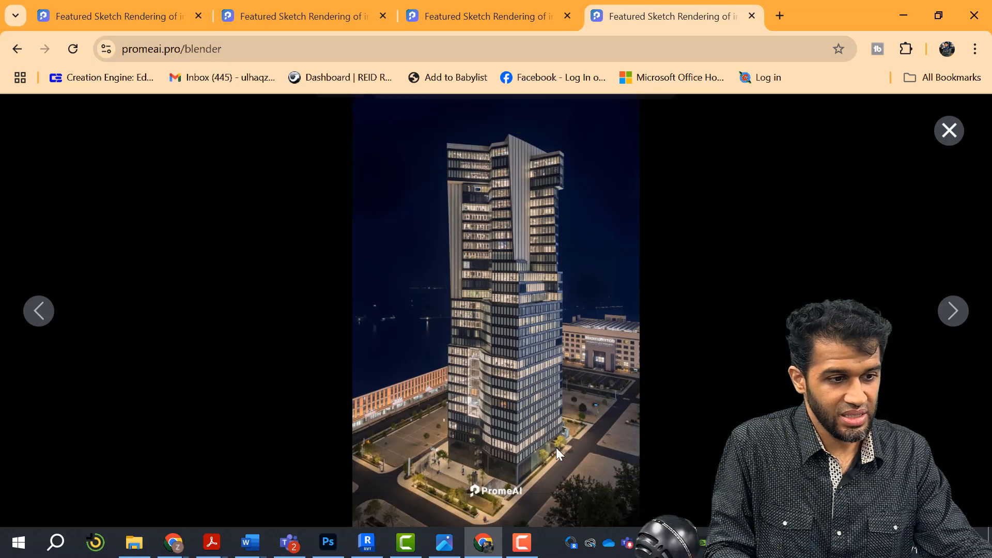
pyautogui.click(46, 320)
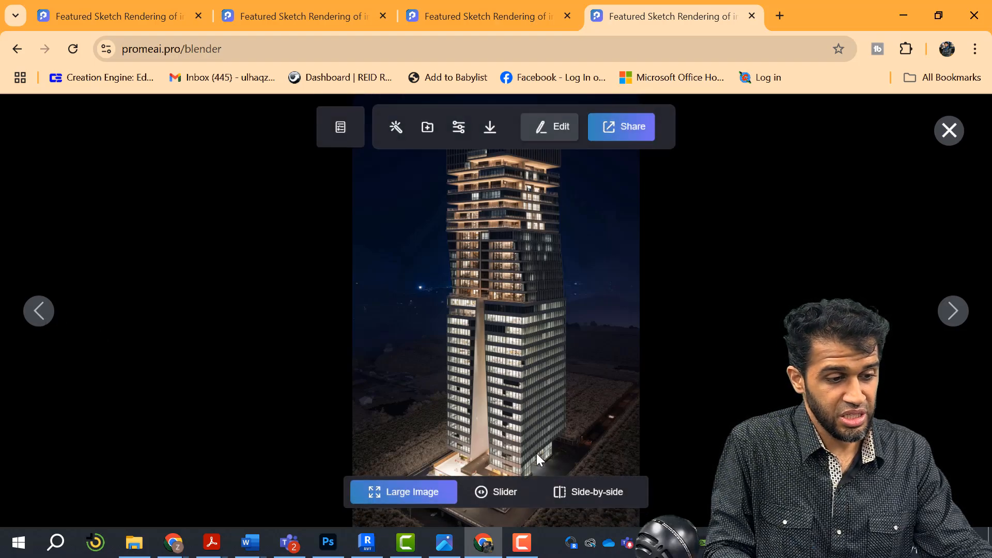
# Inspect the windows and facade of the night tower render with the tall central fin up close.
pyautogui.scroll(5, 497, 321)
pyautogui.scroll(6, 500, 287)
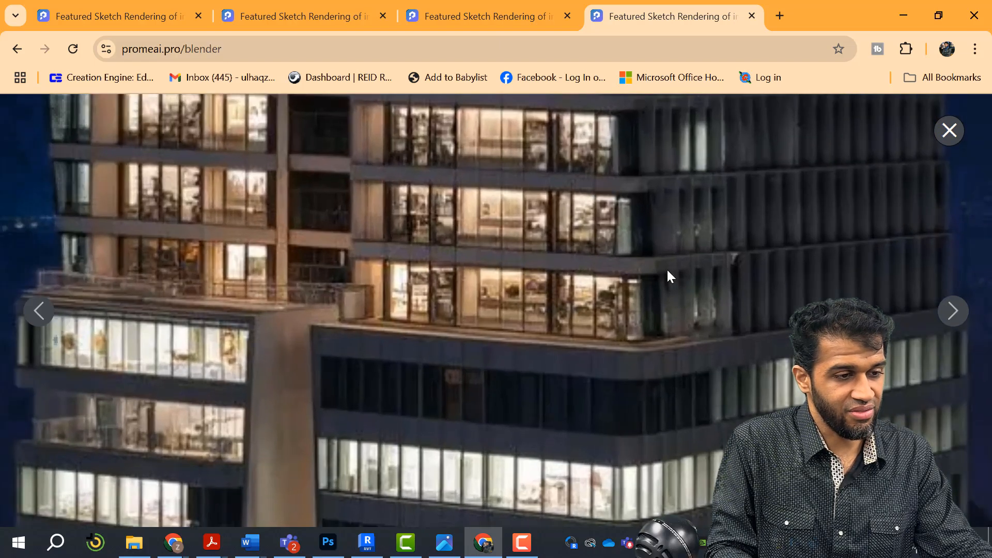
pyautogui.scroll(-10, 442, 313)
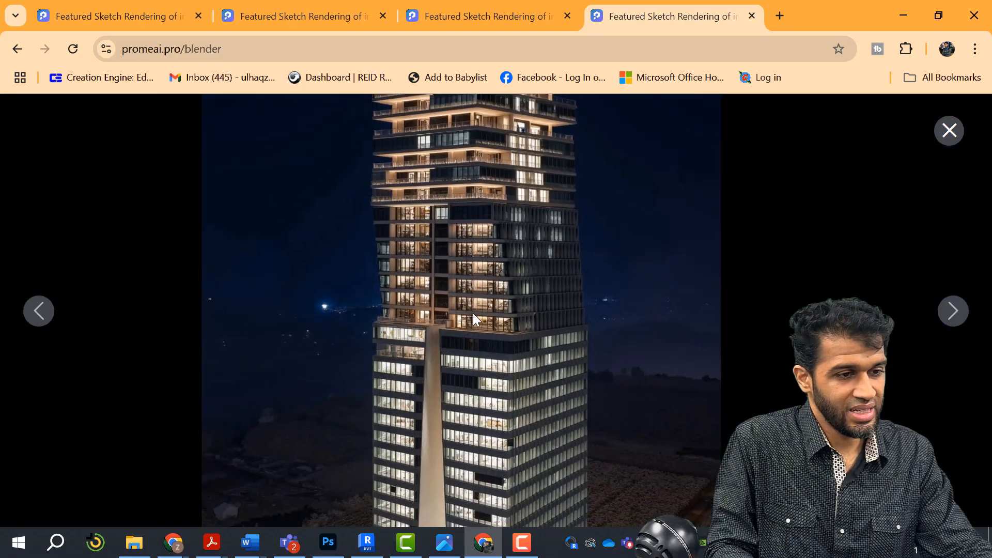
pyautogui.scroll(-3, 473, 313)
pyautogui.click(949, 131)
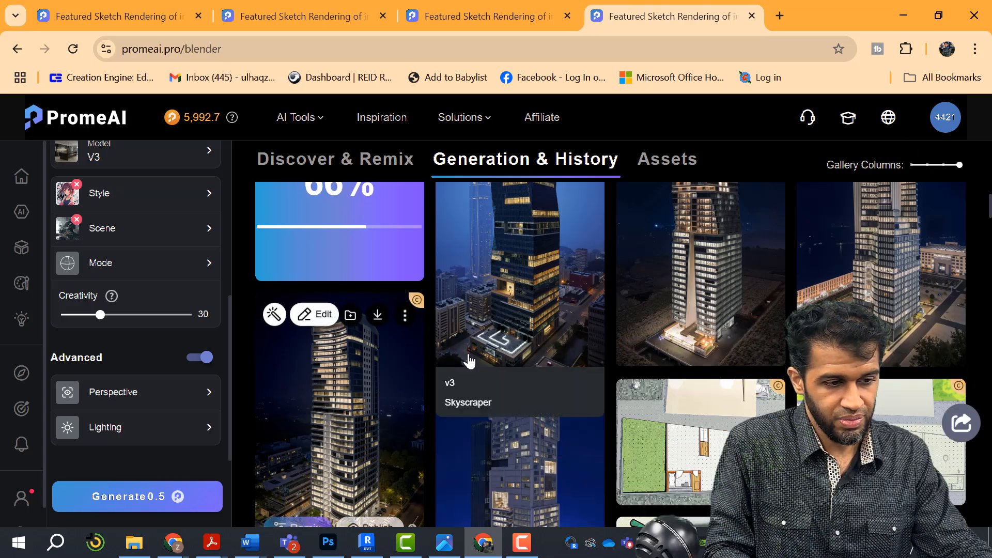
# Compare the finished tower renders in the generation history and review their style, scene, mode and creativity settings.
pyautogui.scroll(-3, 618, 272)
pyautogui.scroll(-2, 465, 362)
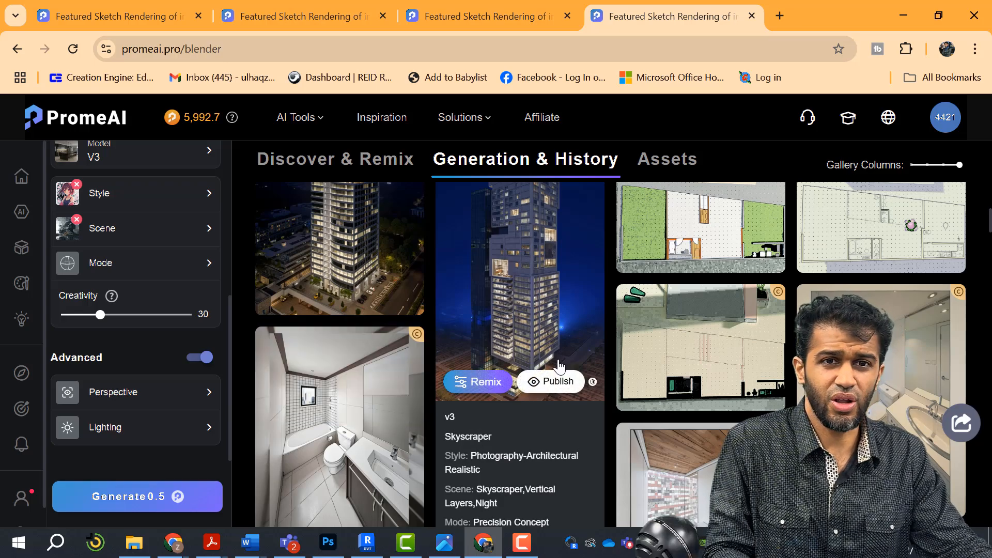
pyautogui.scroll(4, 559, 366)
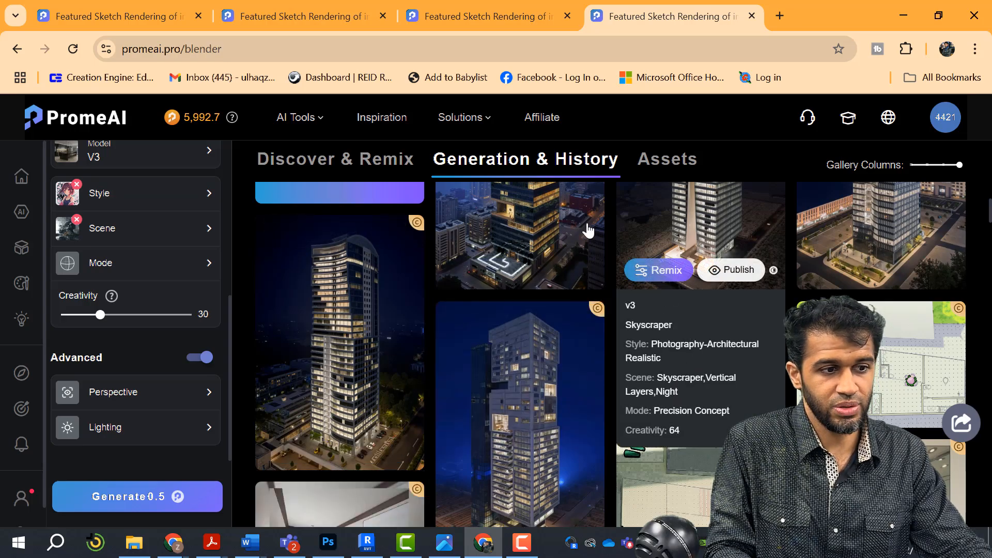
pyautogui.scroll(1, 567, 263)
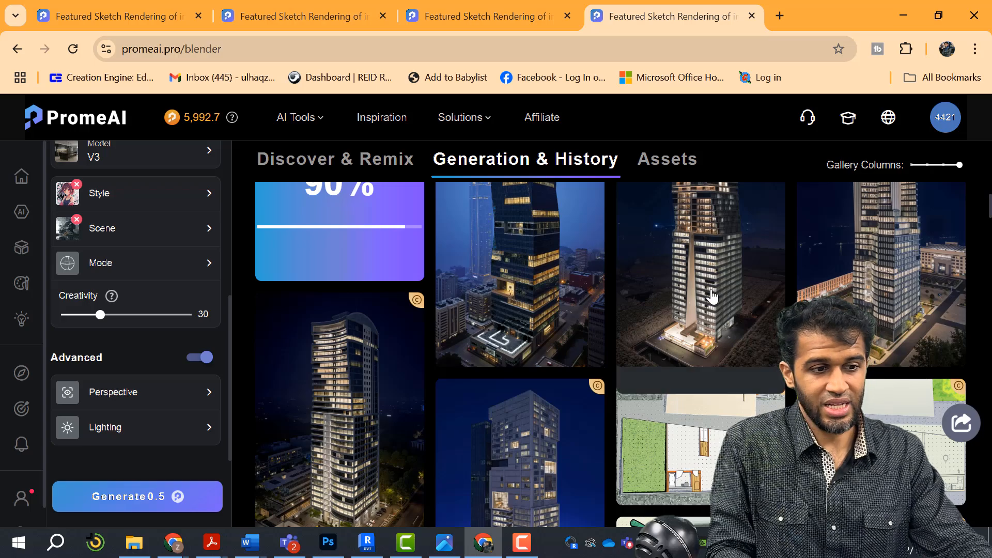
pyautogui.moveTo(599, 250)
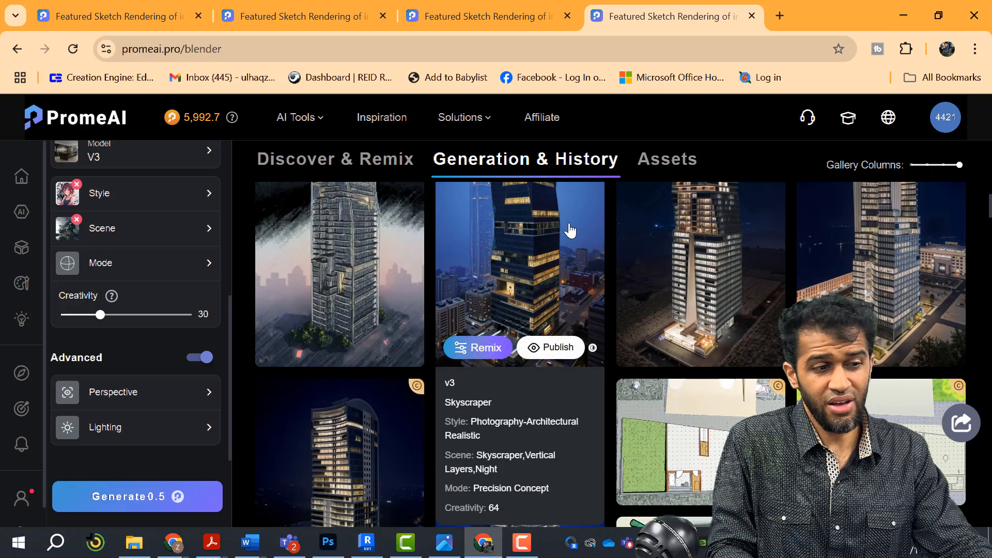
pyautogui.scroll(1, 573, 265)
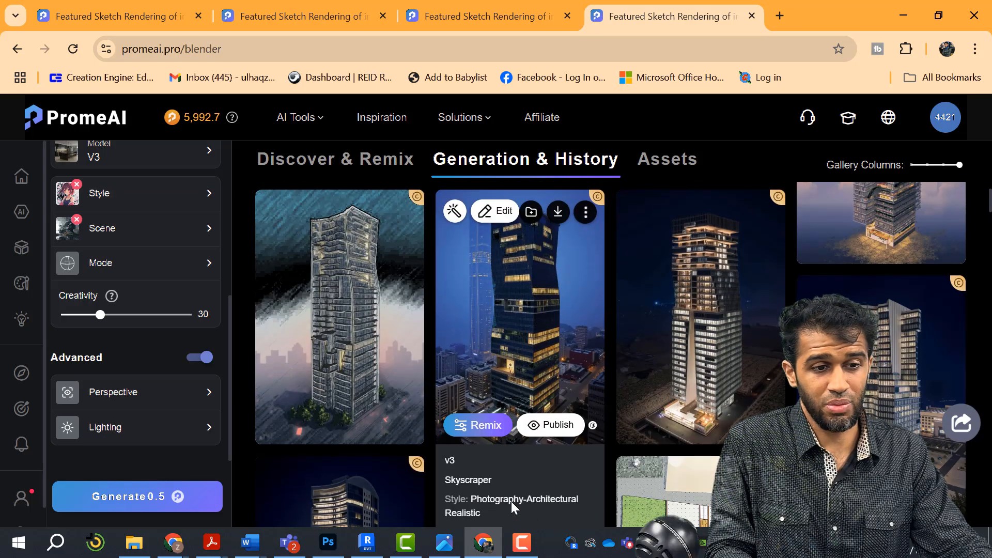
pyautogui.scroll(2, 508, 450)
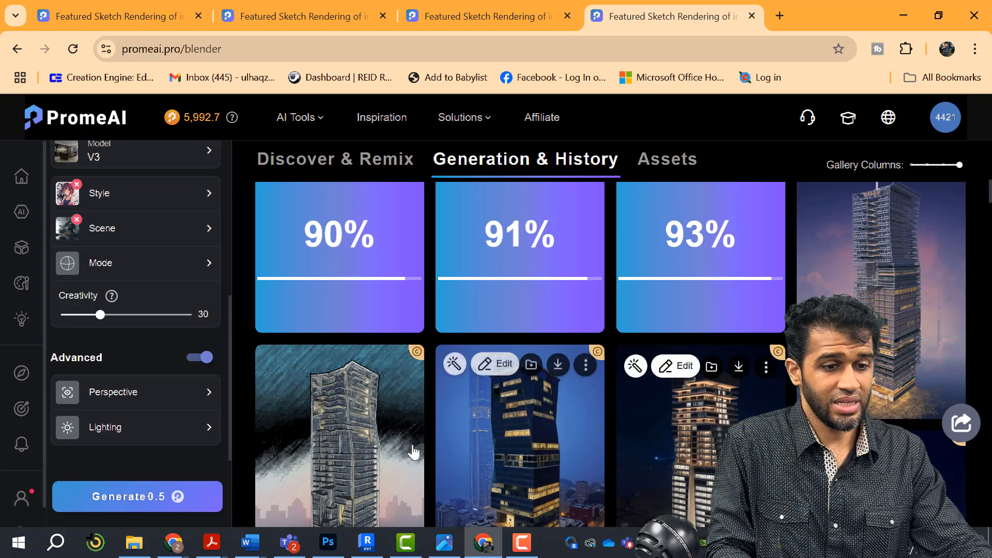
pyautogui.scroll(-3, 641, 357)
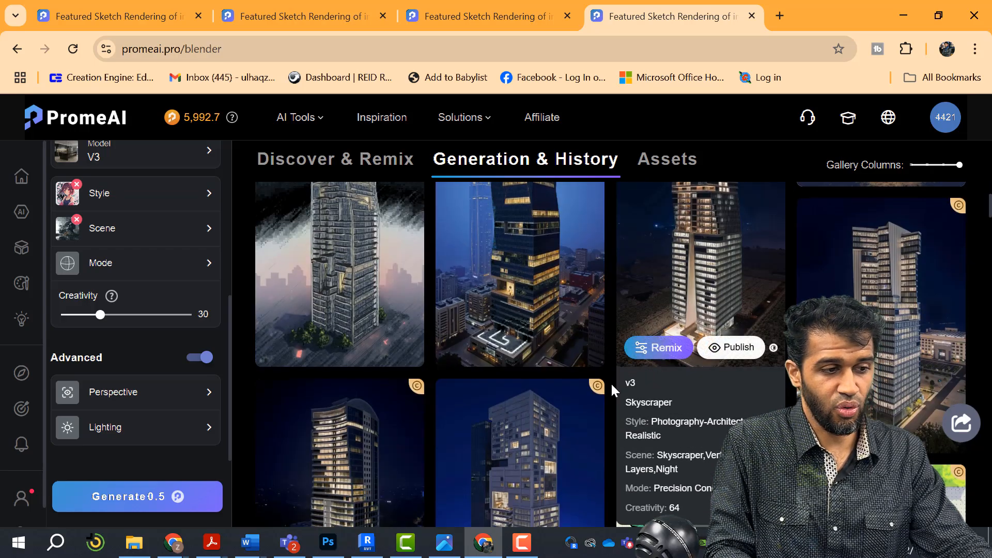
pyautogui.scroll(2, 454, 346)
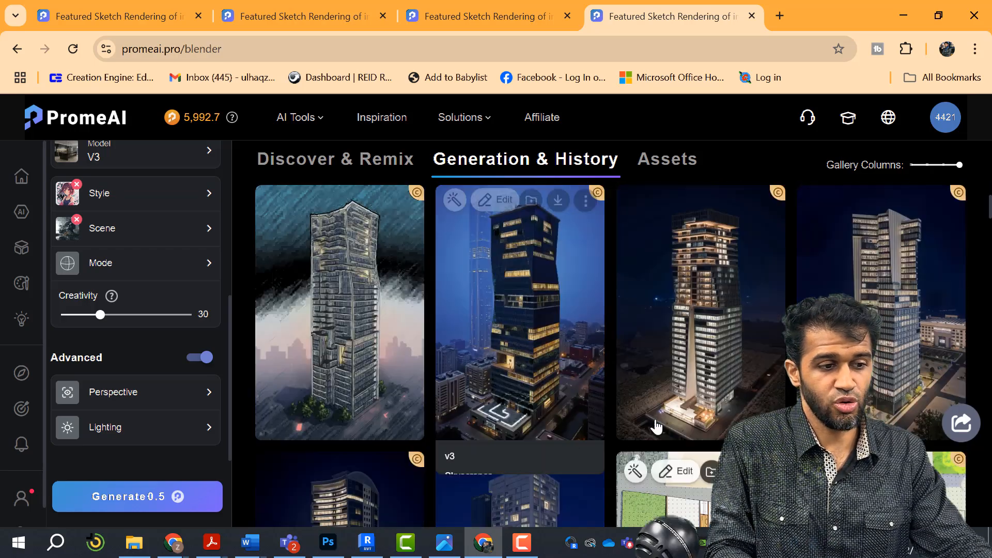
pyautogui.scroll(3, 656, 427)
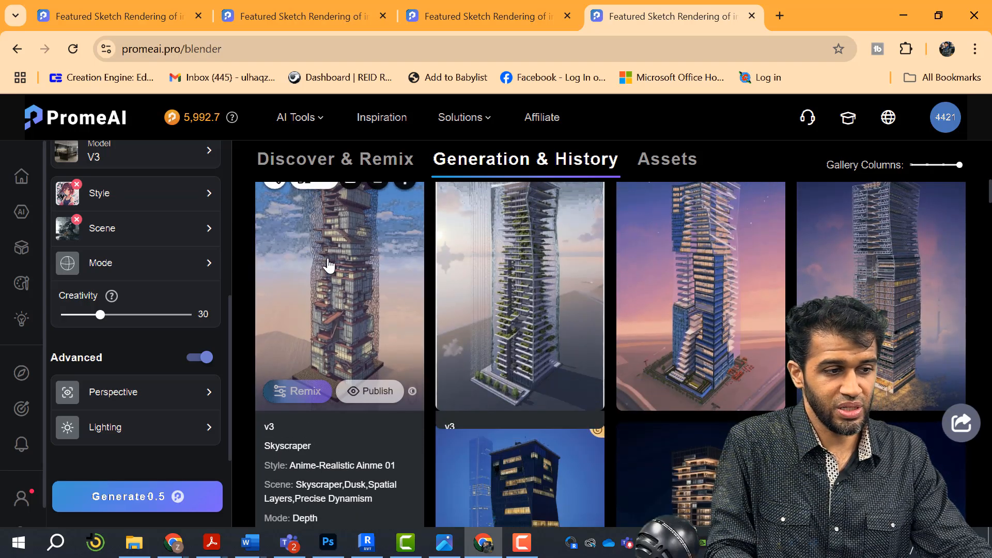
# Inspect the facade details of the new anime dusk tower render with the reddish floor slabs at full size.
pyautogui.click(331, 264)
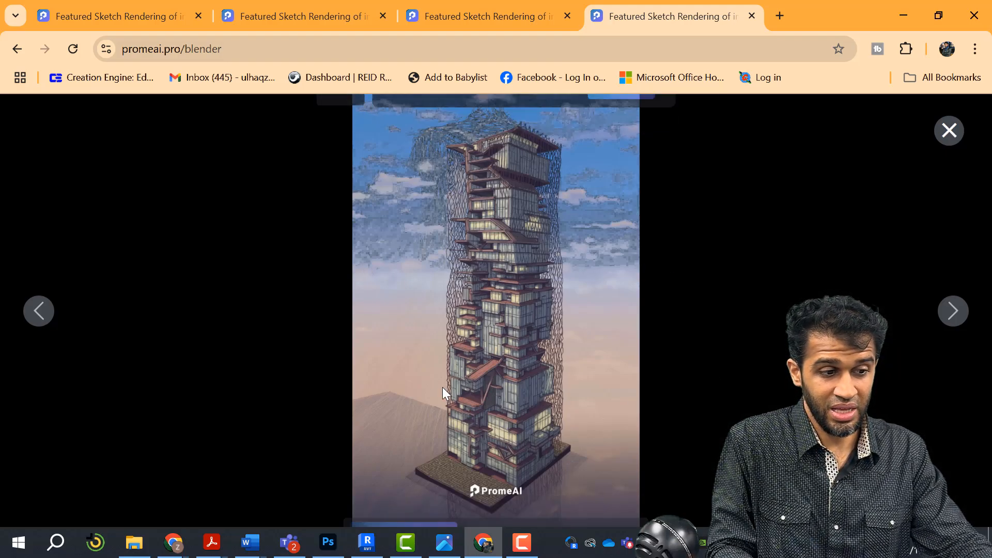
pyautogui.scroll(5, 526, 296)
pyautogui.scroll(4, 472, 217)
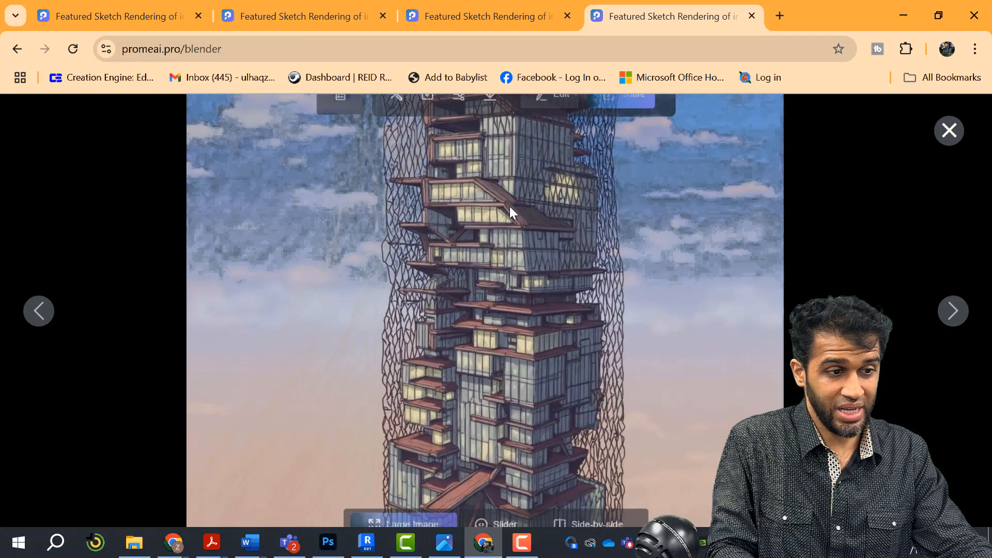
pyautogui.scroll(-6, 479, 192)
pyautogui.scroll(-8, 362, 317)
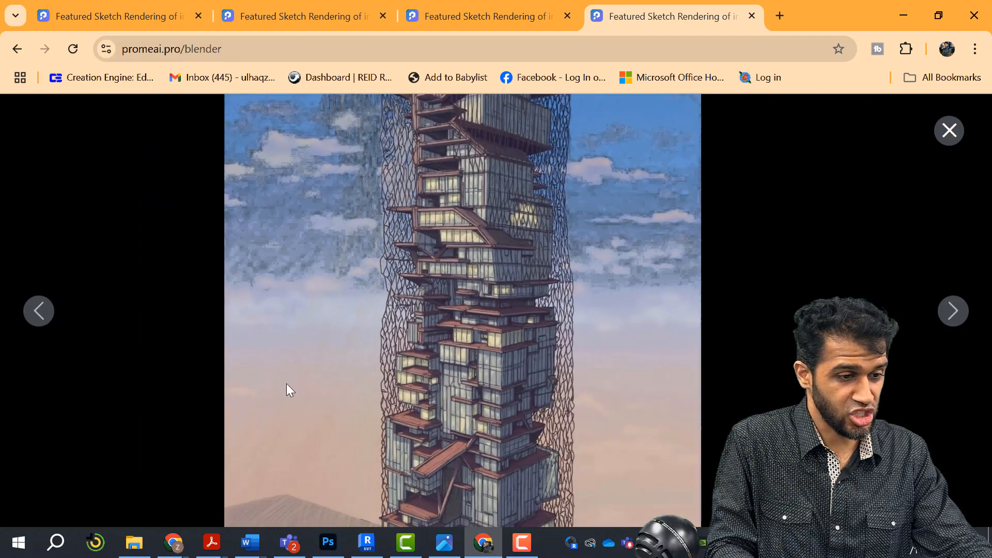
pyautogui.scroll(-3, 465, 385)
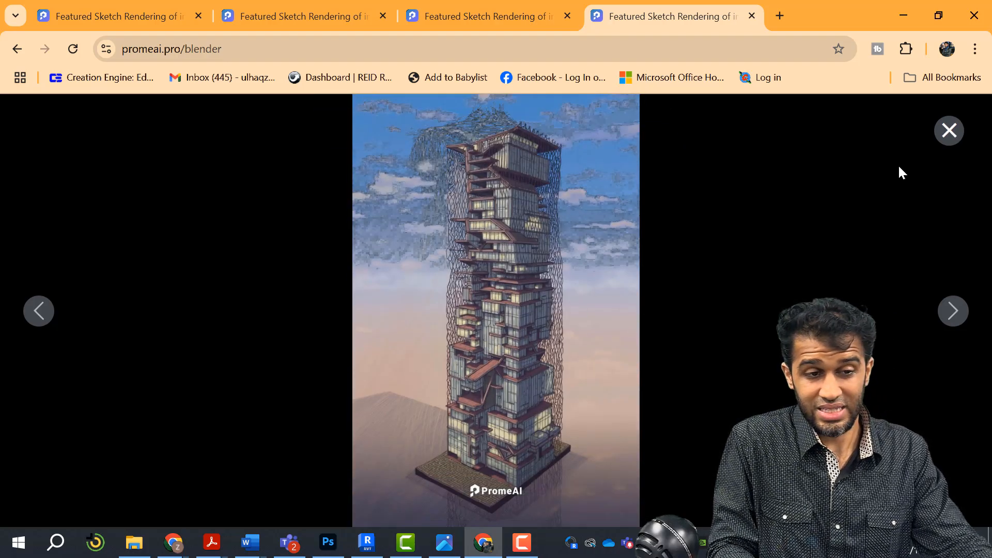
pyautogui.click(949, 130)
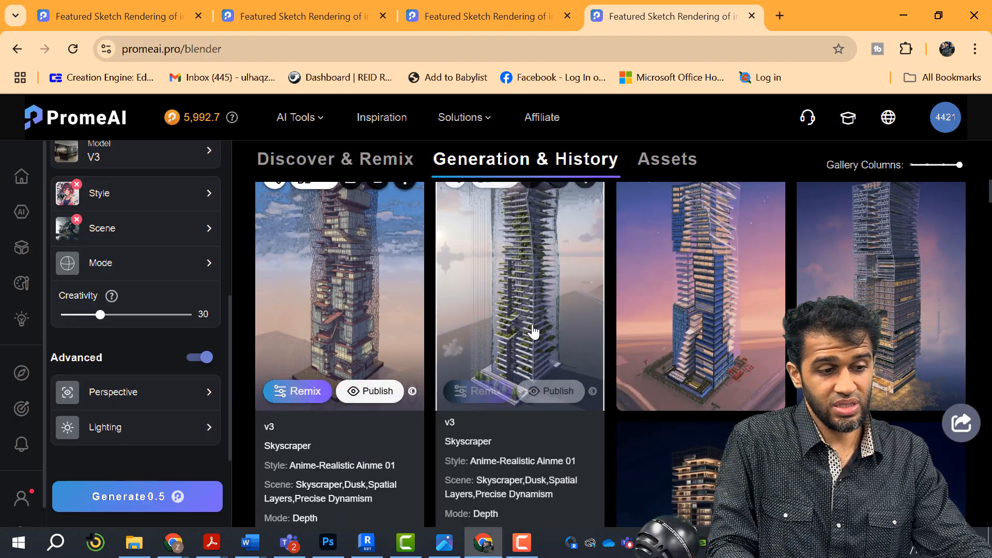
# Examine the new dusk tower render with the planted terraces up close at full size.
pyautogui.click(534, 331)
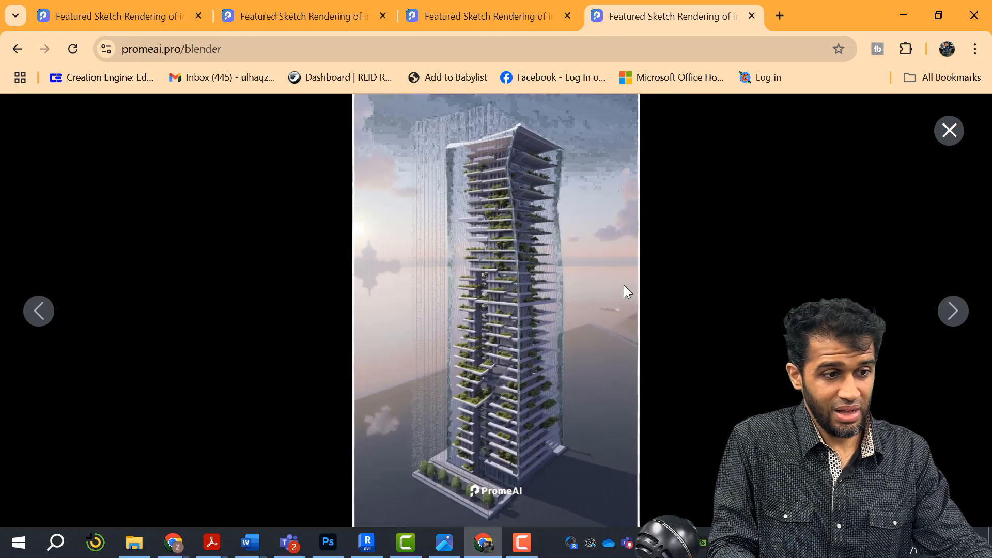
pyautogui.scroll(5, 482, 277)
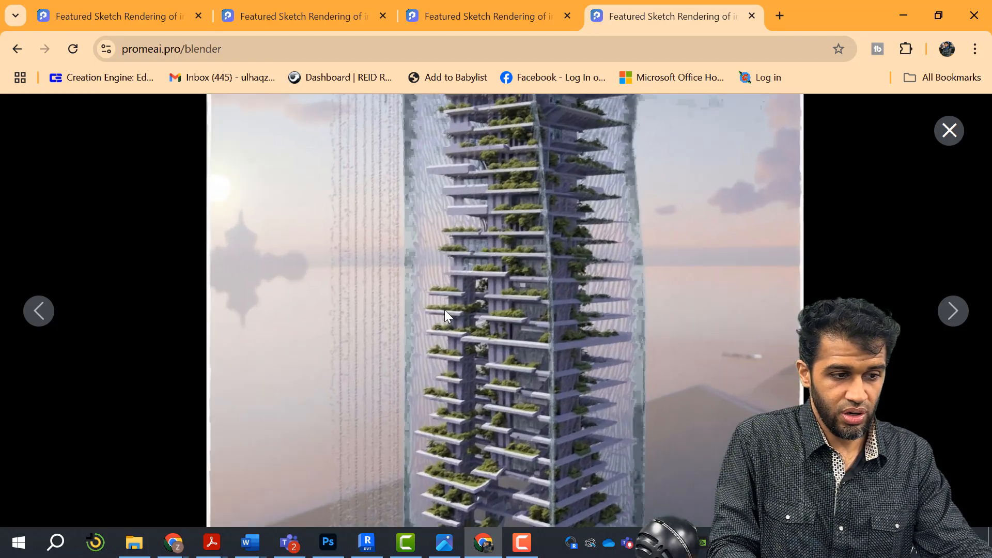
pyautogui.scroll(-3, 175, 343)
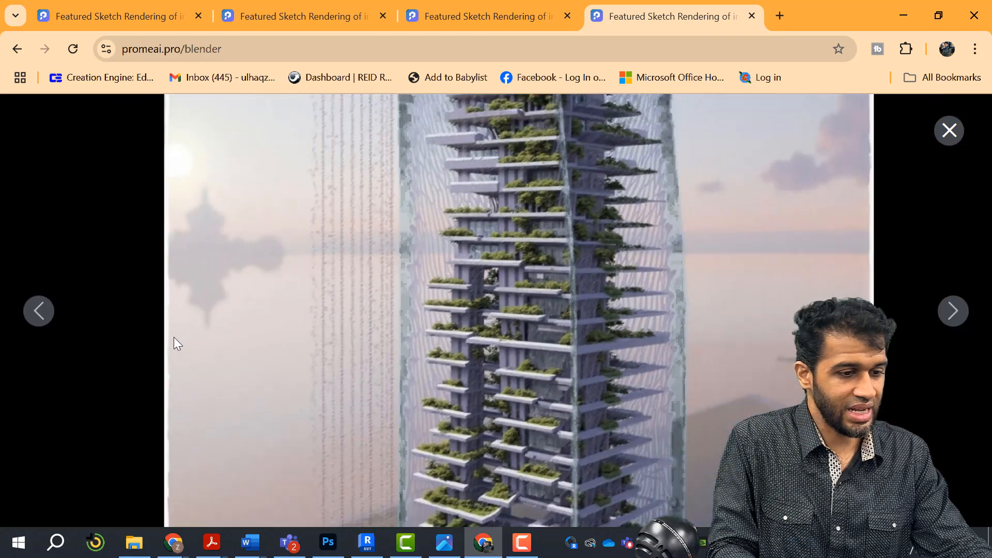
pyautogui.scroll(-2, 560, 249)
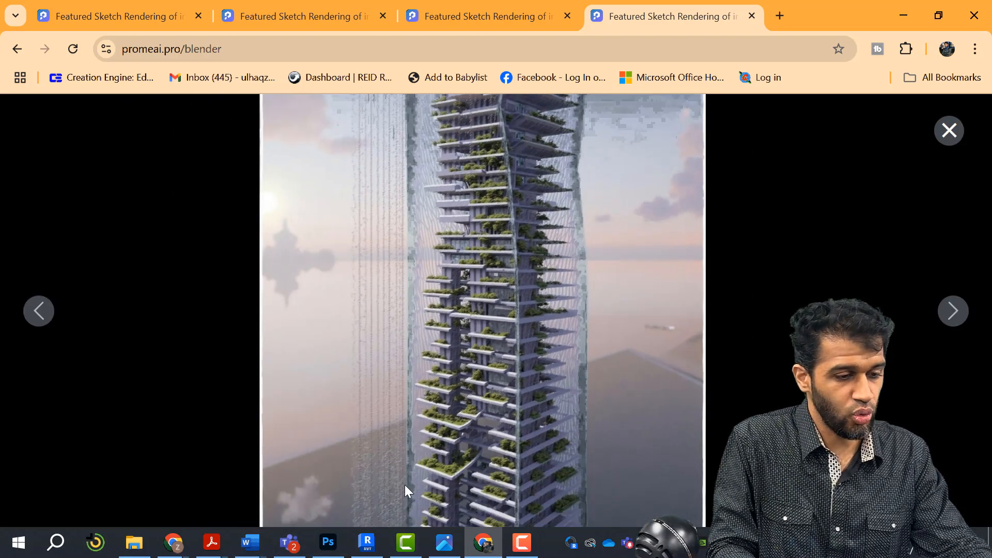
pyautogui.scroll(2, 404, 484)
pyautogui.scroll(-2, 537, 310)
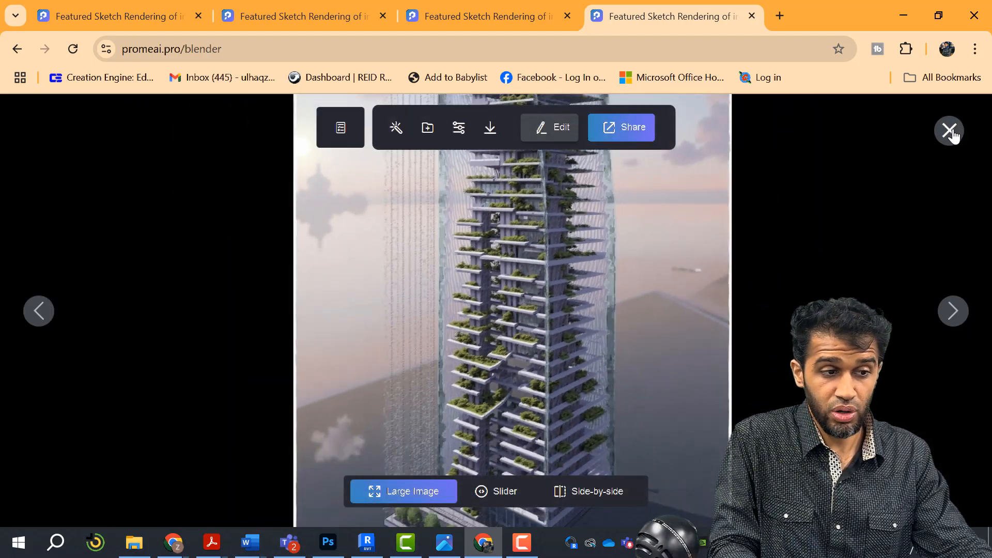
pyautogui.click(948, 131)
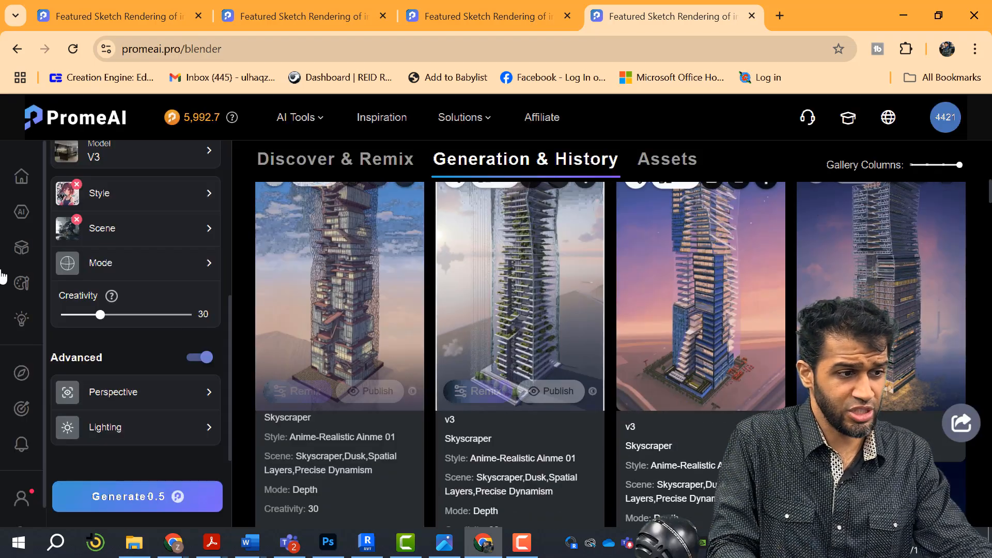
# Replace the source image with LTL_Park+Tower_07.jpg uploaded from the Downloads folder.
pyautogui.scroll(5, 116, 296)
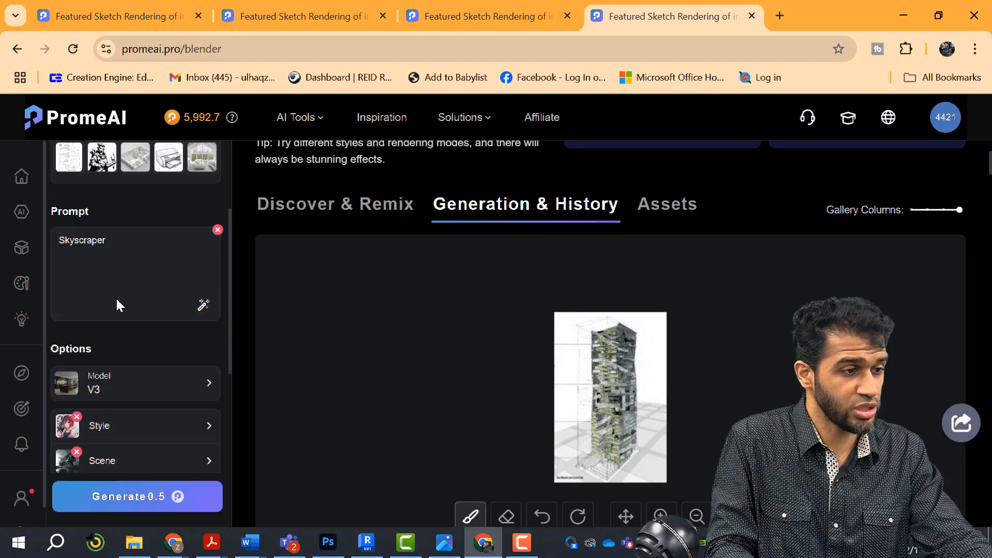
pyautogui.click(132, 232)
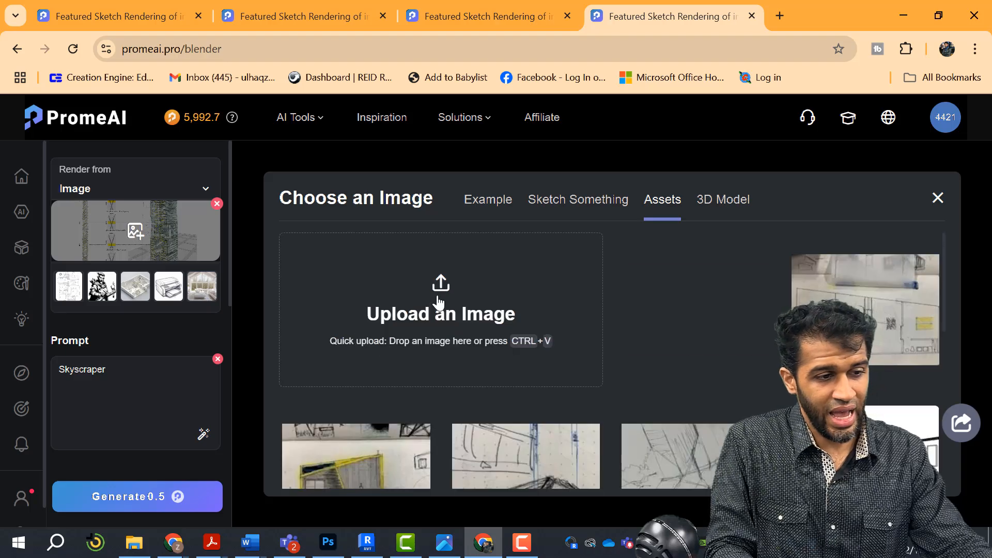
pyautogui.click(440, 295)
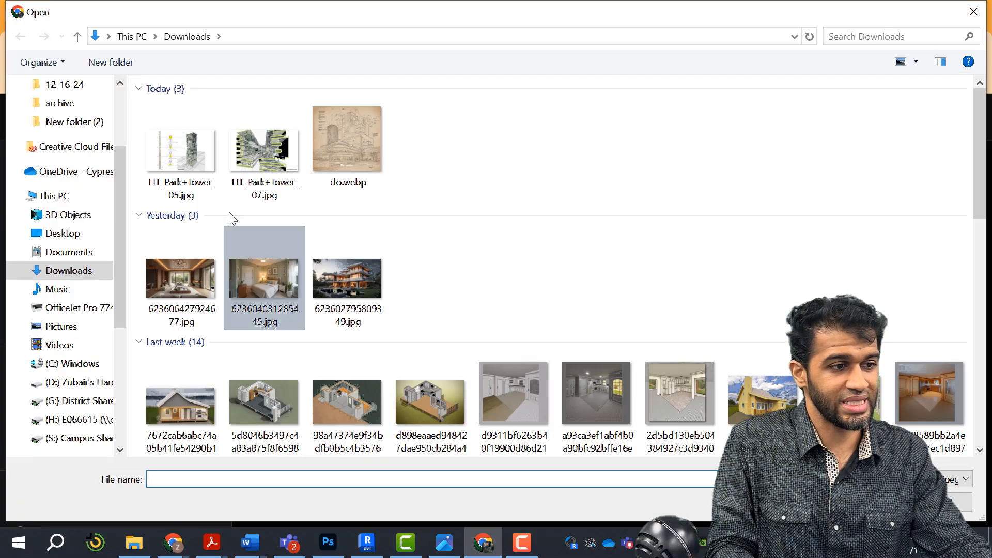
pyautogui.click(268, 169)
pyautogui.press('Return')
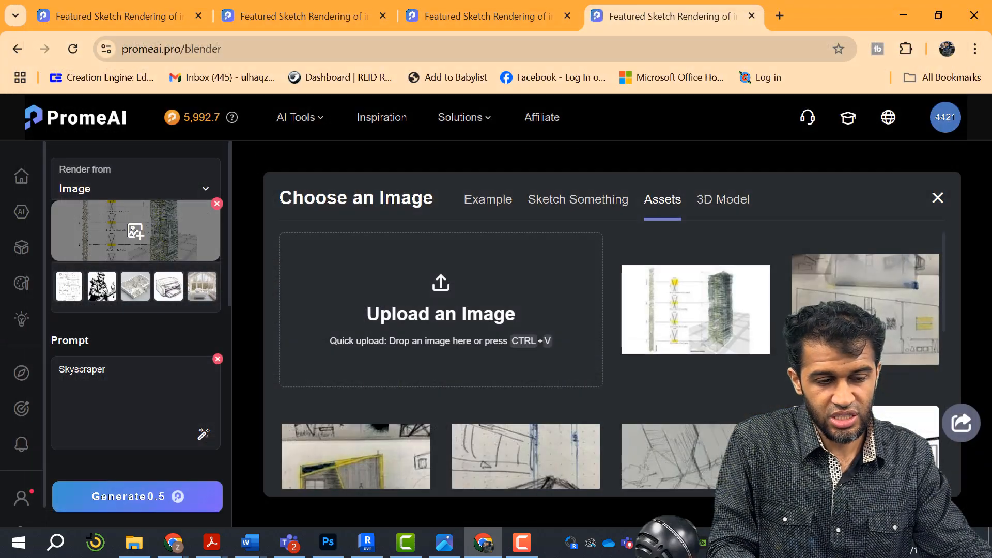
# Change the render style to the Illustration style Realistic Fantasy 03.
pyautogui.scroll(-5, 105, 333)
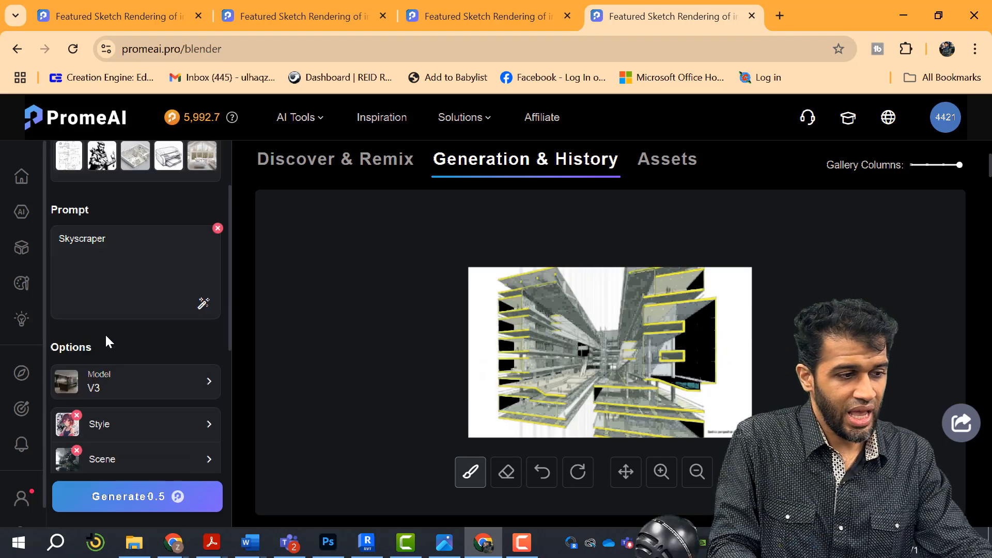
pyautogui.click(178, 325)
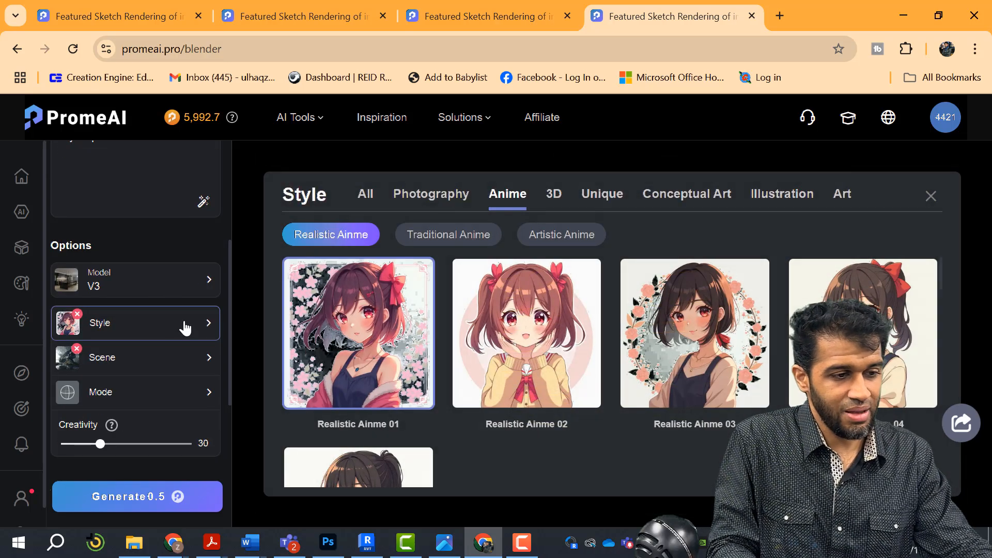
pyautogui.click(802, 203)
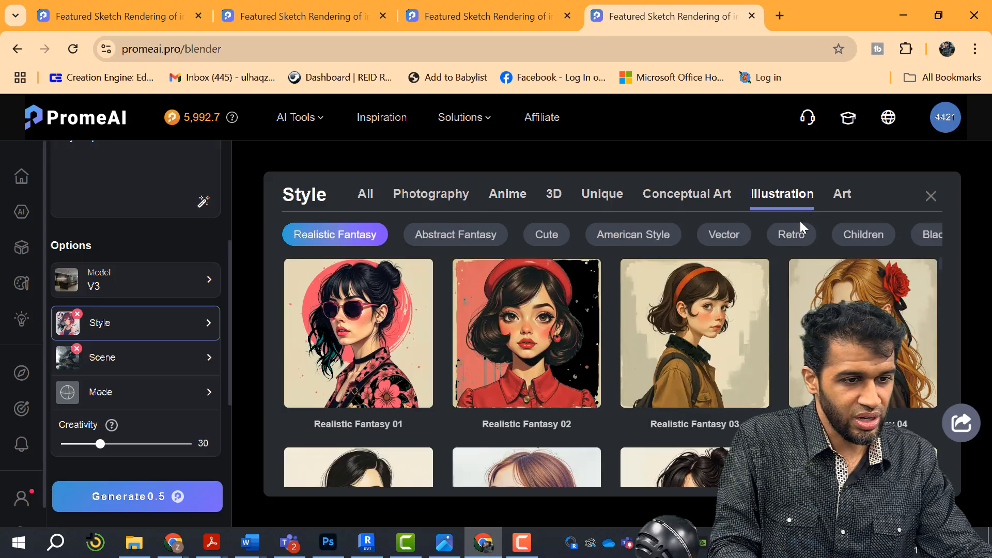
pyautogui.click(695, 330)
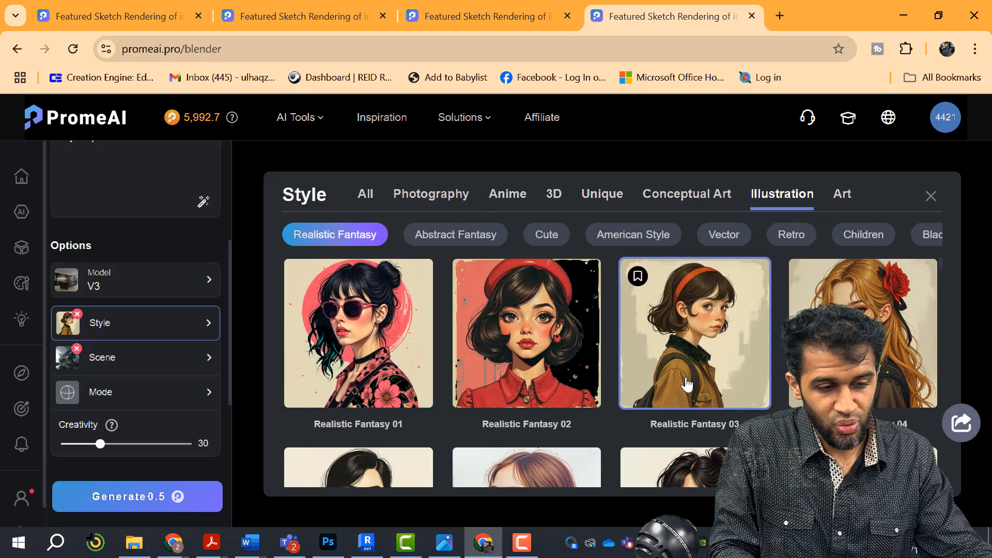
# Add the Exhibition And Convention Centers commercial space scene and remove the Spatial Layers and Precise Dynamism scenes.
pyautogui.click(131, 361)
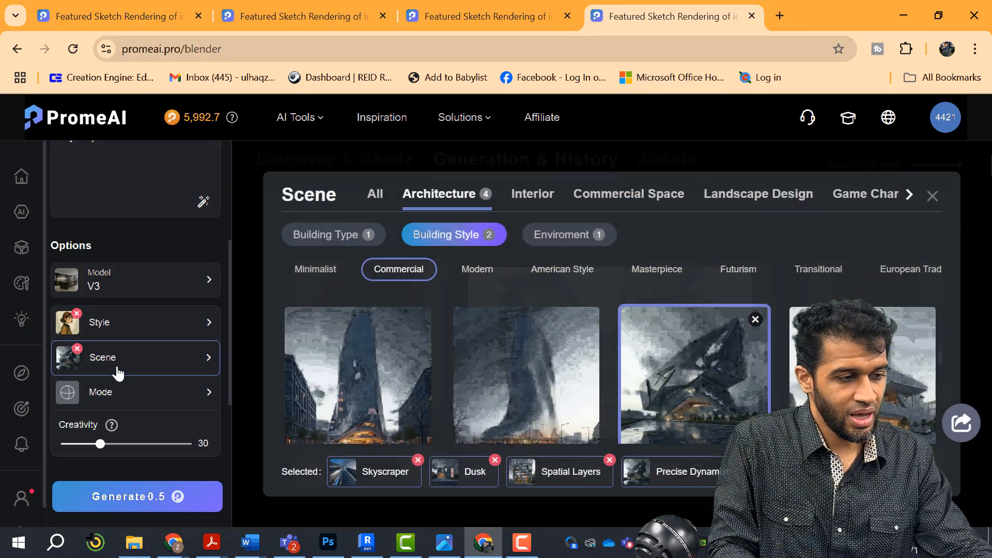
pyautogui.click(128, 368)
pyautogui.click(130, 368)
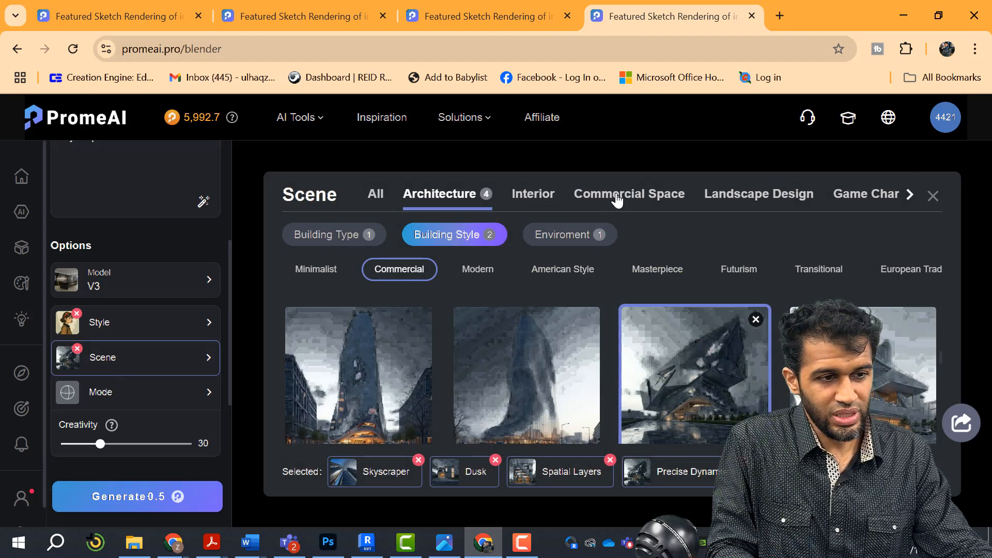
pyautogui.click(559, 194)
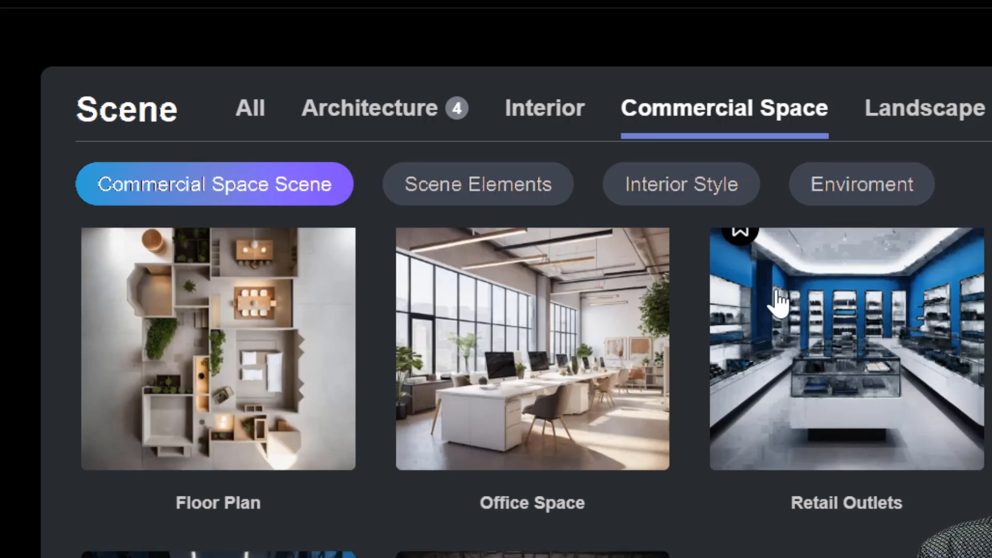
pyautogui.scroll(-5, 720, 388)
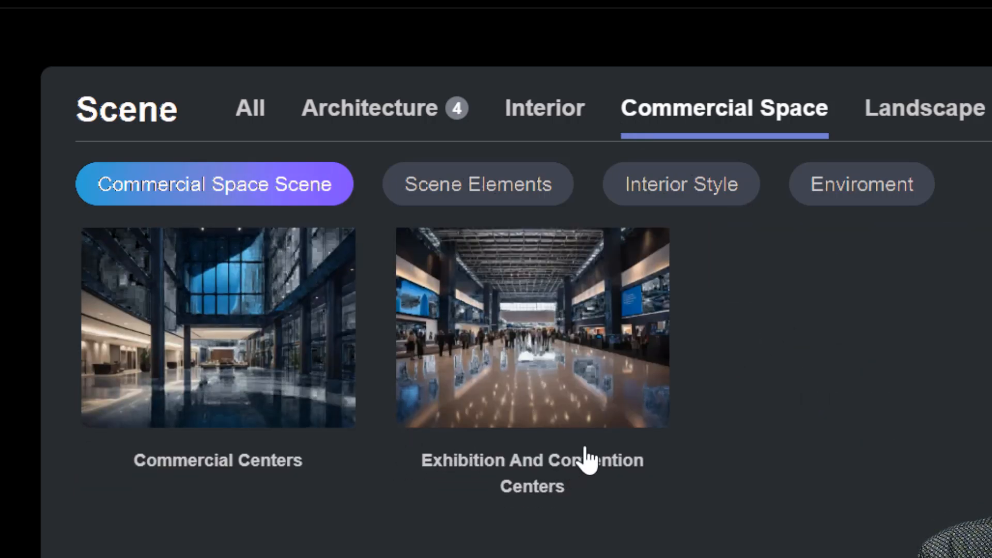
pyautogui.scroll(5, 947, 421)
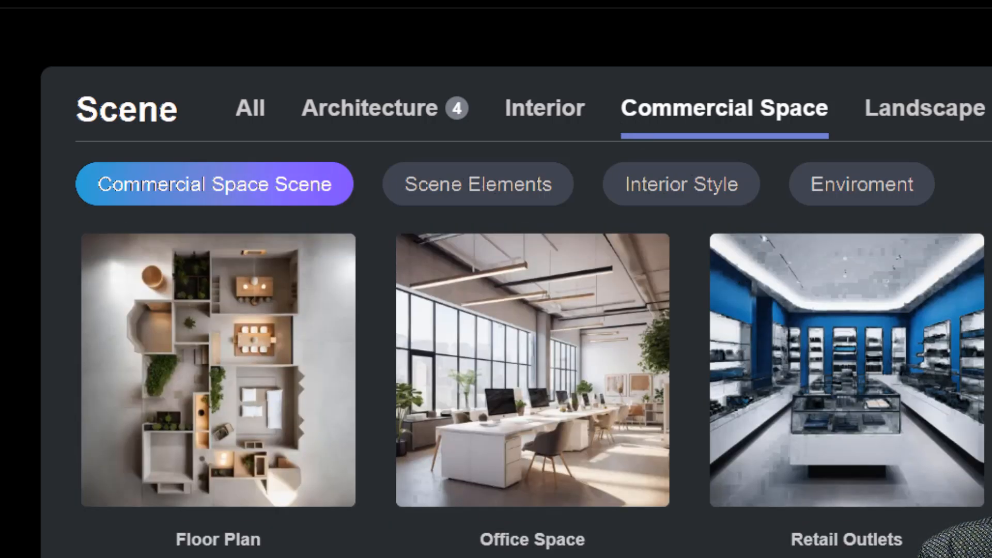
pyautogui.scroll(-5, 985, 364)
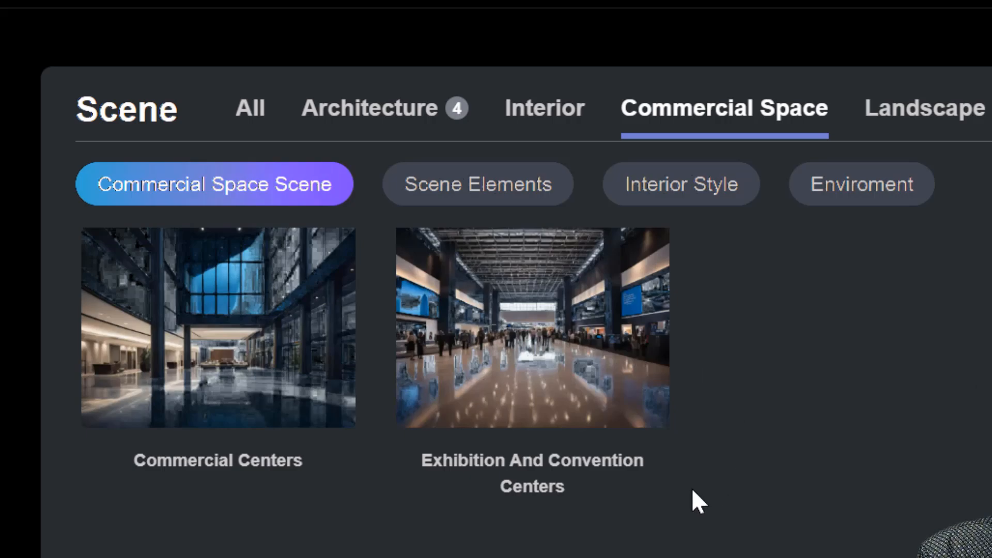
pyautogui.scroll(2, 287, 501)
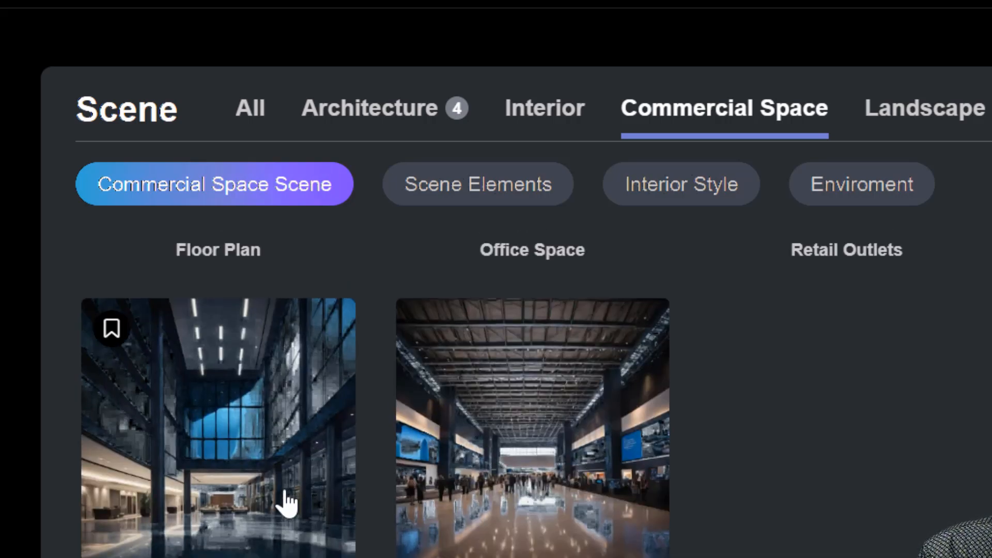
pyautogui.click(461, 426)
pyautogui.scroll(2, 584, 544)
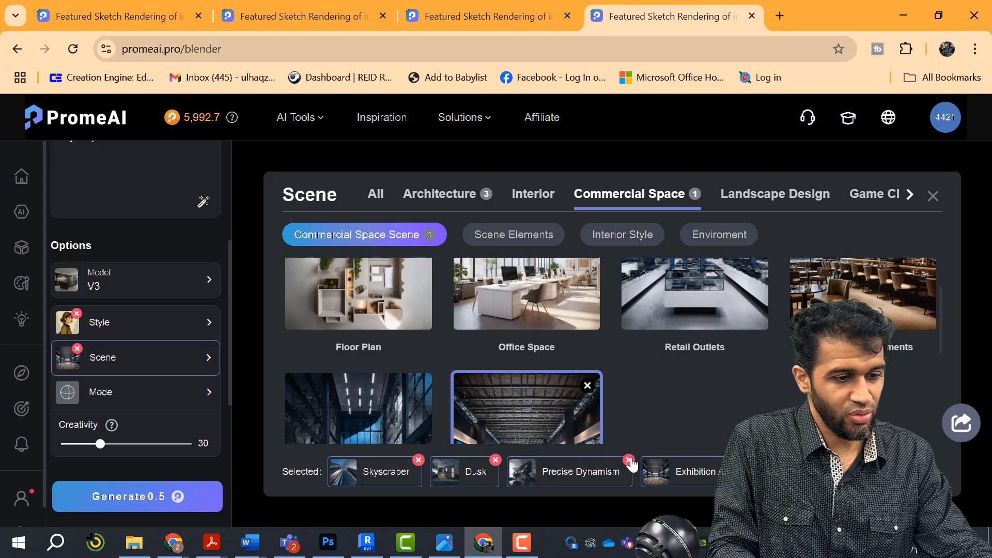
pyautogui.click(628, 460)
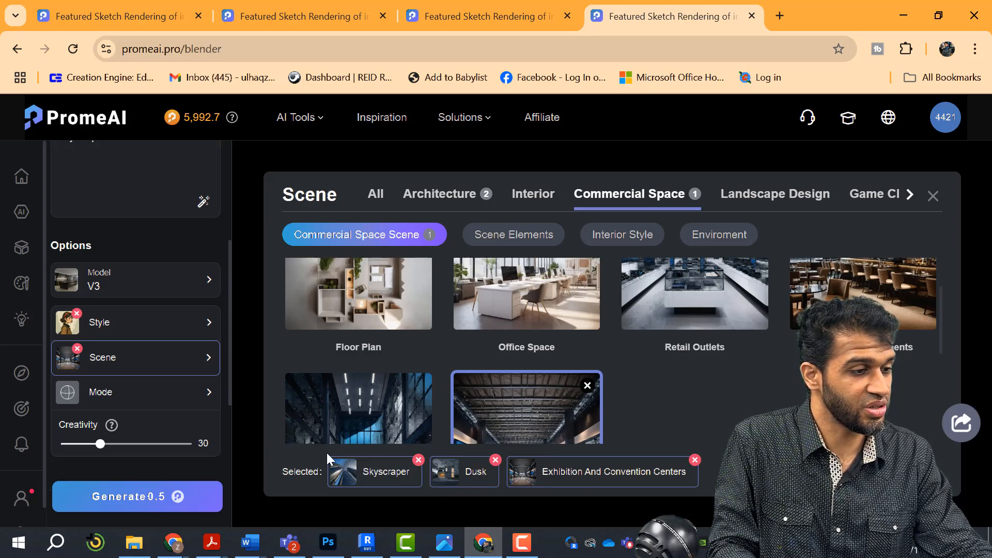
# Switch the mode to Precision Concept and set the creativity to 50.
pyautogui.click(172, 395)
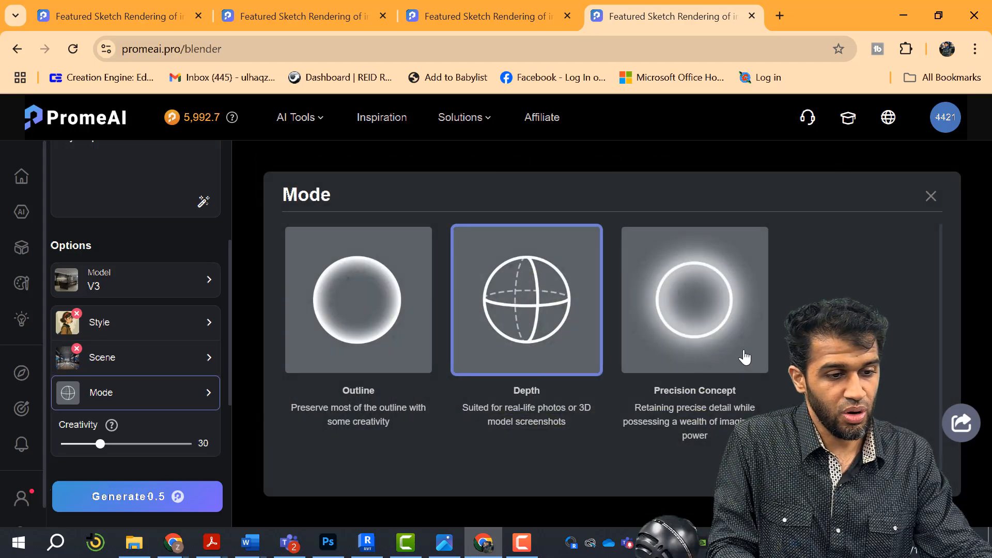
pyautogui.click(702, 348)
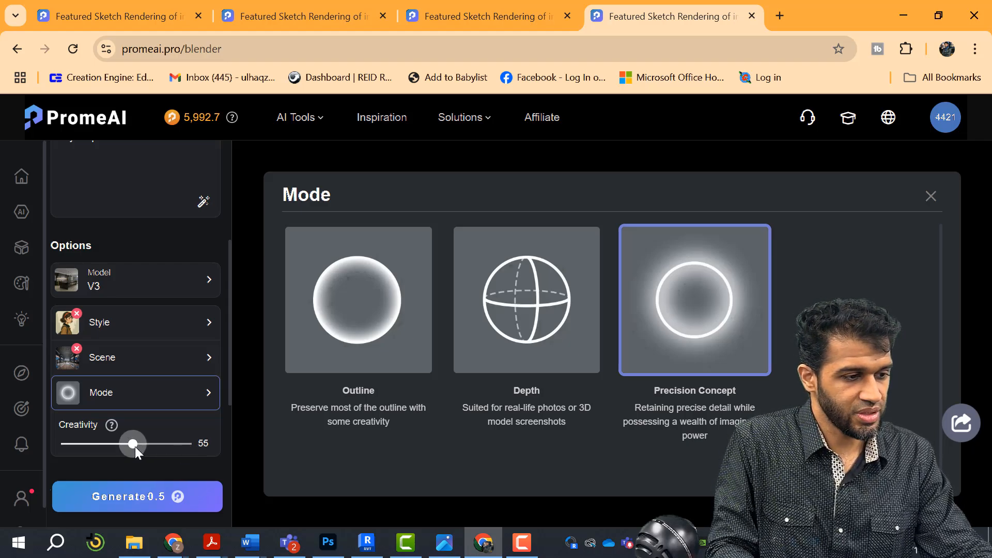
pyautogui.moveTo(135, 446); pyautogui.dragTo(135, 461)
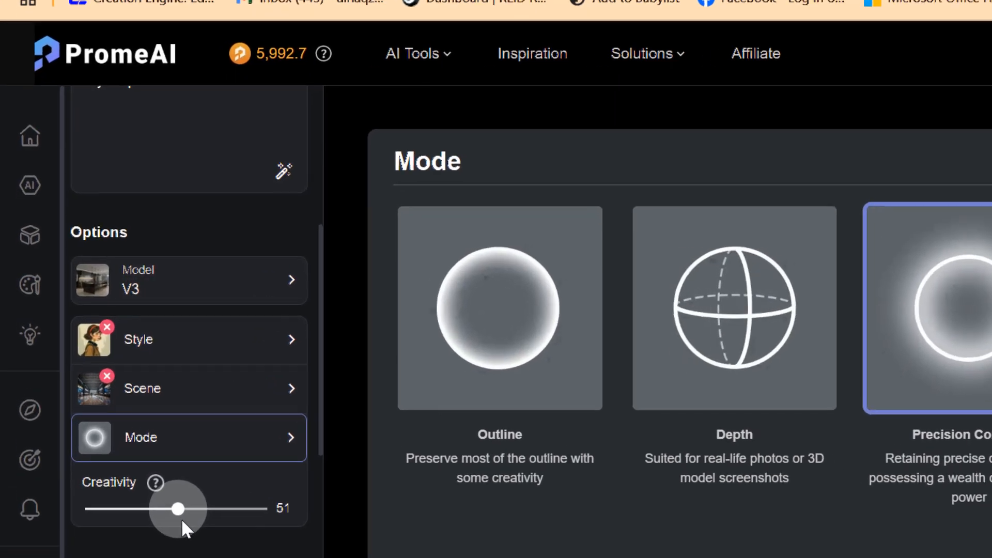
# Extend the prompt to read "Skyscraper section perspective".
pyautogui.scroll(5, 142, 235)
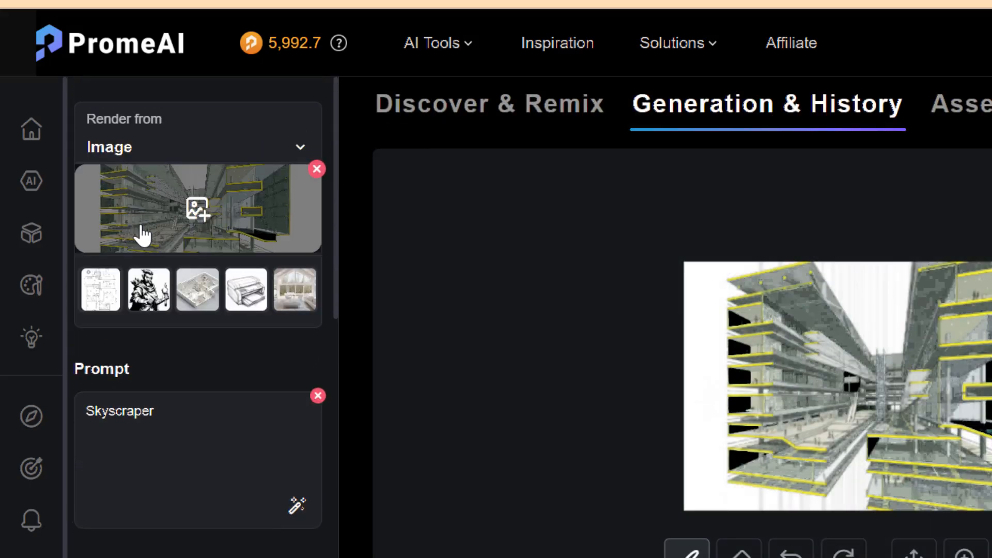
pyautogui.click(218, 396)
pyautogui.write('section perse')
pyautogui.write('p')
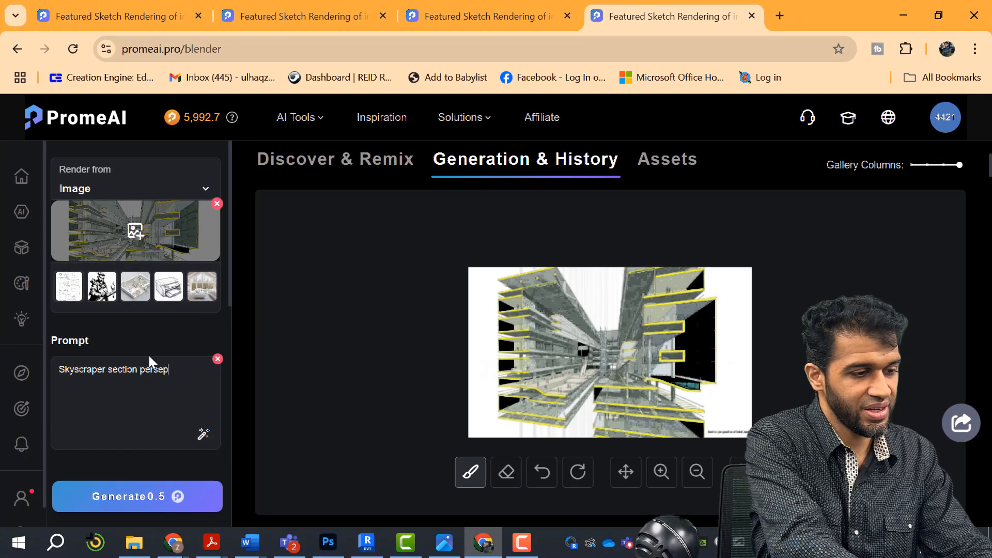
pyautogui.write('tive')
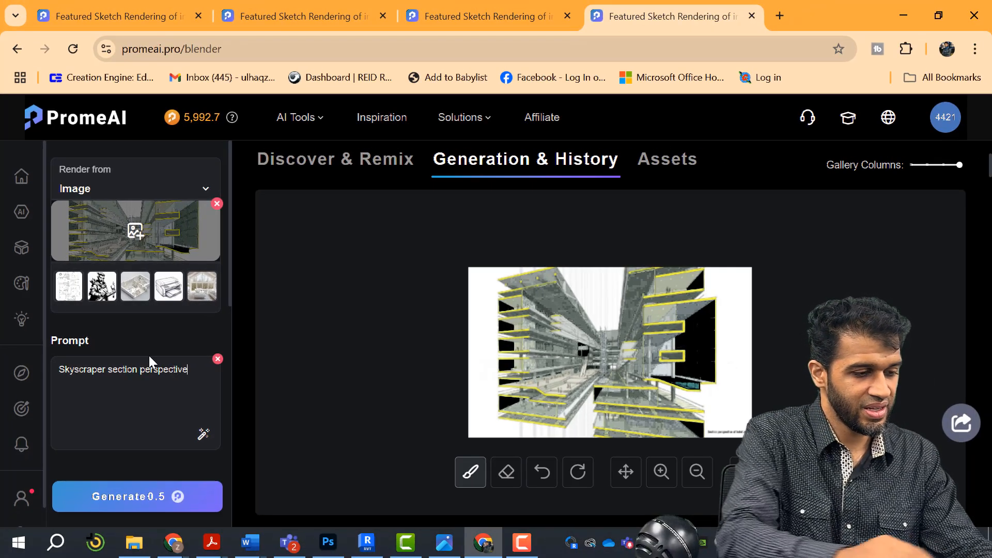
# Generate the new set of renders from the section perspective with the current options.
pyautogui.scroll(-3, 163, 357)
pyautogui.scroll(-5, 181, 383)
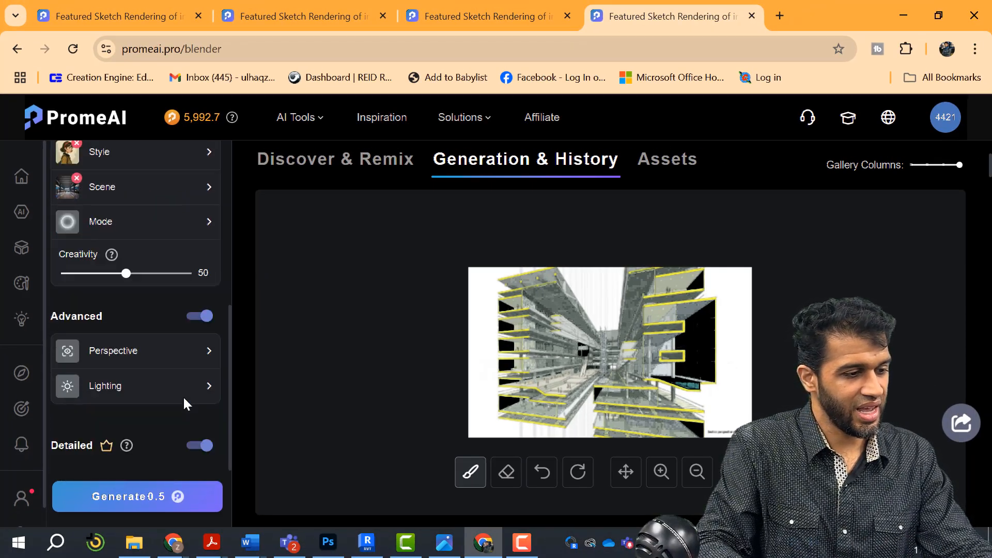
pyautogui.click(185, 505)
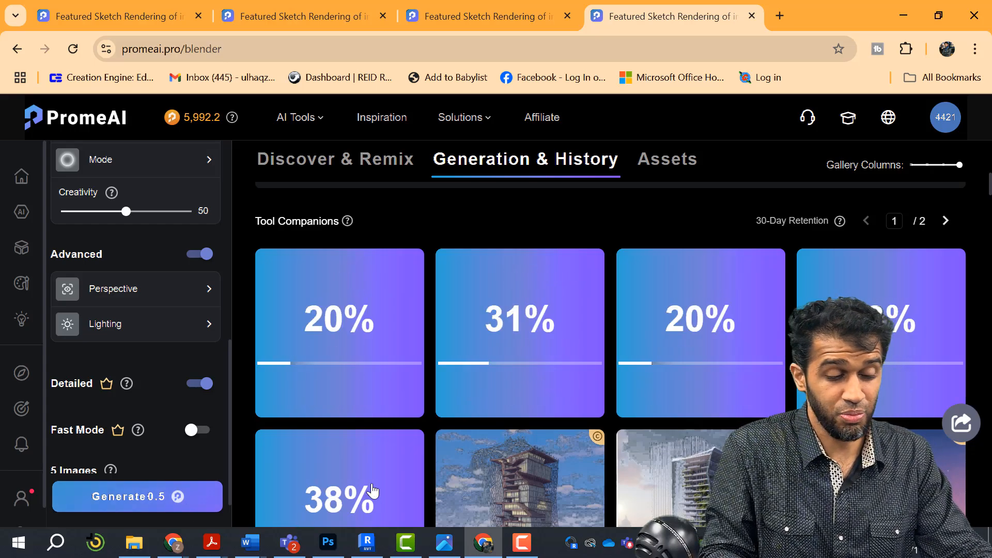
# Look through the older skyscraper, floor plan, bathroom and cabin renders in the generation history and review their settings.
pyautogui.scroll(-3, 517, 440)
pyautogui.scroll(-10, 708, 382)
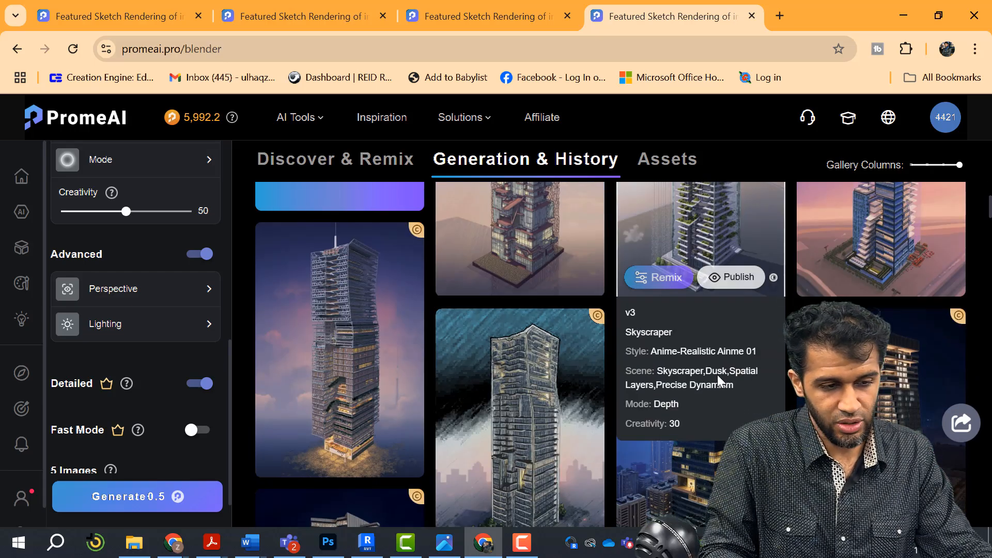
pyautogui.scroll(-5, 730, 416)
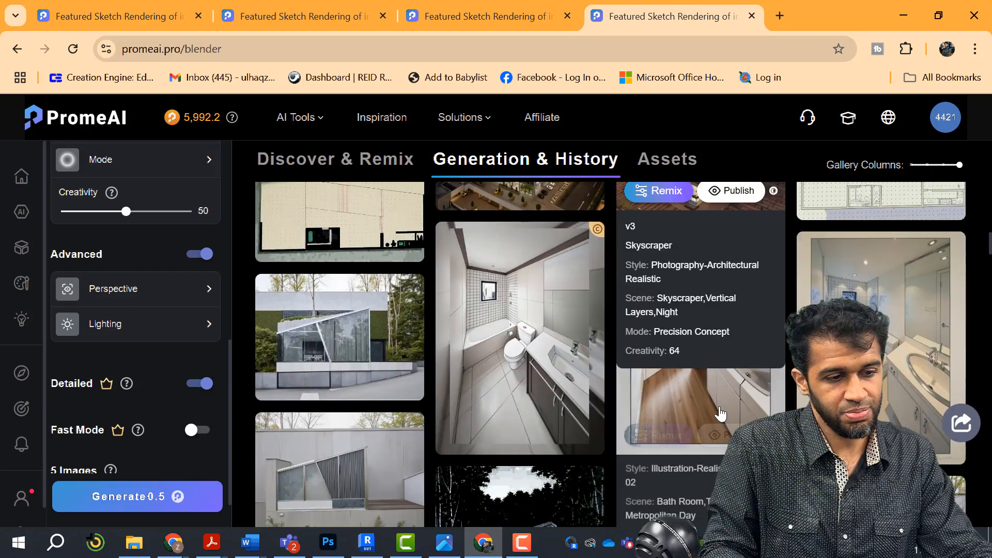
pyautogui.scroll(-5, 803, 392)
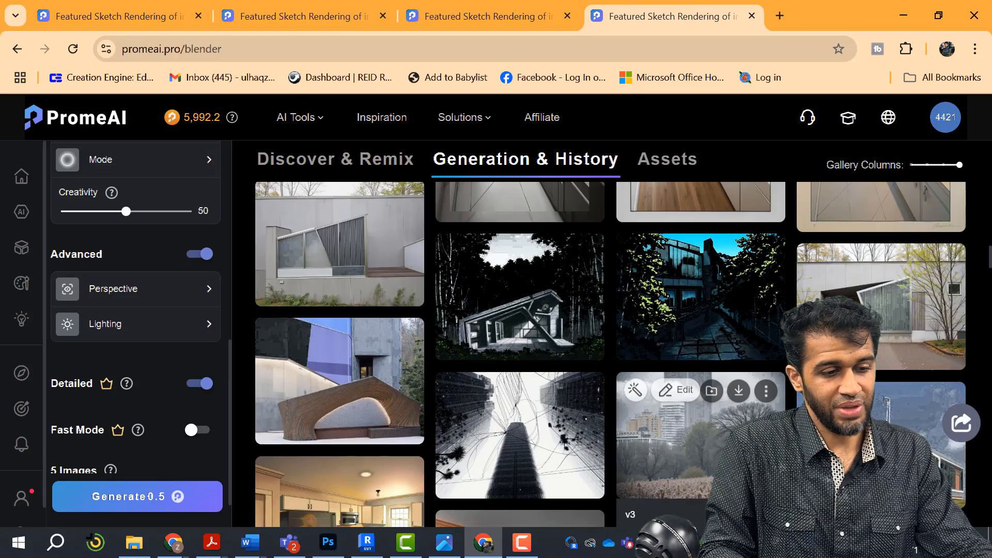
pyautogui.scroll(-3, 702, 424)
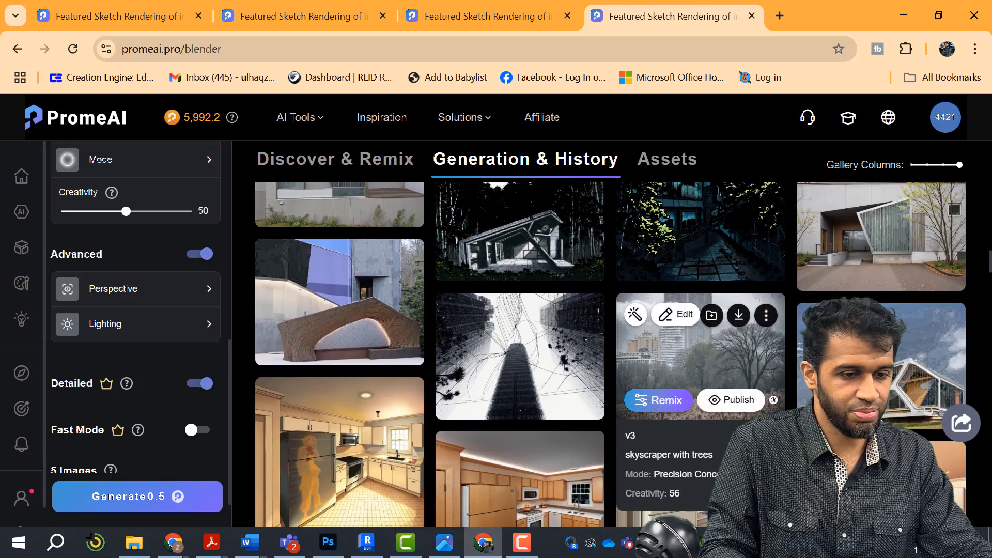
pyautogui.scroll(-7, 502, 302)
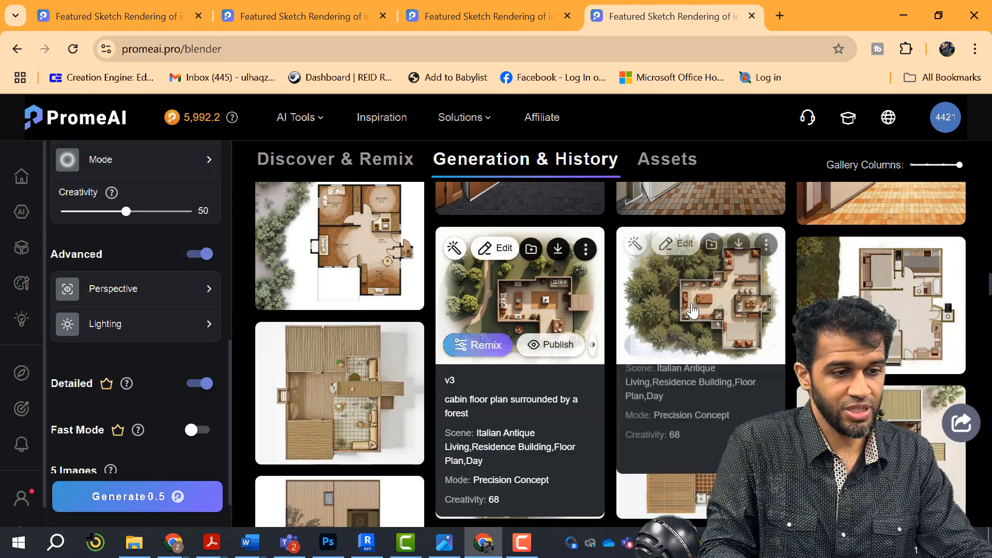
pyautogui.scroll(-5, 573, 426)
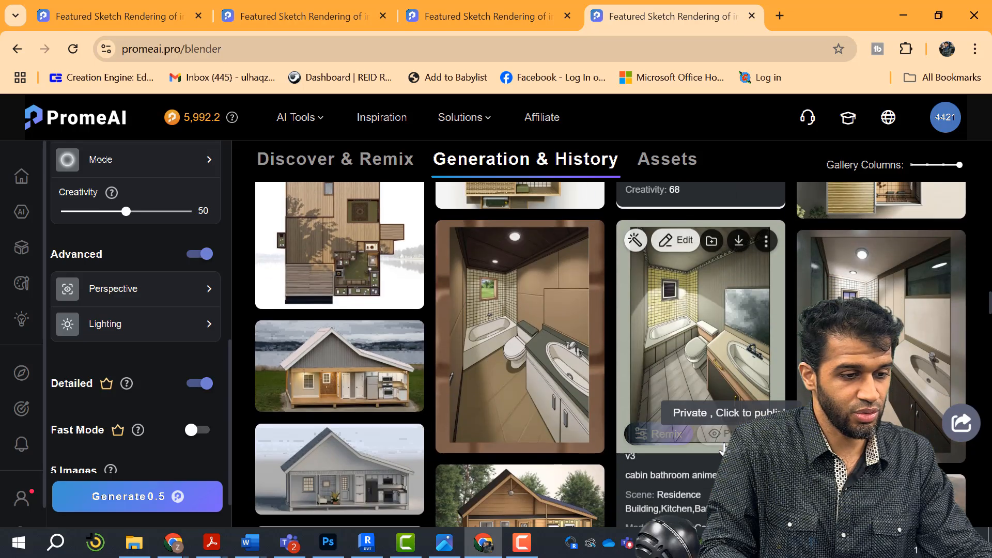
pyautogui.scroll(-2, 727, 338)
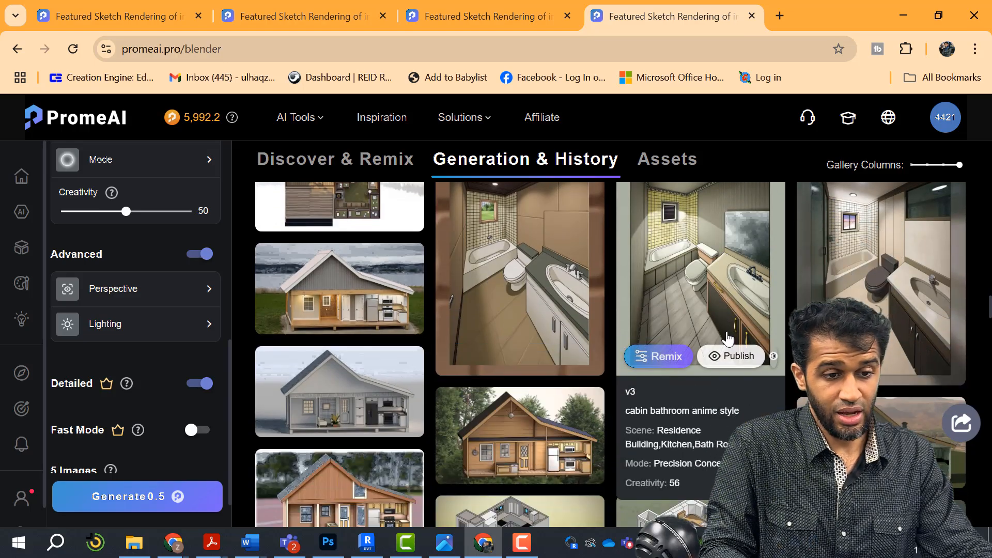
pyautogui.scroll(-3, 665, 326)
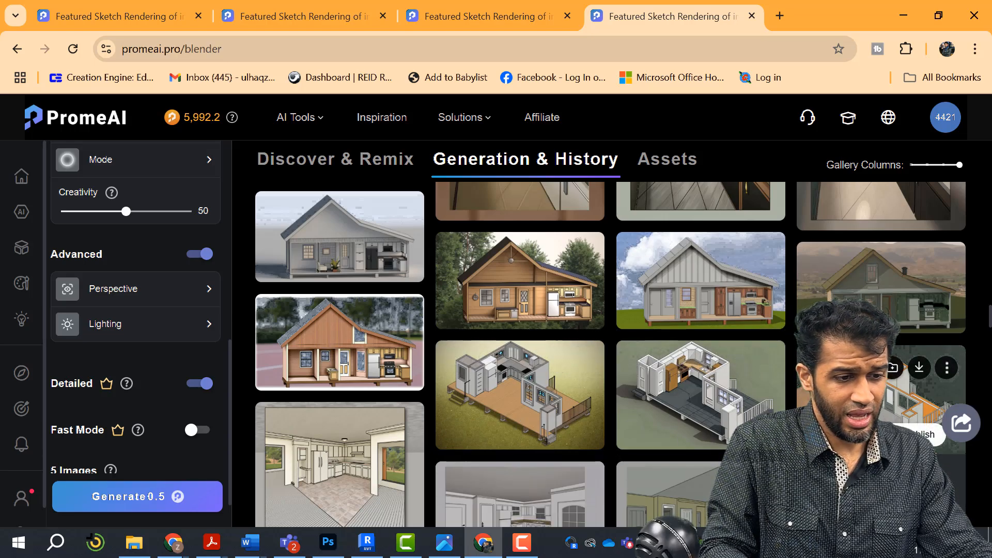
pyautogui.scroll(-2, 671, 310)
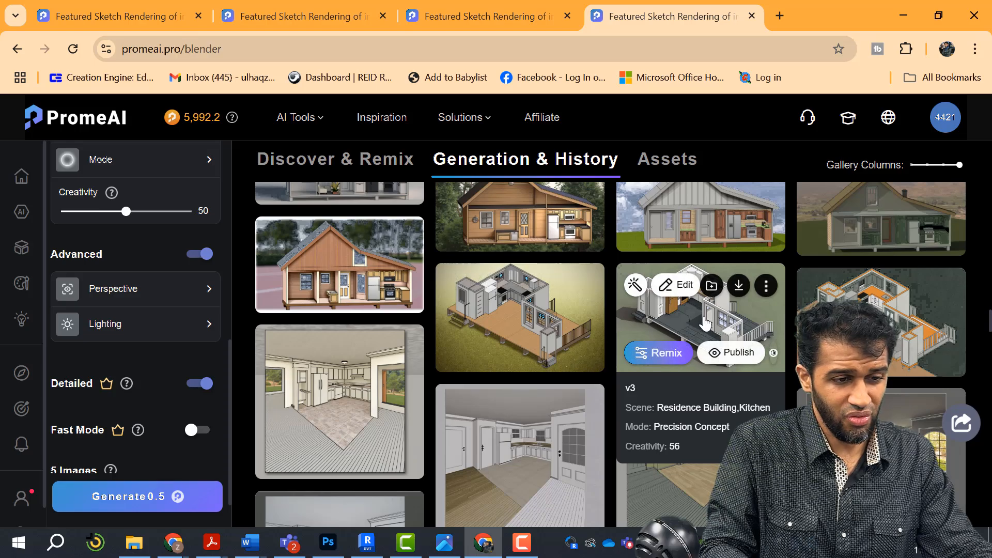
# Inspect the isometric cabin kitchen cutaway render with the dark floor at full size.
pyautogui.click(705, 323)
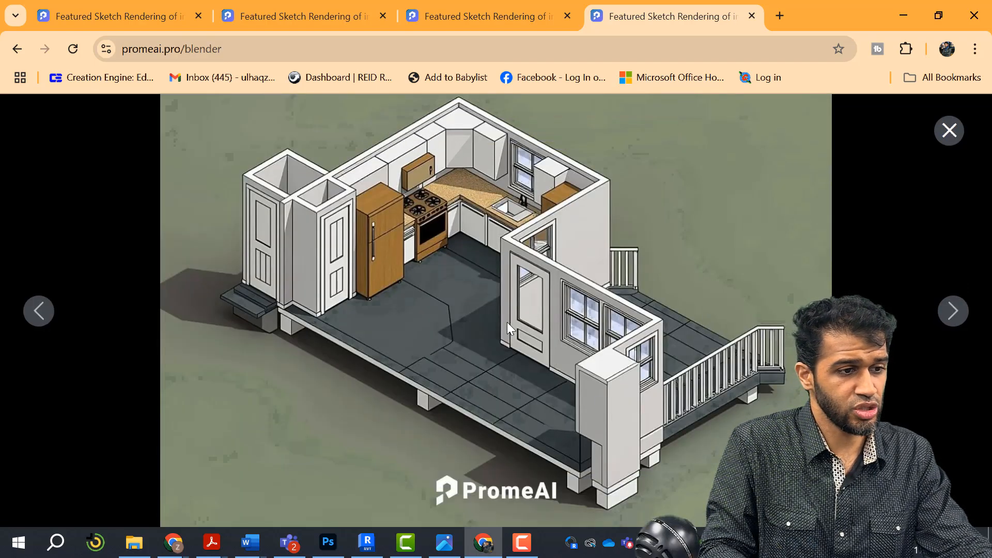
pyautogui.press('Escape')
pyautogui.scroll(-1, 705, 387)
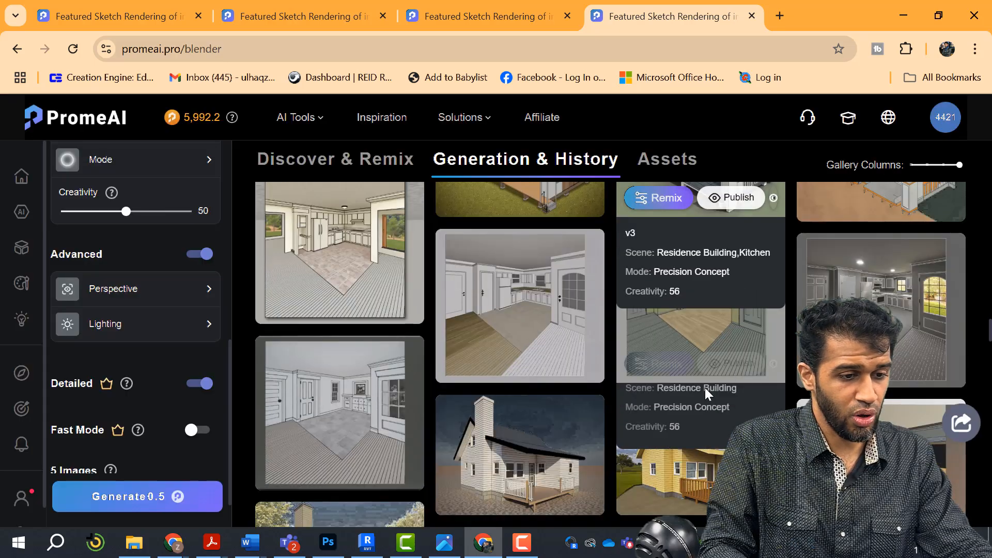
# Examine the white cabin exterior render with the dark sky and the yellow cabin exterior render at full size.
pyautogui.scroll(-5, 704, 388)
pyautogui.click(521, 310)
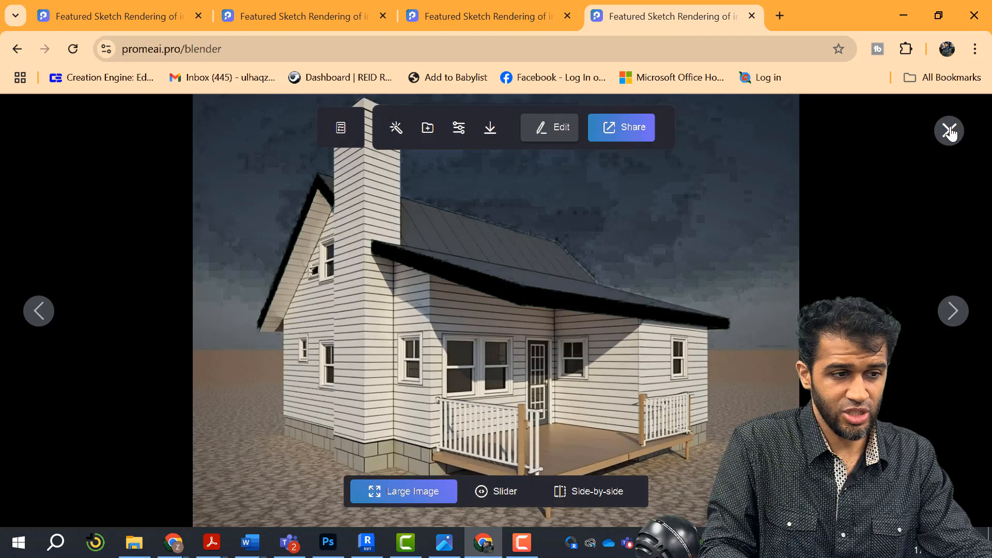
pyautogui.click(949, 130)
pyautogui.click(692, 279)
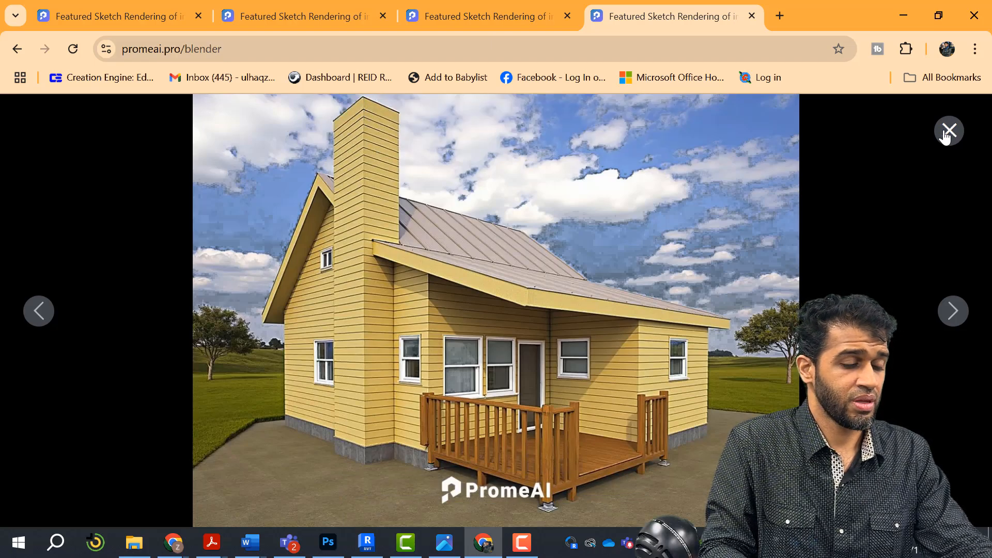
pyautogui.click(949, 130)
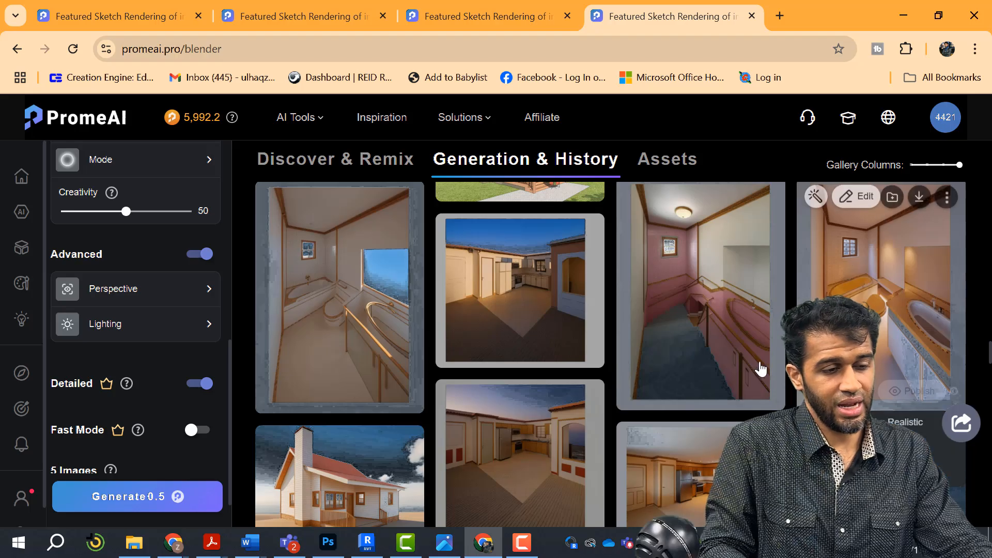
# Skim the earlier bathroom, floor plan and cabin renders in the generation history and return to the newest renders.
pyautogui.scroll(-5, 713, 403)
pyautogui.click(695, 445)
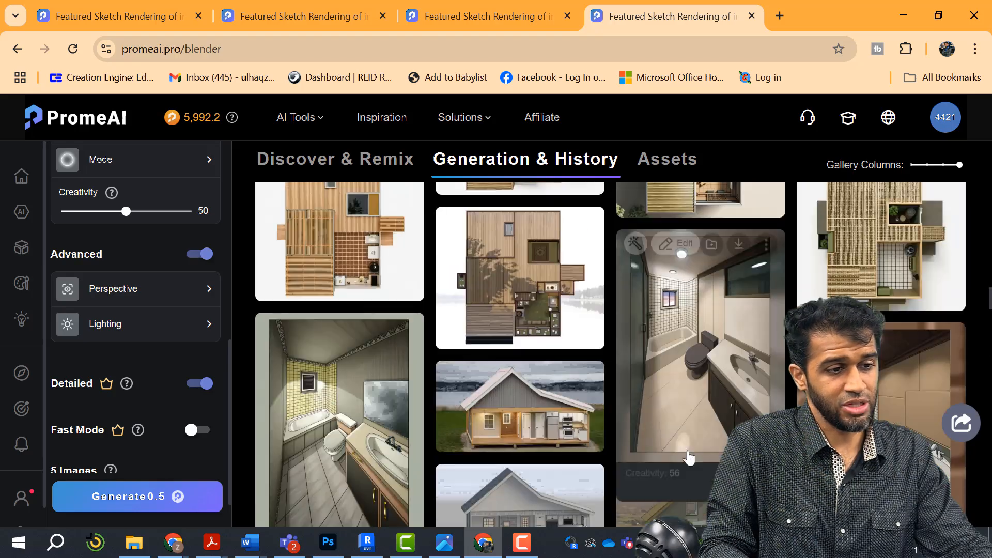
pyautogui.scroll(10, 689, 458)
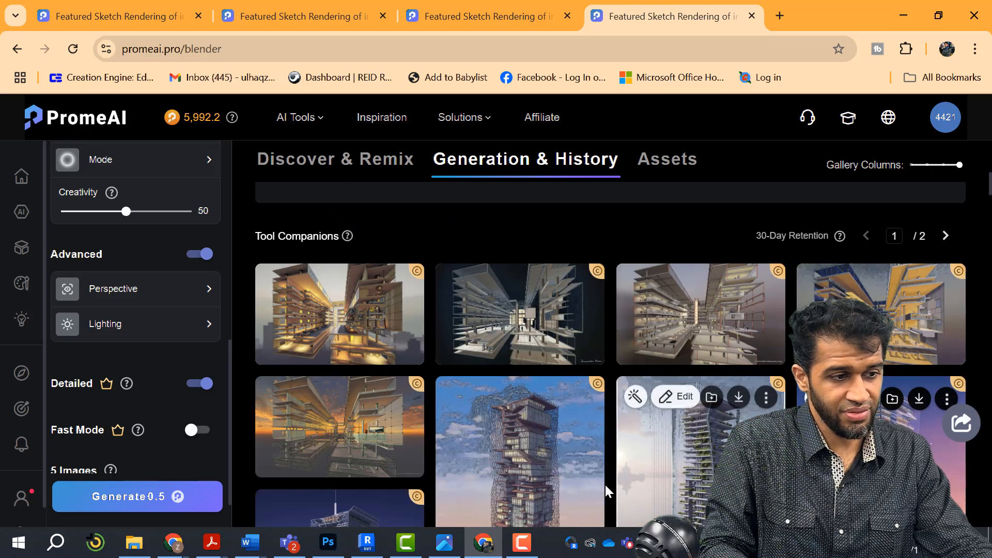
# Inspect the five new illustration-style renders of the skyscraper section perspective one after another at full size.
pyautogui.click(354, 335)
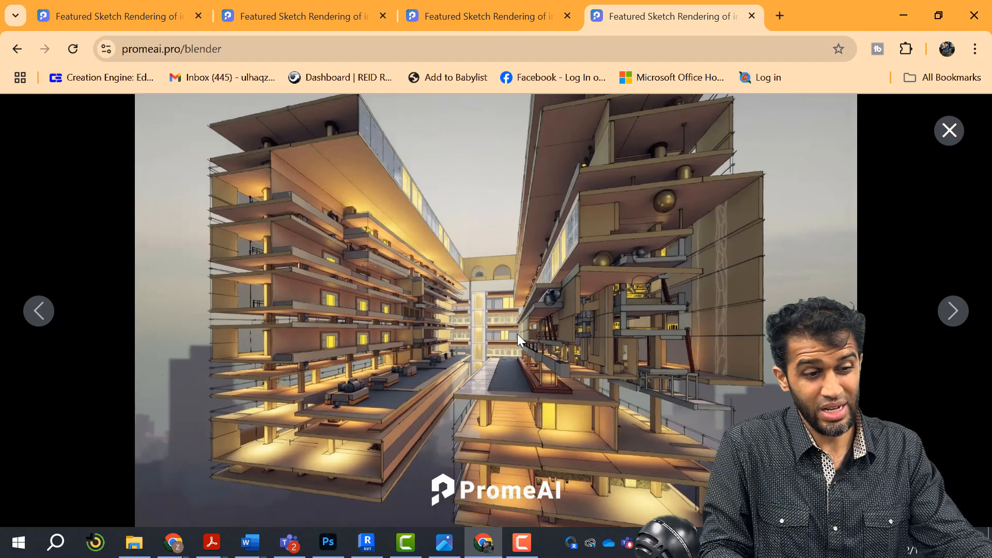
pyautogui.press('Right')
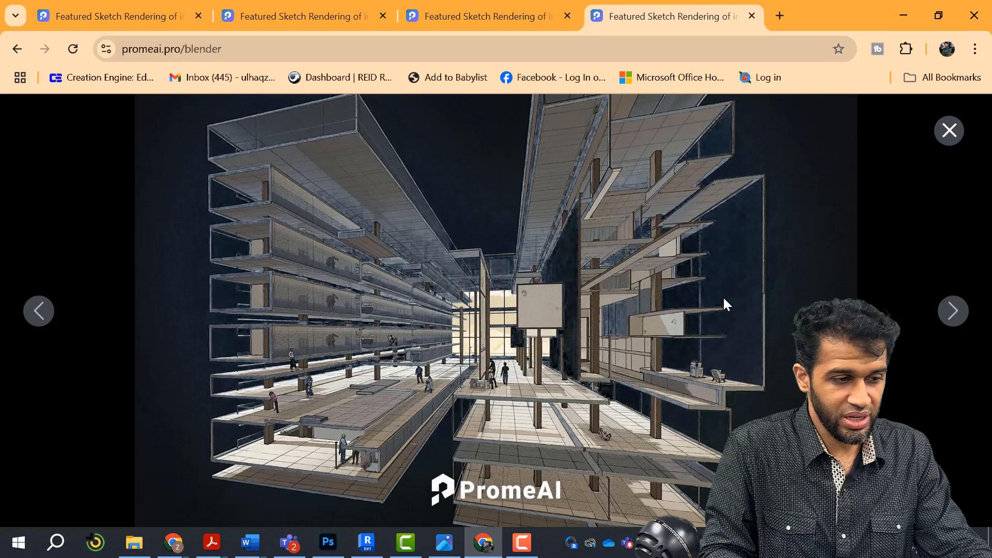
pyautogui.press('Right')
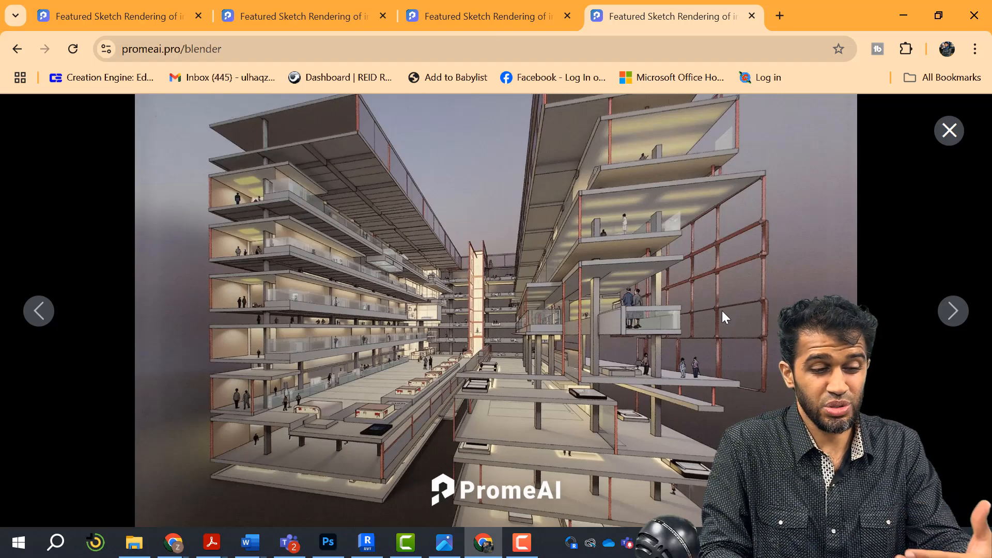
pyautogui.press('Right')
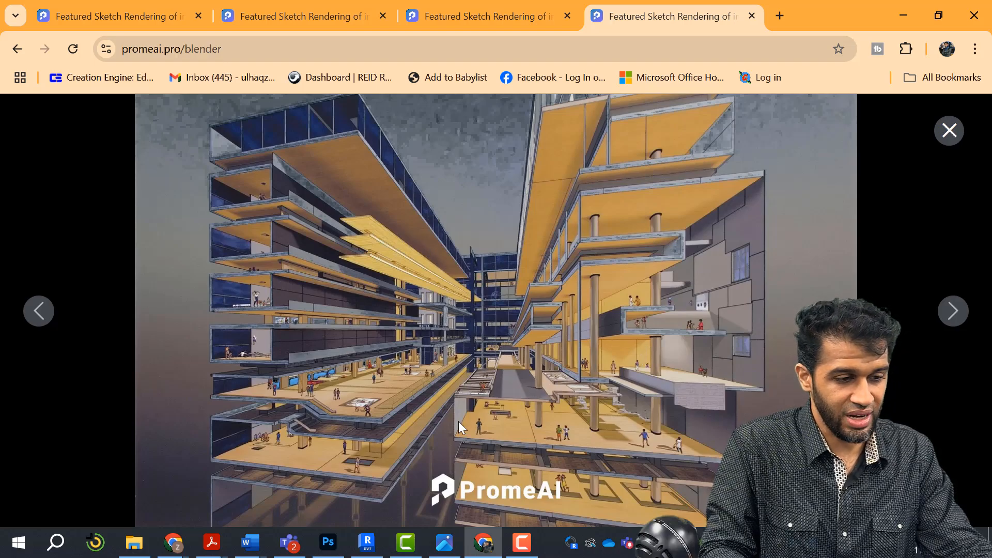
pyautogui.click(957, 313)
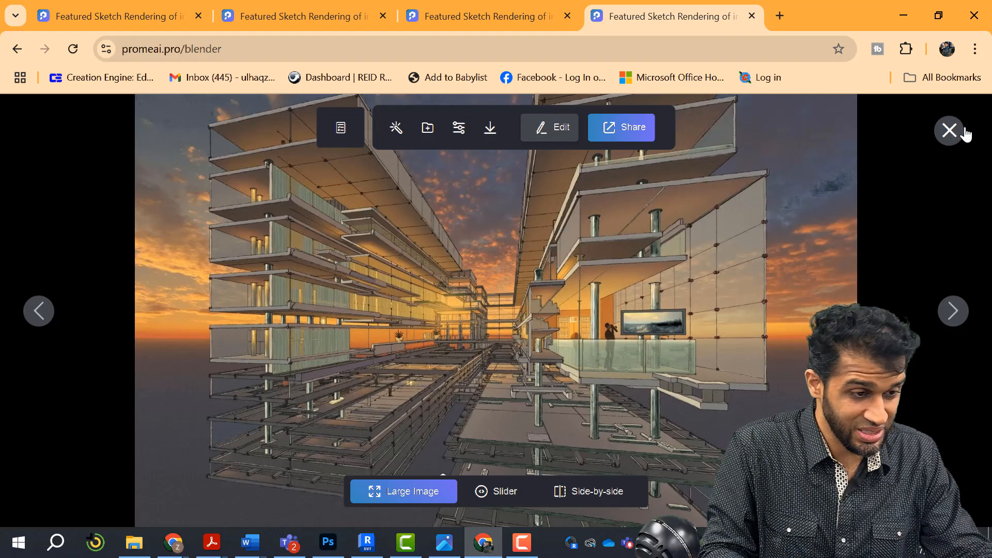
pyautogui.click(949, 134)
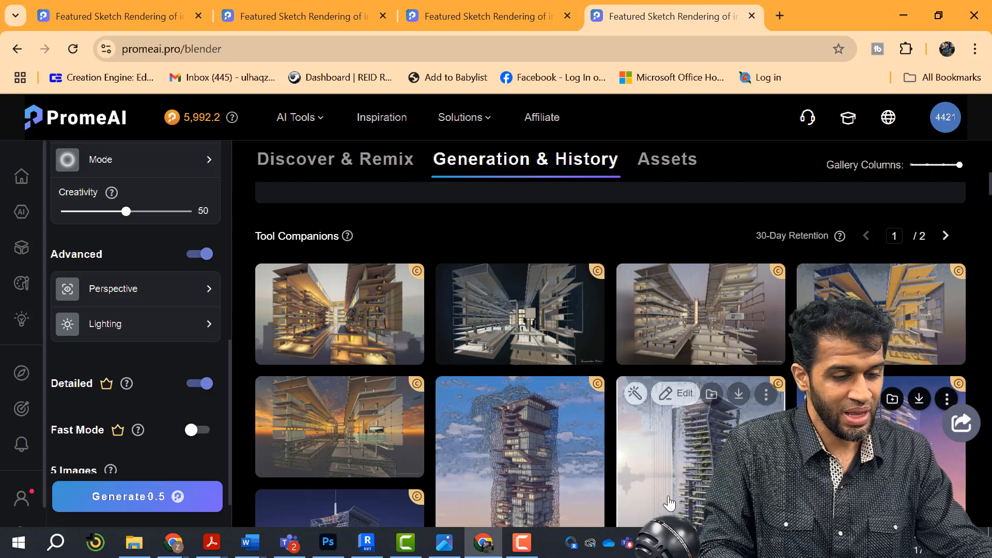
# Look through the skyscraper, site plan, bathroom and concrete house exterior renders further down the generation history.
pyautogui.scroll(-5, 646, 392)
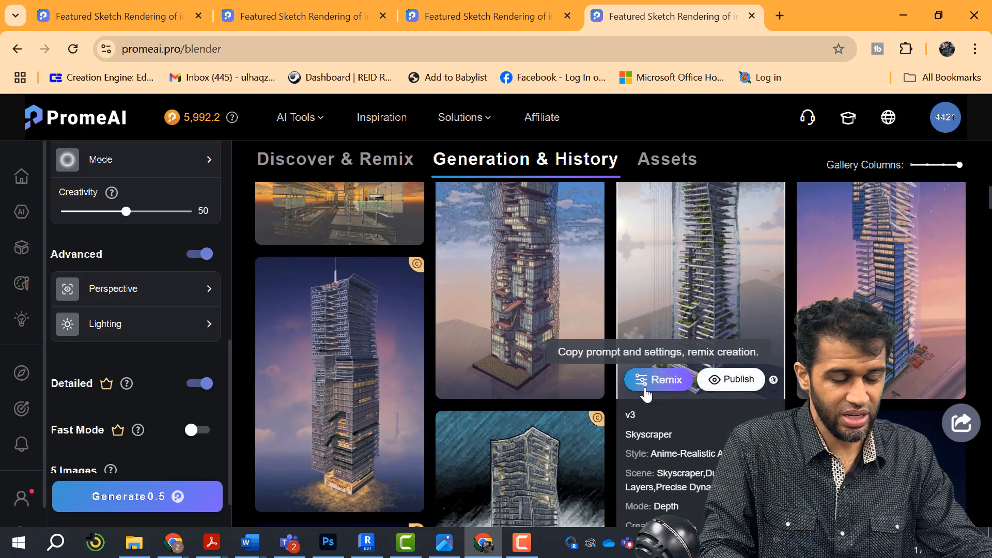
pyautogui.scroll(-3, 514, 428)
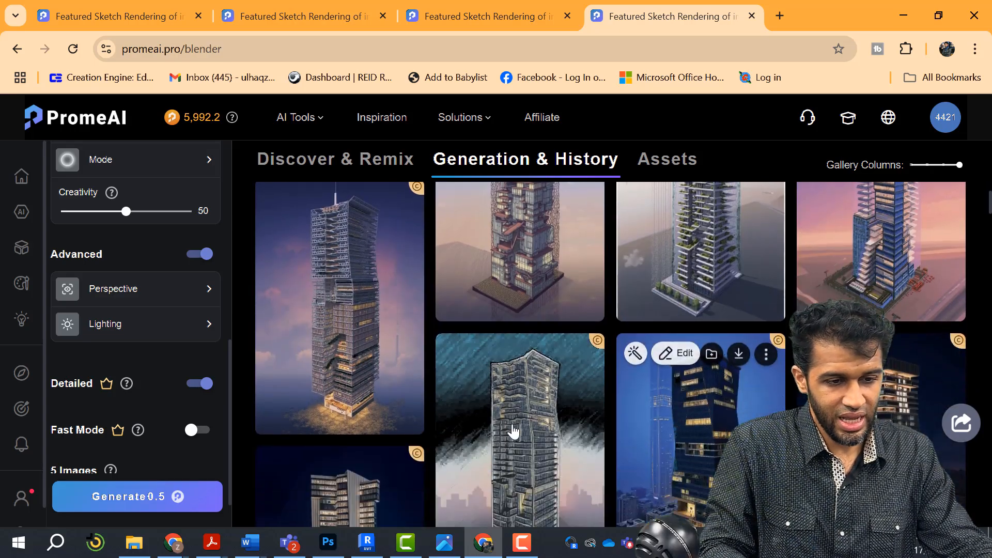
pyautogui.scroll(-10, 537, 408)
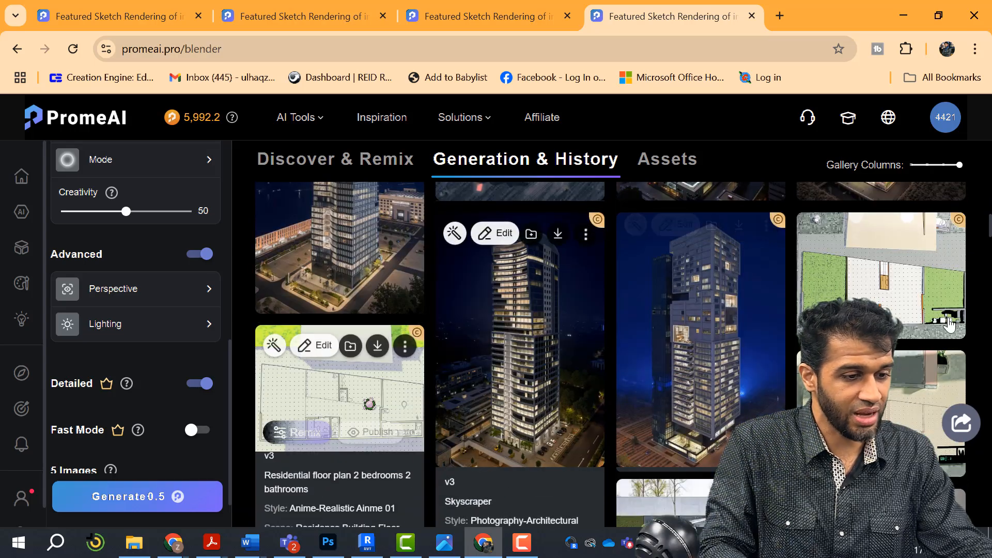
pyautogui.scroll(-3, 537, 408)
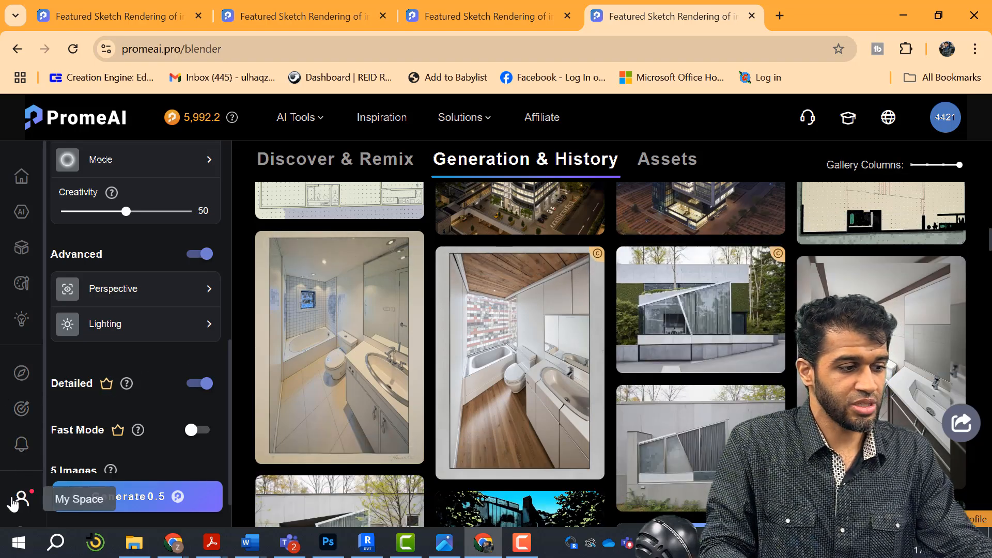
# Open the account's membership page and bring up the overview of all subscription plans.
pyautogui.moveTo(937, 122)
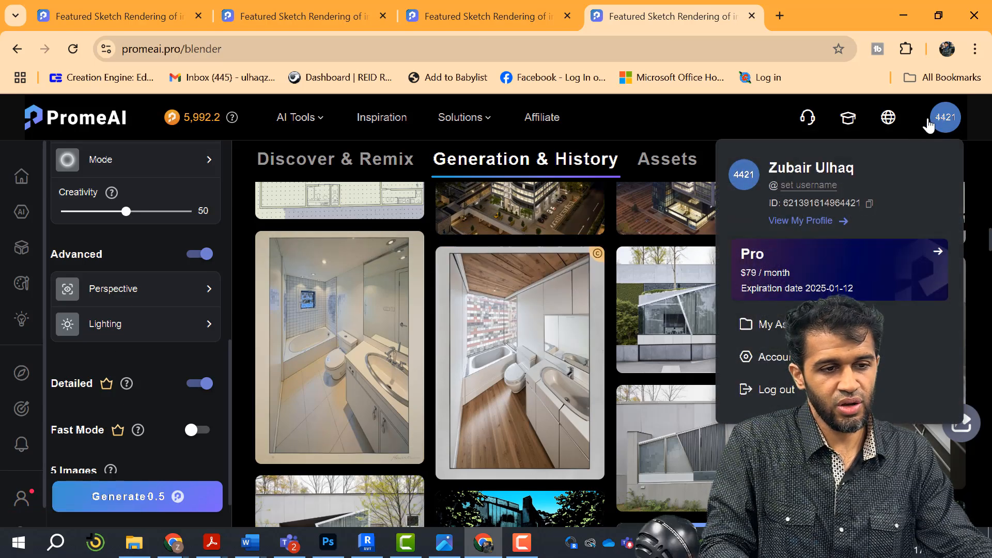
pyautogui.click(798, 270)
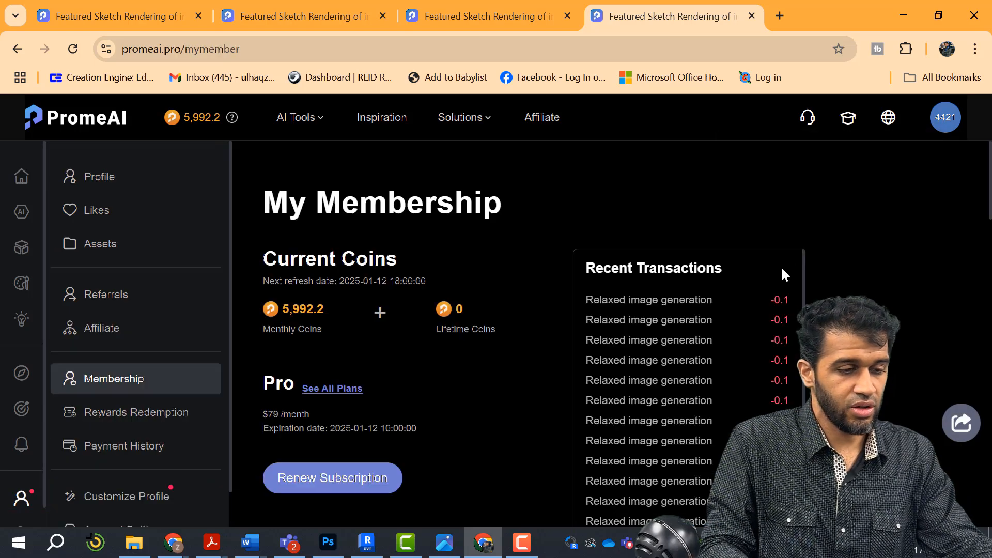
pyautogui.scroll(-2, 445, 362)
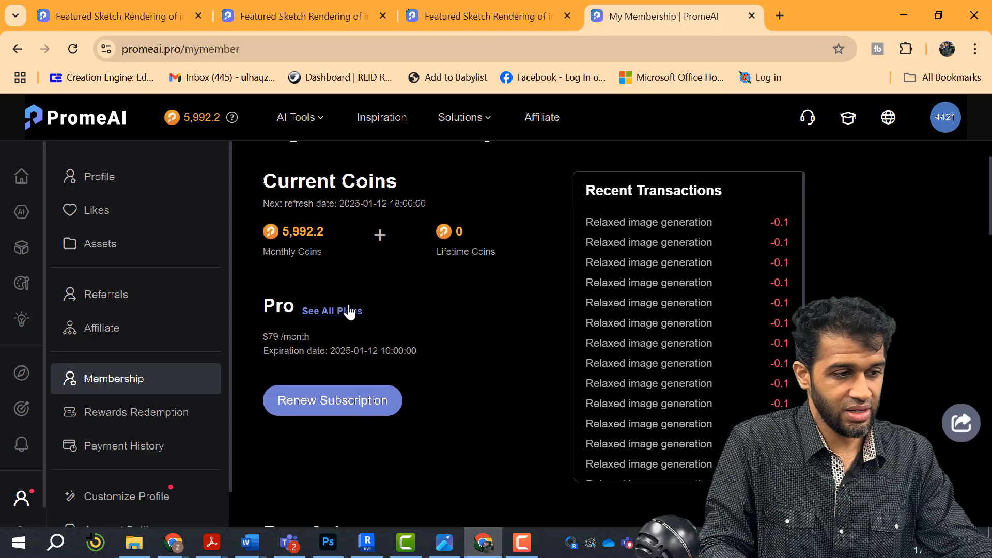
pyautogui.click(348, 311)
# Compare the yearly prices, monthly coins and included features of the Base, Standard and Pro plans.
pyautogui.scroll(-1, 518, 313)
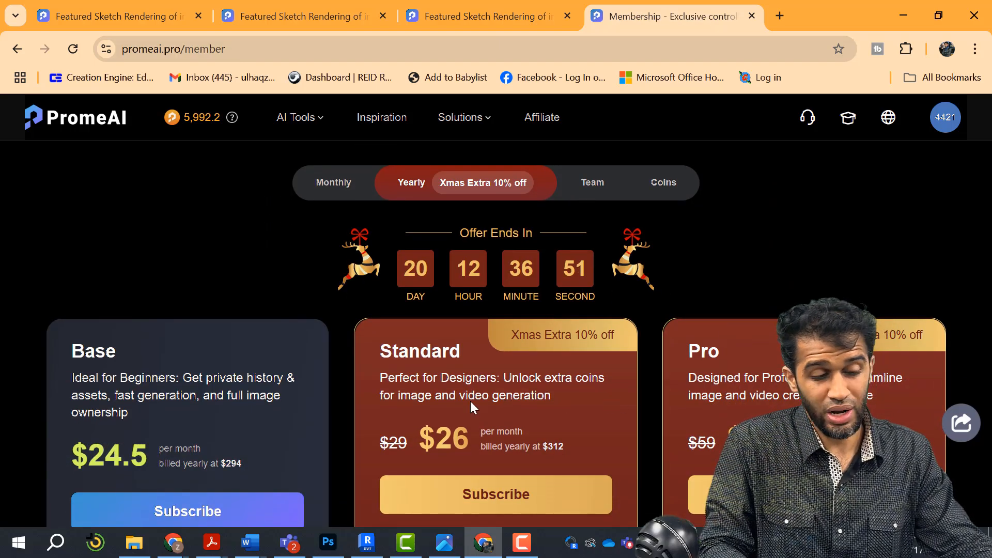
pyautogui.scroll(-2, 497, 336)
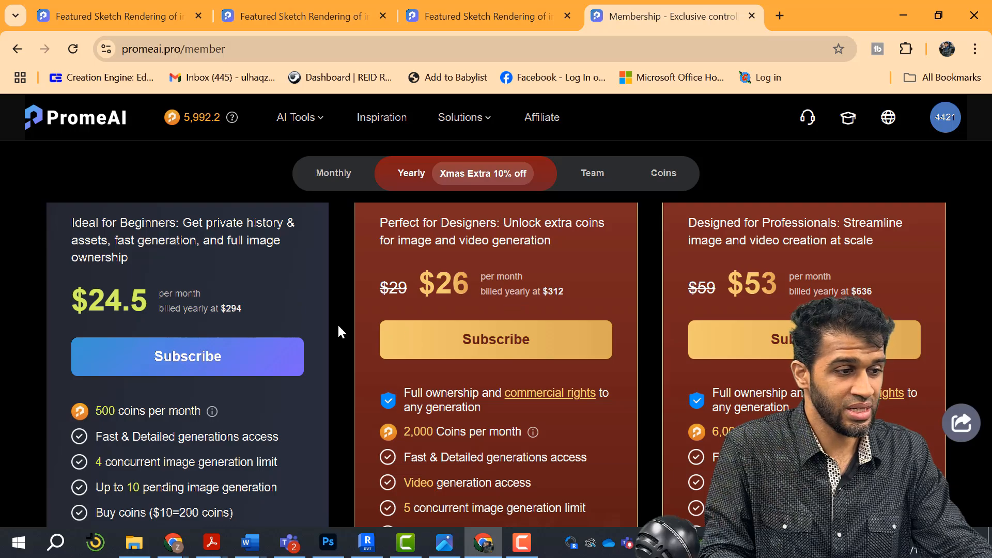
pyautogui.scroll(-1, 217, 320)
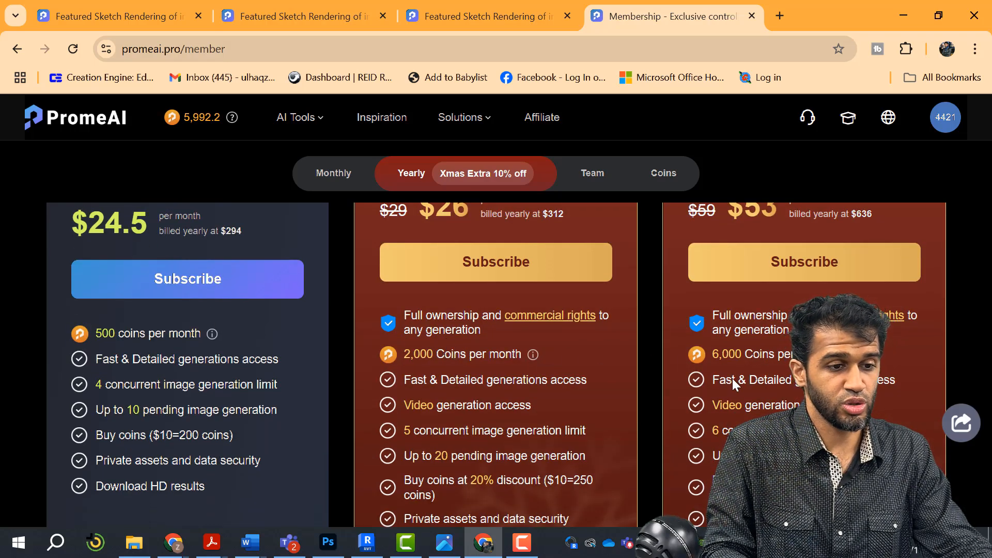
pyautogui.scroll(1, 733, 378)
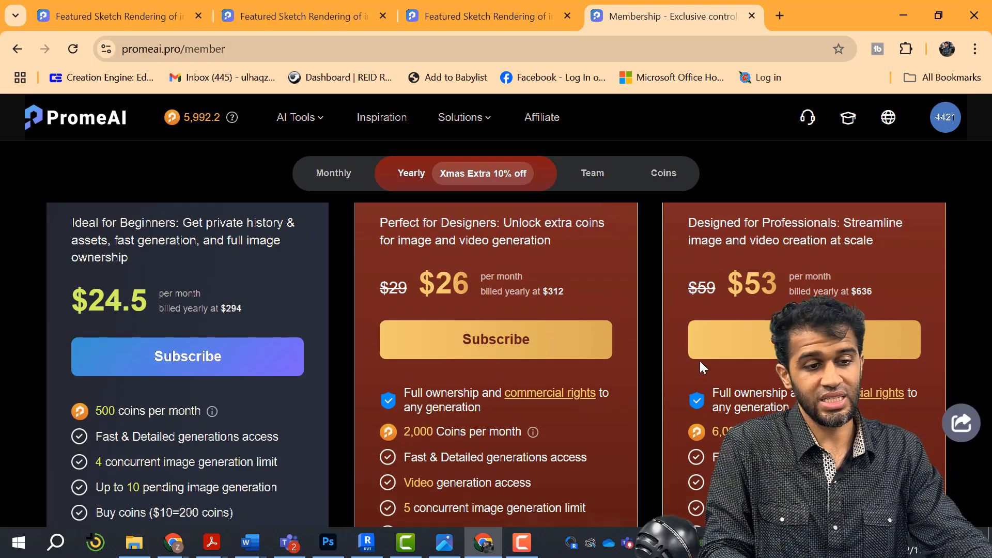
pyautogui.scroll(-3, 699, 360)
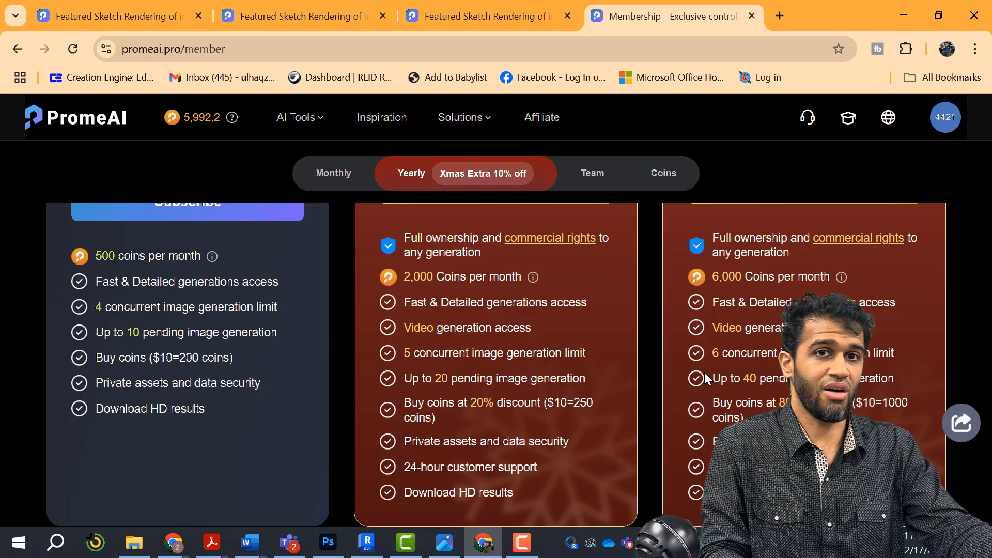
pyautogui.scroll(2, 705, 372)
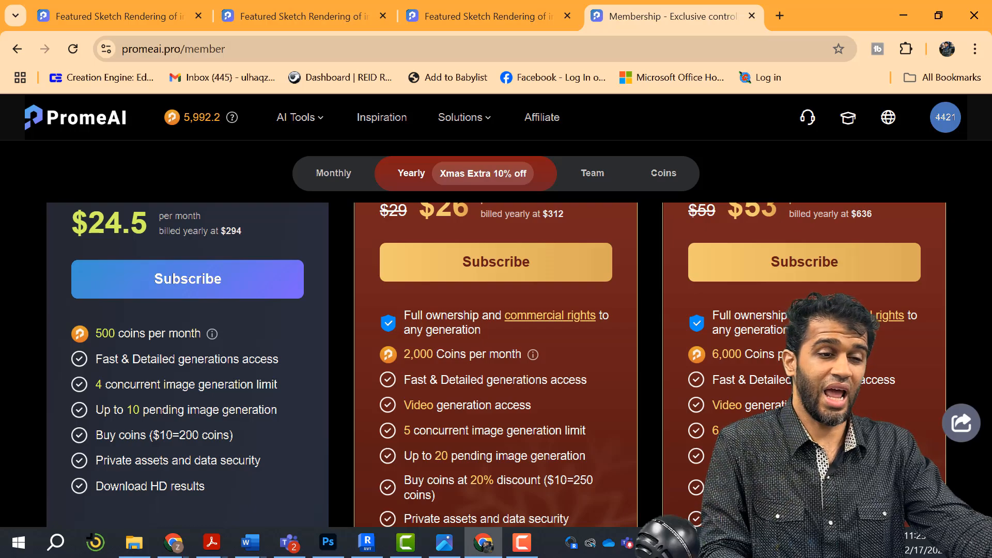
pyautogui.scroll(-2, 764, 411)
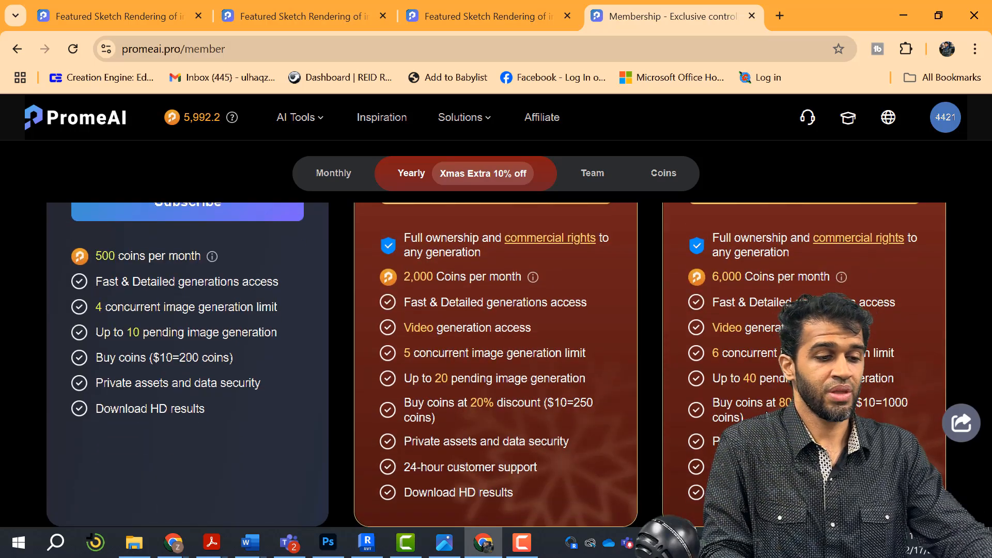
# Examine what the Free plan below the paid subscriptions offers.
pyautogui.scroll(-5, 760, 415)
pyautogui.scroll(2, 760, 415)
pyautogui.scroll(-2, 760, 415)
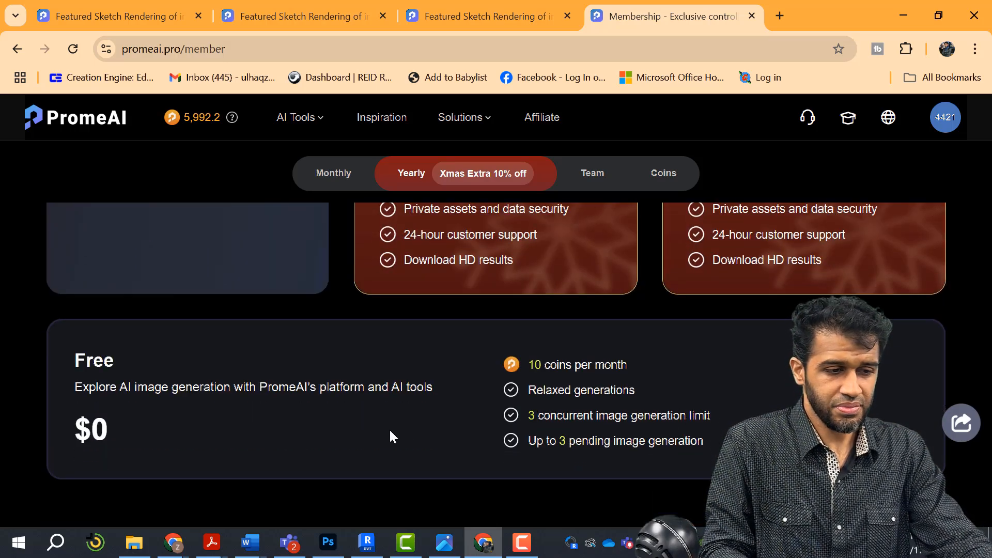